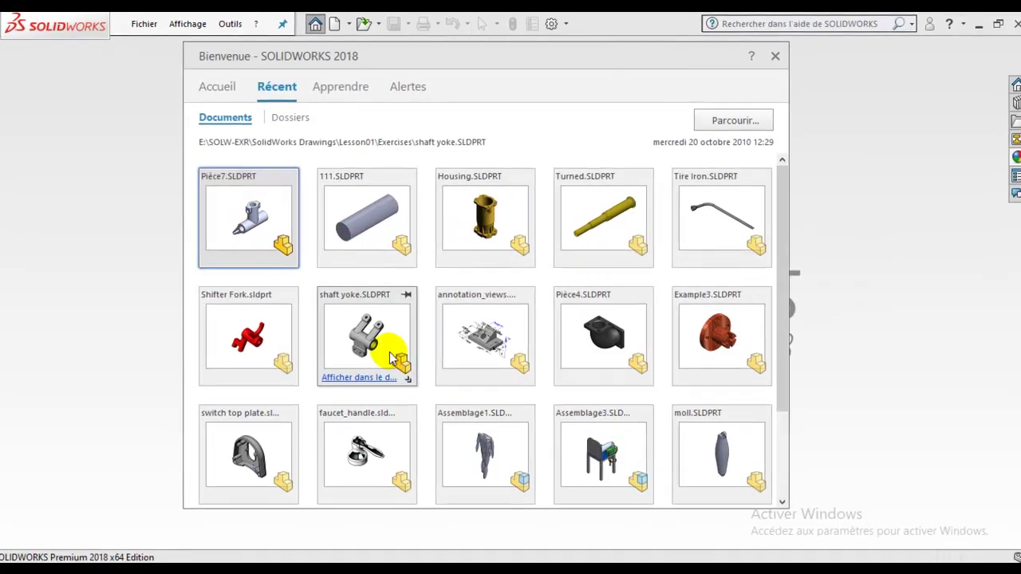
Open Pièce7.SLDPRT from recent documents and orbit it to show the tube and both arms
click(245, 225)
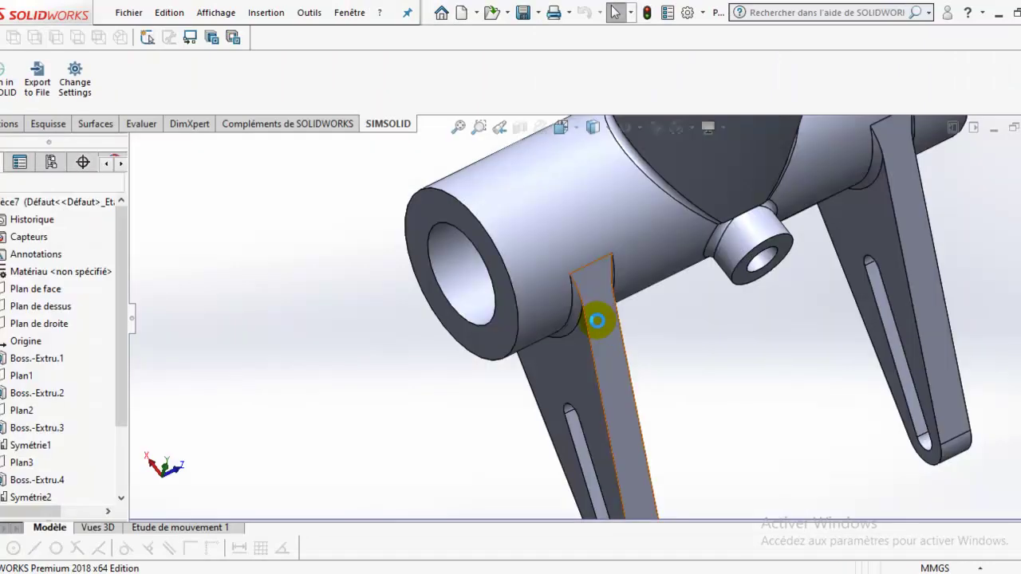
mouse_move(597, 321)
middle_down()
mouse_move(617, 148)
mouse_move(451, 244)
mouse_move(602, 312)
mouse_move(674, 472)
mouse_move(615, 358)
mouse_move(505, 360)
mouse_move(563, 406)
middle_up()
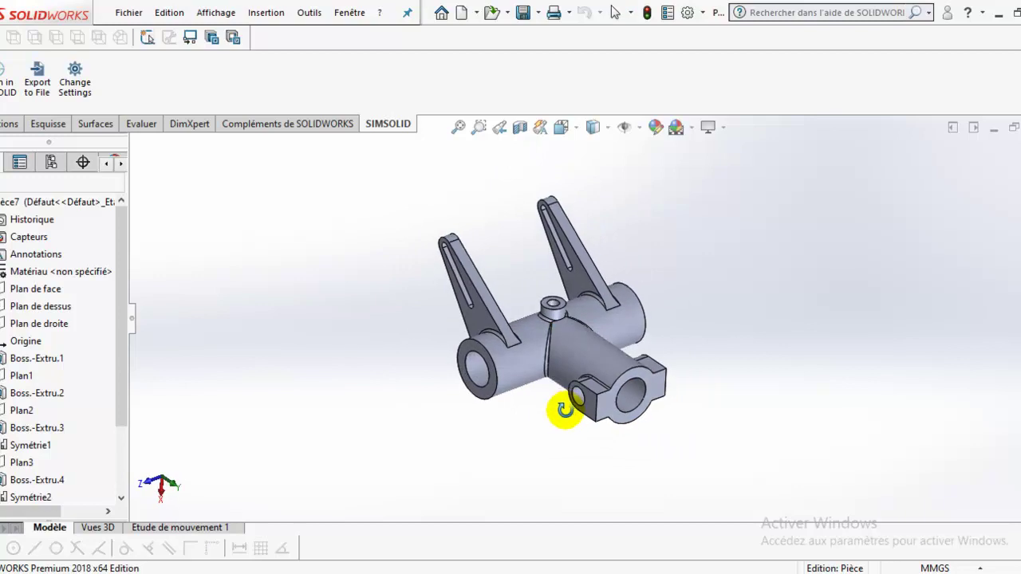
scroll(599, 375, down, 3)
scroll(599, 388, down, 2)
scroll(599, 387, up, 4)
mouse_move(604, 319)
middle_down()
mouse_move(661, 273)
mouse_move(816, 280)
mouse_move(749, 330)
mouse_move(638, 383)
mouse_move(593, 478)
mouse_move(598, 491)
middle_up()
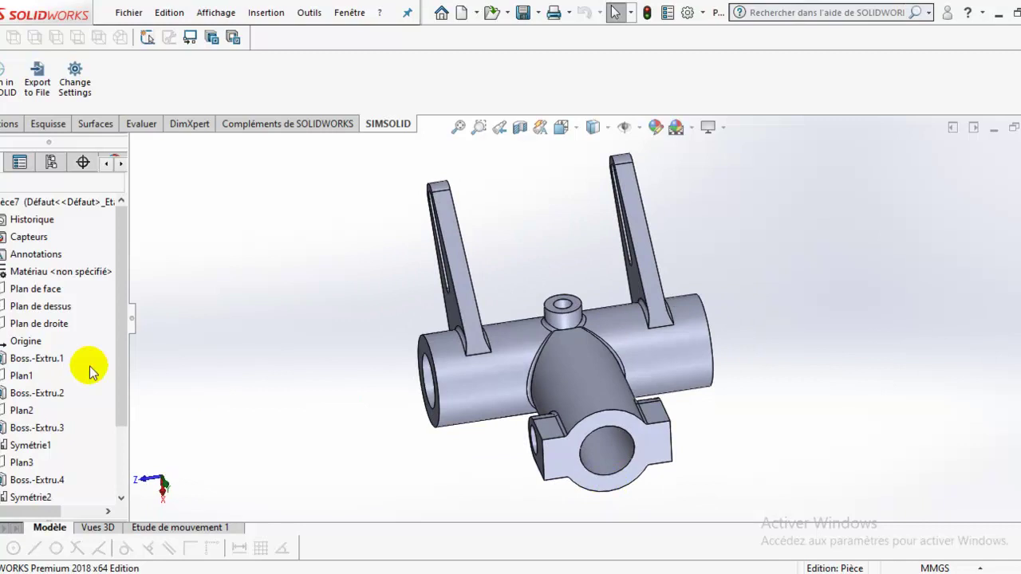
Collapse the FeatureManager and compare the part against drawing 7740.png
click(133, 321)
key(alt+Tab)
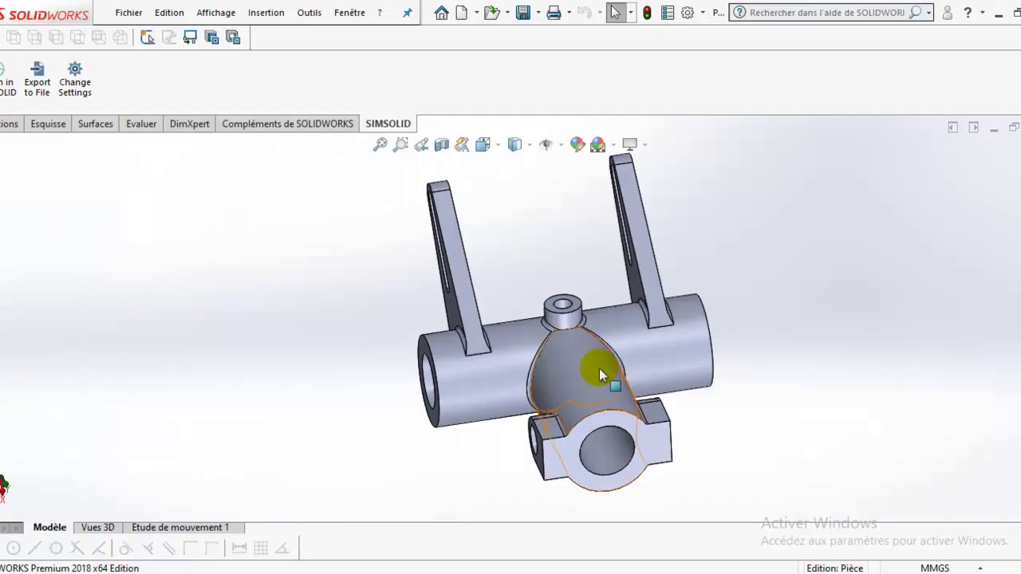
mouse_move(597, 371)
middle_down()
mouse_move(631, 319)
mouse_move(661, 296)
mouse_move(651, 370)
middle_up()
Select the main tube, both arms and the 20 mm top boss to identify their features
click(499, 408)
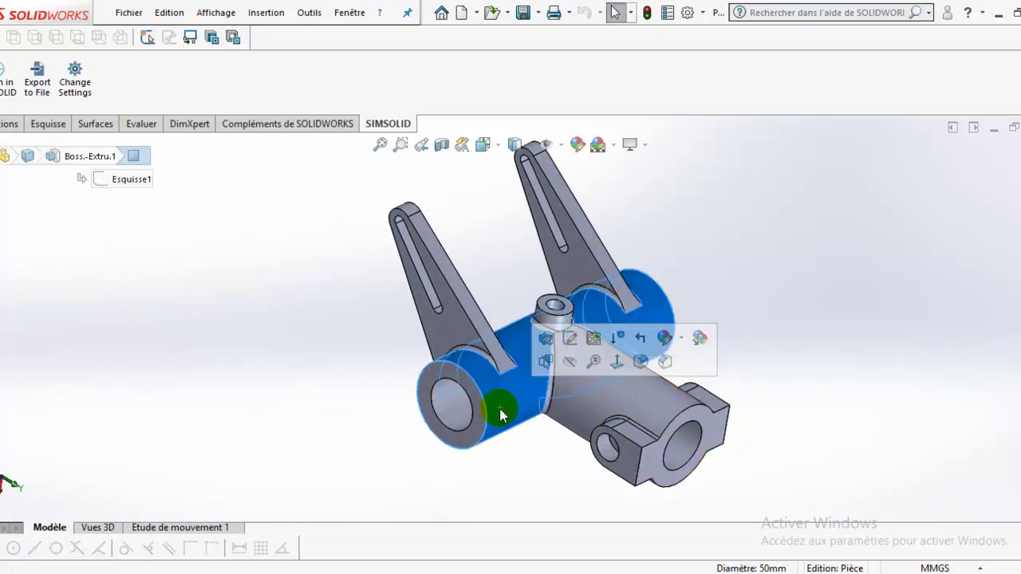
click(652, 313)
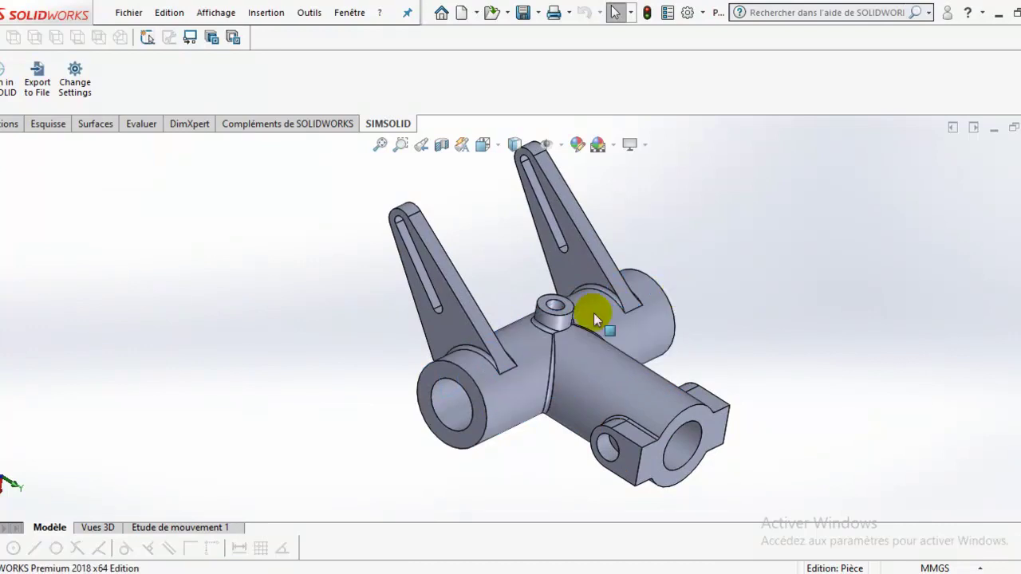
click(468, 340)
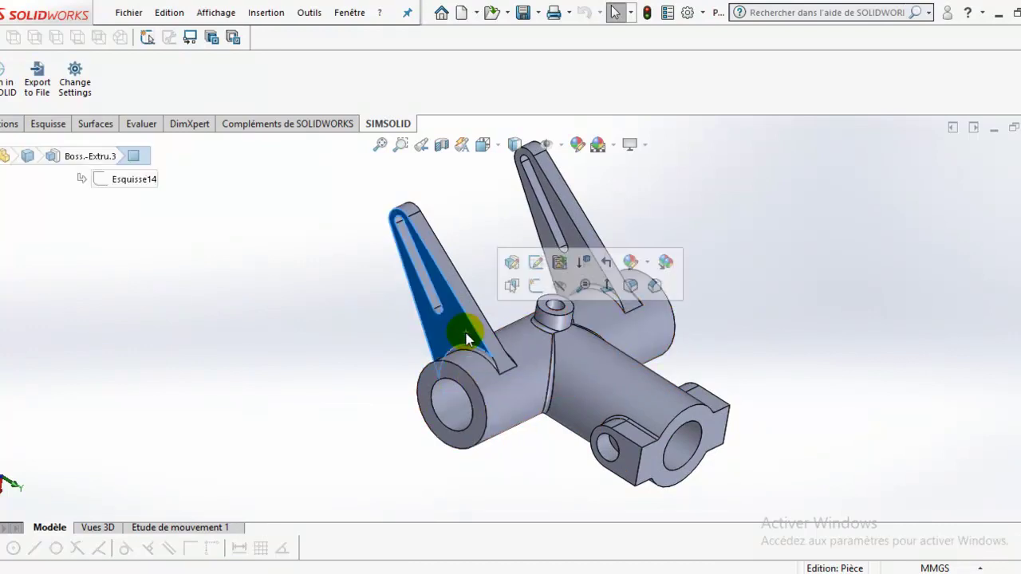
click(569, 236)
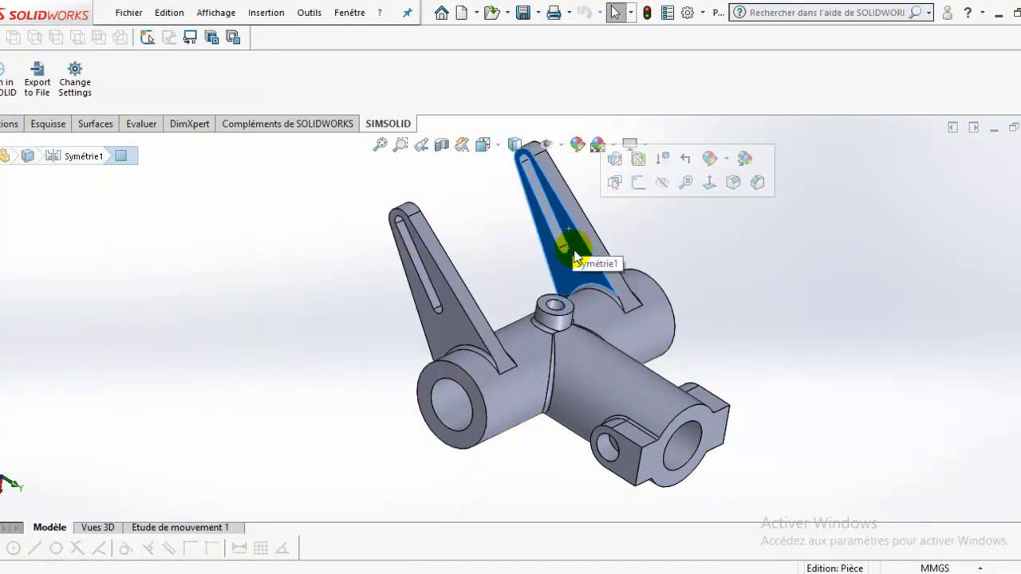
click(561, 322)
click(661, 408)
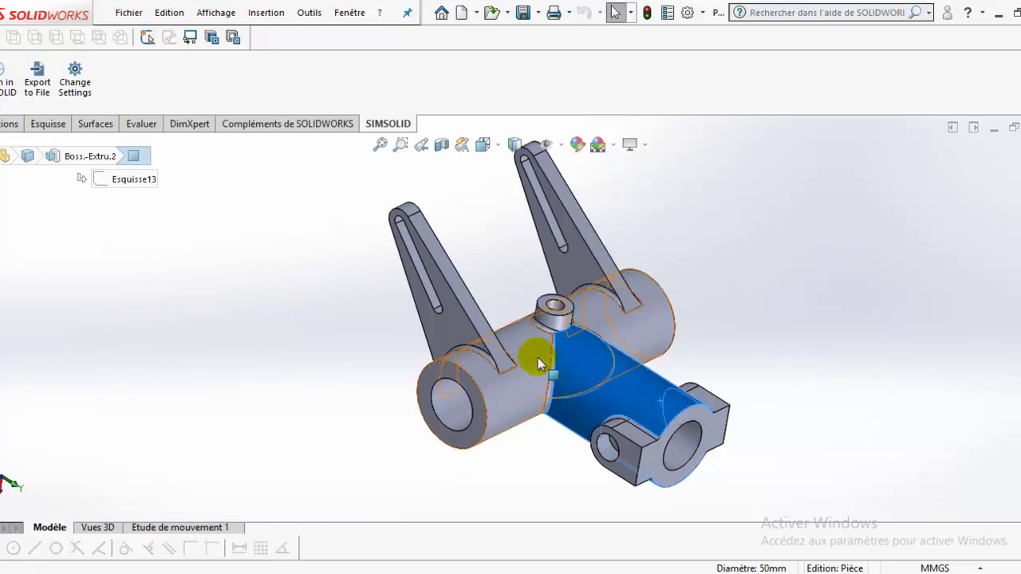
key(Escape)
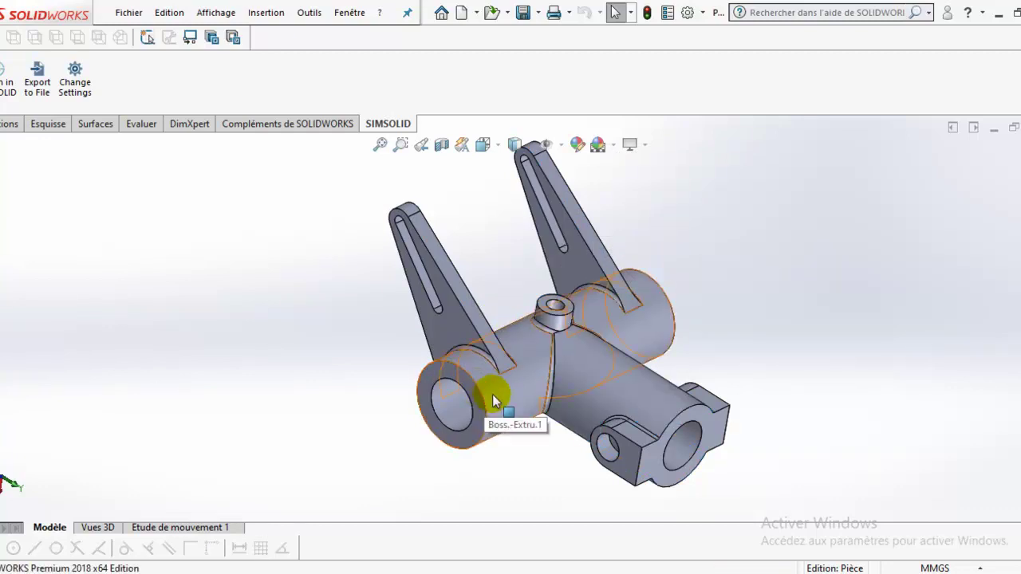
Verify the 50 mm tube diameter, orbit to the lower clamp, select both arms, then return to the drawing
click(477, 394)
mouse_move(479, 449)
middle_down()
mouse_move(449, 349)
mouse_move(462, 444)
mouse_move(495, 455)
middle_up()
middle_drag(723, 292, 689, 220)
mouse_move(592, 391)
middle_down()
mouse_move(588, 370)
mouse_move(713, 337)
middle_up()
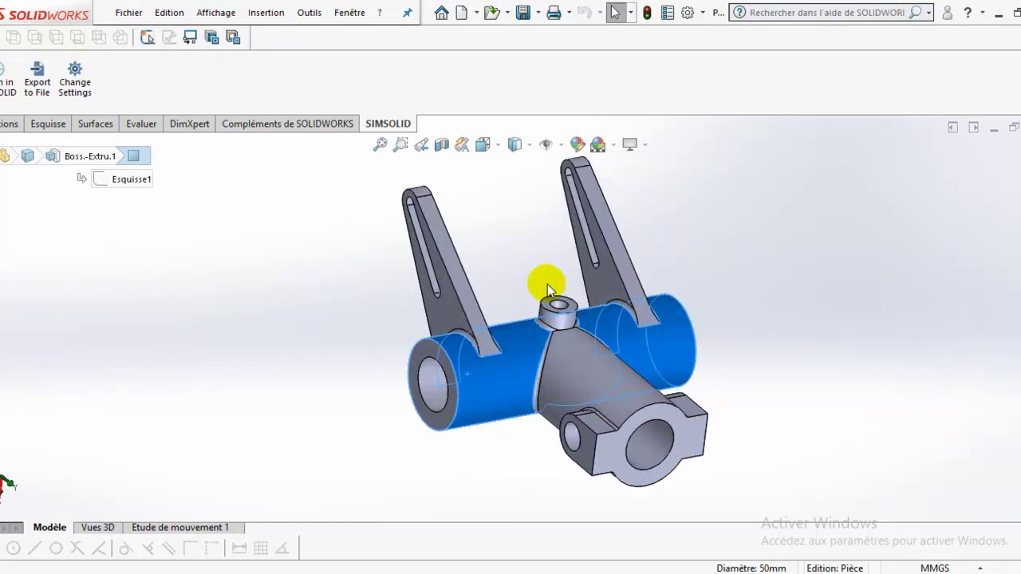
click(465, 293)
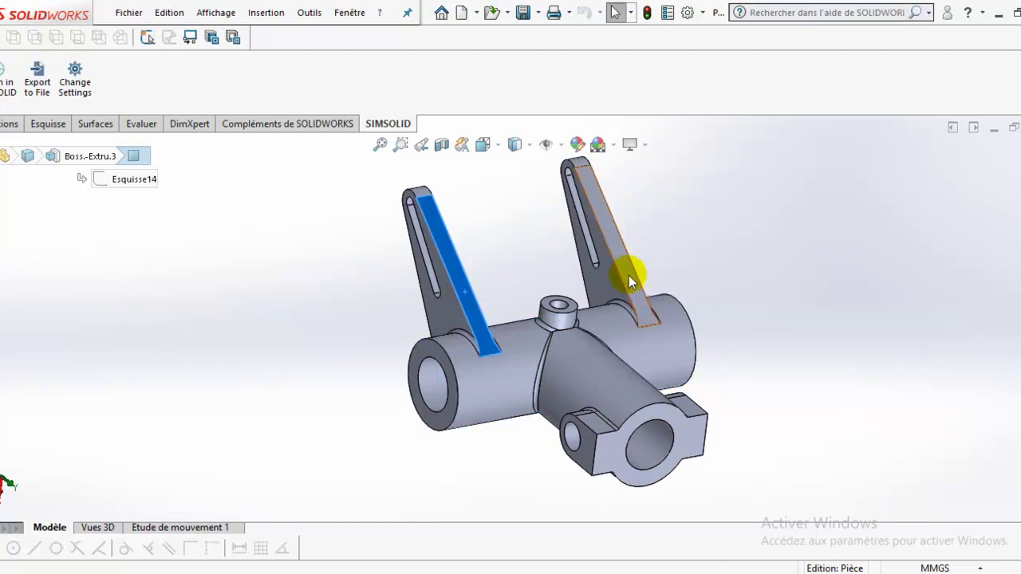
click(629, 275)
click(192, 545)
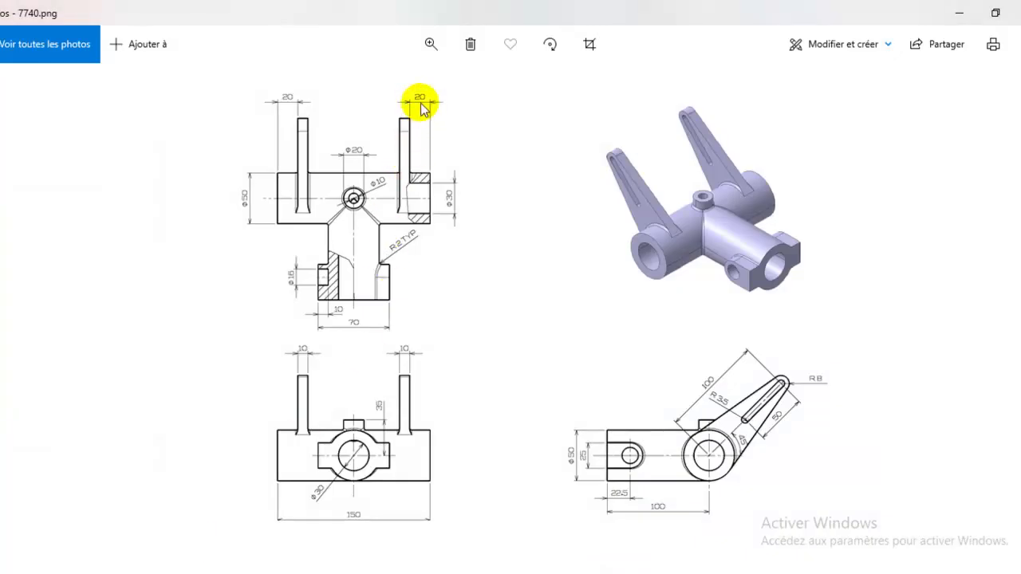
Circle both 20 mm arm dimensions and draw the centre line in blue ballpoint ink
click(863, 44)
click(815, 123)
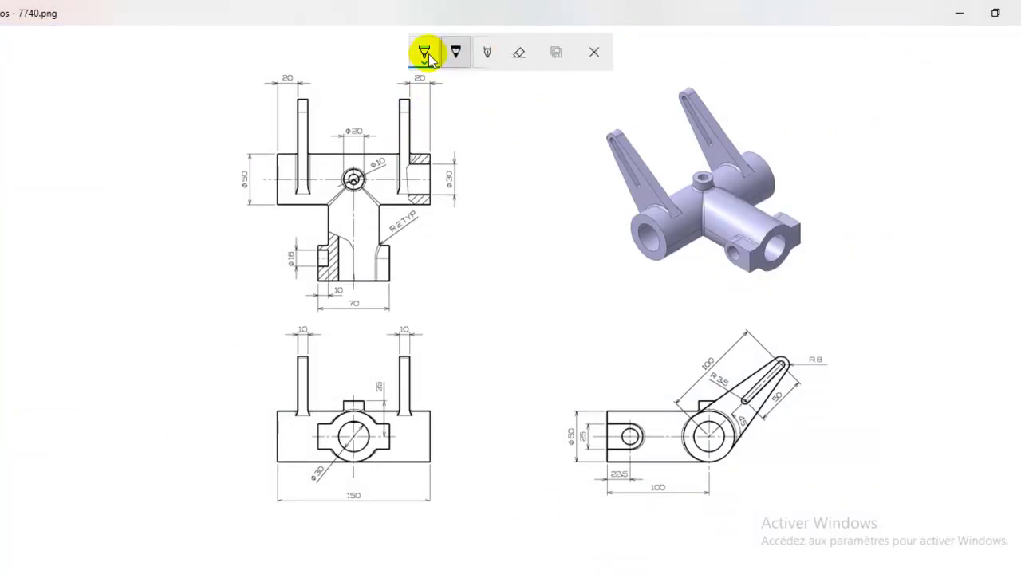
drag(403, 84, 415, 77)
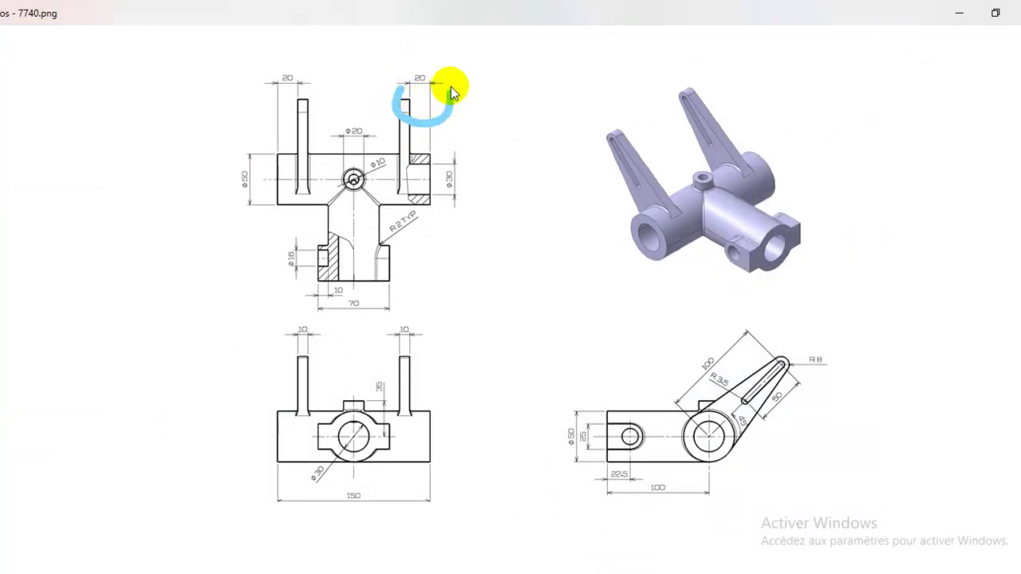
mouse_move(323, 79)
mouse_down()
mouse_move(285, 126)
mouse_move(336, 120)
mouse_move(353, 100)
mouse_move(369, 245)
mouse_up()
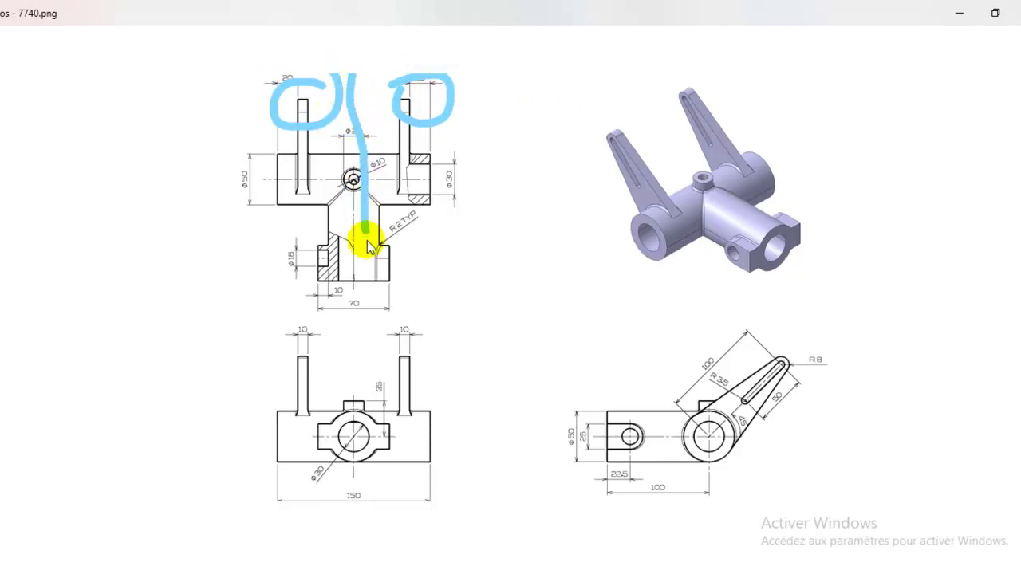
drag(363, 403, 364, 517)
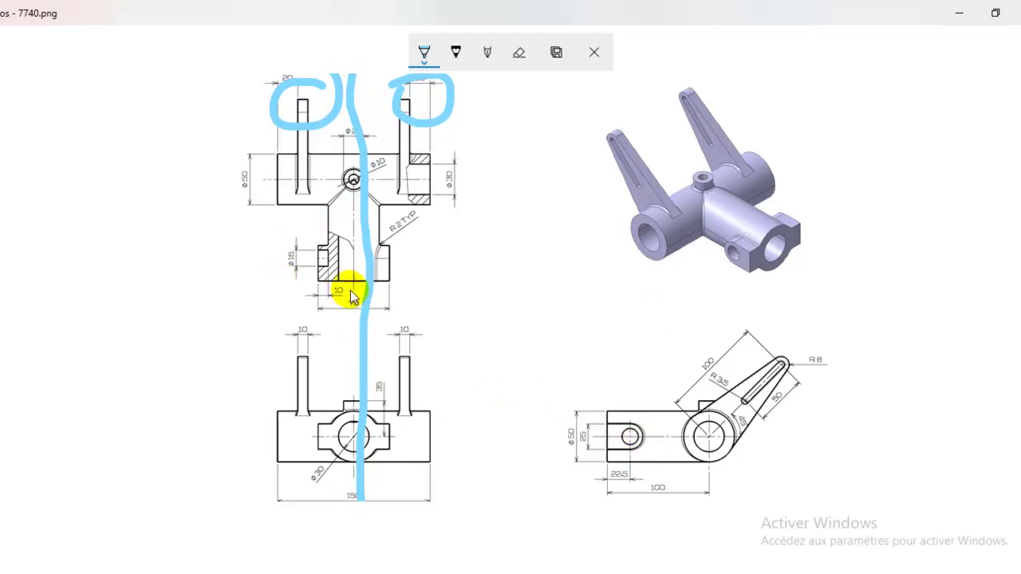
drag(305, 242, 319, 286)
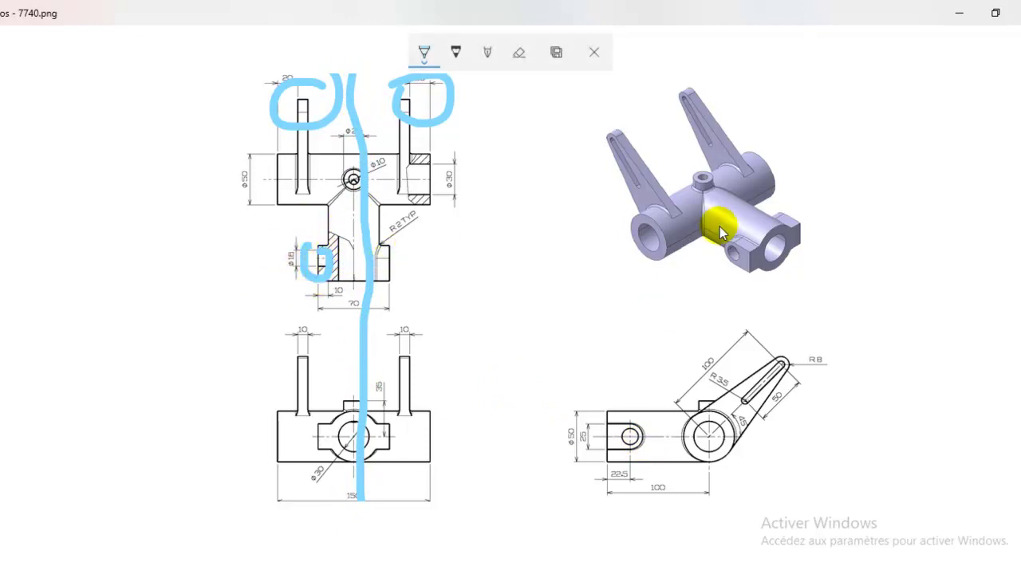
Trace the 3D view's arms, tube end and outline in blue ink
drag(747, 257, 728, 262)
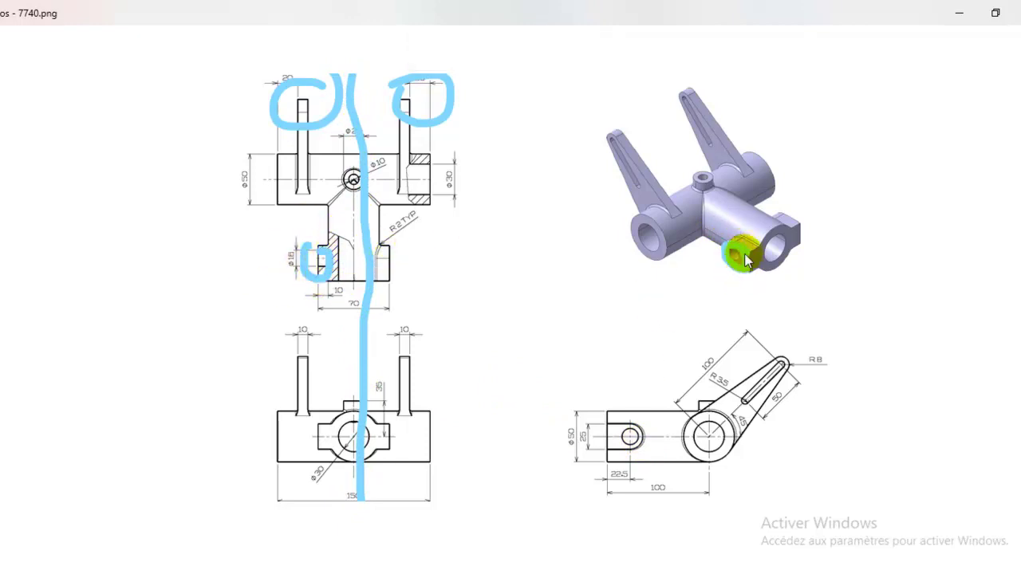
drag(695, 109, 714, 153)
drag(610, 140, 636, 201)
drag(779, 223, 774, 213)
mouse_move(615, 108)
mouse_down()
mouse_move(800, 220)
mouse_move(790, 307)
mouse_move(604, 250)
mouse_move(790, 323)
mouse_up()
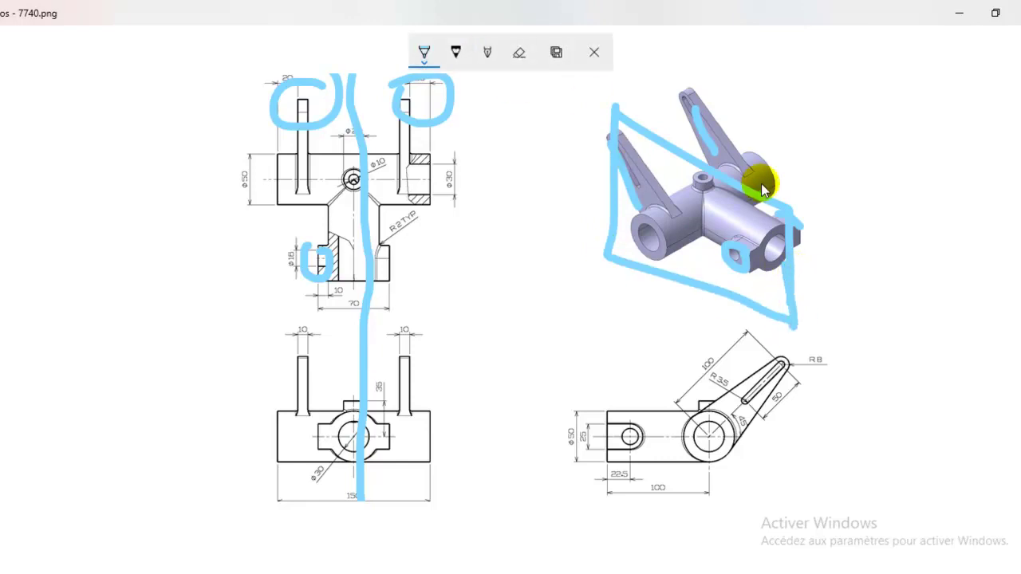
drag(709, 199, 666, 218)
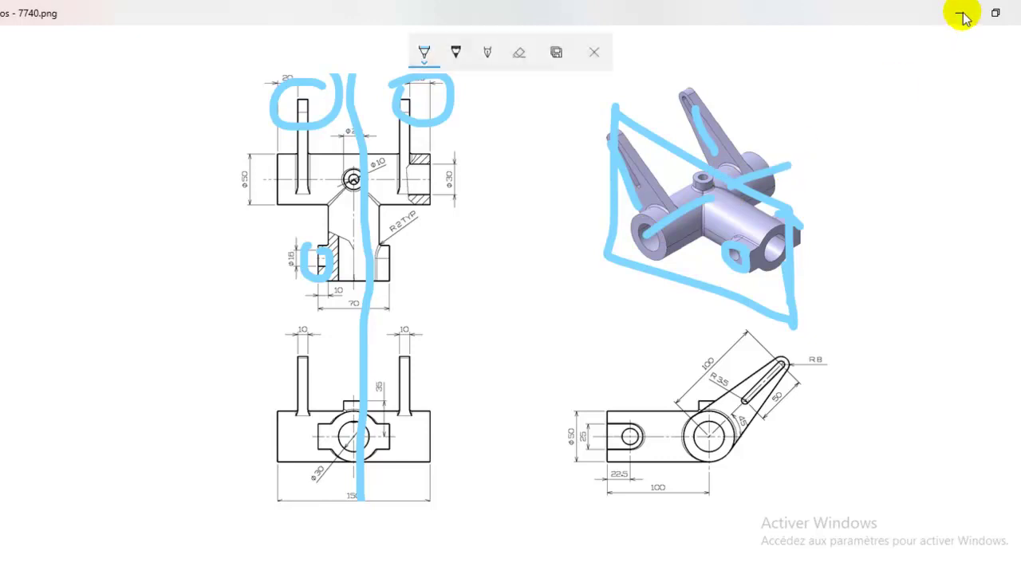
click(519, 55)
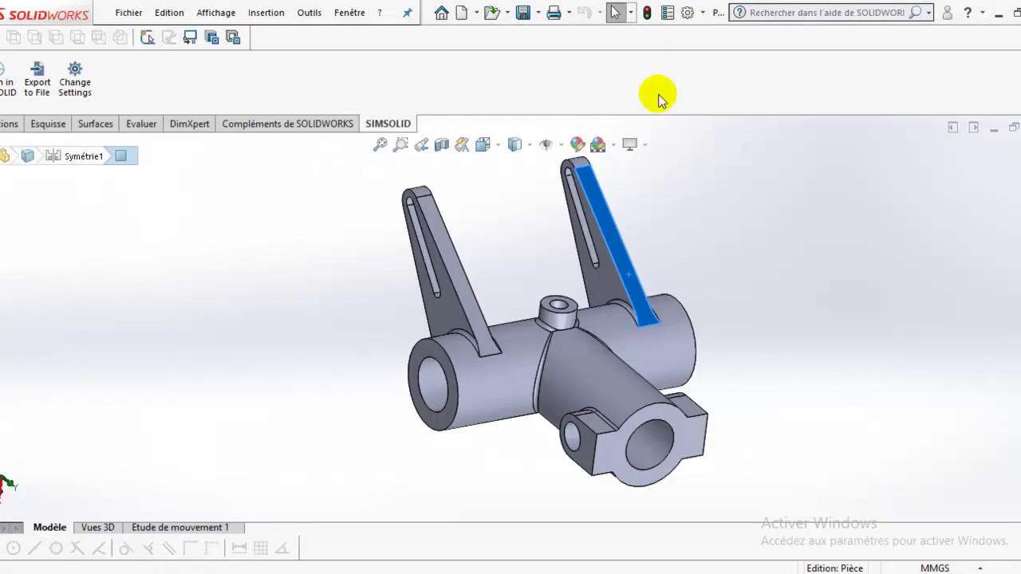
Close Pièce7 and create a new blank part document, Pièce1
click(1014, 128)
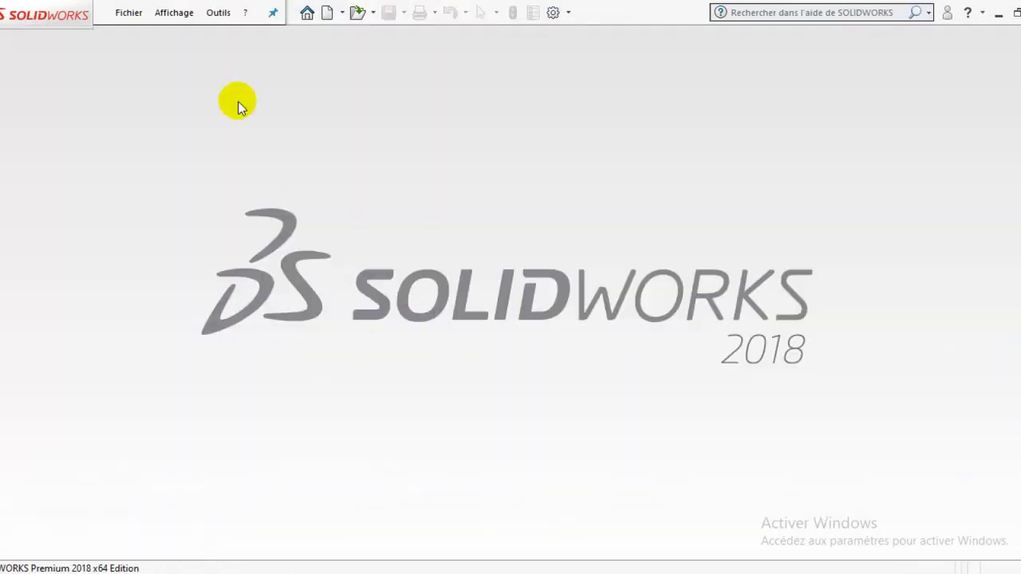
click(328, 12)
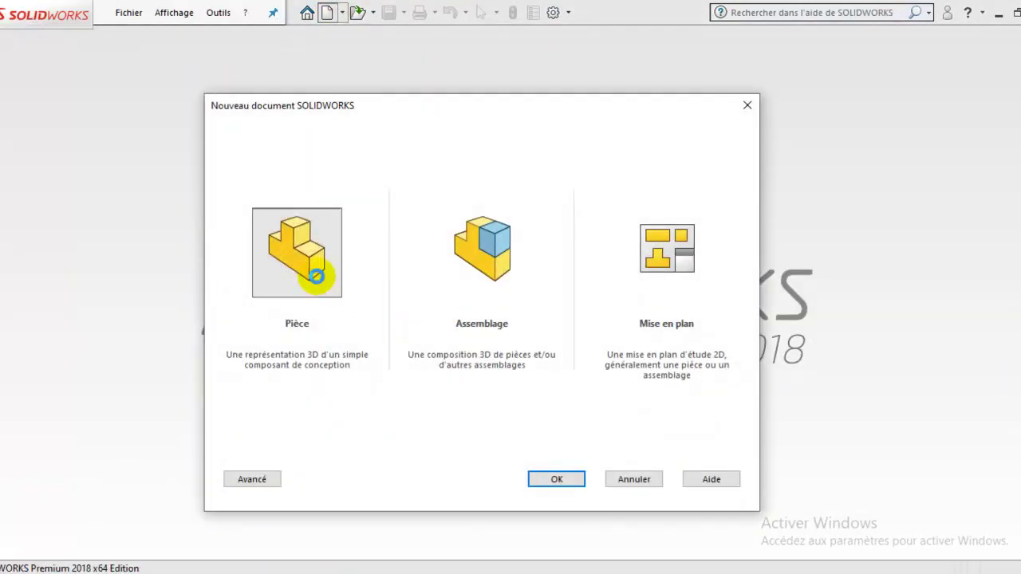
key(Return)
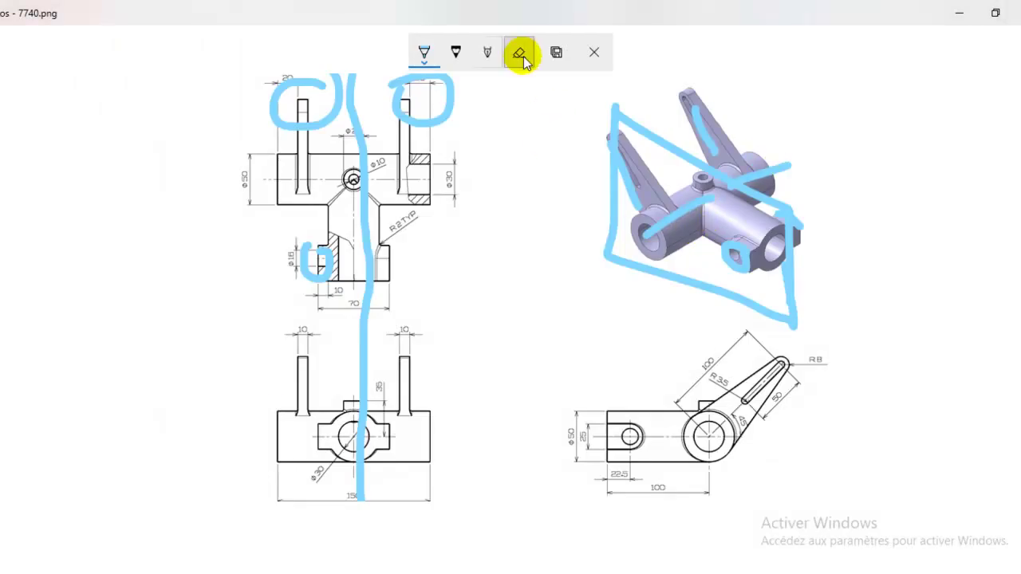
click(519, 52)
click(674, 232)
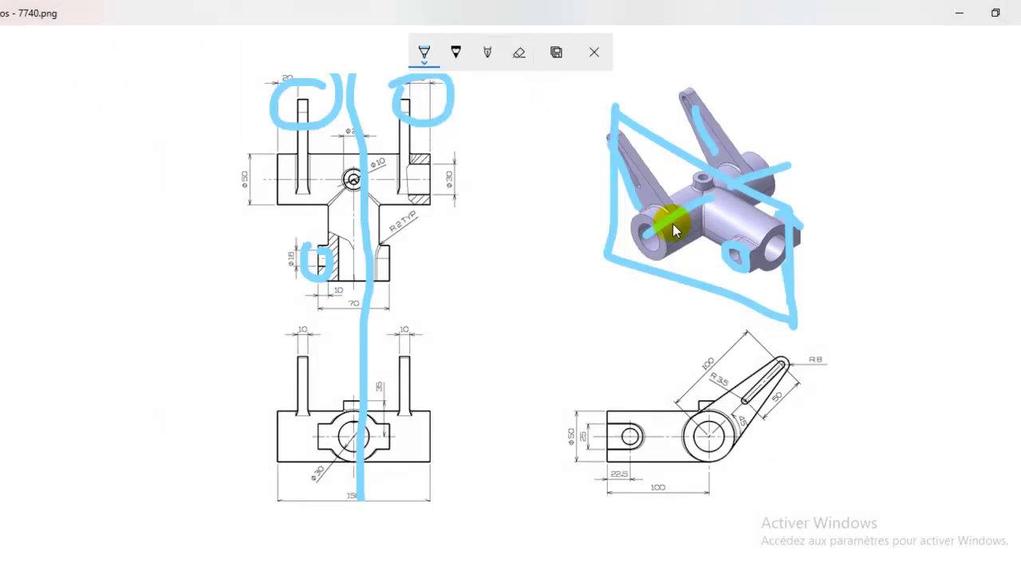
Erase all existing ink and set the pen to red at size 6
click(518, 52)
click(531, 97)
click(425, 51)
click(346, 150)
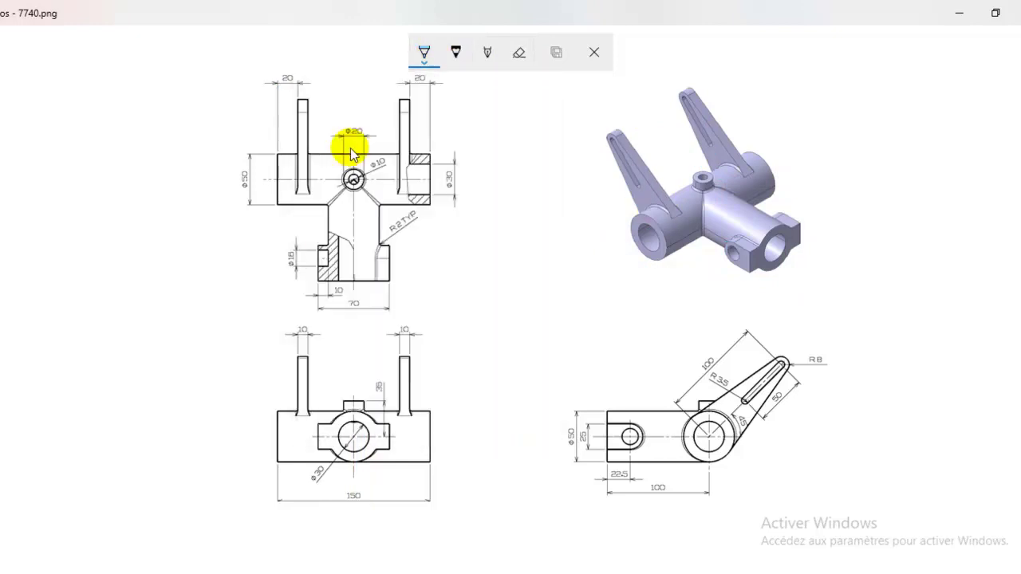
click(423, 56)
click(367, 167)
click(420, 52)
drag(402, 399, 354, 399)
click(246, 272)
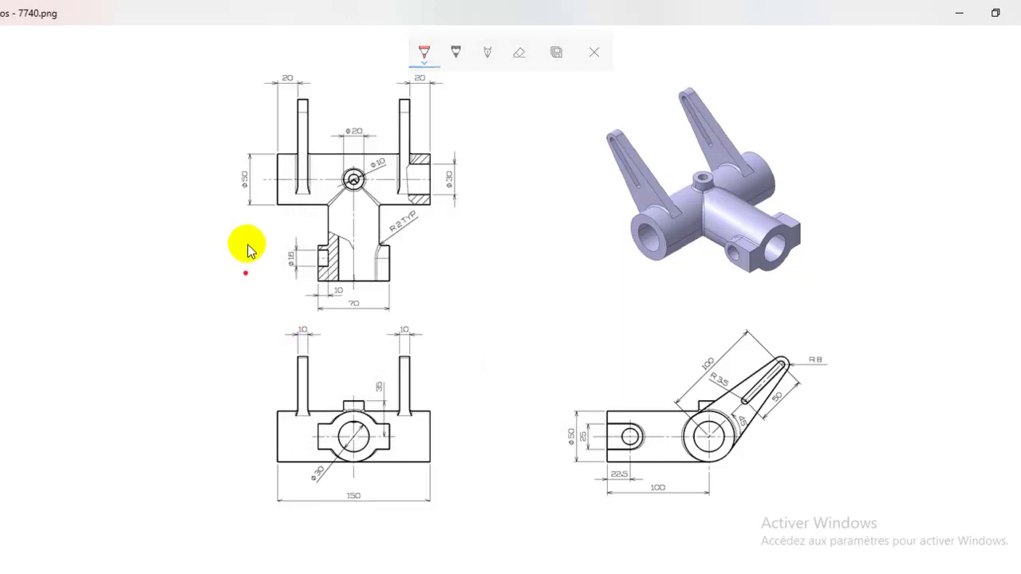
Mark the tube ends in red, erase those marks, circle the 150 length, and return to SOLIDWORKS
drag(277, 152, 276, 192)
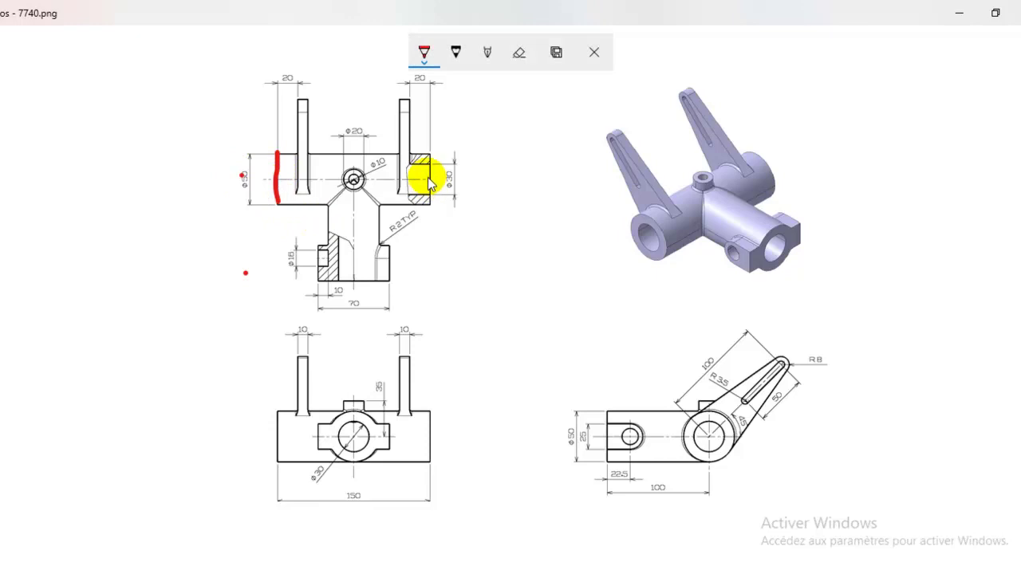
drag(431, 164, 430, 195)
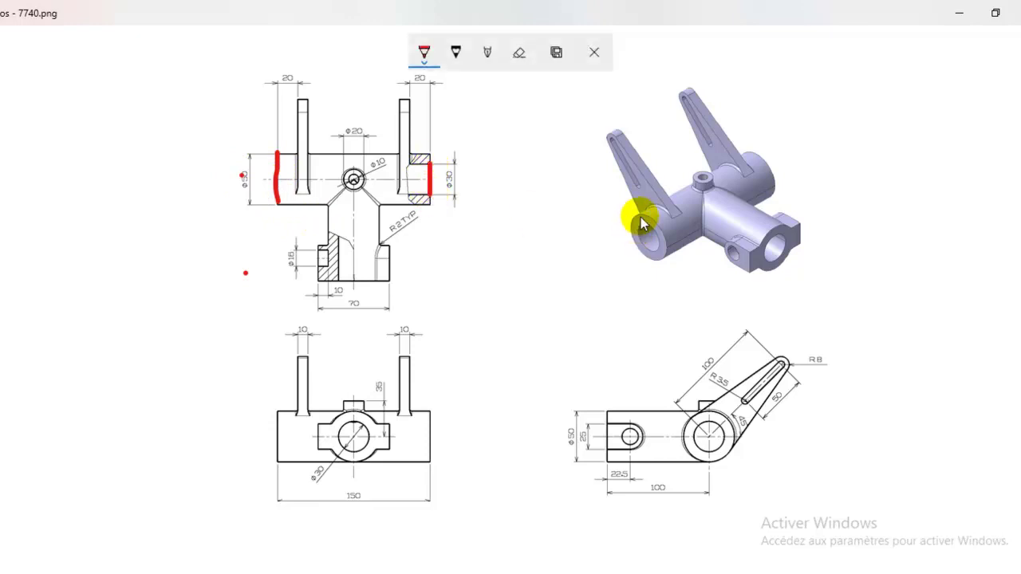
drag(639, 216, 656, 257)
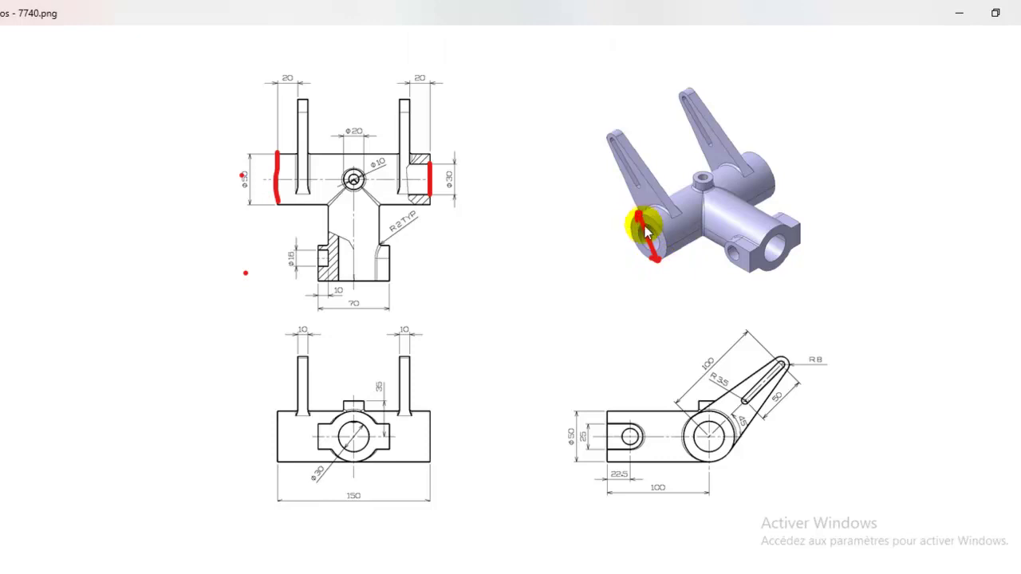
drag(647, 231, 647, 242)
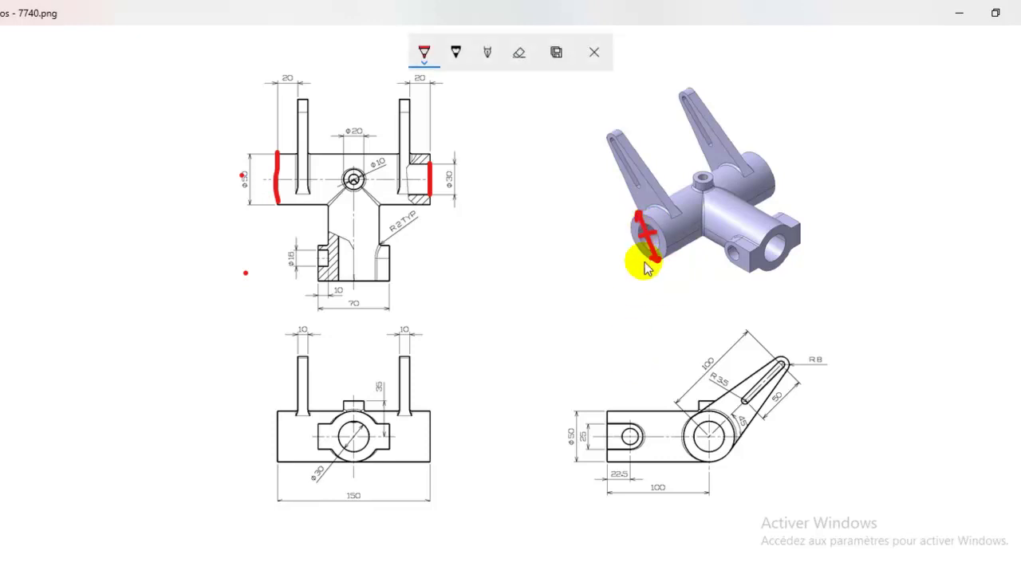
click(518, 54)
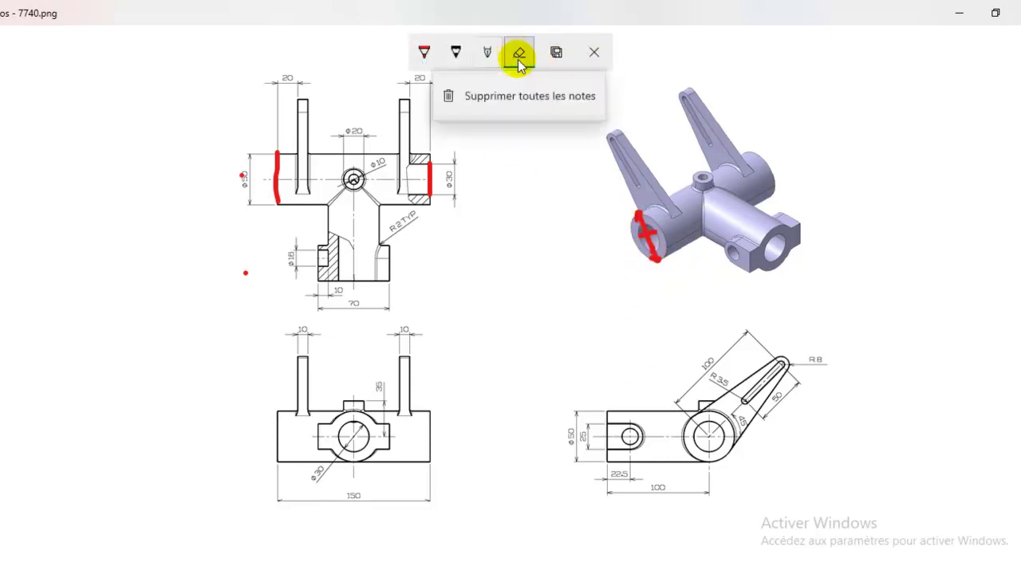
click(523, 94)
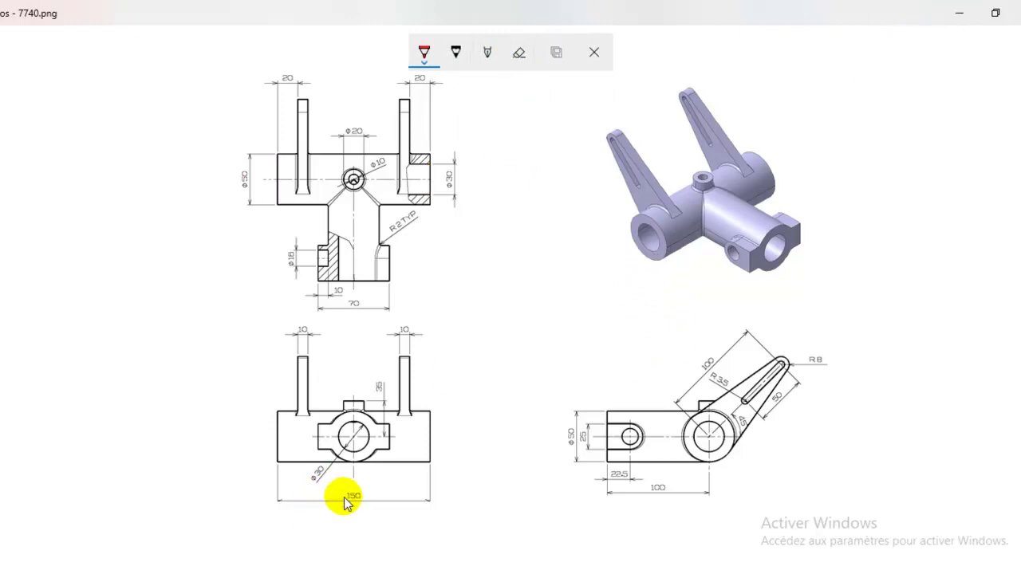
drag(361, 494, 349, 494)
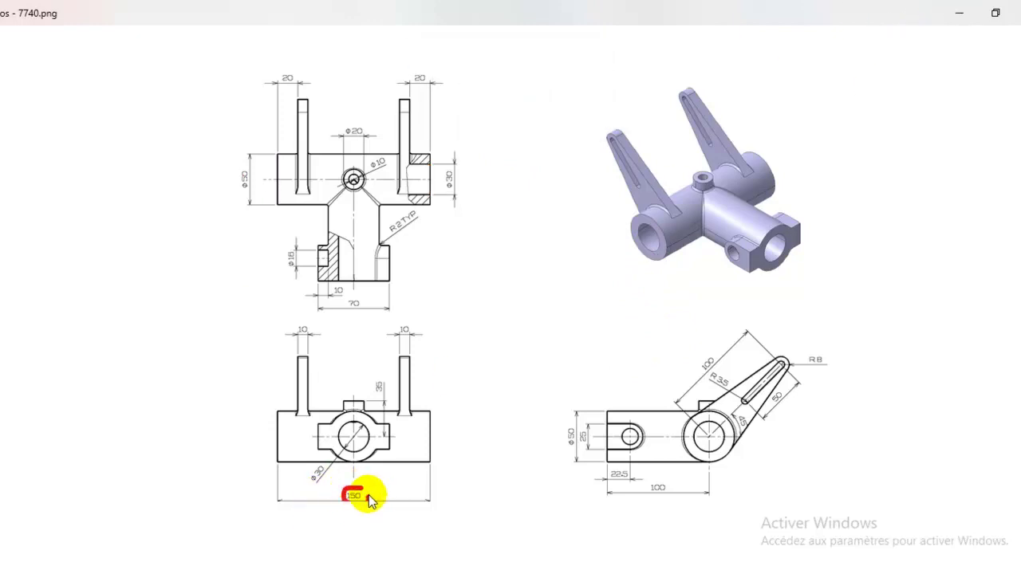
click(959, 13)
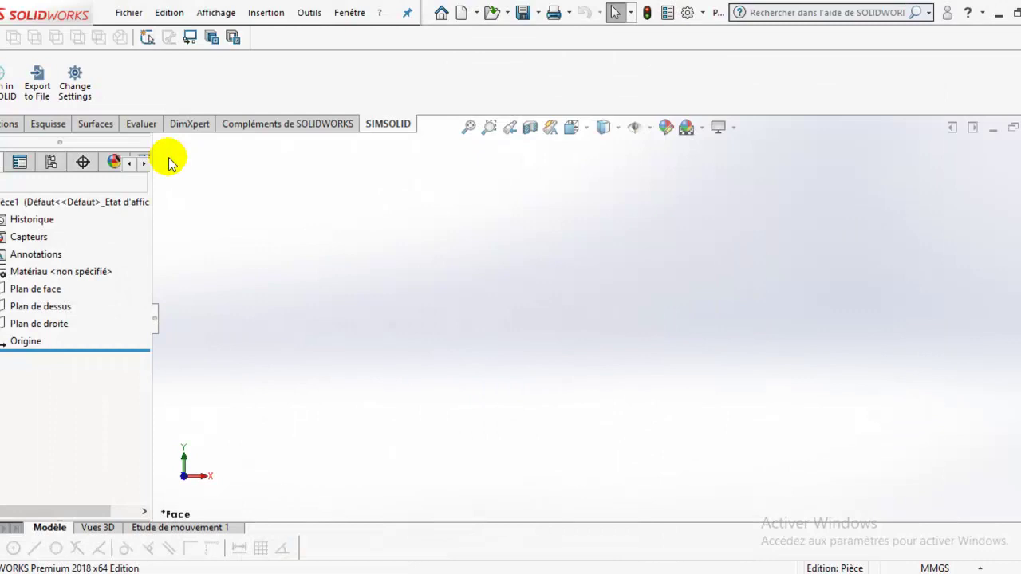
Start a sketch on Plan de face and draw a centre-point circle at the origin
click(31, 289)
click(69, 271)
click(131, 62)
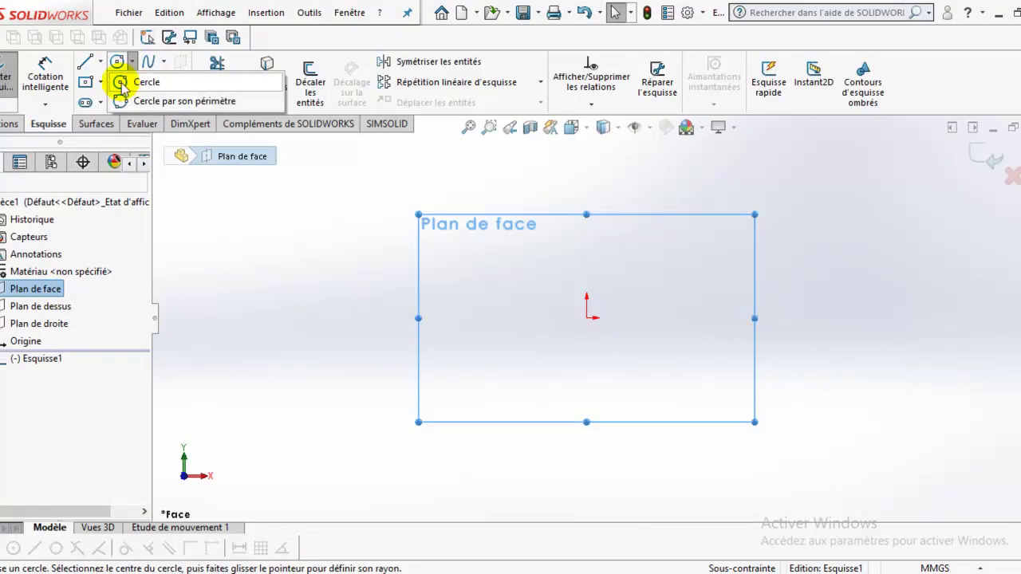
click(120, 80)
click(586, 317)
click(675, 240)
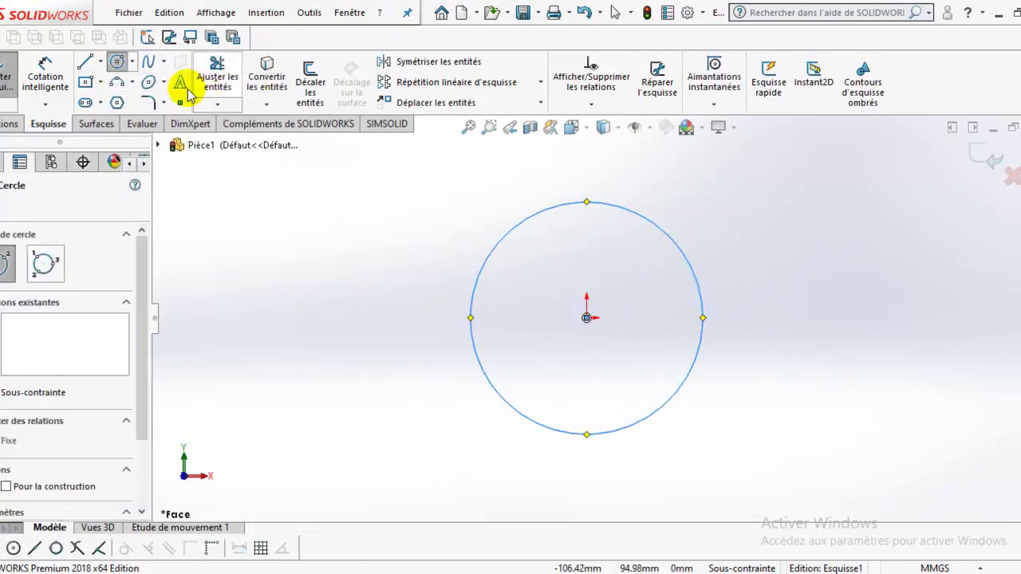
Dimension the circle's diameter to 50 mm
click(45, 76)
click(705, 292)
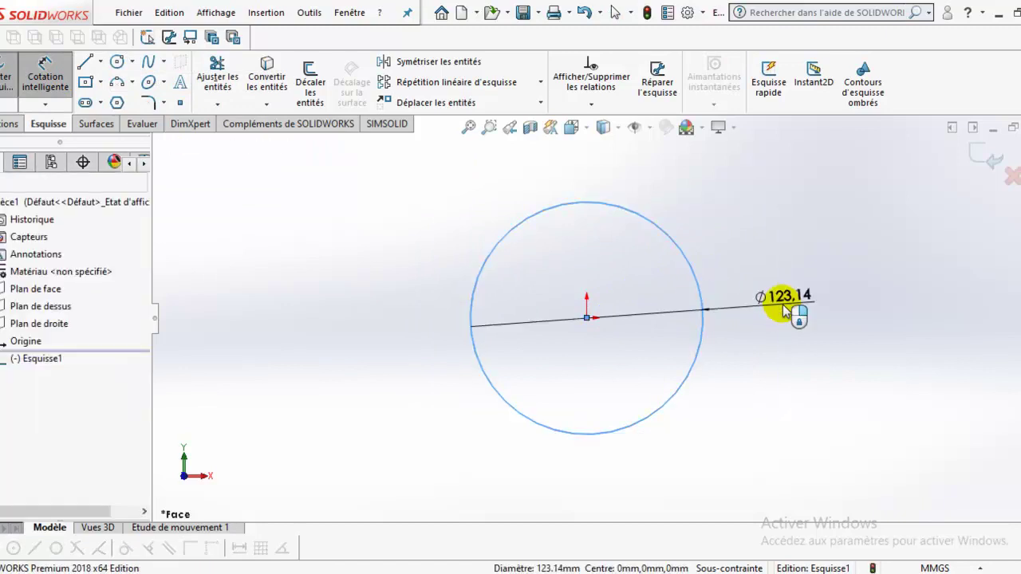
click(786, 311)
click(786, 311)
text(50)
key(Return)
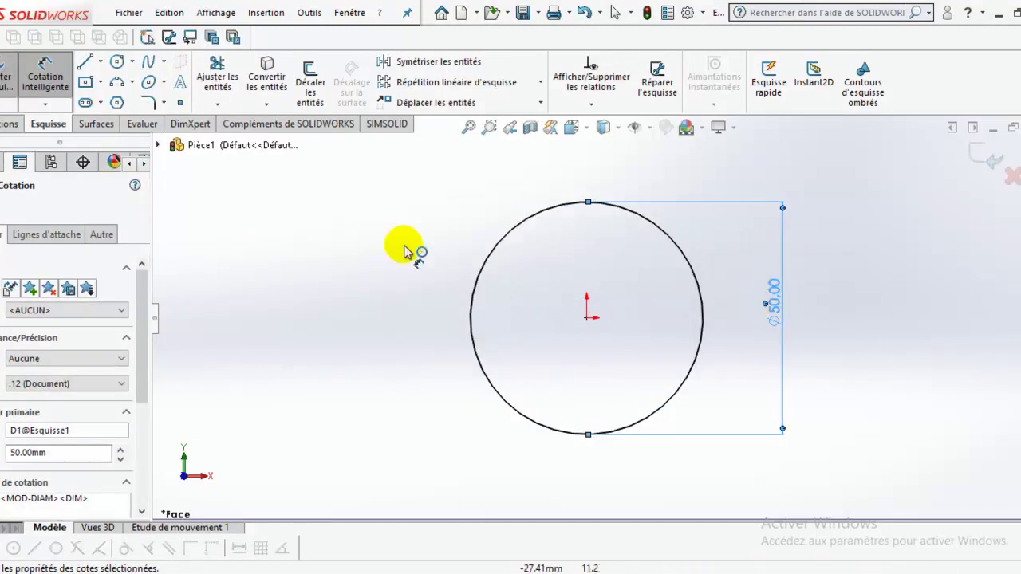
click(310, 80)
Offset the Ø50 circle 10 mm inward with Inverser la direction, undoing the first wrong attempt
click(589, 203)
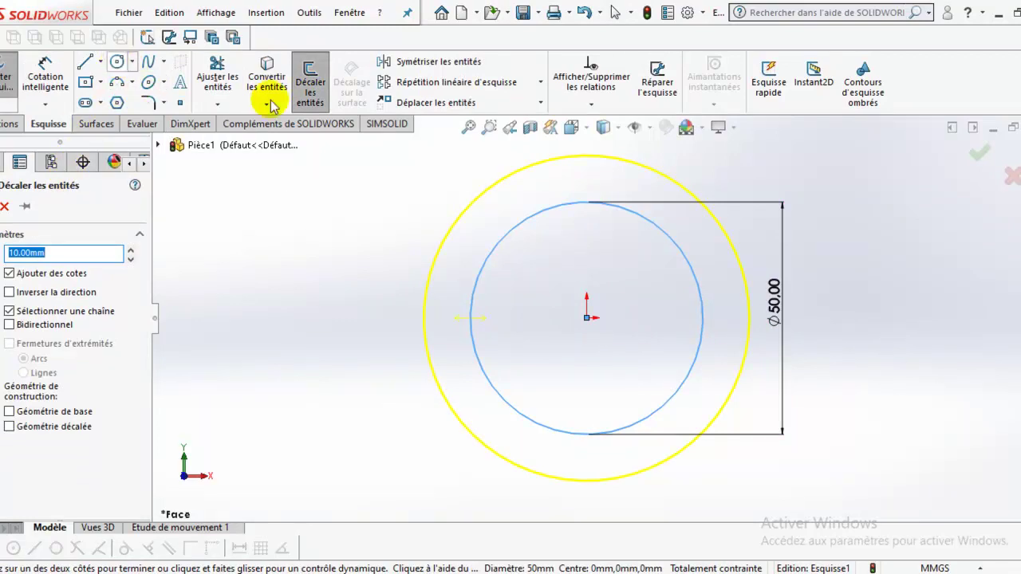
click(10, 293)
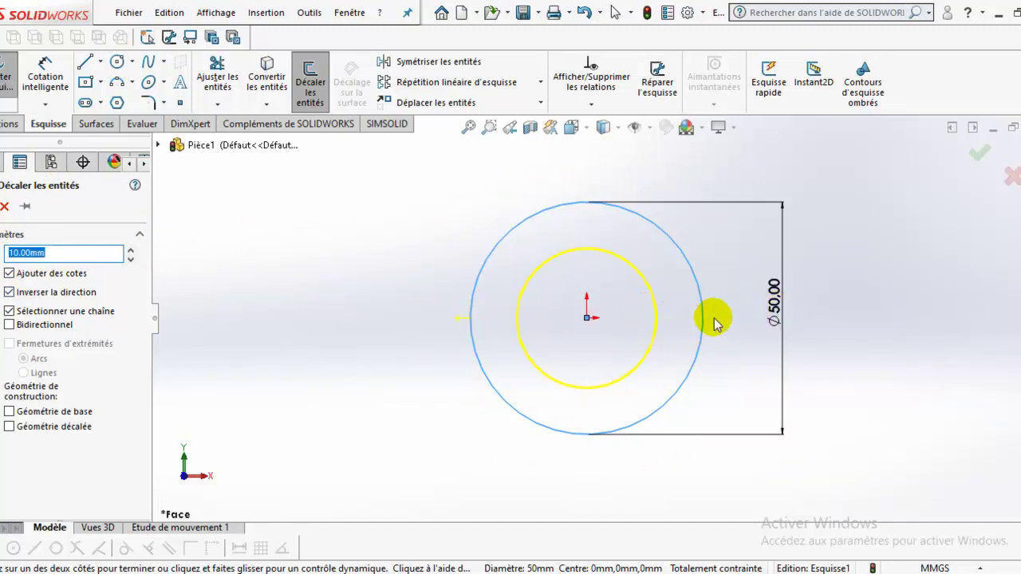
click(777, 336)
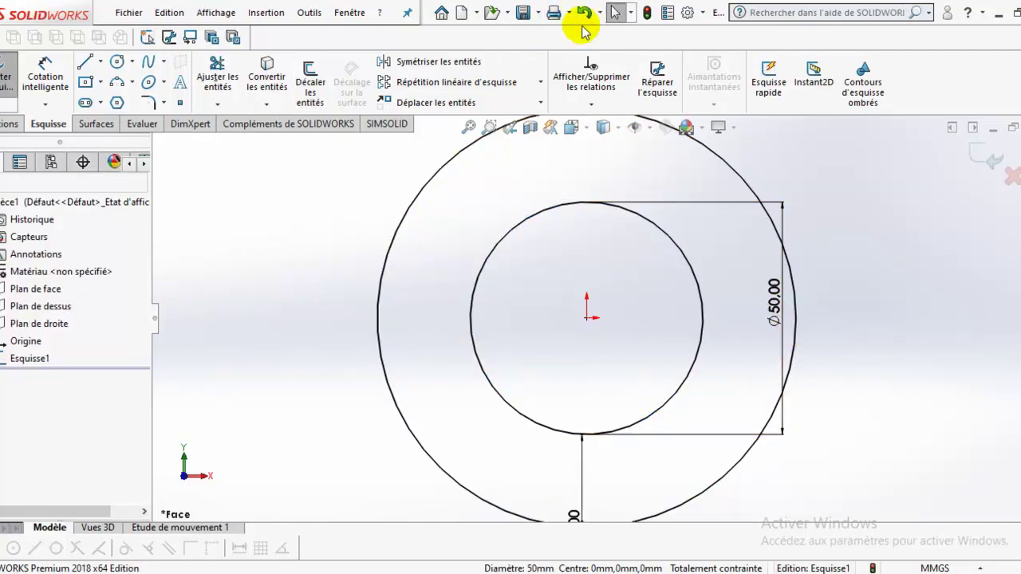
click(584, 10)
click(310, 80)
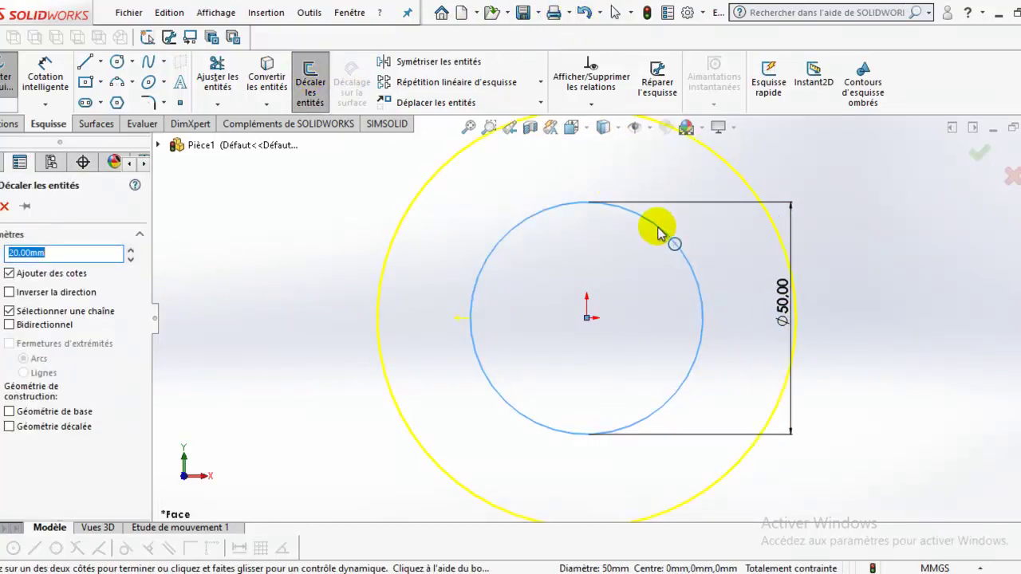
click(10, 293)
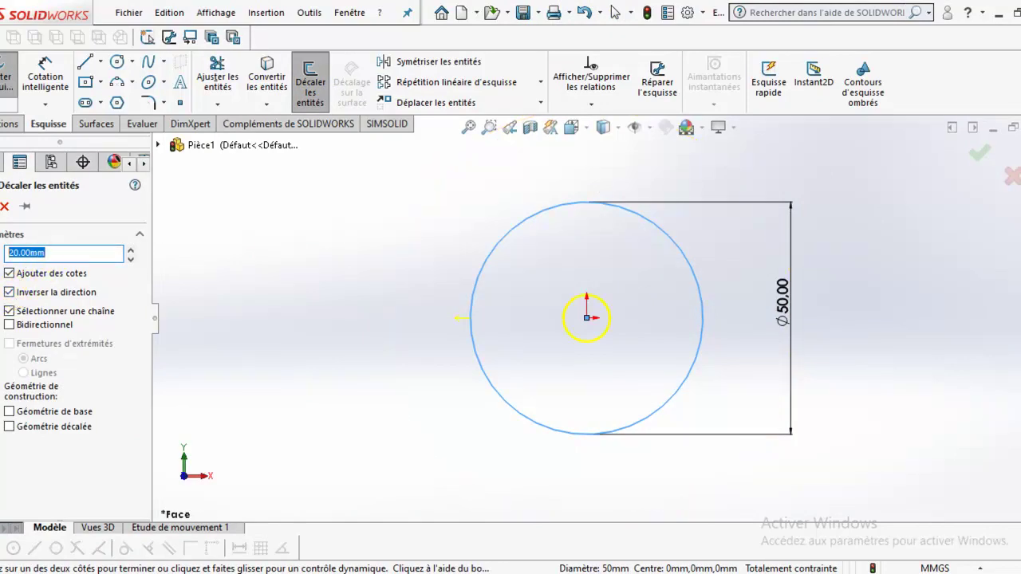
text(10)
key(Return)
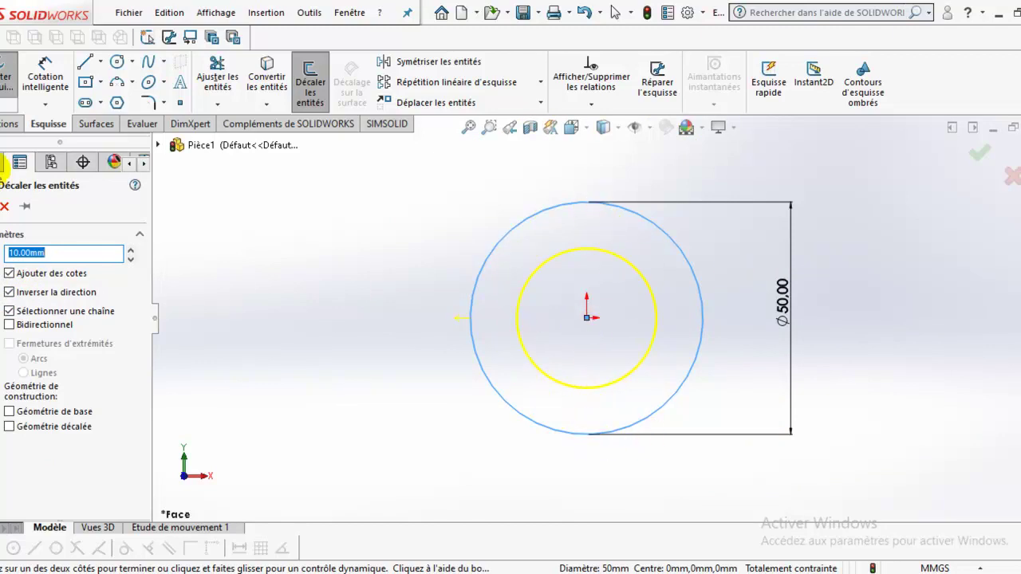
click(2, 199)
click(45, 76)
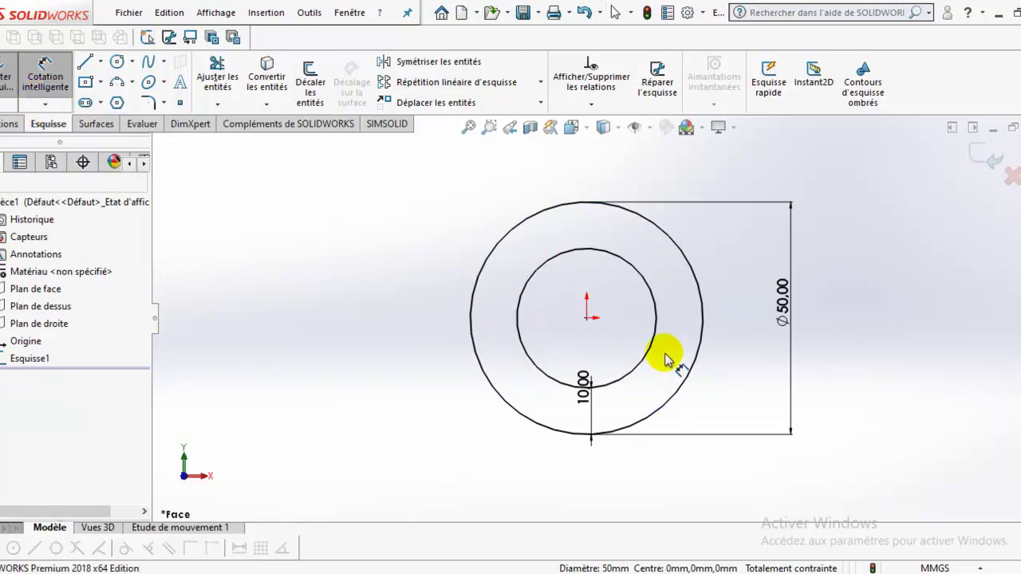
Extrude the ring 150 mm with a Plan milieu end condition to create Boss.-Extru.1
click(741, 323)
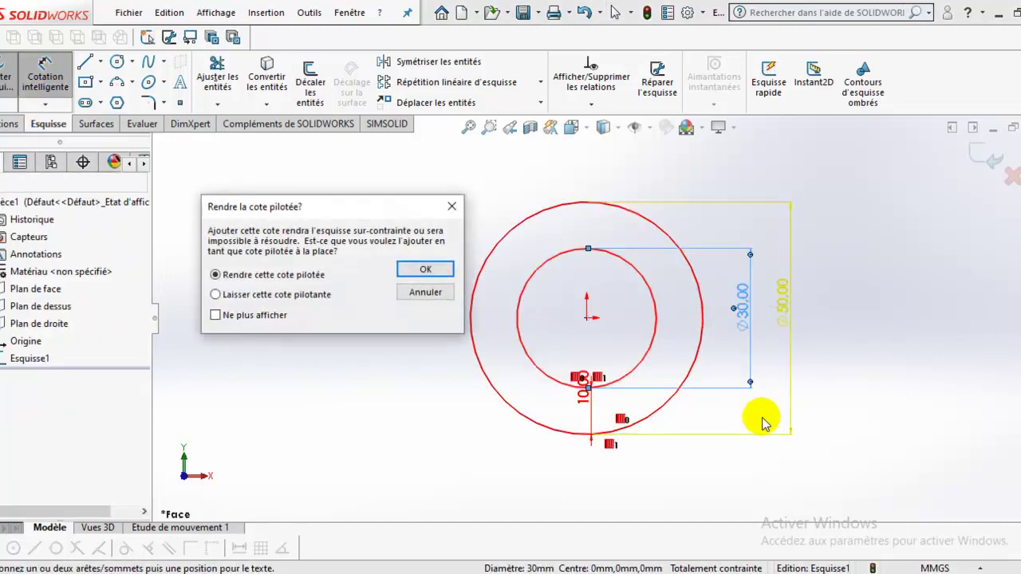
click(425, 292)
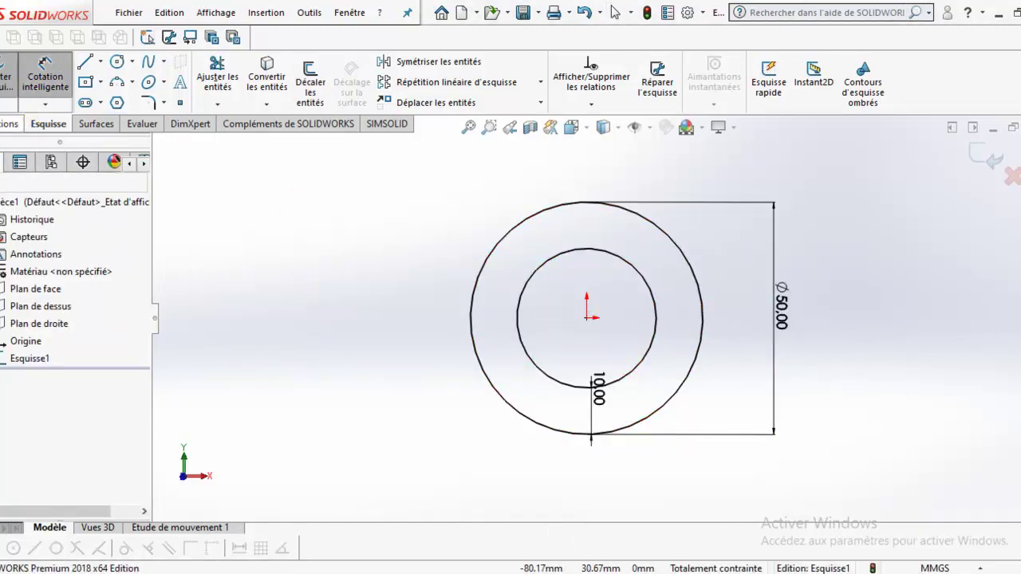
click(10, 124)
click(7, 86)
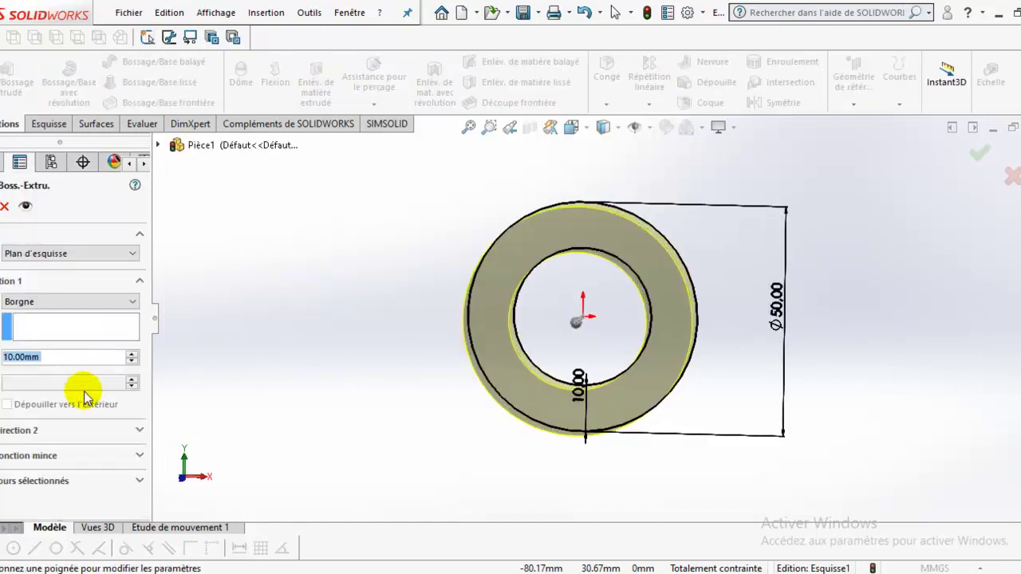
text(150)
key(Return)
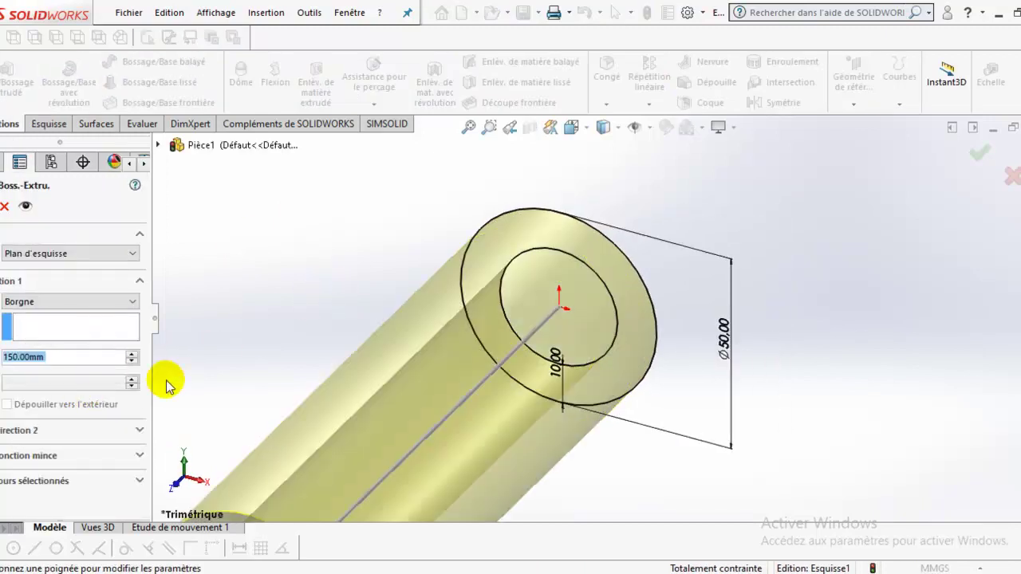
click(69, 303)
click(32, 367)
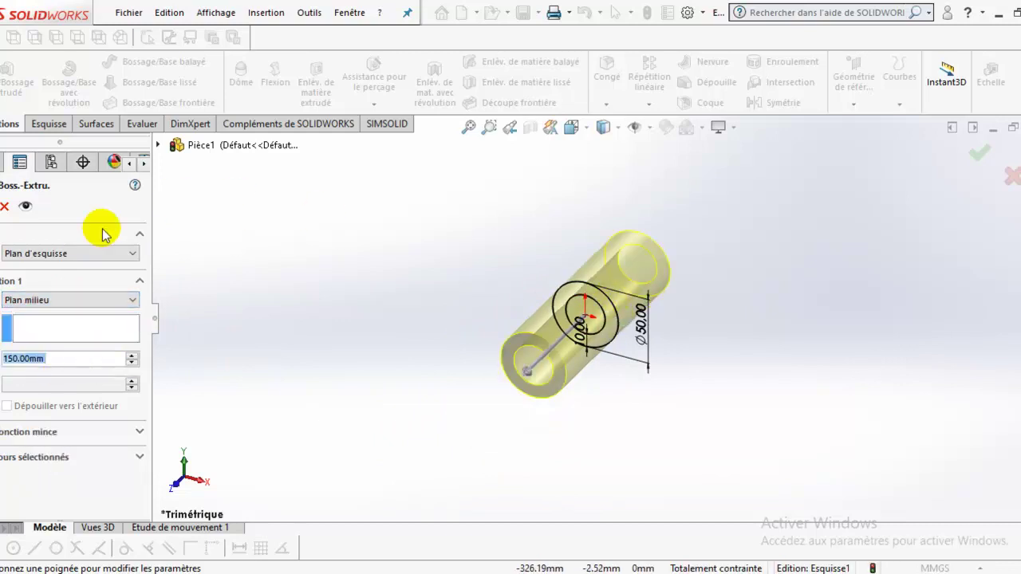
click(157, 144)
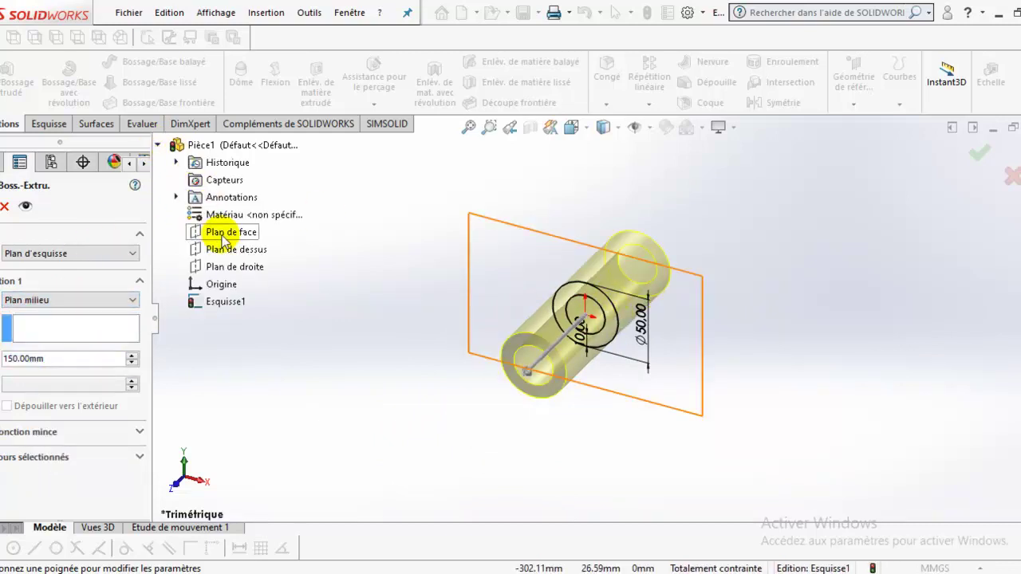
click(16, 206)
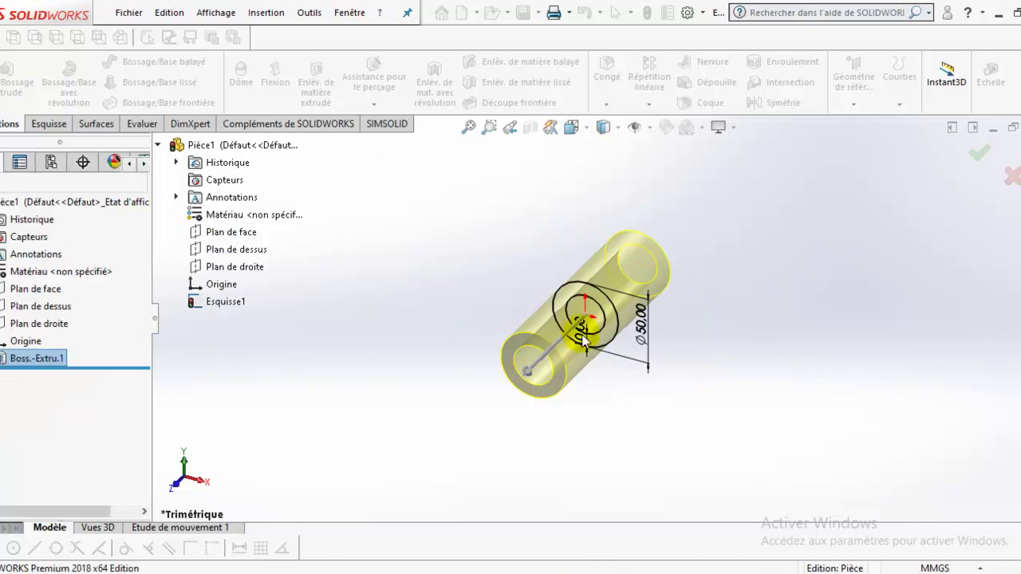
middle_drag(594, 389, 566, 346)
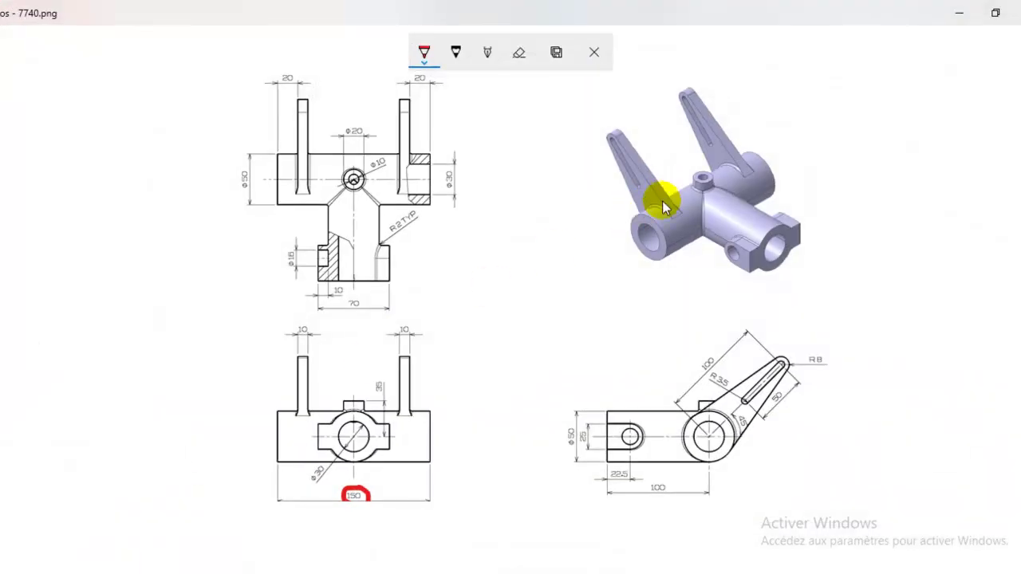
Set the red pen to size 4 and mark the left boss, 20 arm width and side tube
click(646, 195)
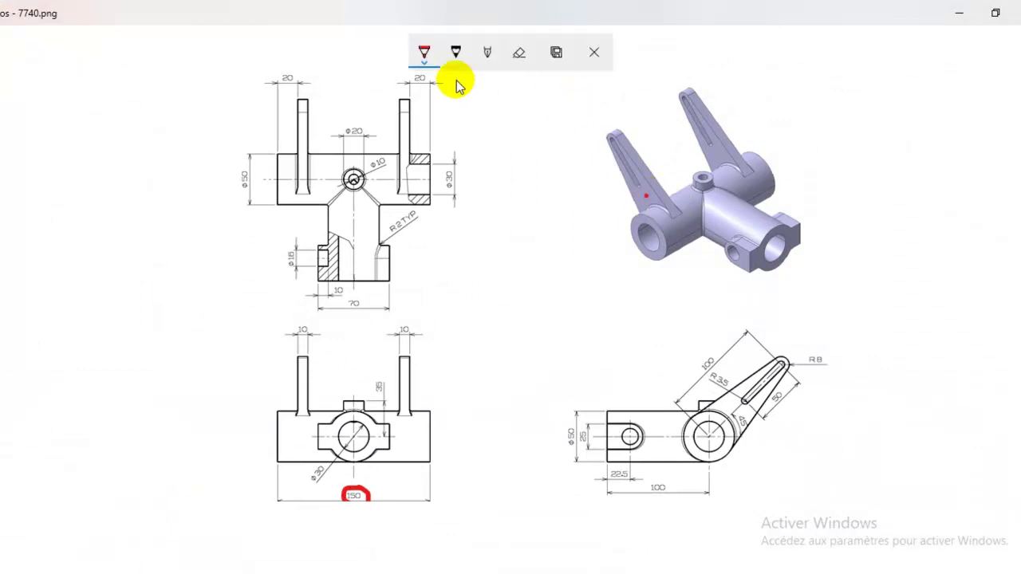
click(423, 52)
drag(359, 397, 340, 399)
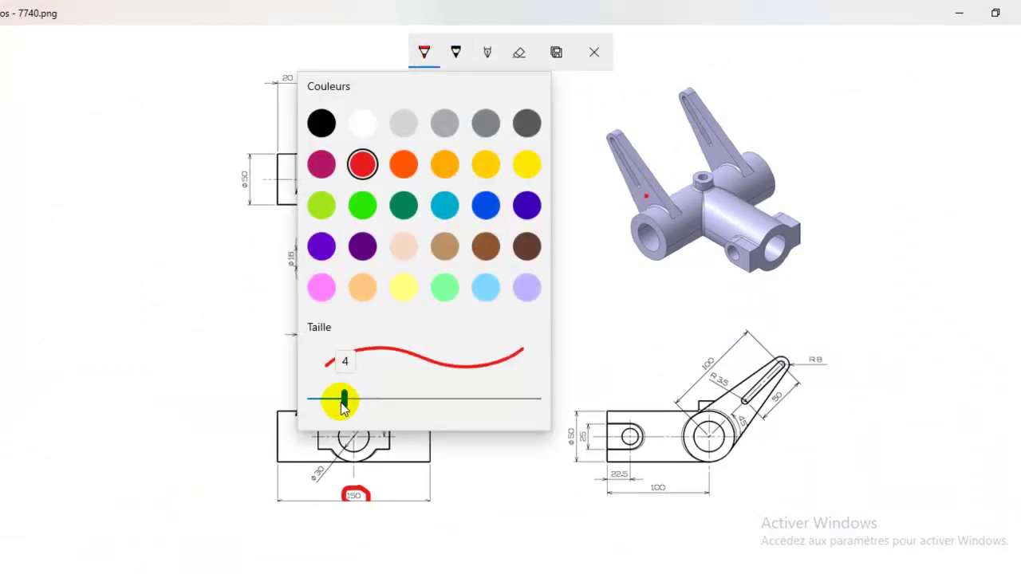
drag(636, 213, 659, 263)
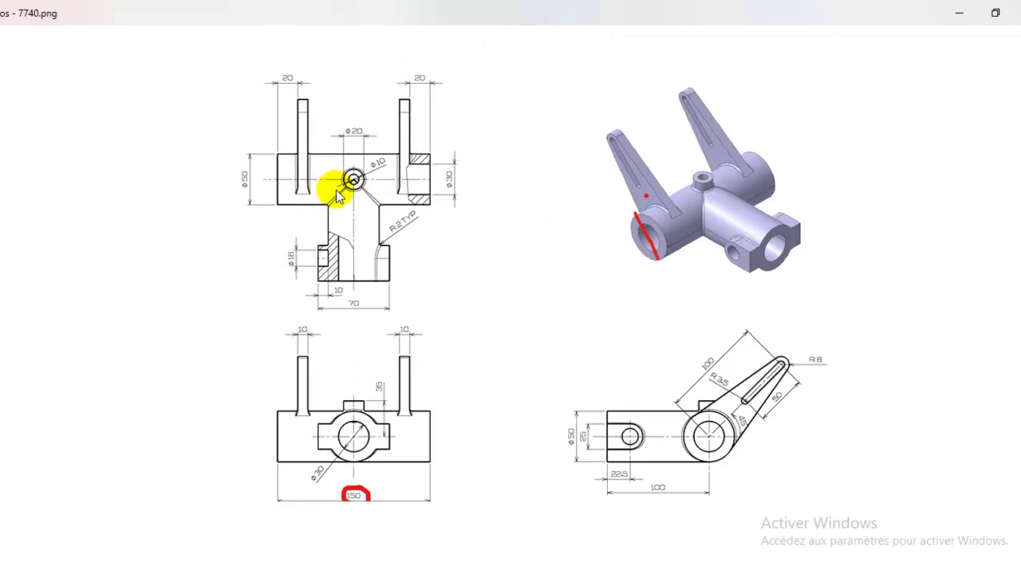
drag(296, 81, 301, 113)
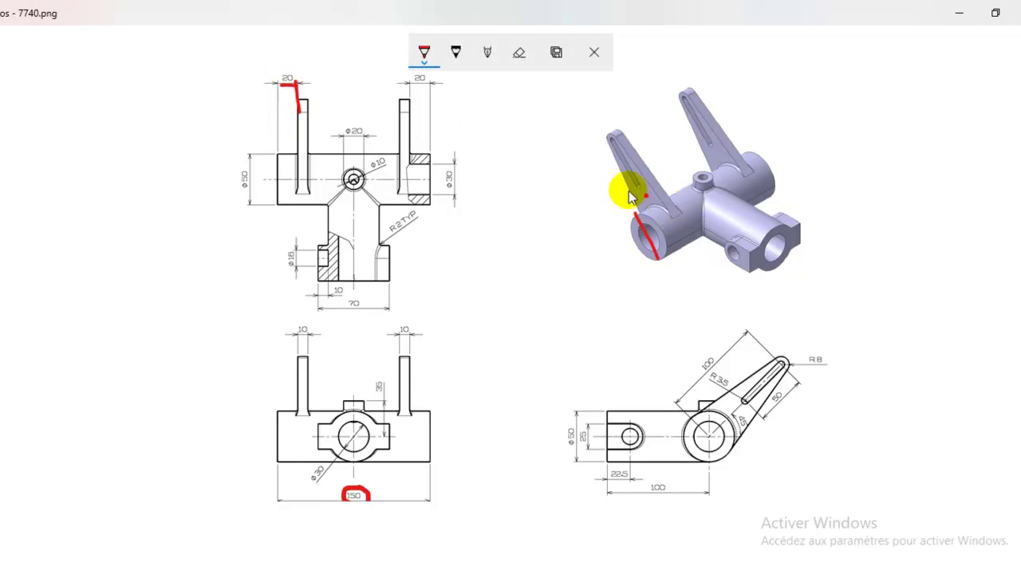
drag(627, 190, 695, 262)
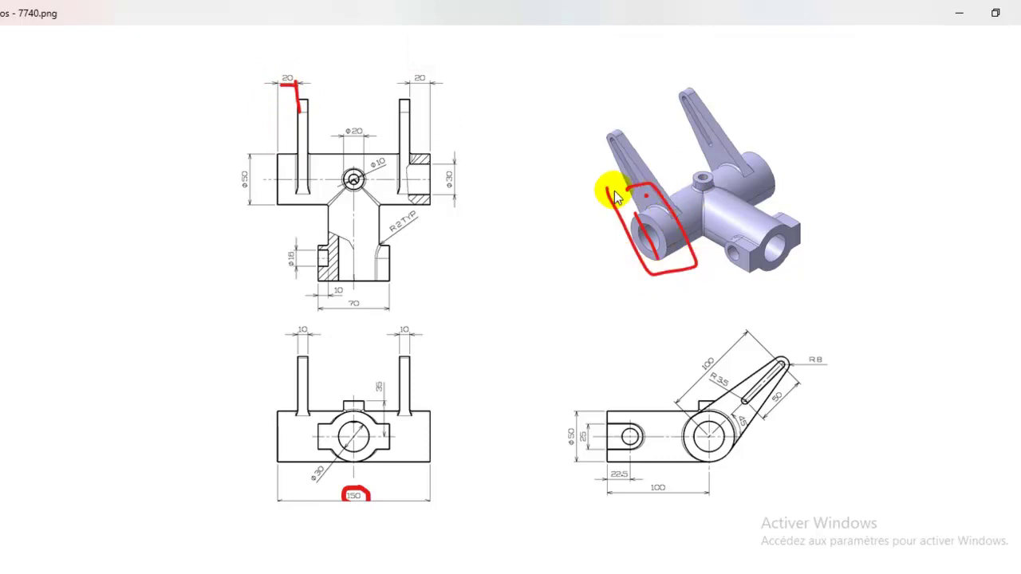
drag(660, 252, 661, 223)
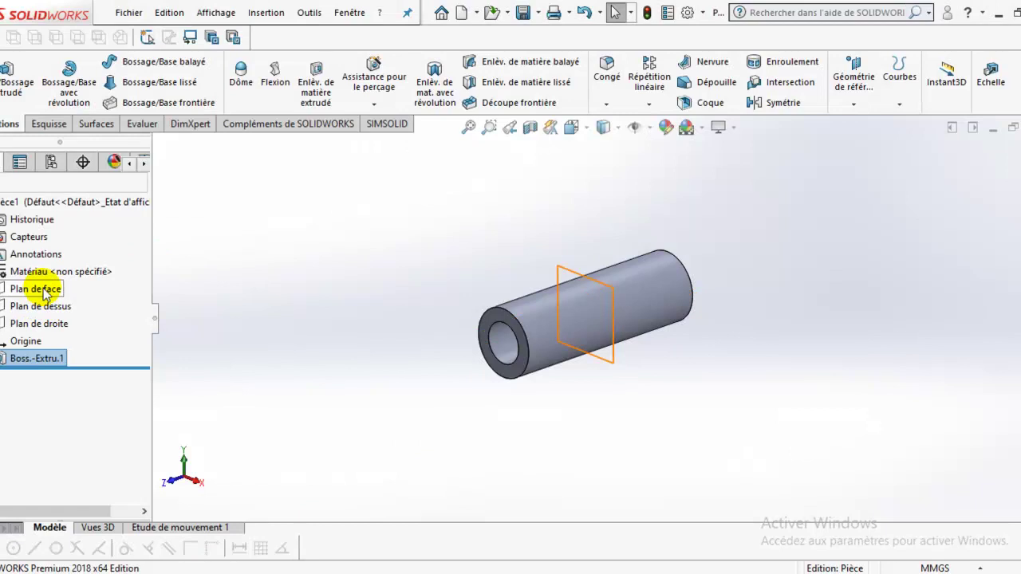
Create Plan1 offset 20.00 mm from the tube's end face, flipped toward the tube
click(851, 102)
click(862, 125)
click(517, 372)
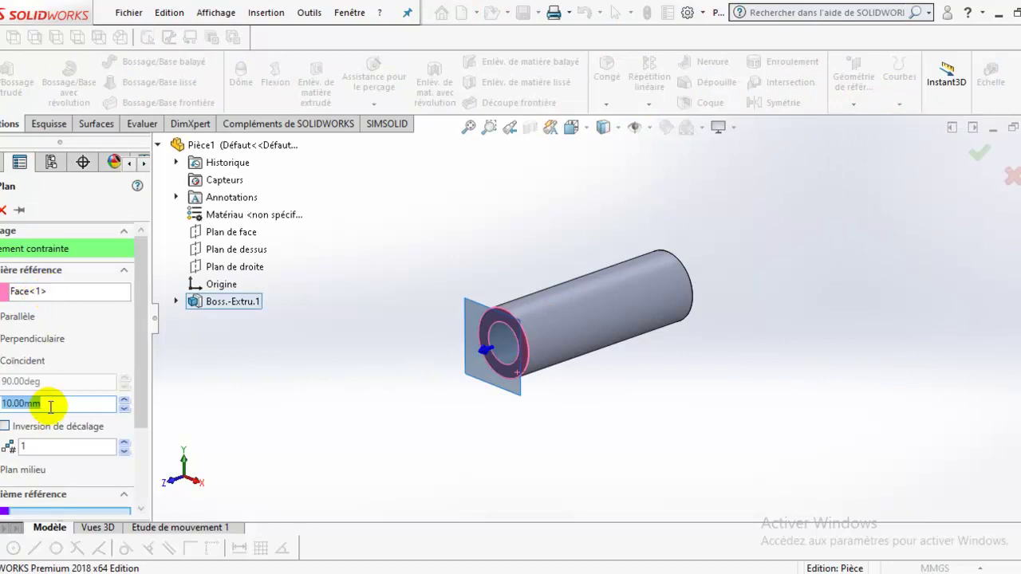
click(124, 401)
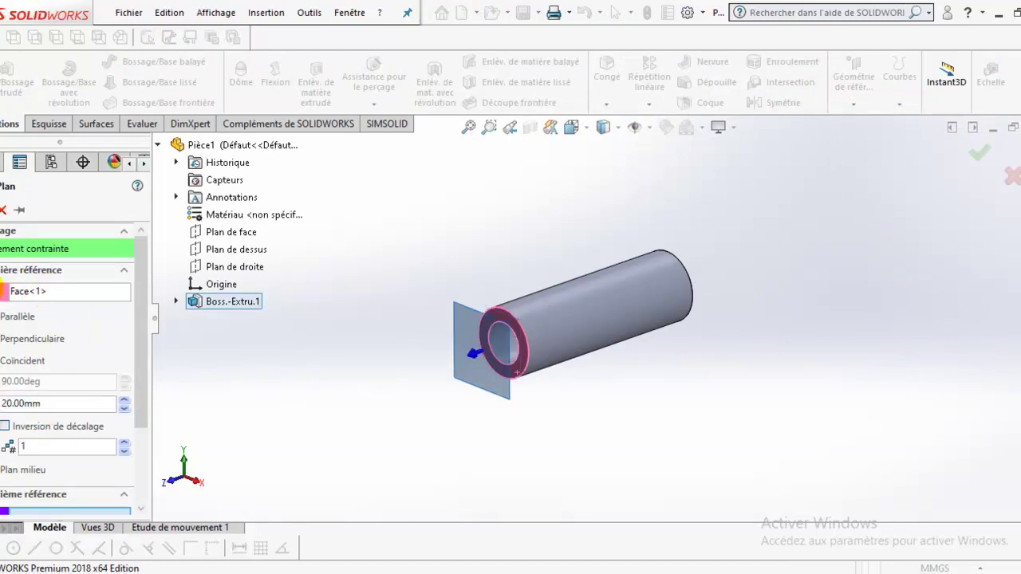
click(6, 427)
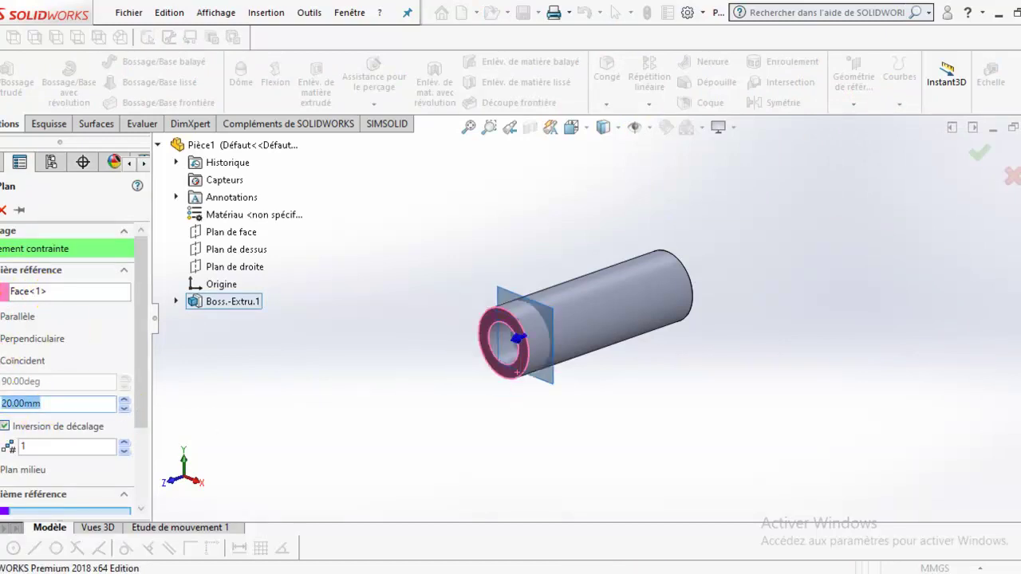
right_click(462, 296)
View Plan1 face-on with Normal To, then hide it
right_click(501, 295)
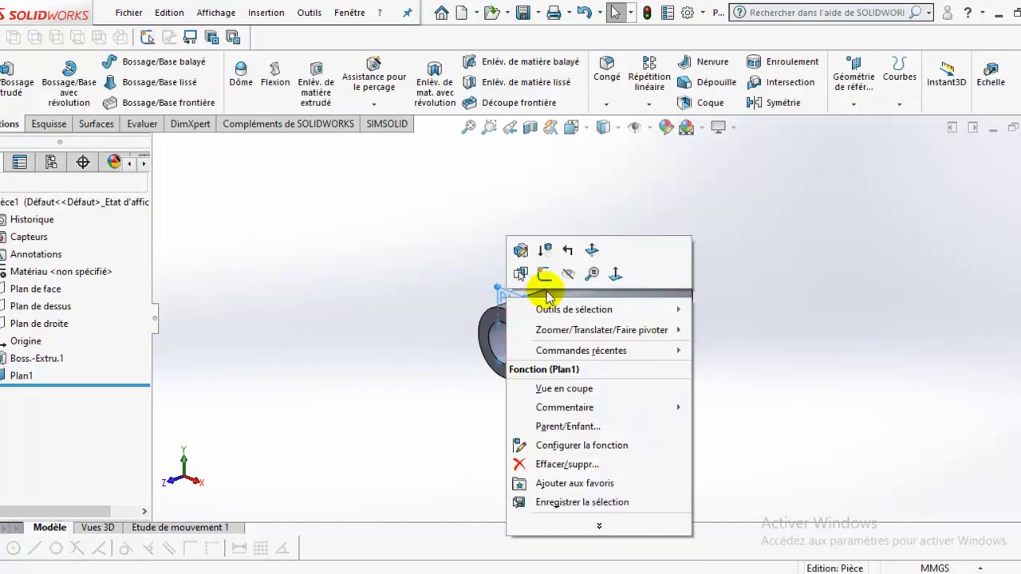
click(615, 273)
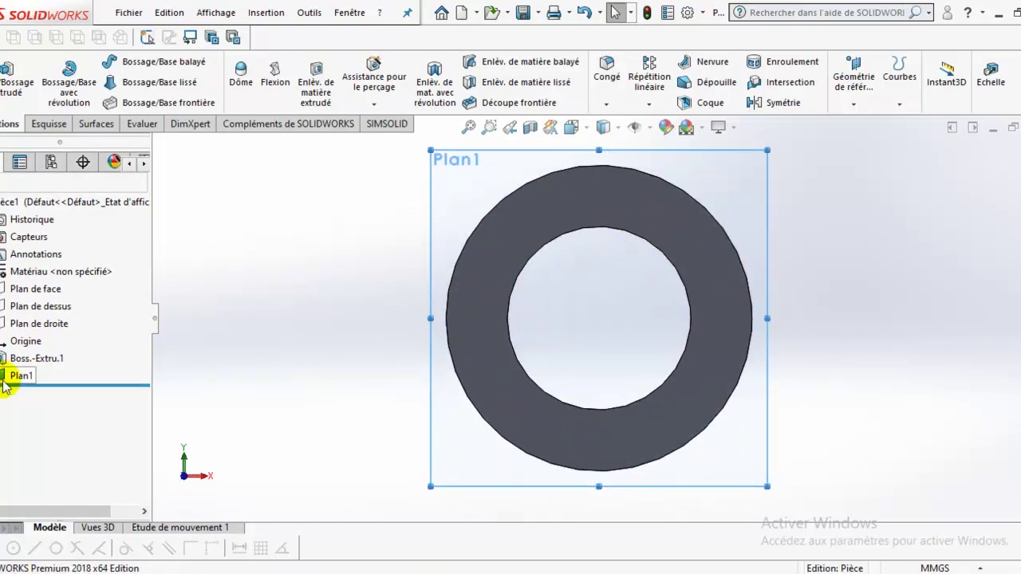
right_click(20, 378)
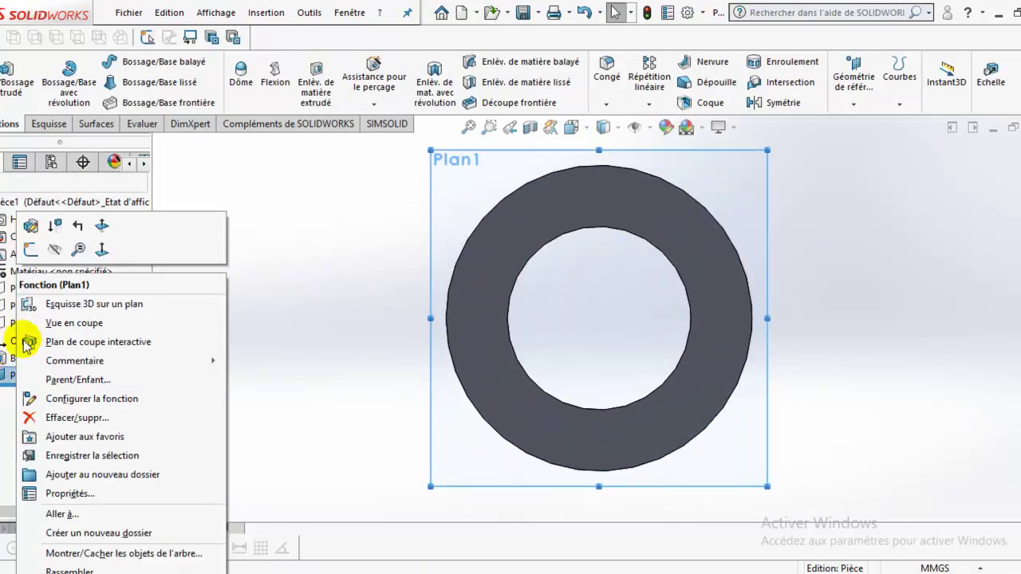
click(54, 251)
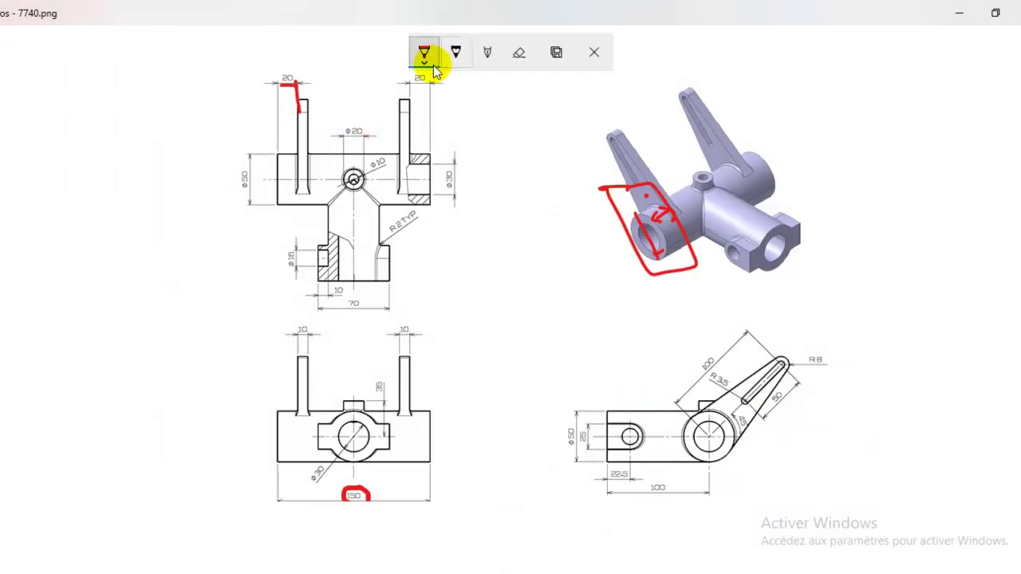
Switch the pen to yellow and highlight the right upright's 10 width and the slot tip
click(429, 55)
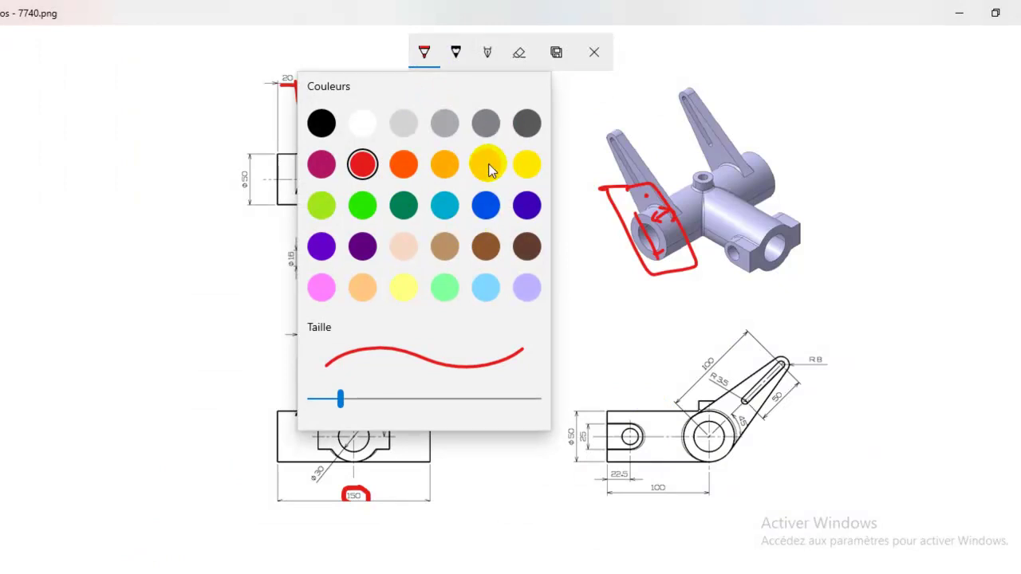
click(490, 169)
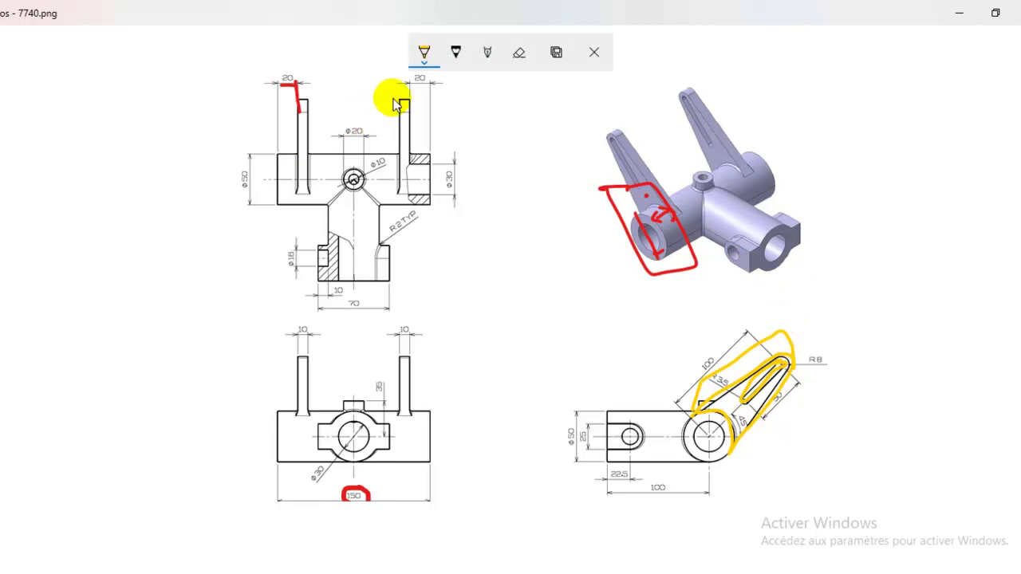
mouse_move(412, 343)
mouse_down()
mouse_move(411, 369)
mouse_move(408, 341)
mouse_up()
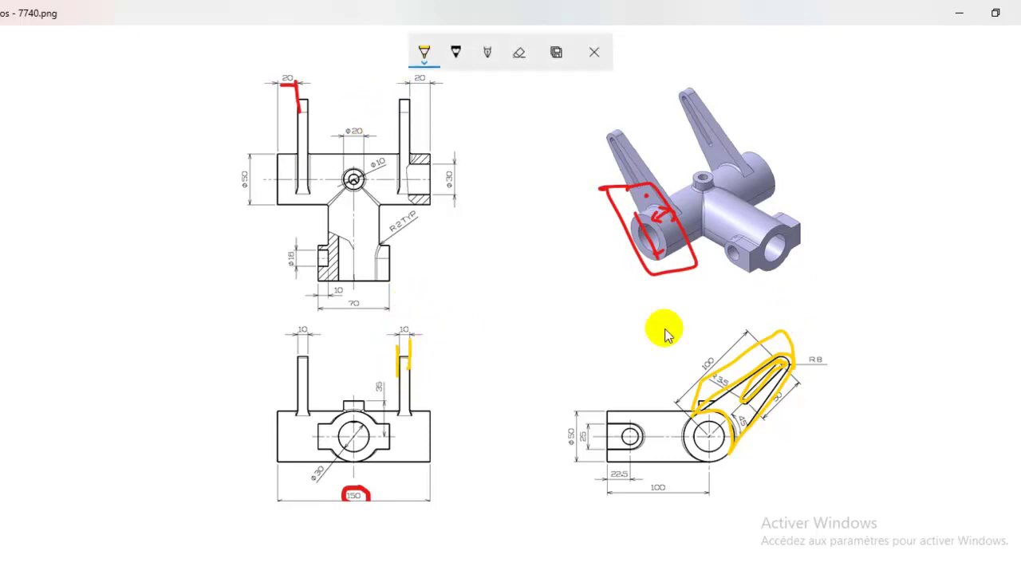
drag(800, 326, 787, 333)
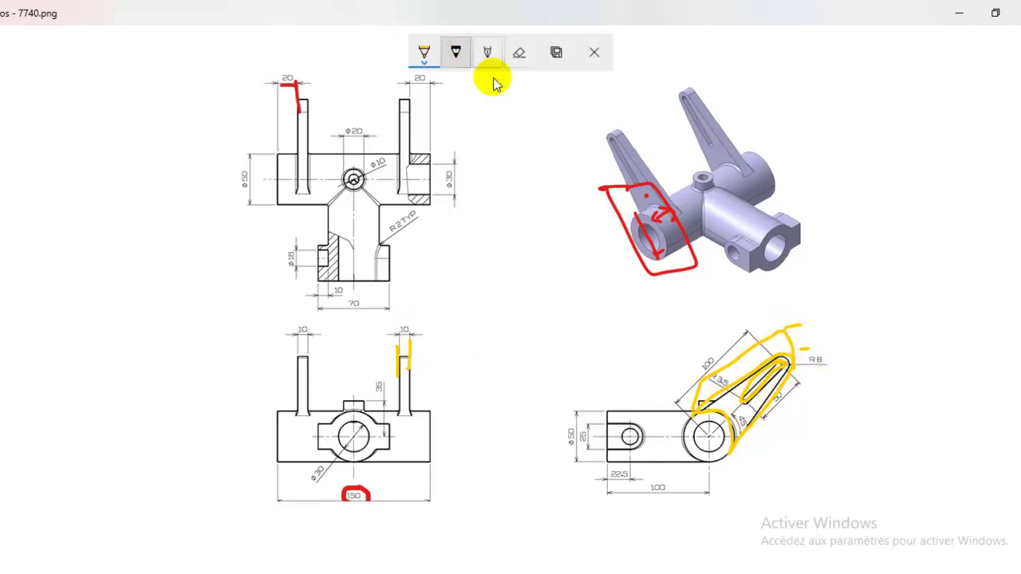
Clear all ink from the drawing and minimize Photos to return to SOLIDWORKS
click(519, 53)
click(523, 98)
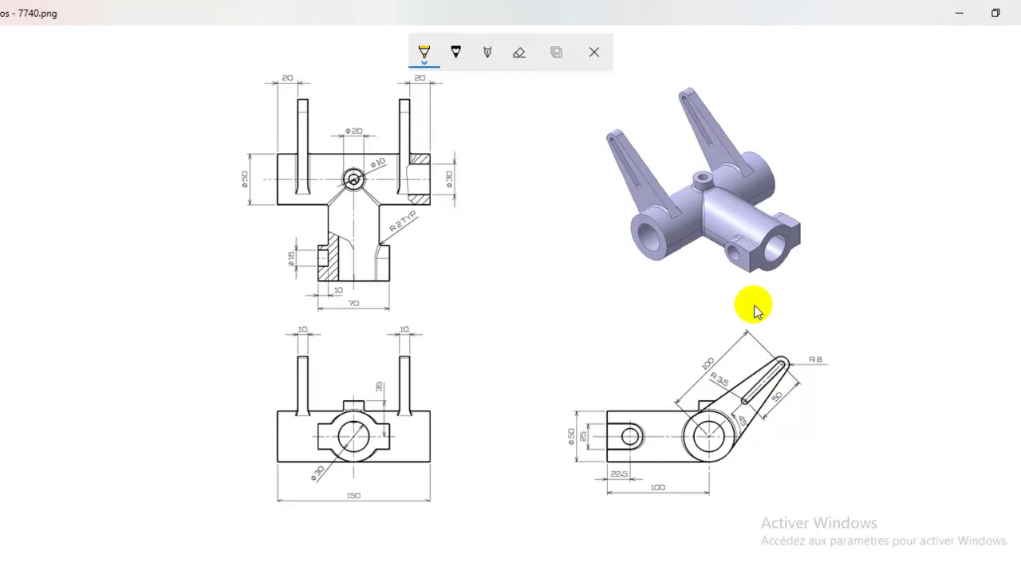
click(963, 11)
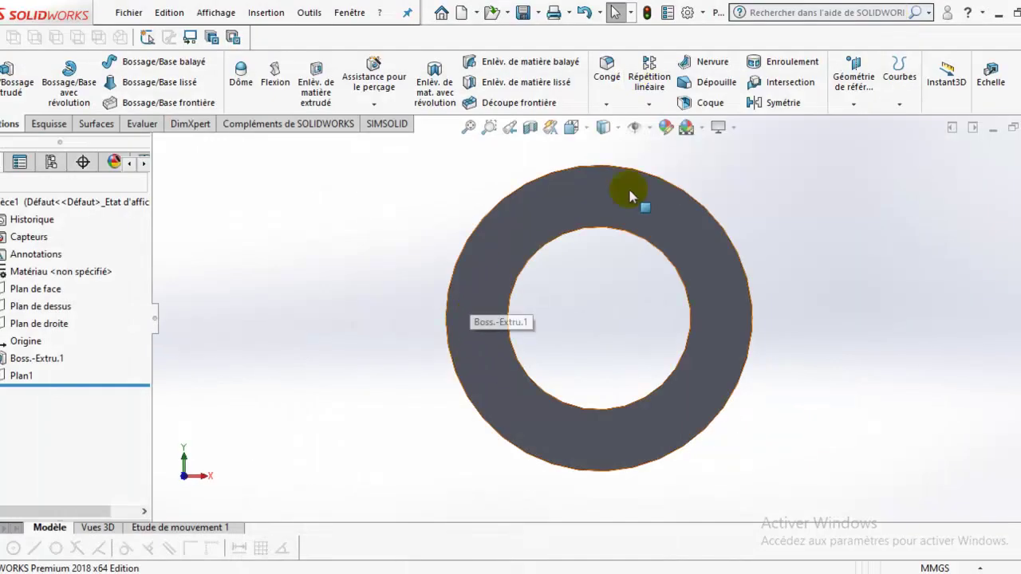
Start a new sketch Esquisse2 on Plan1 and view it face-on
right_click(16, 375)
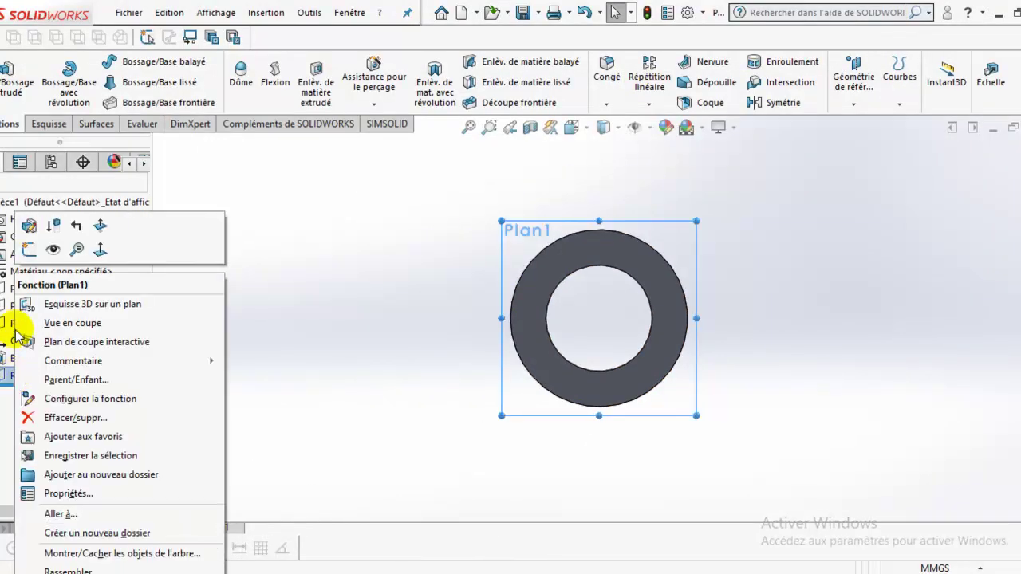
click(30, 254)
mouse_move(593, 274)
middle_down()
mouse_move(598, 292)
mouse_move(510, 264)
middle_up()
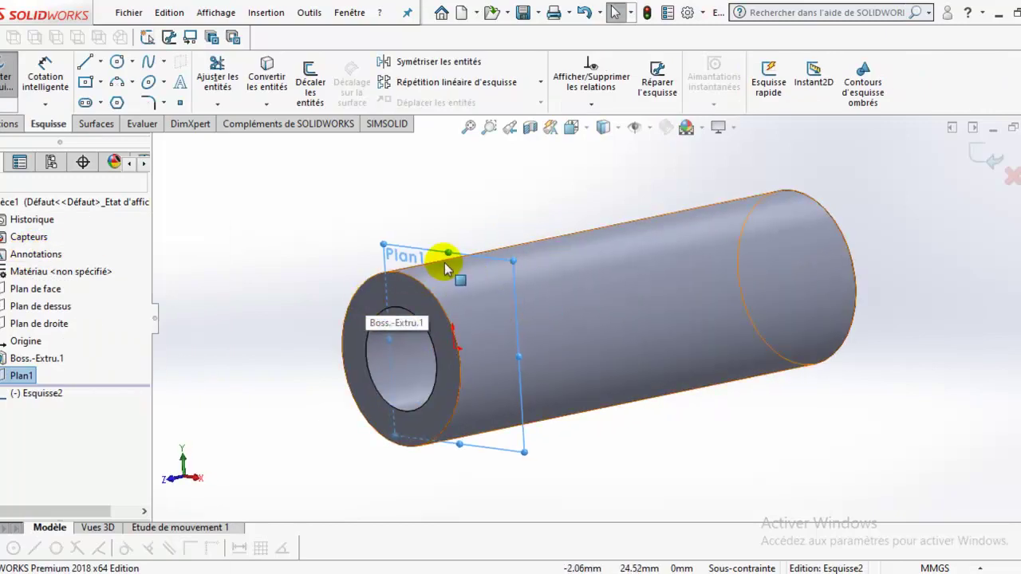
click(37, 396)
click(82, 367)
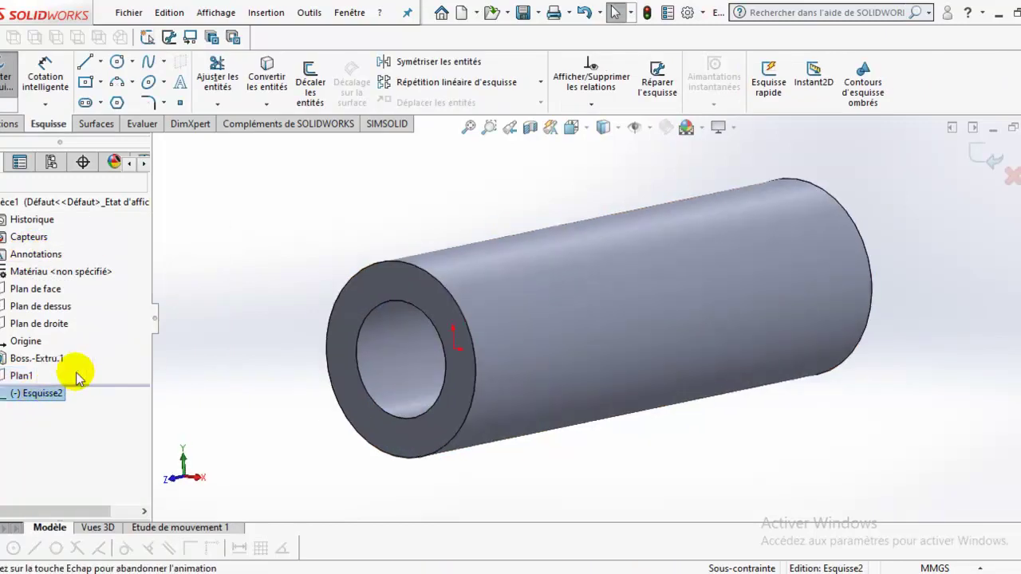
Draw a centre circle at the origin sized to the tube's outer edge
click(132, 61)
click(124, 81)
click(599, 317)
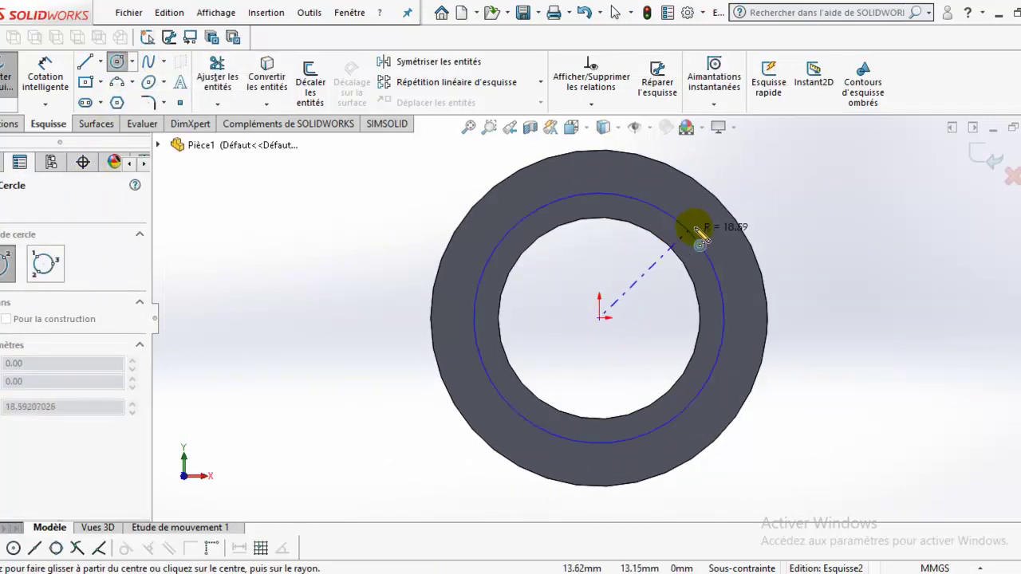
click(716, 233)
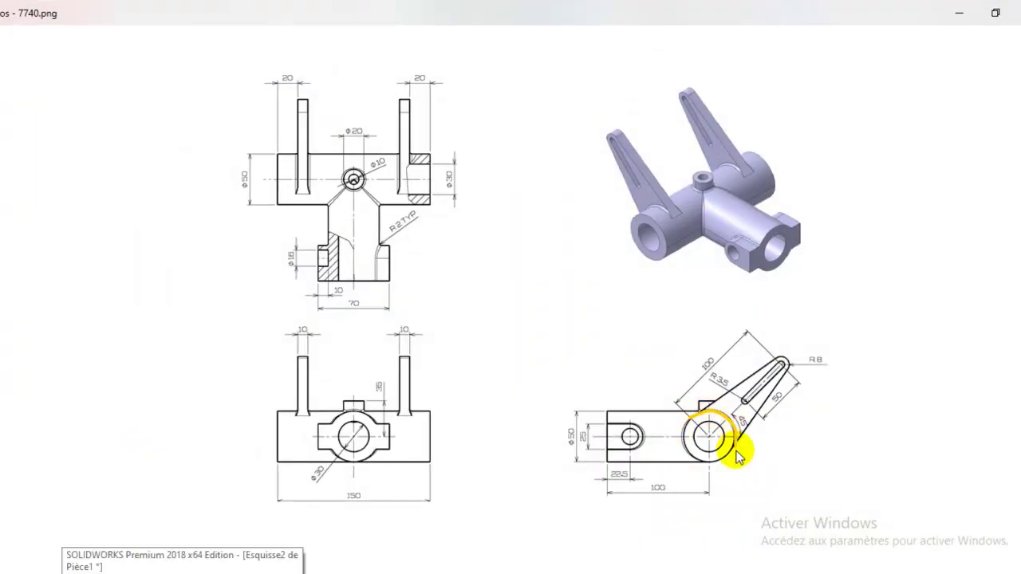
click(957, 12)
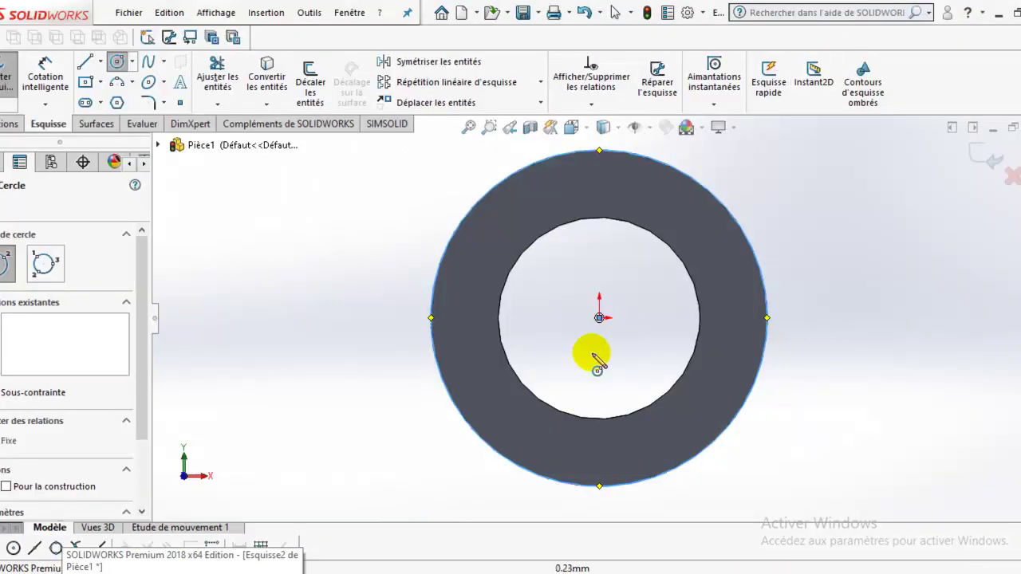
Convert the tube's outer edge into the sketch as a Ø50 circle and check it in 3D
click(214, 72)
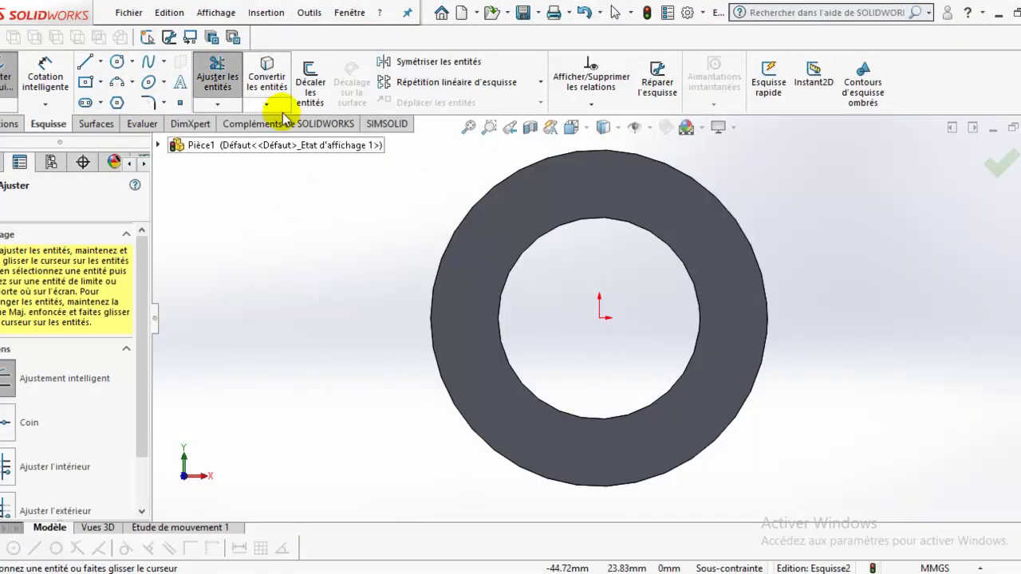
click(216, 78)
click(266, 104)
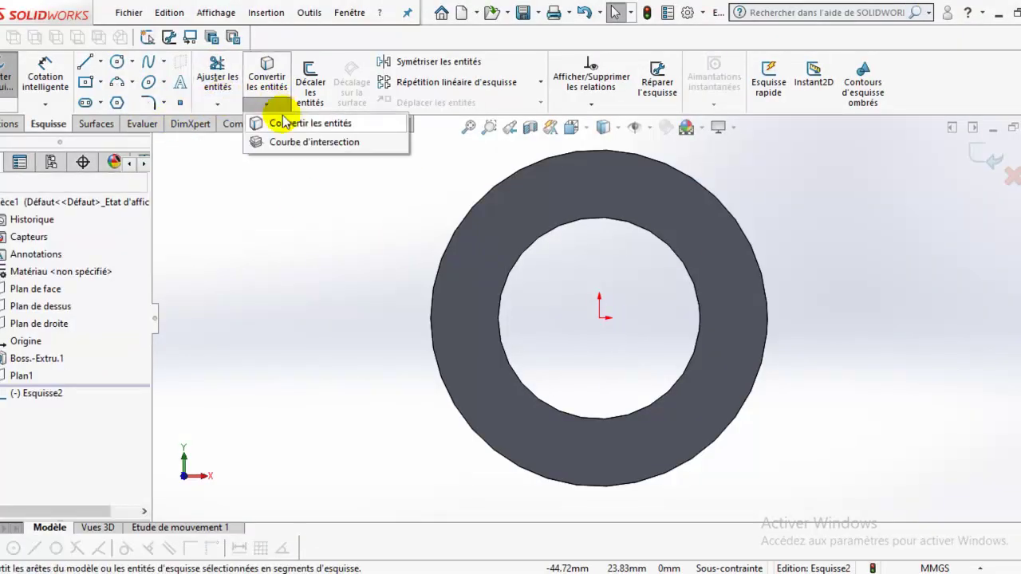
click(275, 120)
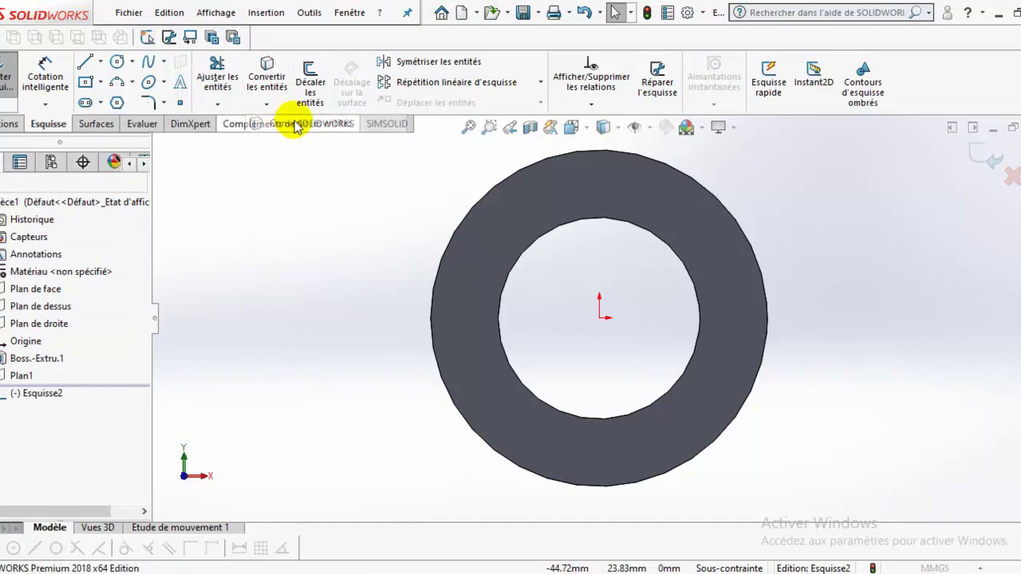
click(478, 211)
key(ctrl+7)
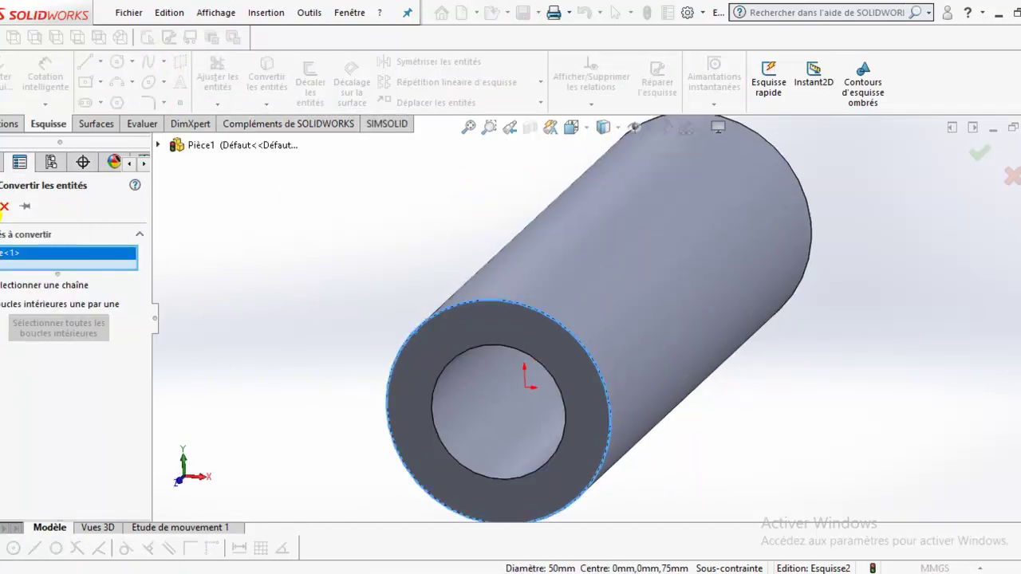
key(Return)
key(ctrl+7)
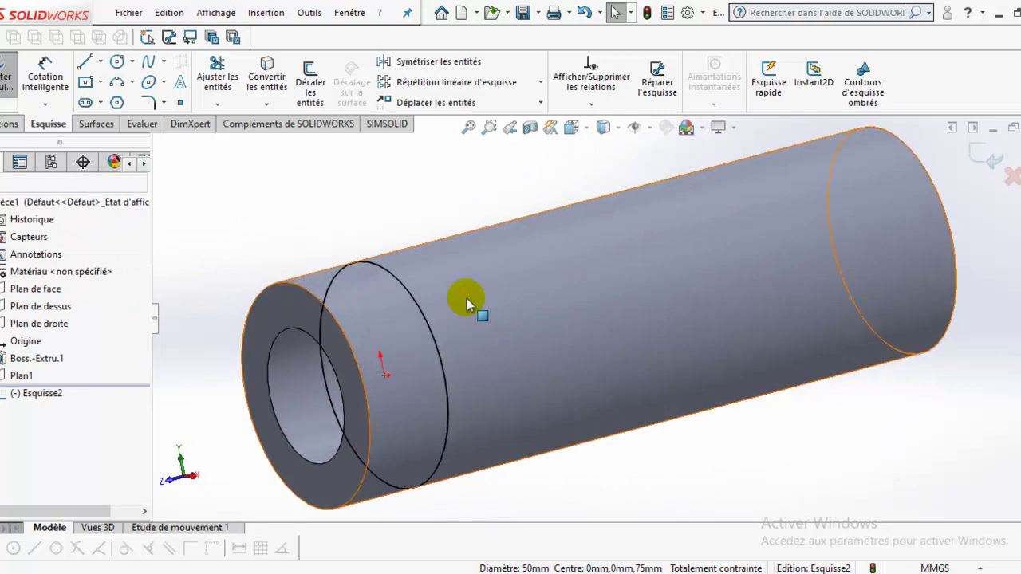
mouse_move(432, 348)
middle_down()
mouse_move(457, 274)
mouse_move(433, 300)
middle_up()
click(32, 393)
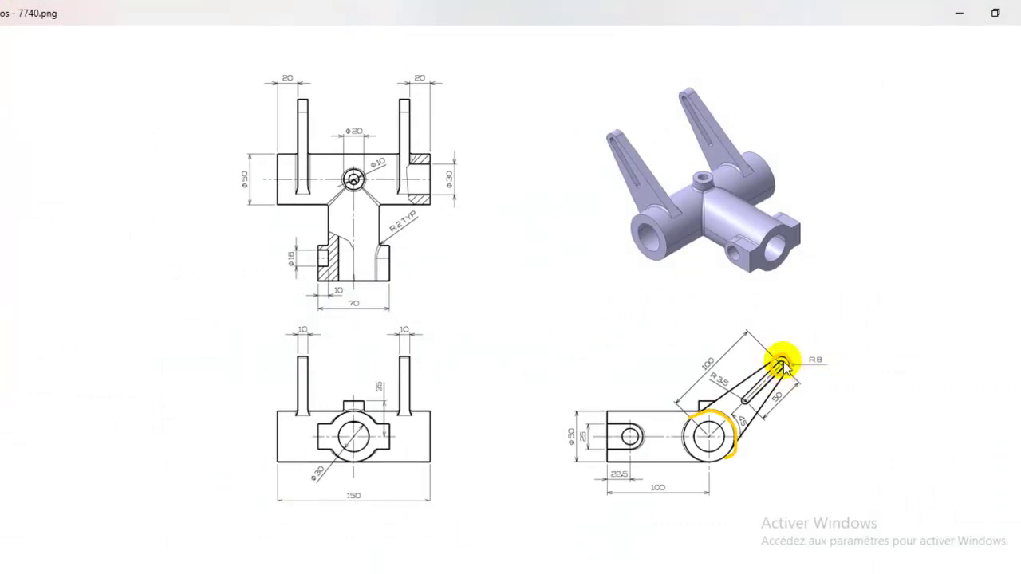
Trace the arm edge up to the R8 slot tip in yellow on the drawing
drag(789, 375, 738, 451)
Draw a small circle above the tube end and a centre line to the tube centre
click(960, 13)
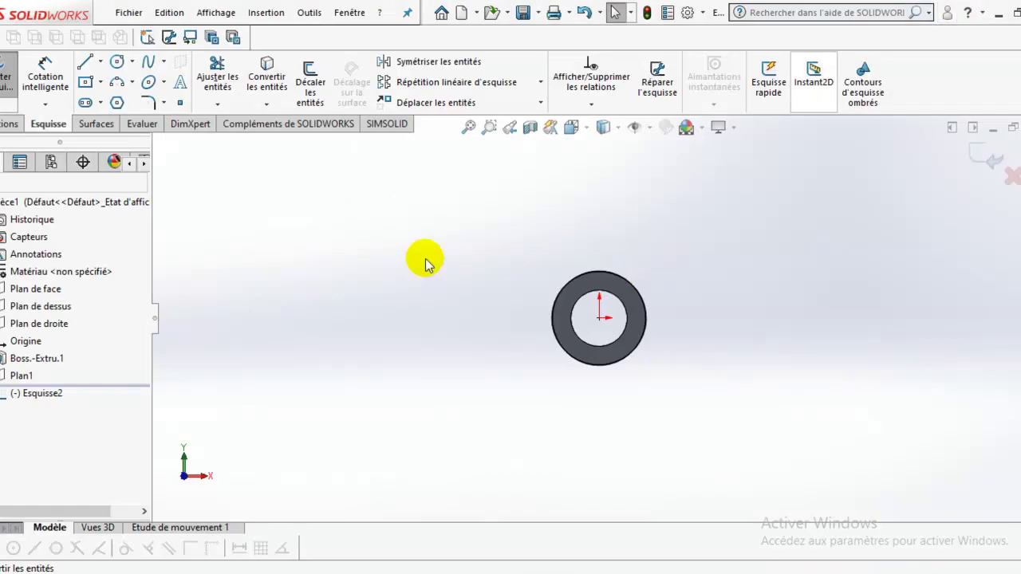
click(117, 62)
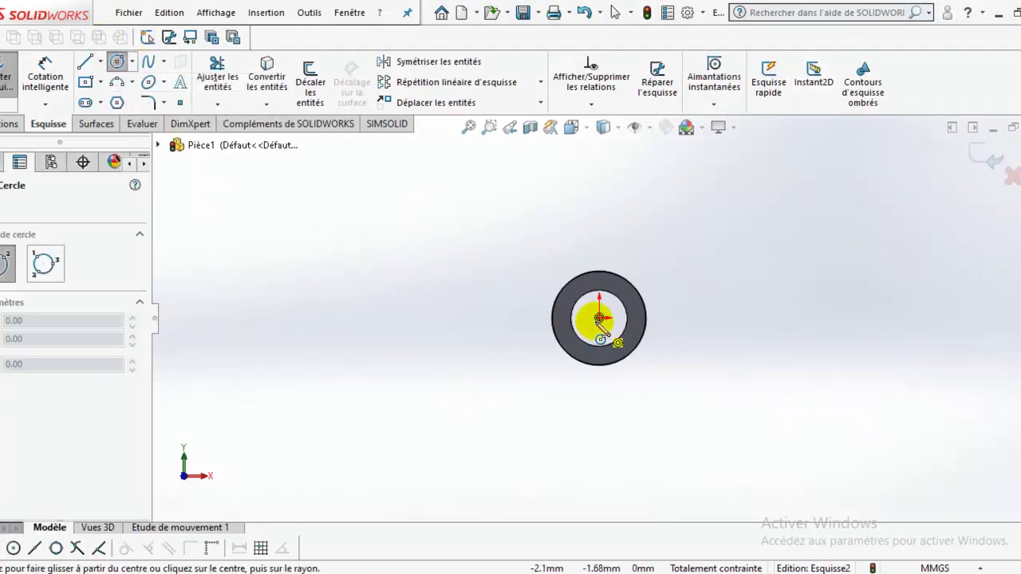
drag(458, 211, 471, 215)
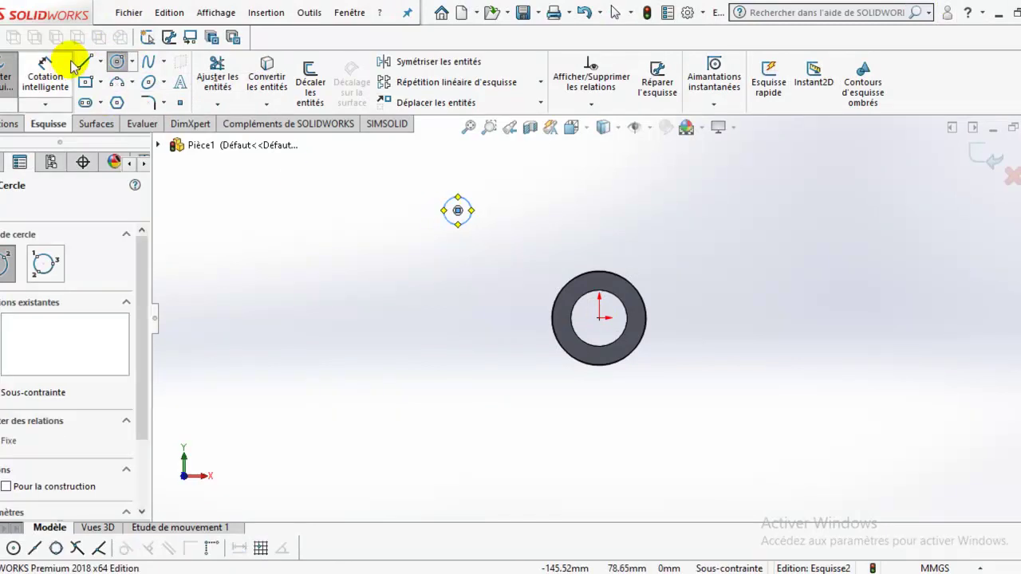
click(99, 62)
click(106, 80)
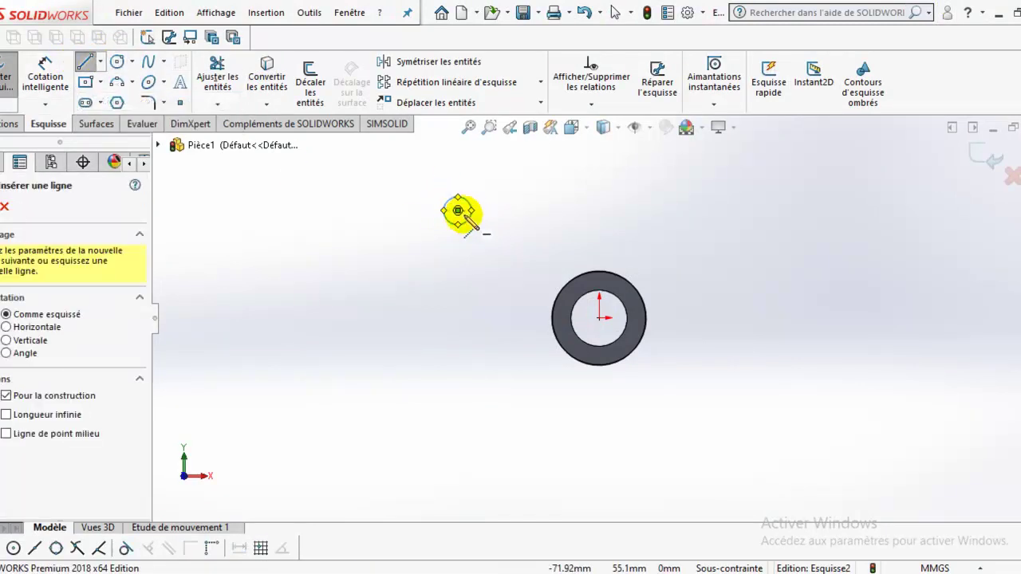
click(599, 318)
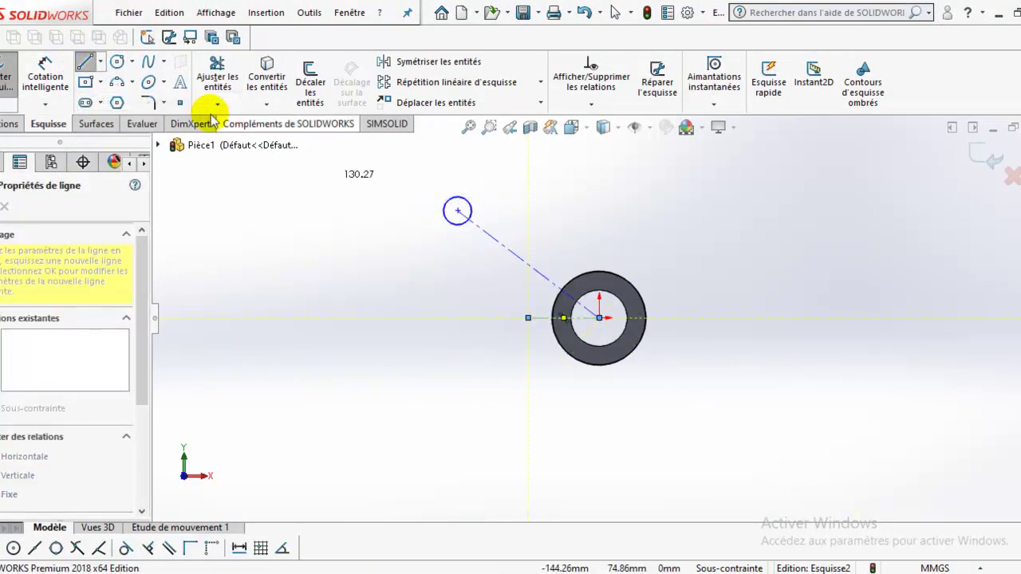
Dimension the centre line's angle from horizontal, correcting it from 15° to 45°
click(42, 55)
click(546, 319)
click(546, 281)
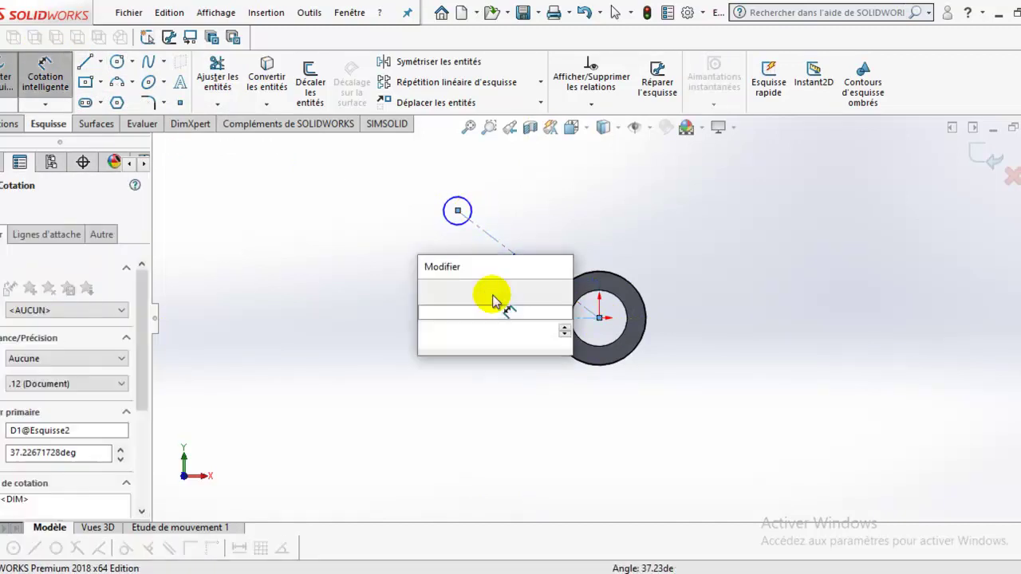
click(495, 299)
text(15)
key(Return)
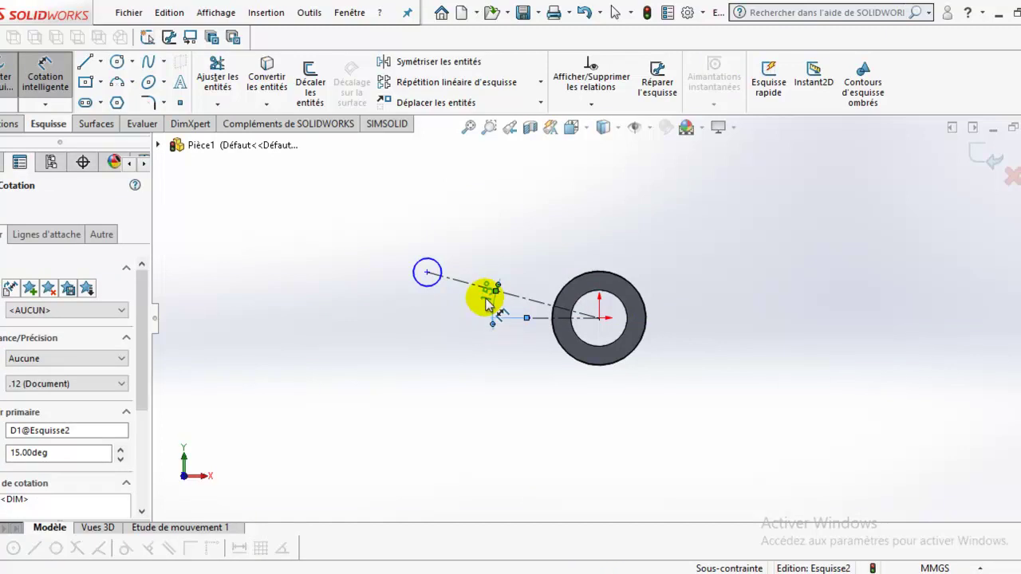
double_click(488, 302)
text(45)
key(Return)
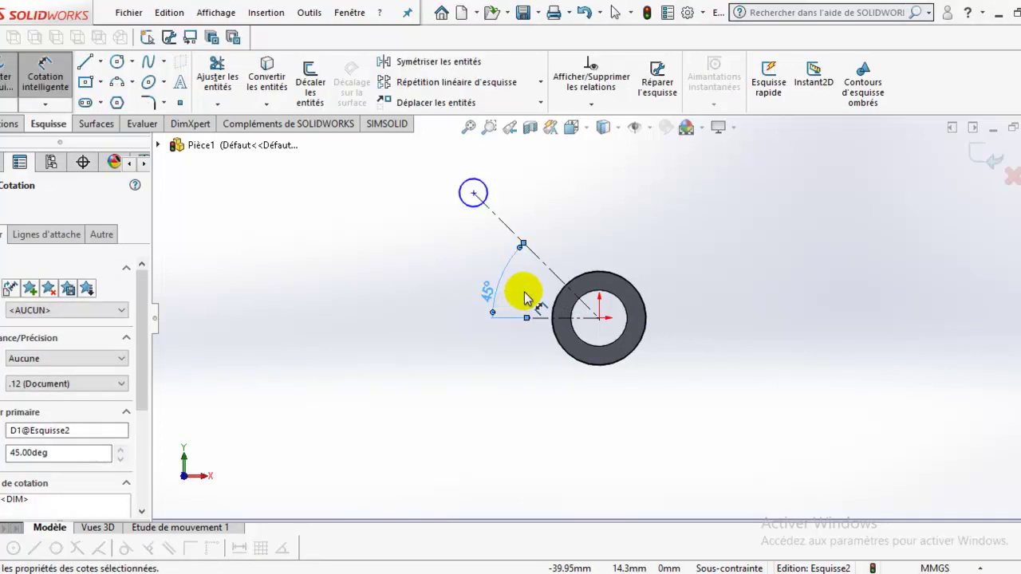
Draw a circle concentric with the small circle and begin a line from its edge
click(117, 64)
scroll(471, 198, down, 2)
click(493, 202)
click(500, 209)
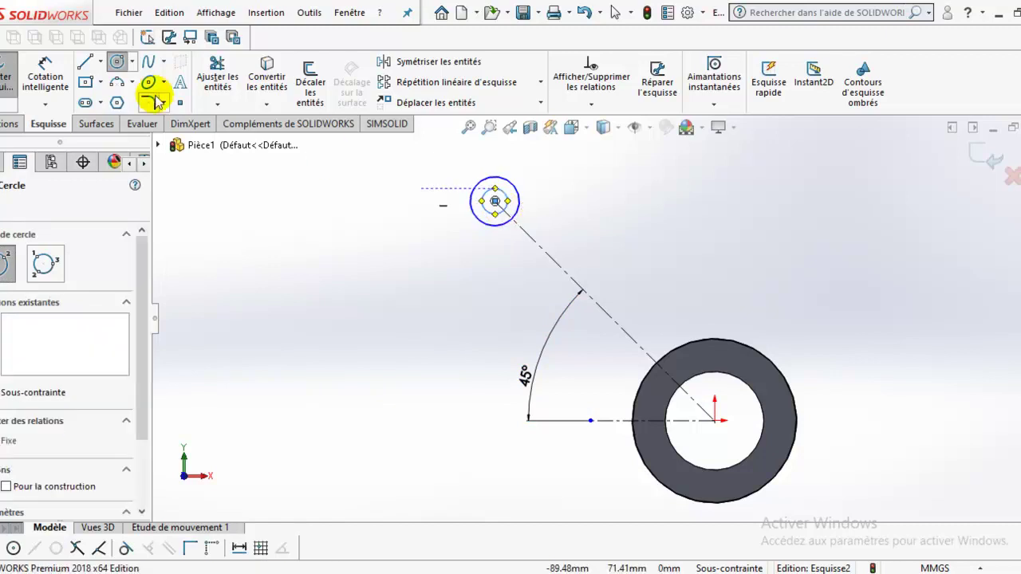
click(85, 61)
click(474, 214)
Draw two lines from the upper circle to the tube's outer edge and trim the arc between them
click(638, 451)
click(86, 61)
click(86, 61)
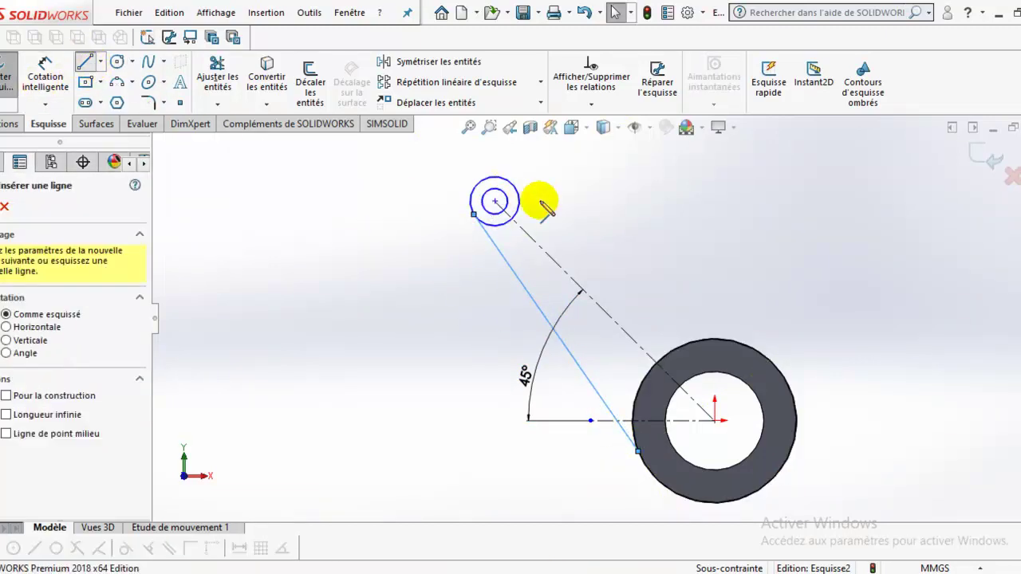
click(511, 191)
click(760, 353)
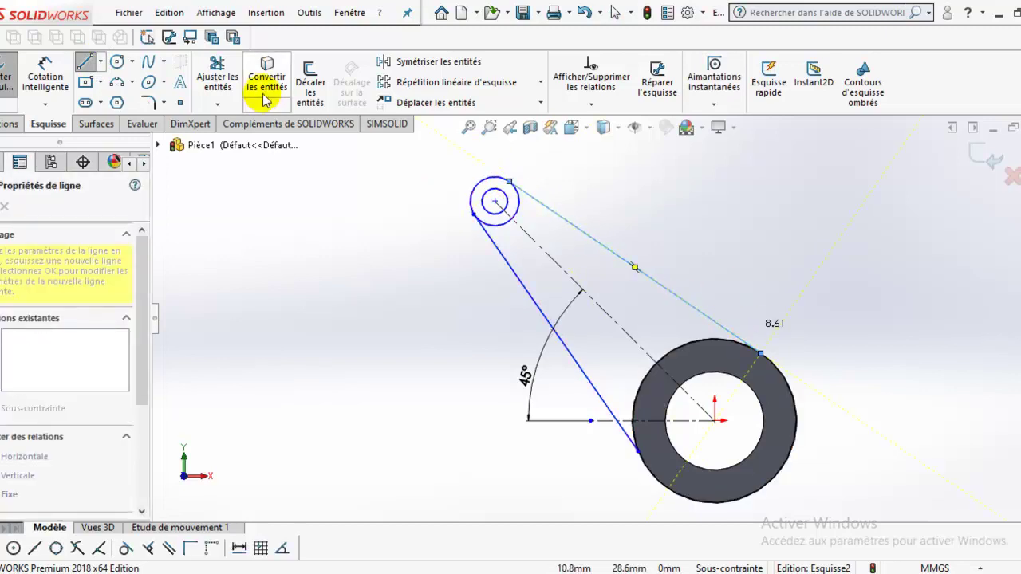
click(507, 229)
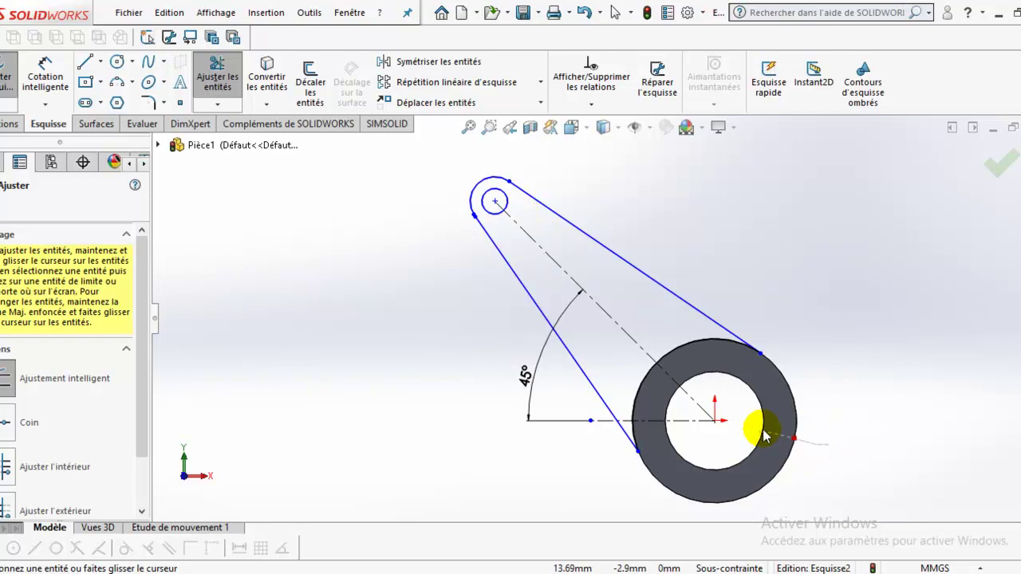
Add a slot along the centre line with a small end circle, two side lines and trimmed arcs
click(119, 64)
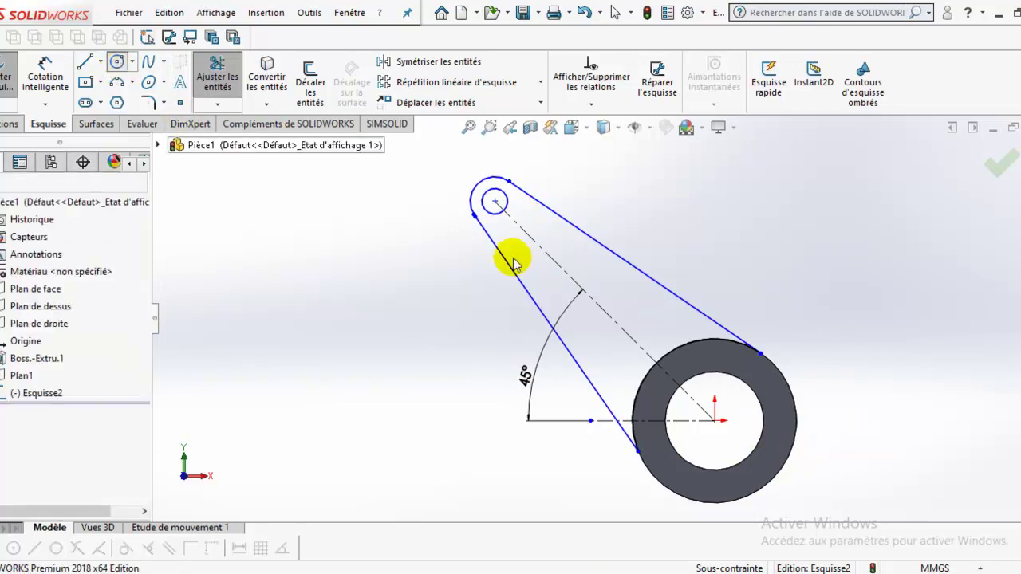
click(620, 325)
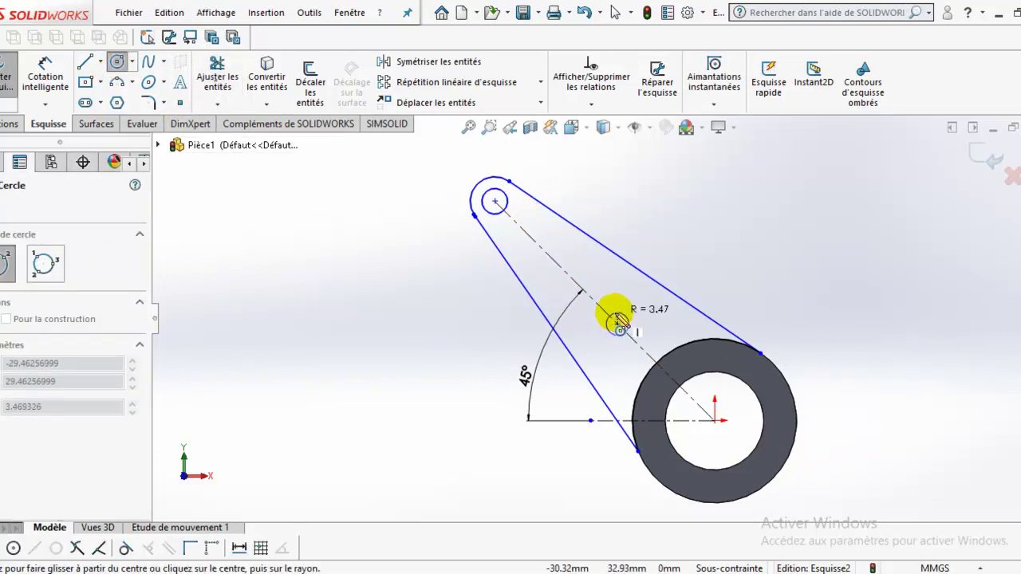
click(620, 323)
click(86, 61)
click(588, 305)
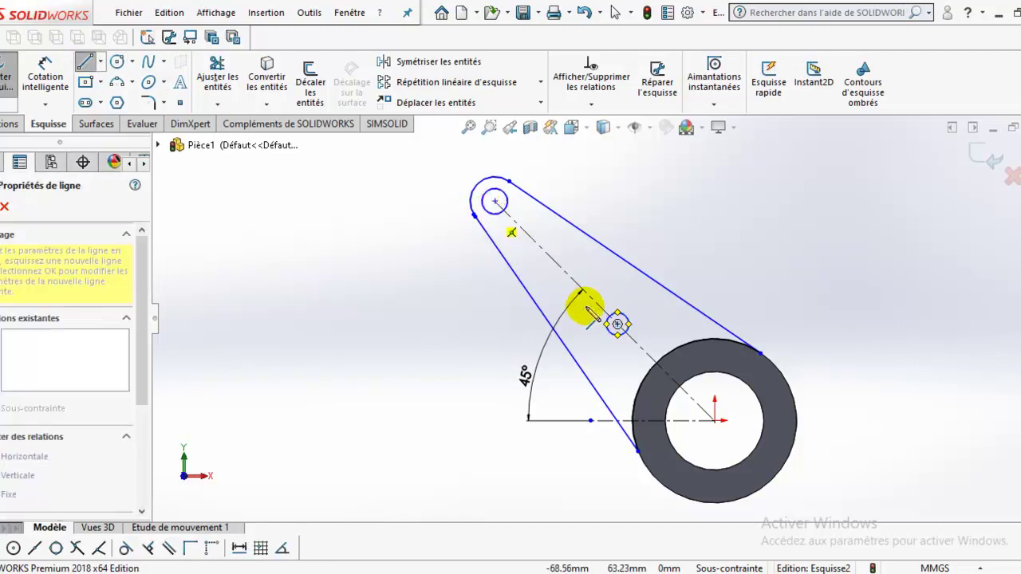
click(611, 330)
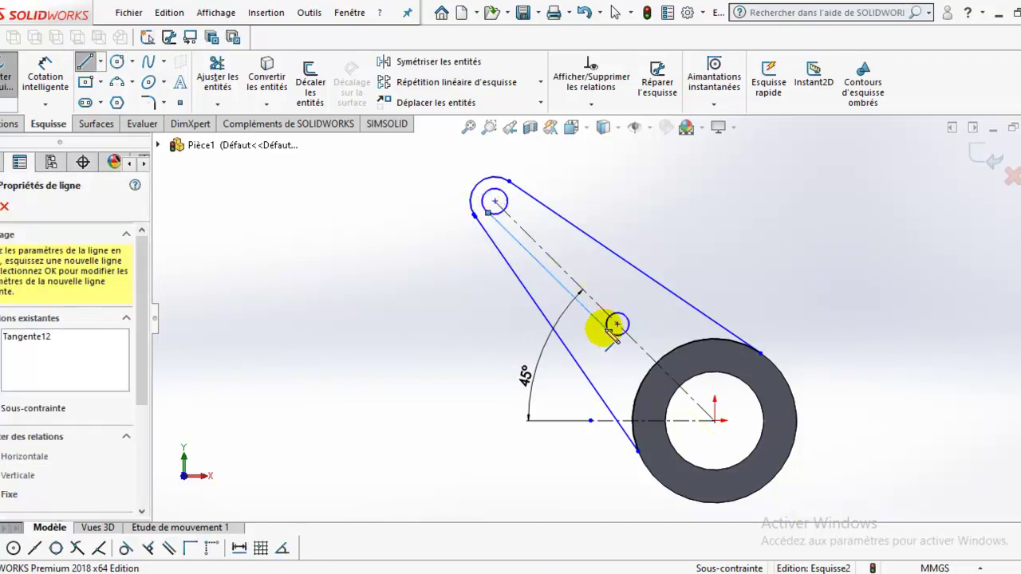
click(85, 61)
click(505, 195)
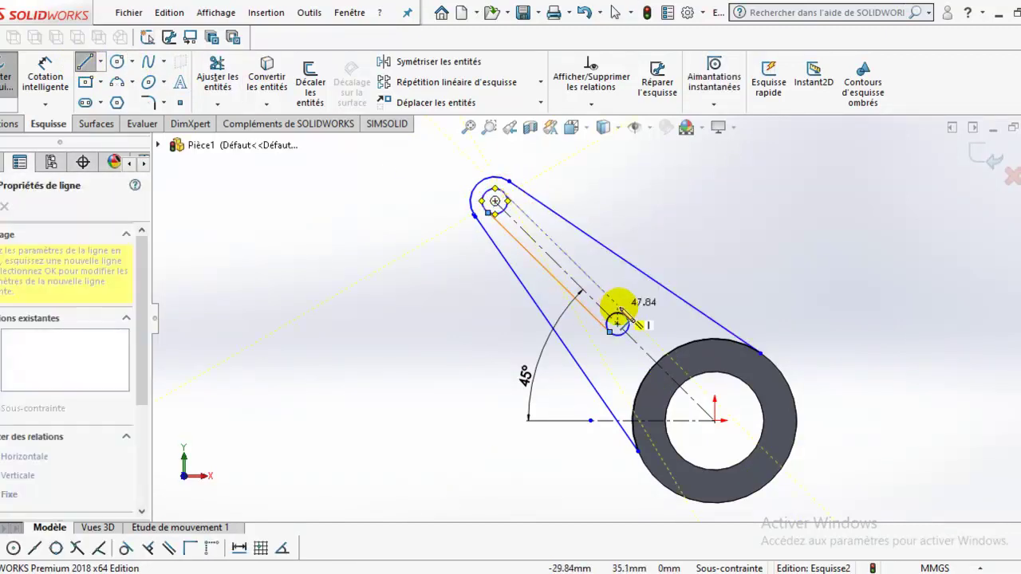
click(214, 72)
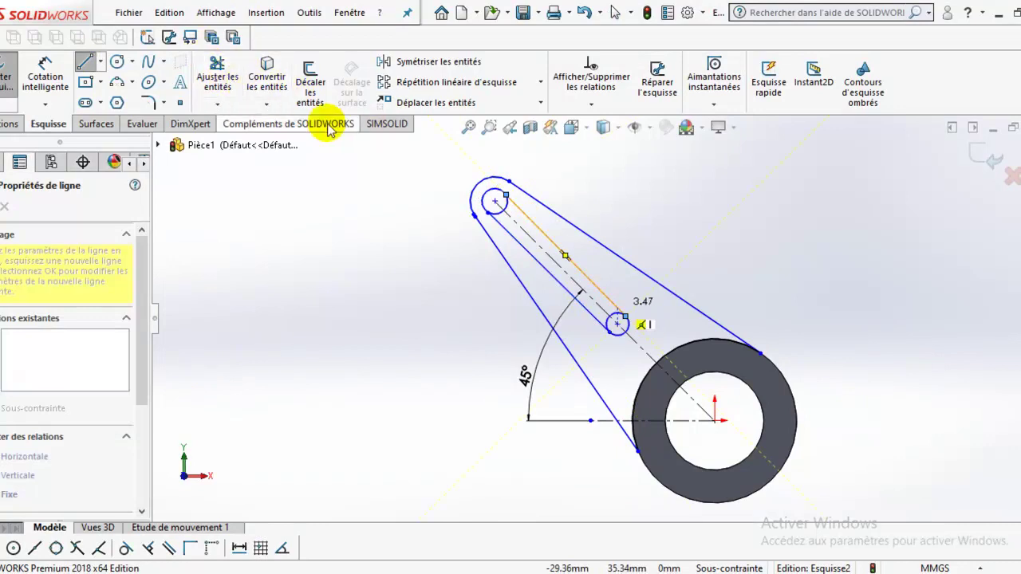
scroll(514, 243, down, 2)
click(509, 201)
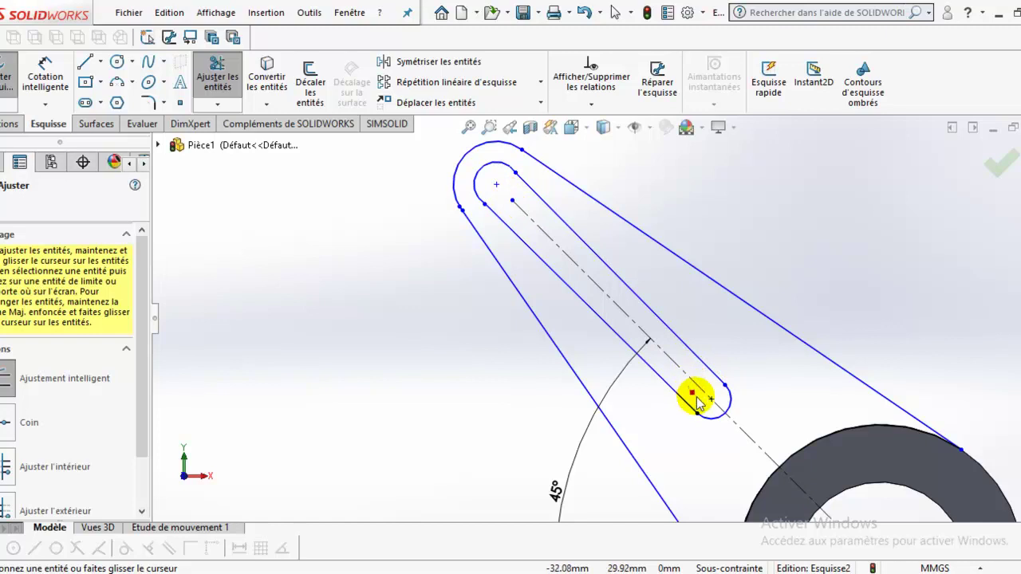
key(ctrl+shift+z)
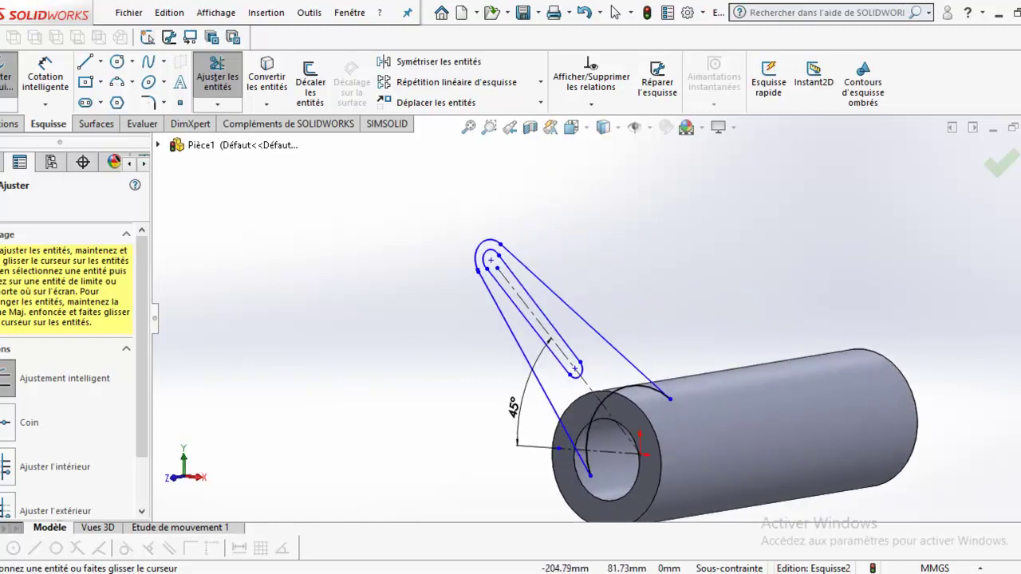
Extrude the arm region 14 mm blind, merged with the tube, as Boss.-Extru.2
click(6, 123)
click(16, 76)
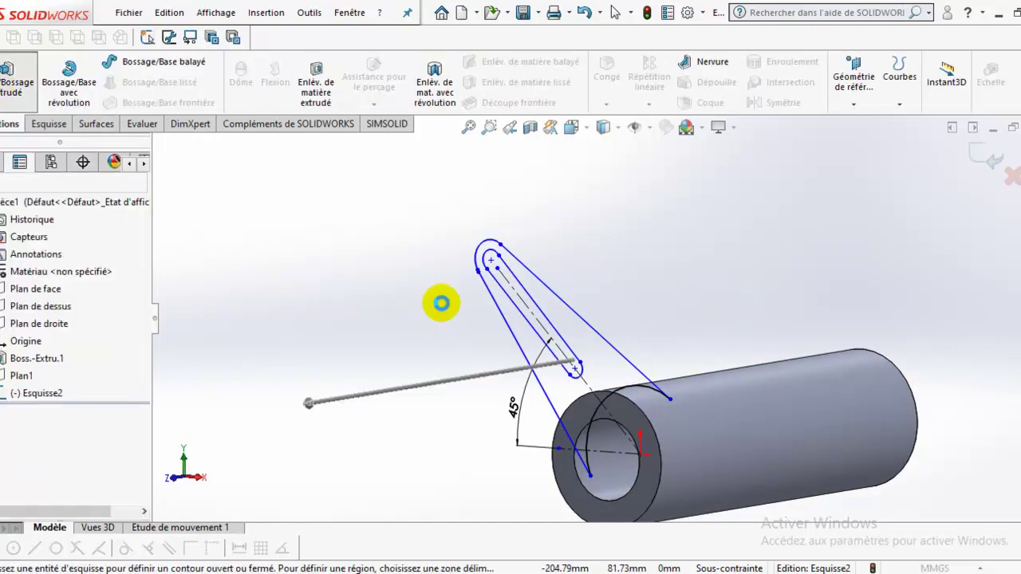
click(615, 365)
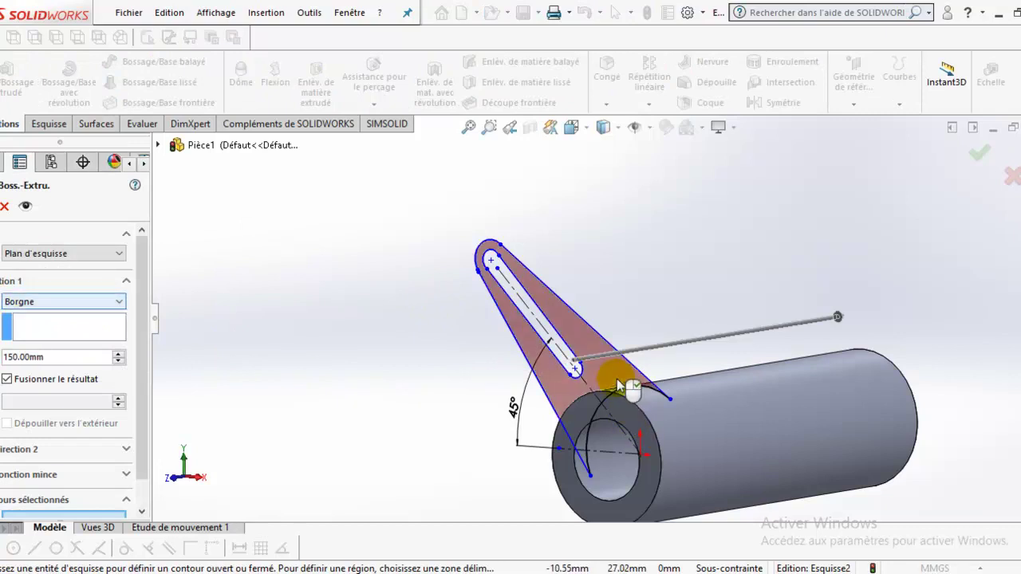
middle_drag(661, 376, 918, 295)
drag(918, 296, 581, 351)
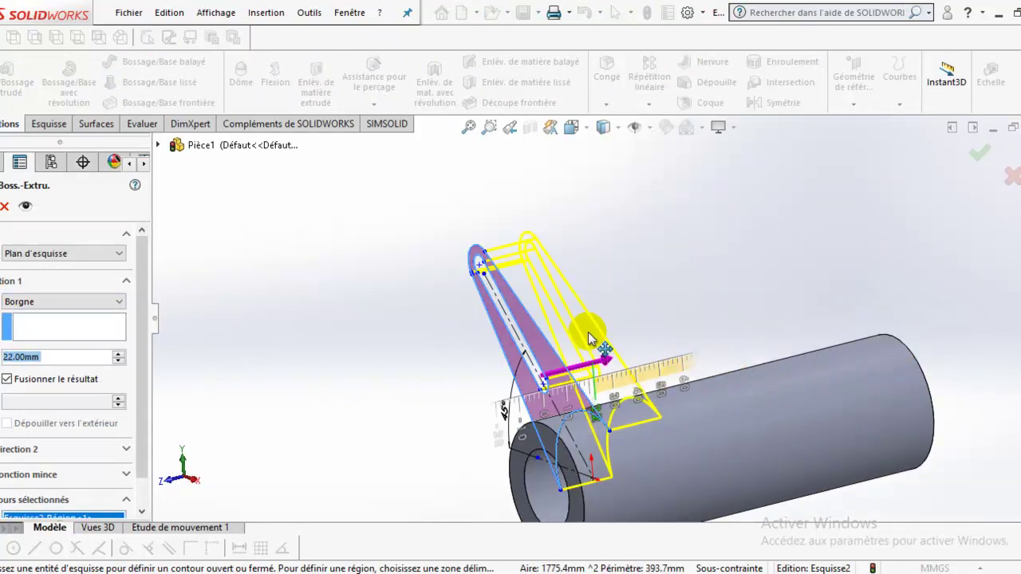
click(977, 153)
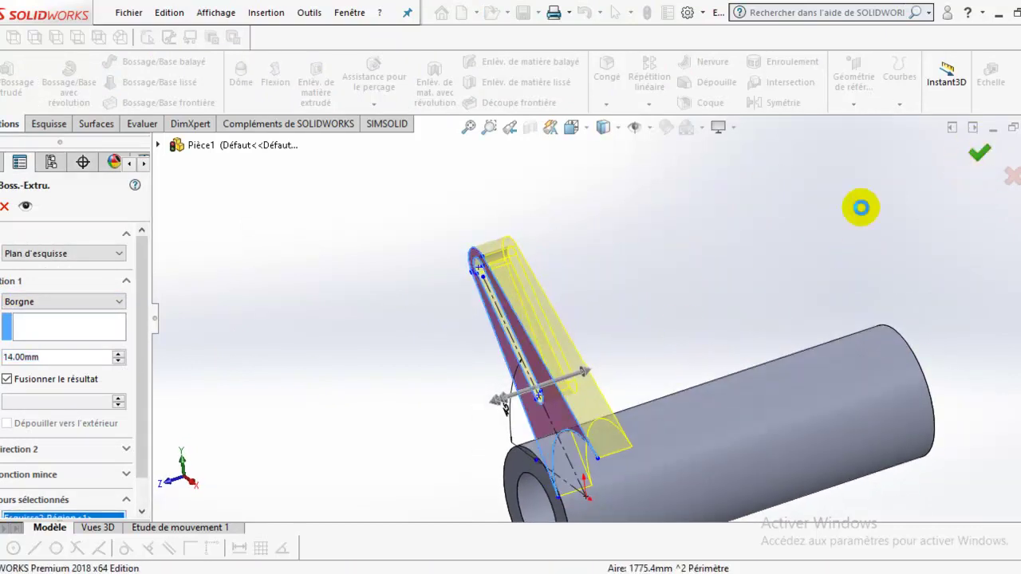
mouse_move(658, 334)
middle_down()
mouse_move(745, 234)
mouse_move(713, 312)
mouse_move(732, 404)
mouse_move(743, 355)
mouse_move(606, 387)
middle_up()
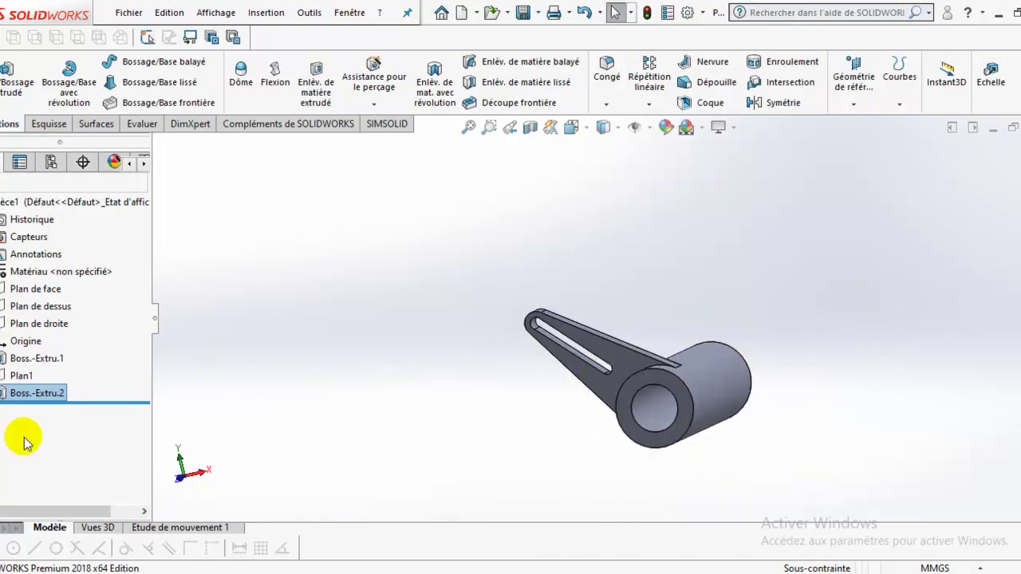
click(623, 394)
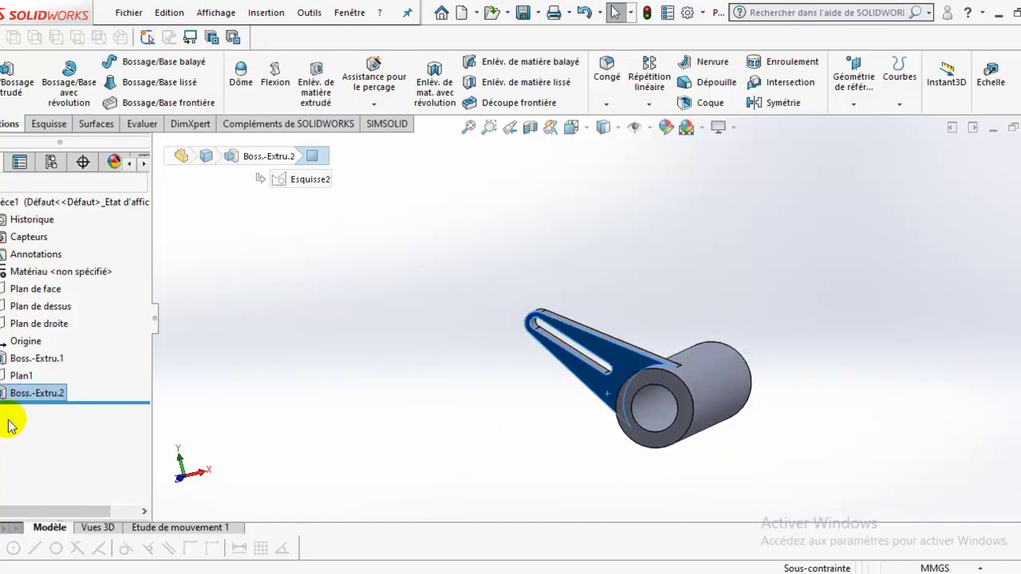
Delete the lever extrusion and its leftover arm sketch
key(Delete)
key(Return)
click(28, 391)
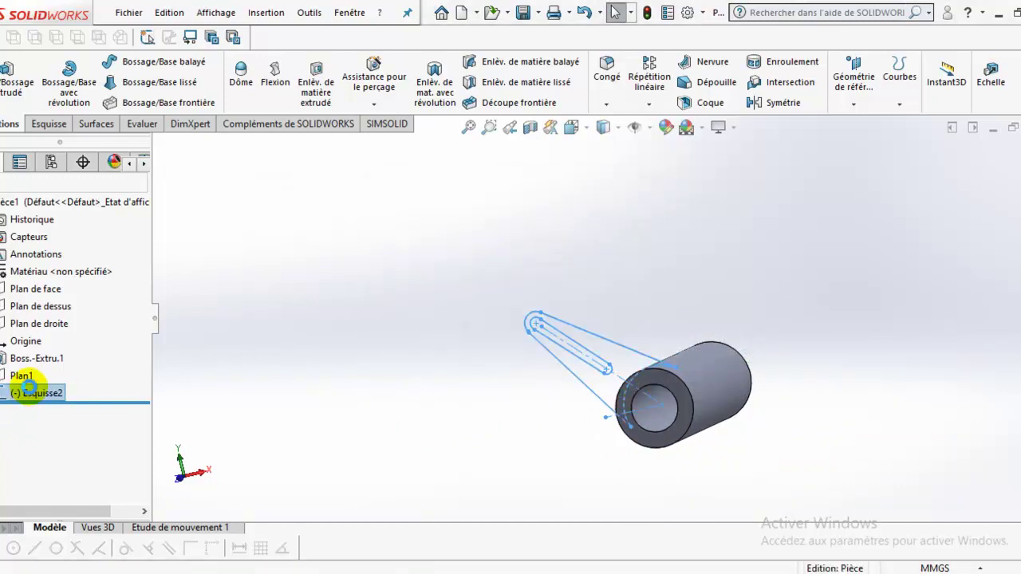
key(Delete)
Start a new sketch on Plan1, view it face-on, and convert the tube's outer edge into it
right_click(26, 378)
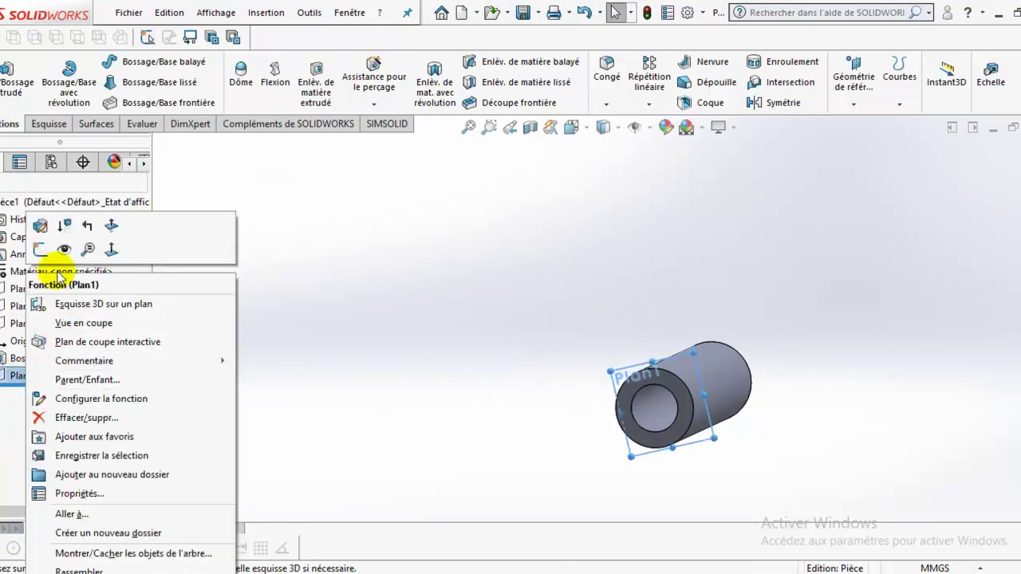
click(41, 250)
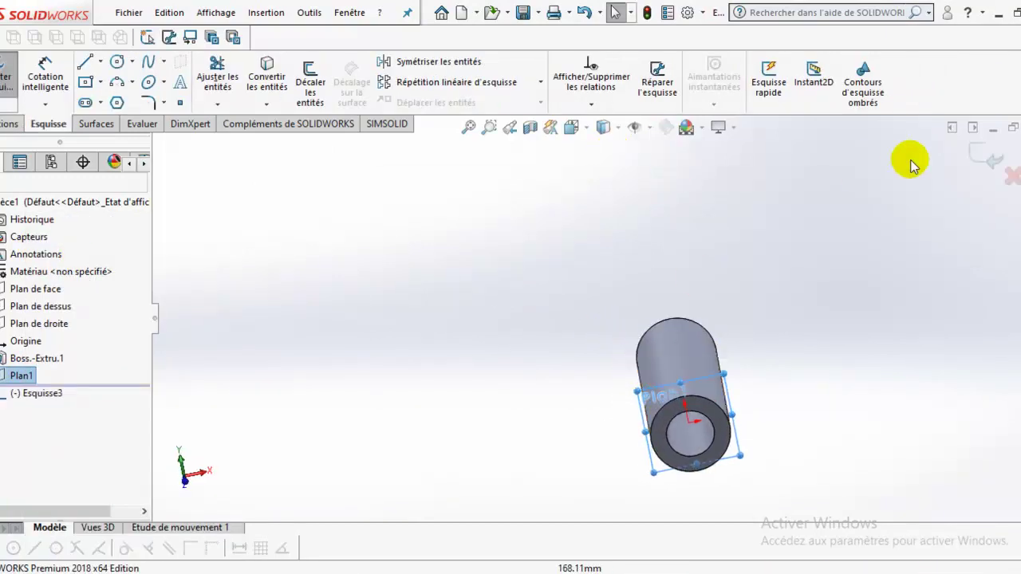
click(573, 127)
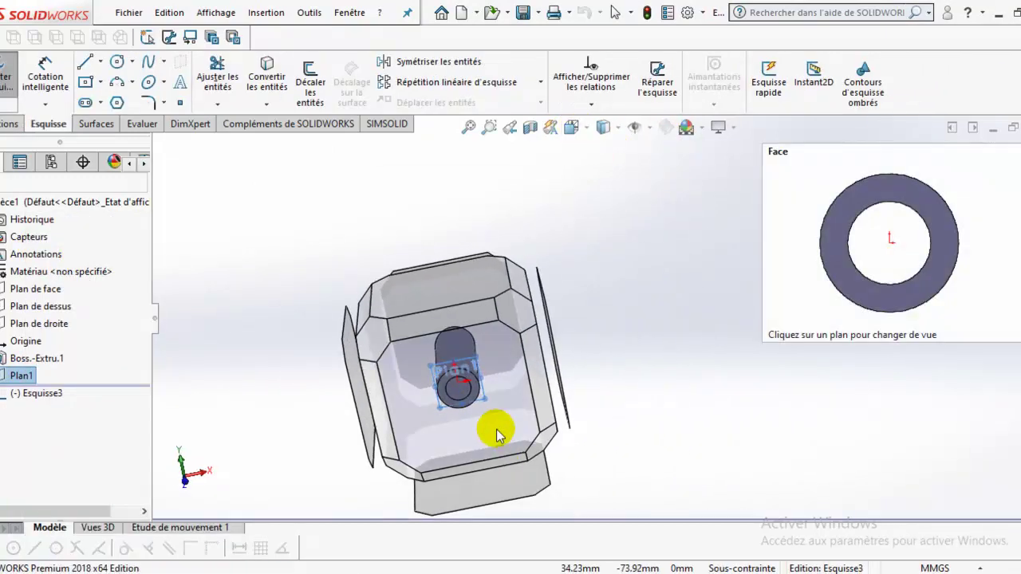
click(492, 426)
click(267, 104)
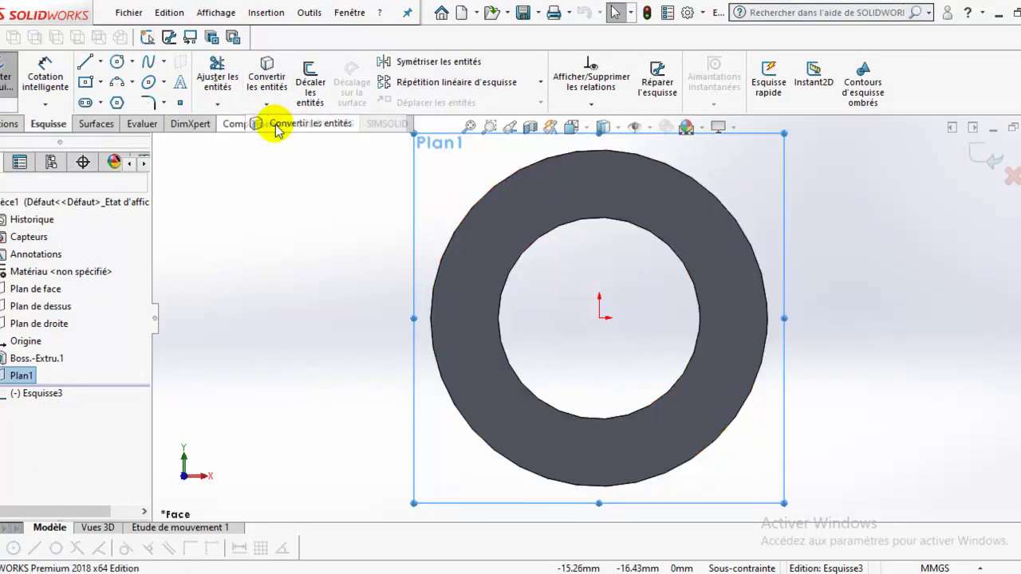
click(277, 128)
click(497, 177)
key(Return)
middle_drag(284, 177, 485, 255)
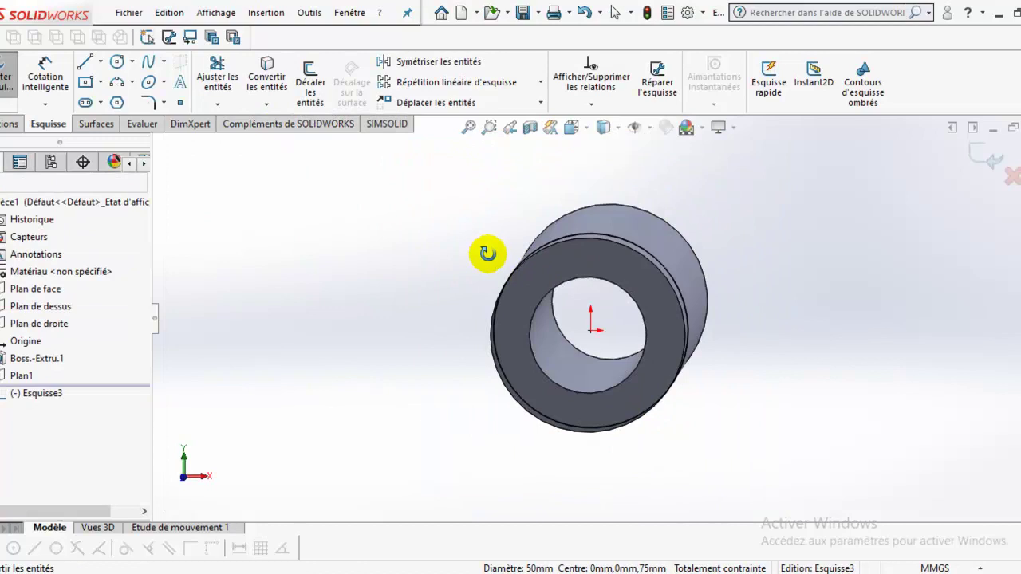
click(24, 393)
click(85, 365)
Draw a small circle above the ring and dimension its diameter to 16 mm
click(132, 62)
click(112, 79)
scroll(604, 305, up, 5)
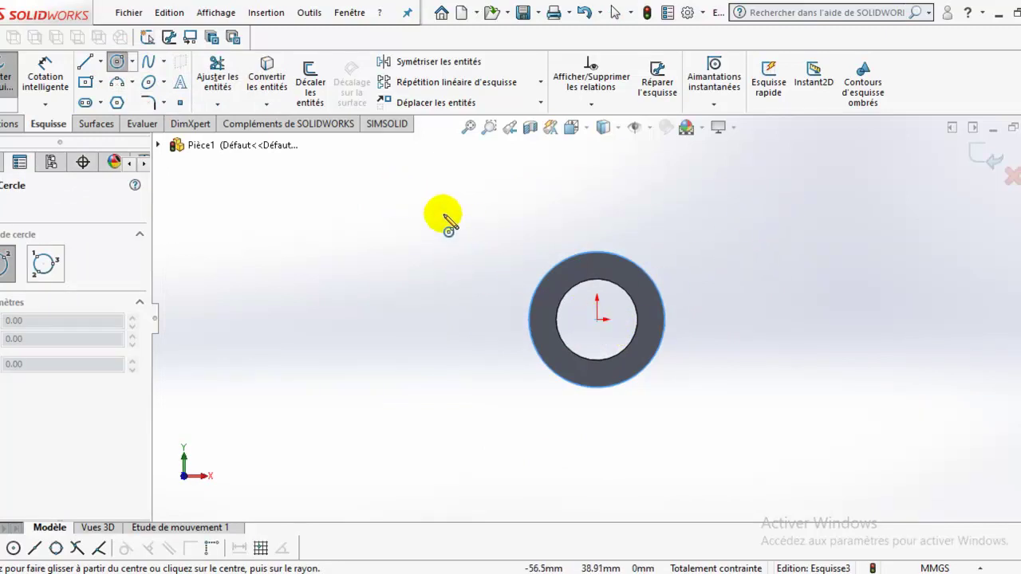
click(428, 207)
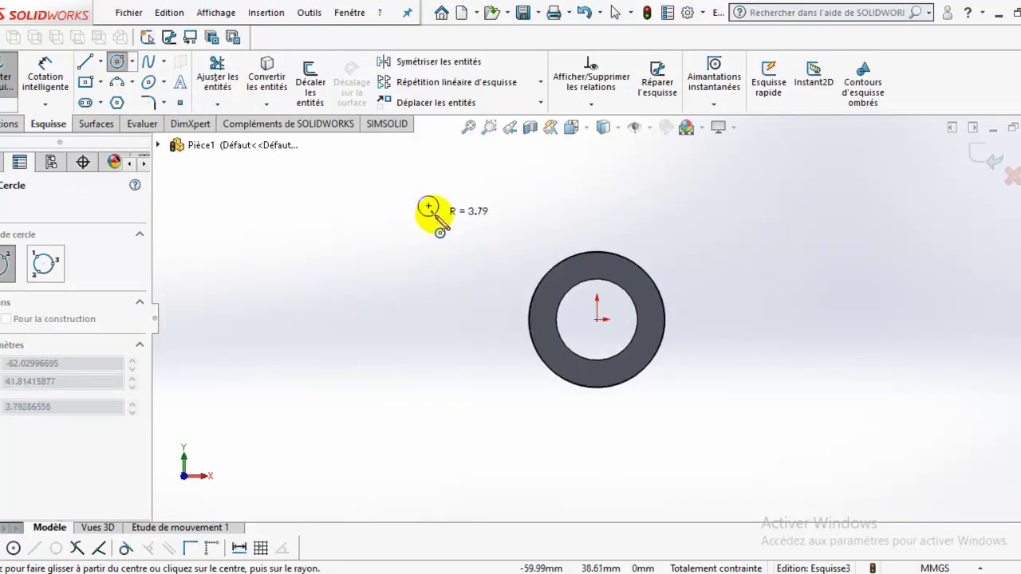
click(442, 227)
click(45, 76)
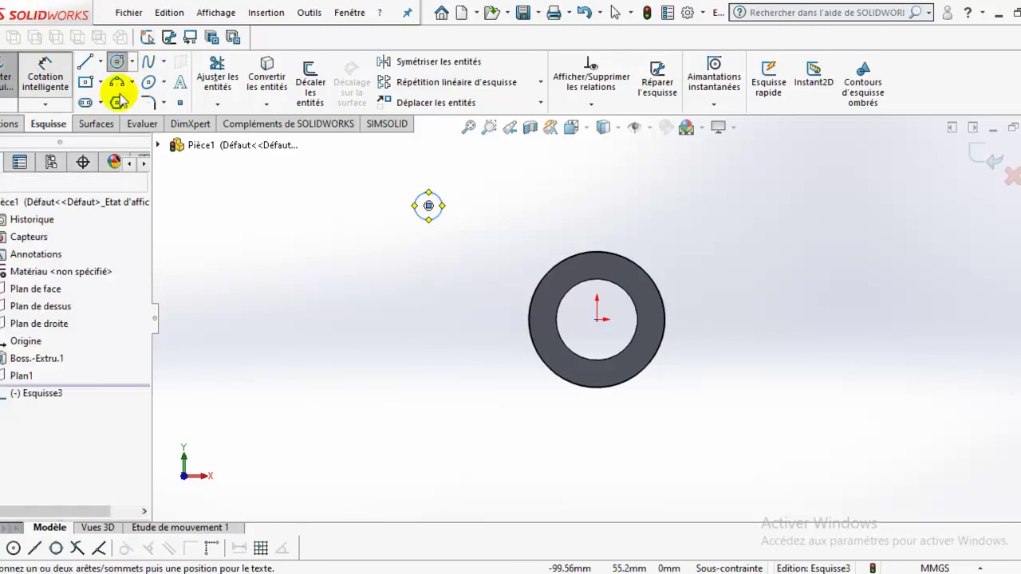
click(414, 209)
click(369, 212)
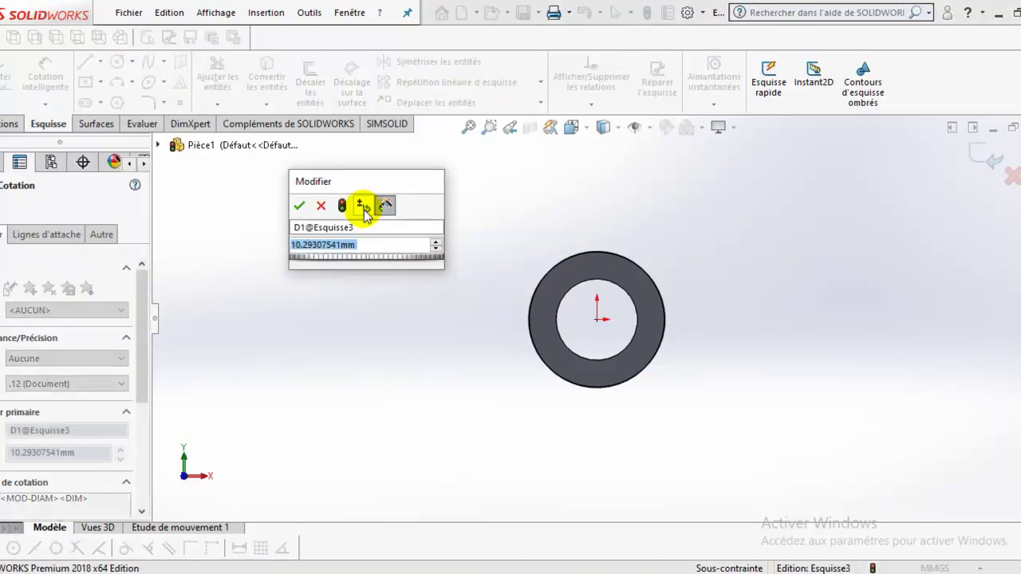
text(16)
key(Return)
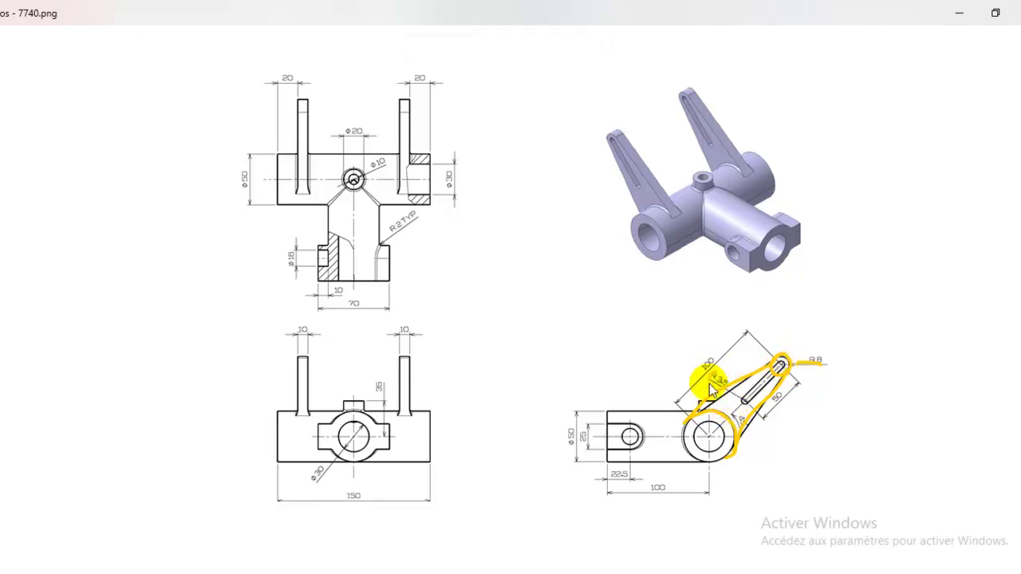
Erase all ink on the drawing, mark the arm's angle at the large circle, and close Photos
click(523, 55)
click(539, 99)
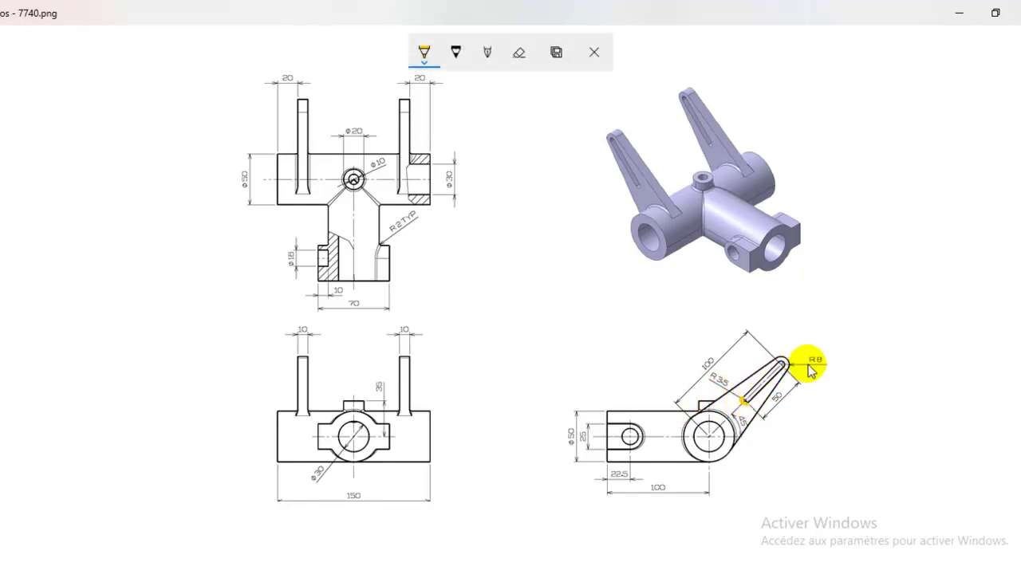
drag(711, 437, 767, 432)
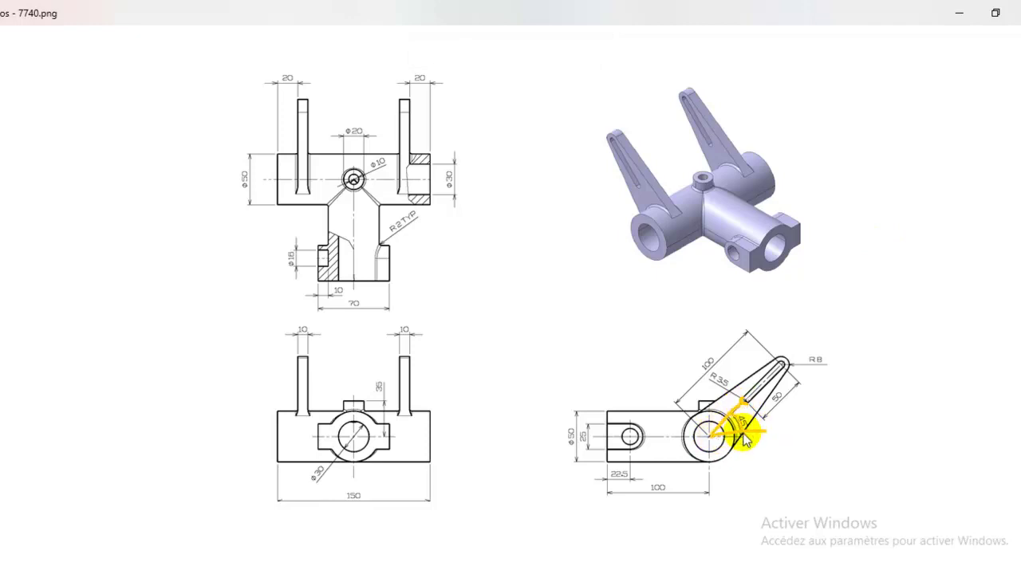
click(959, 13)
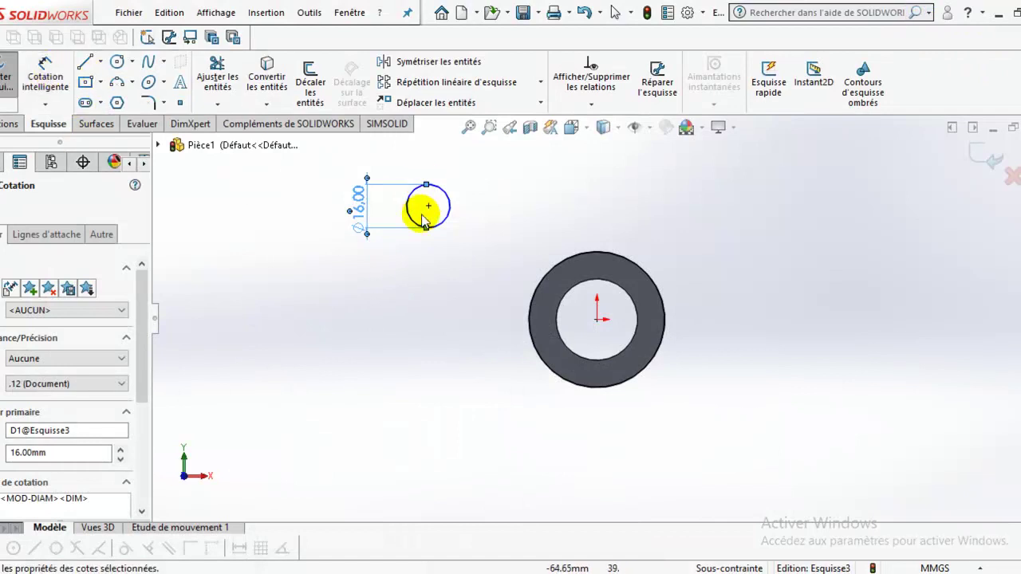
Draw construction lines from the small circle's centre to the ring centre and horizontally left, then reposition the circle
click(101, 61)
click(136, 98)
click(428, 206)
click(596, 319)
click(448, 319)
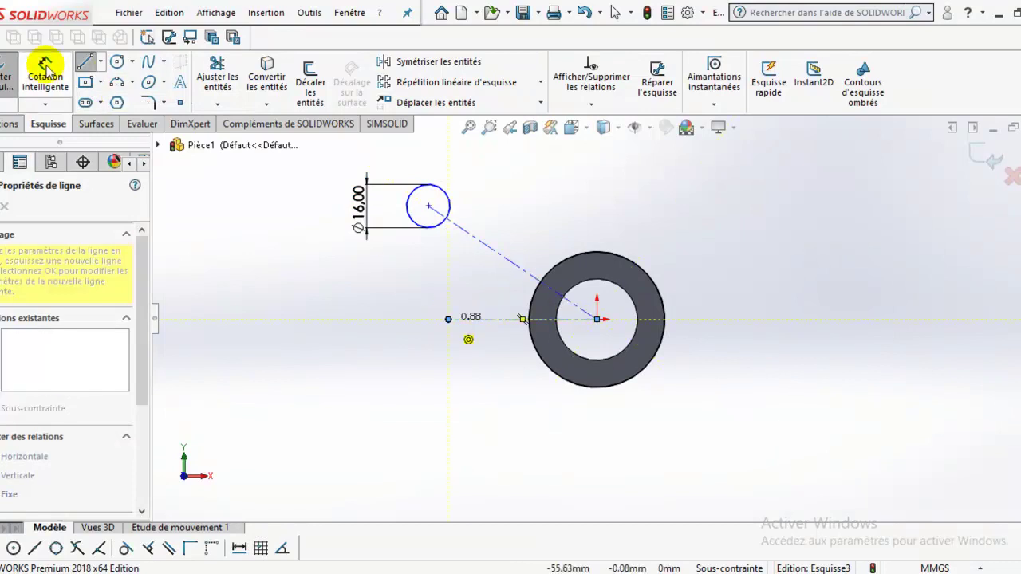
click(45, 72)
click(513, 263)
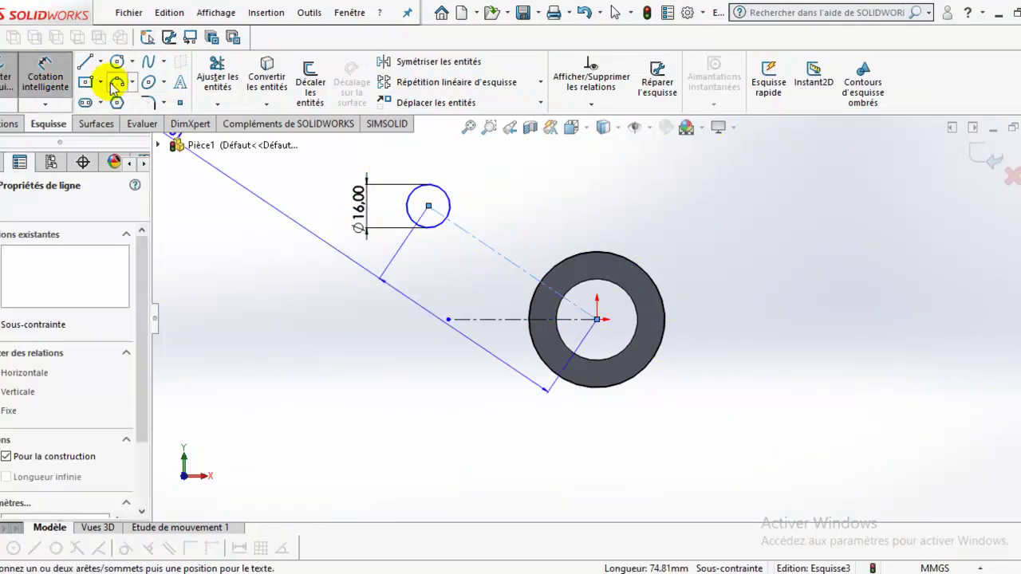
click(45, 71)
mouse_move(441, 205)
mouse_down()
mouse_move(636, 199)
mouse_move(344, 236)
mouse_up()
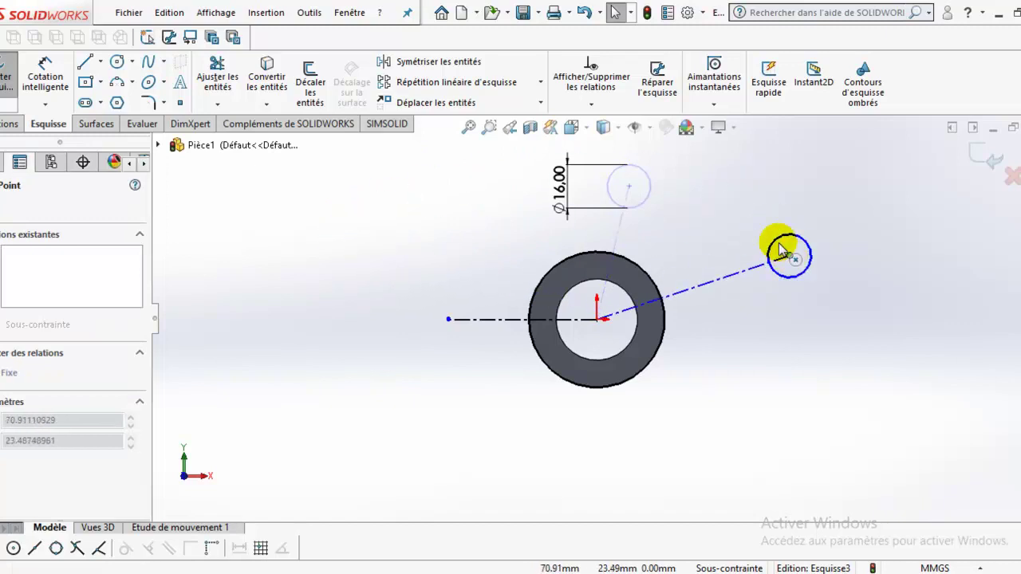
drag(344, 237, 458, 190)
Dimension the angle between the slanted and horizontal construction lines to 45°
click(44, 72)
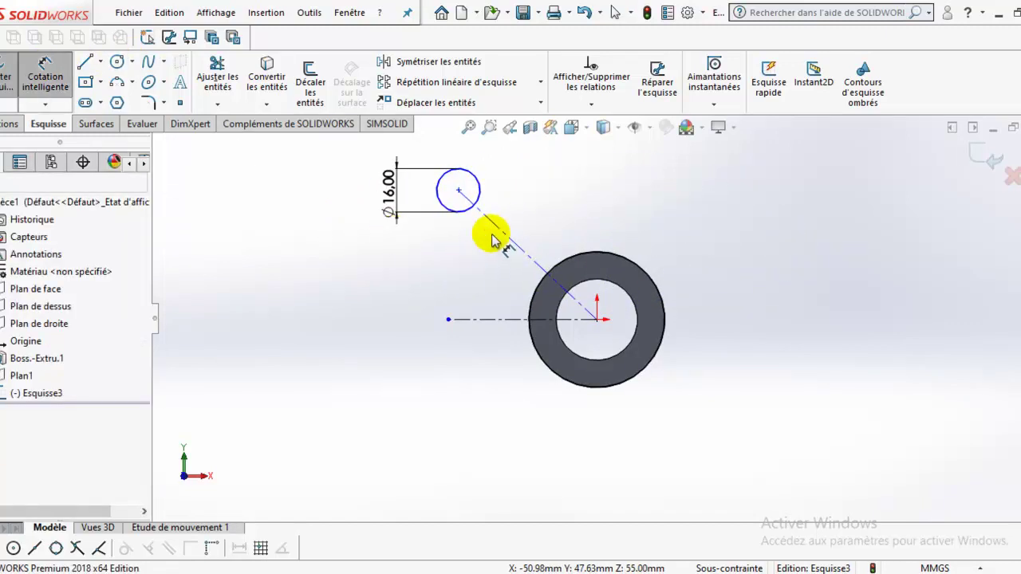
click(501, 231)
click(495, 319)
click(391, 294)
text(45)
key(Return)
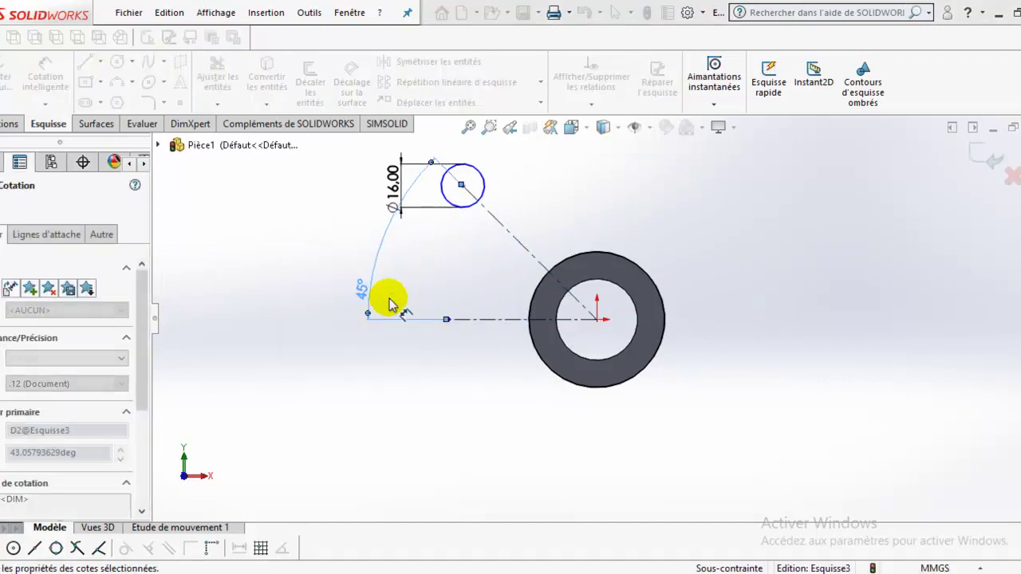
scroll(542, 293, up, 2)
scroll(542, 287, down, 4)
scroll(536, 254, up, 3)
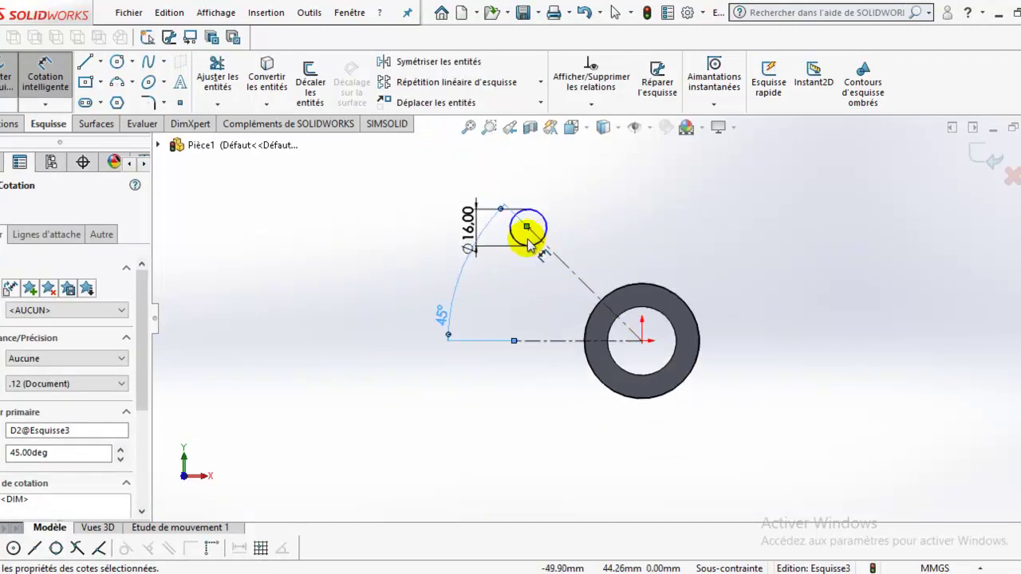
Dimension the slanted centerline so the two centres are 100 mm apart
click(642, 342)
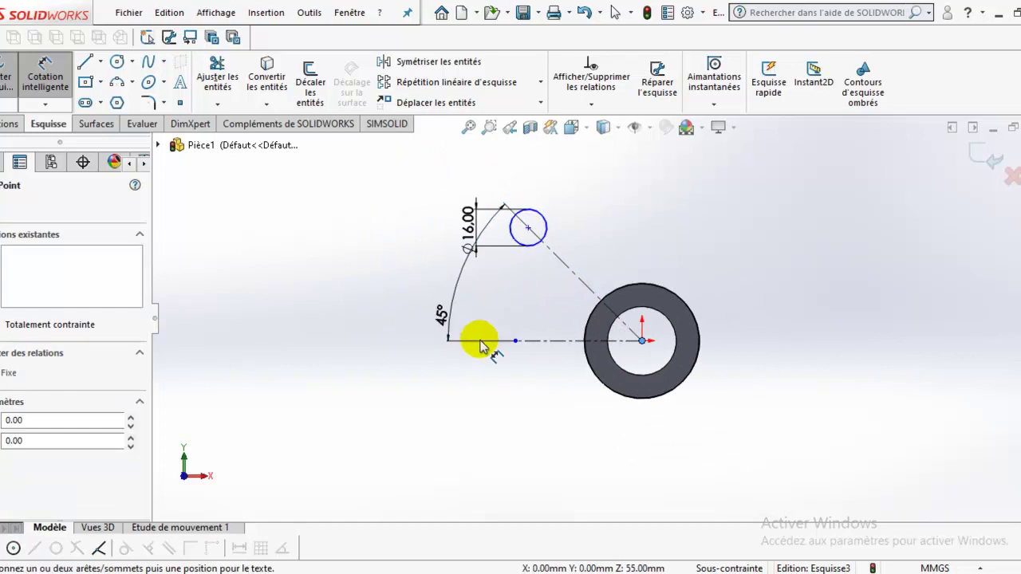
click(563, 266)
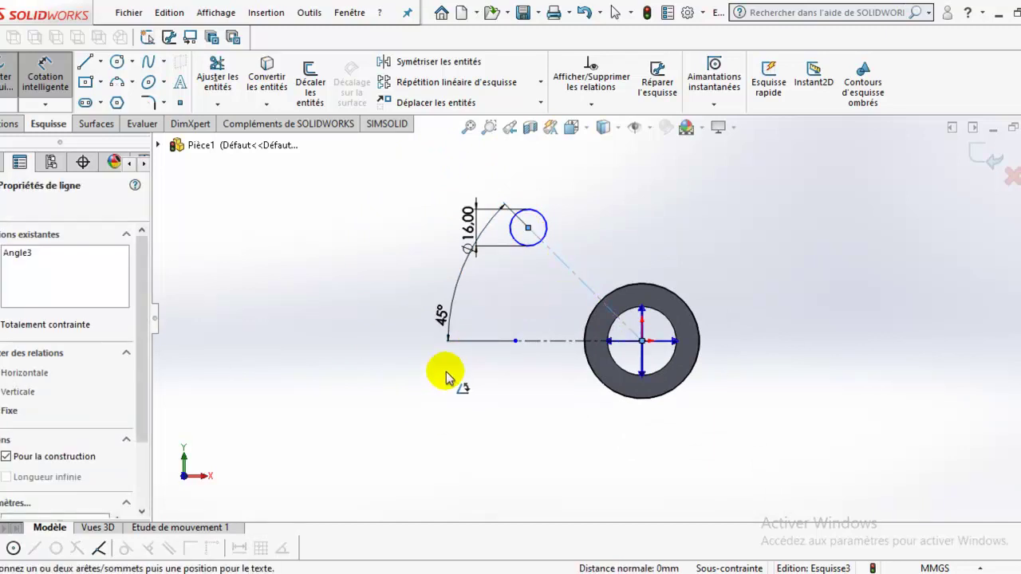
click(56, 70)
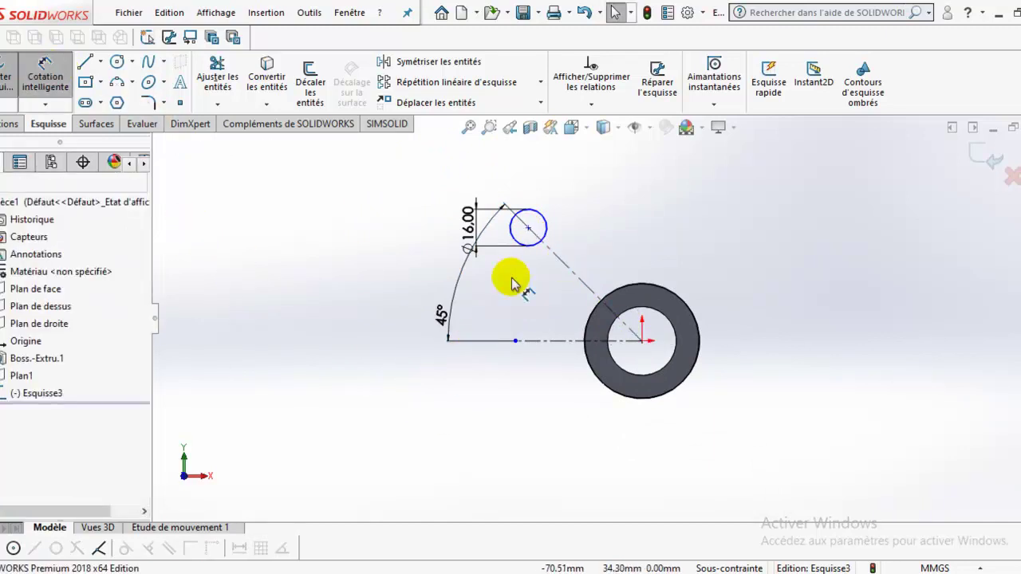
click(467, 338)
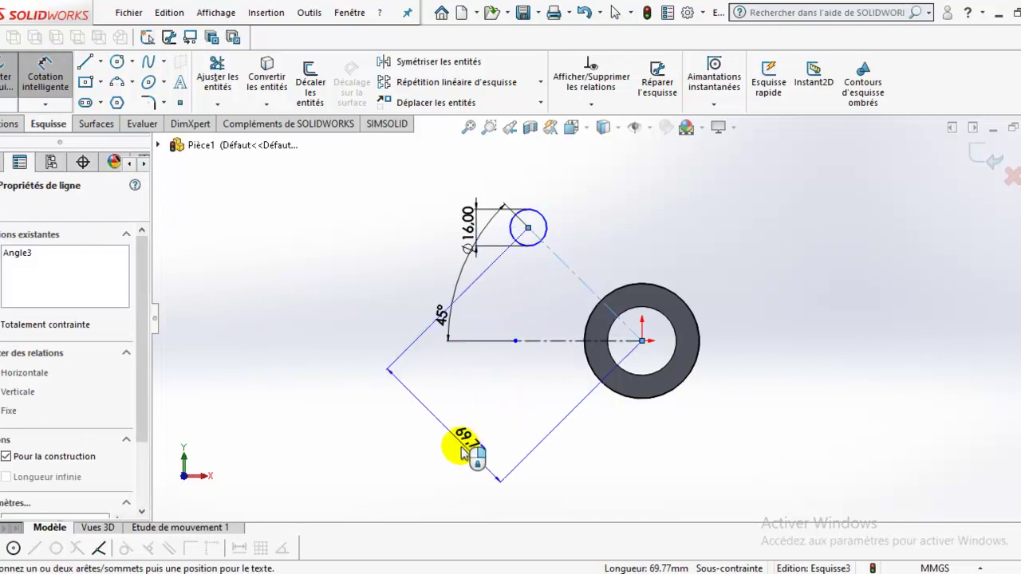
click(463, 450)
click(463, 450)
text(70)
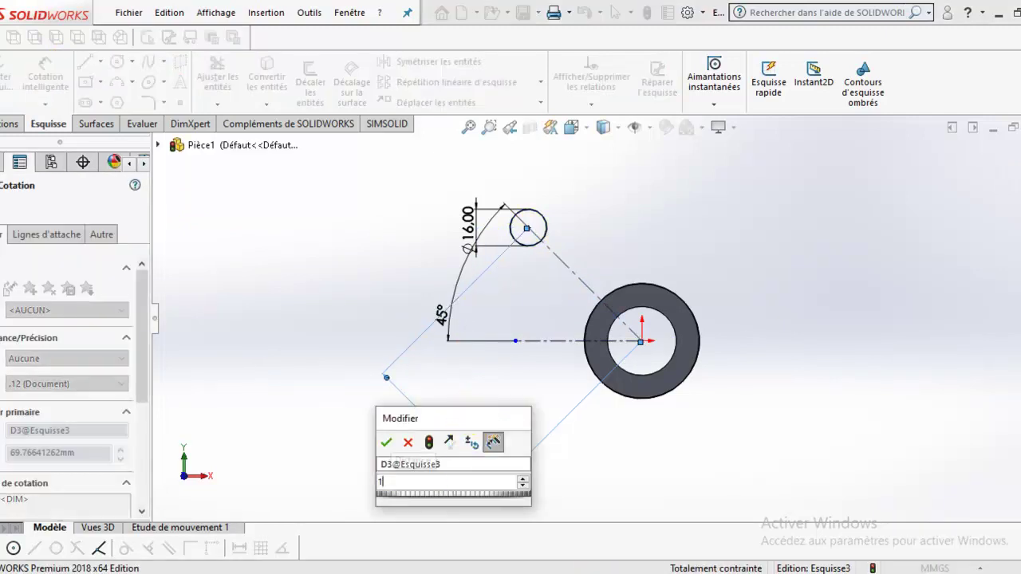
key(Return)
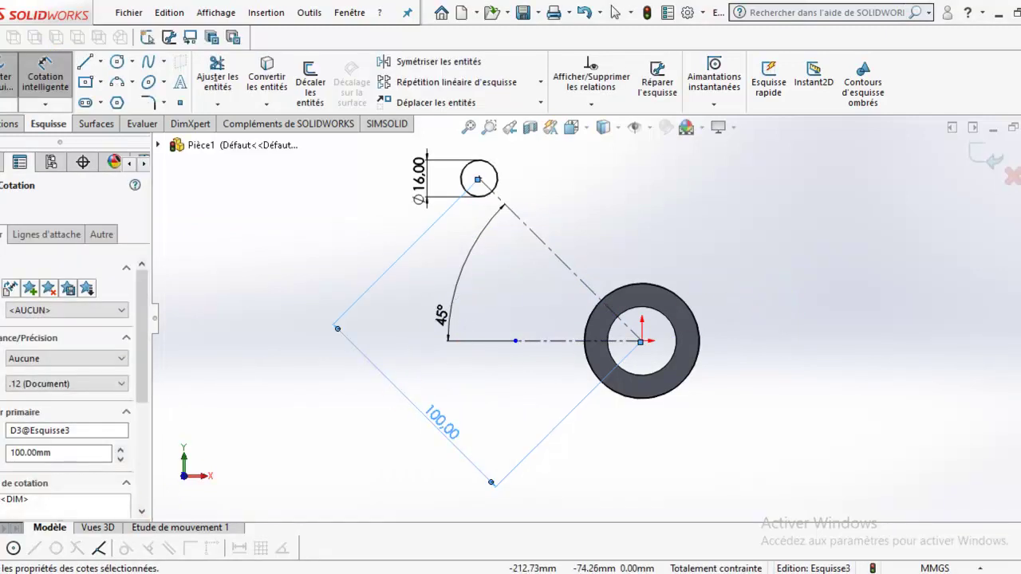
click(94, 565)
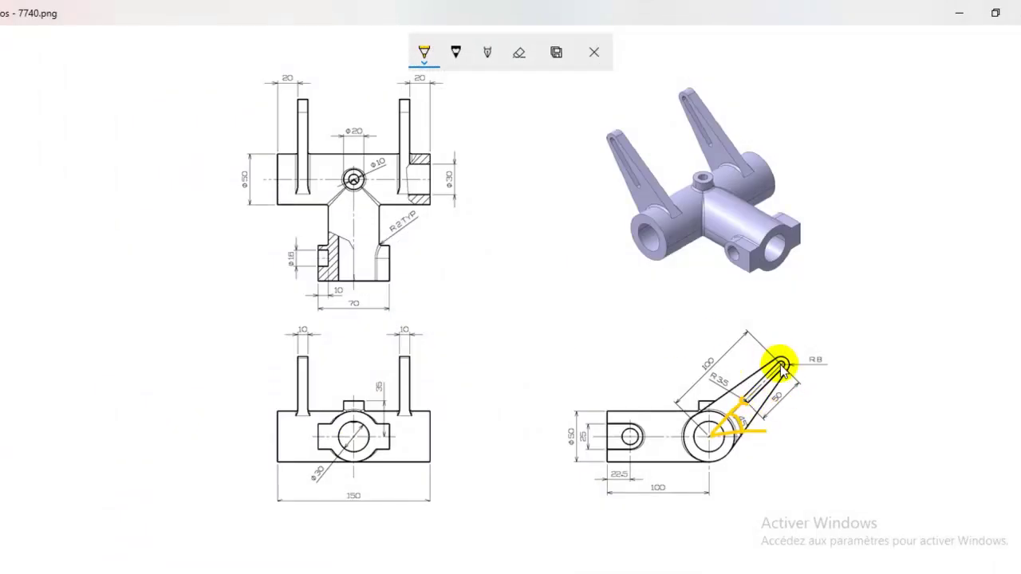
Switch the pen to red, mark the arm near the R8 end, and return to SOLIDWORKS
click(423, 54)
click(360, 161)
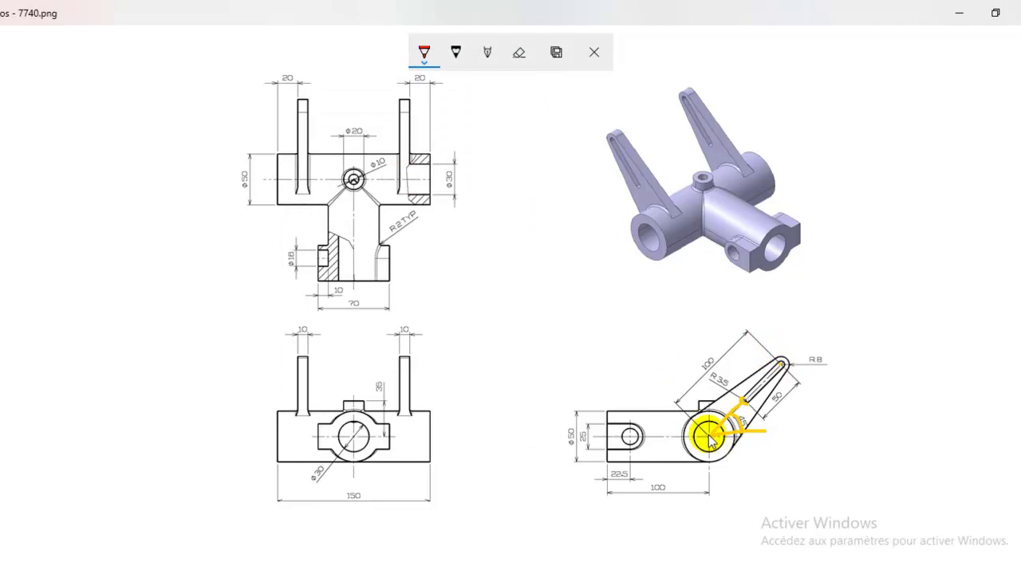
drag(782, 364, 751, 335)
click(959, 13)
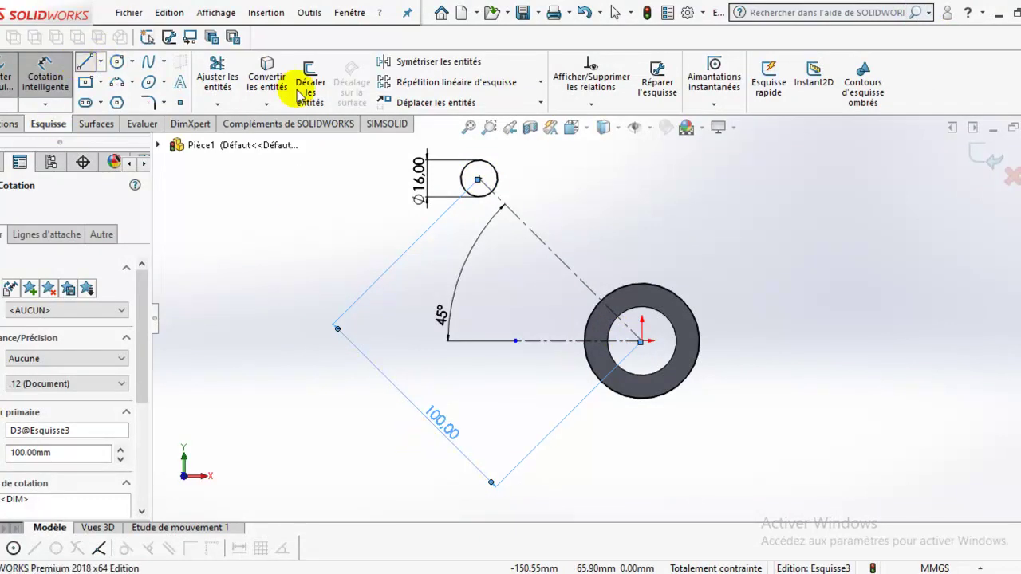
Draw two lines from the Ø16 circle to the ring's outer edge
click(86, 64)
click(495, 170)
click(676, 295)
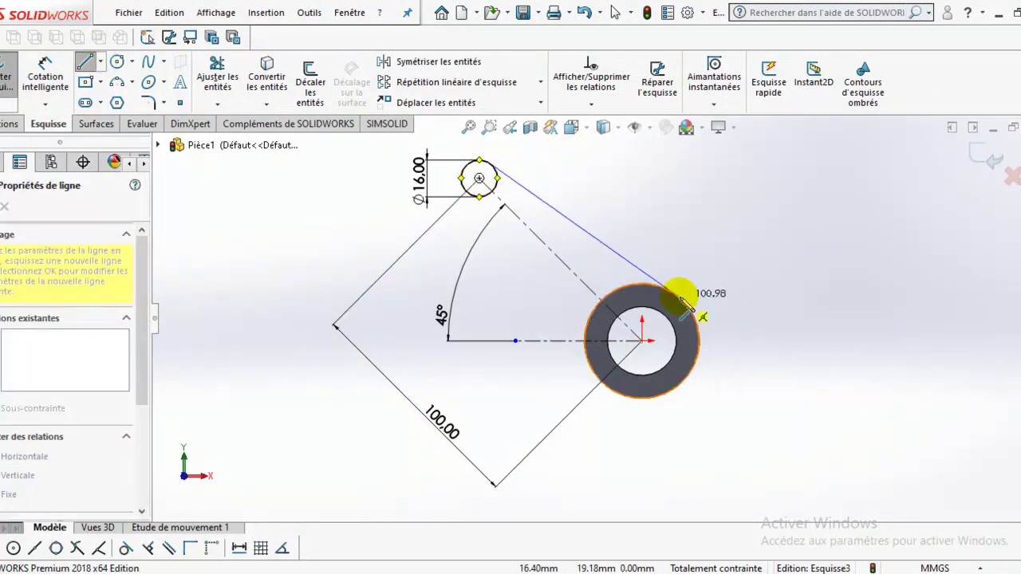
click(85, 64)
click(83, 64)
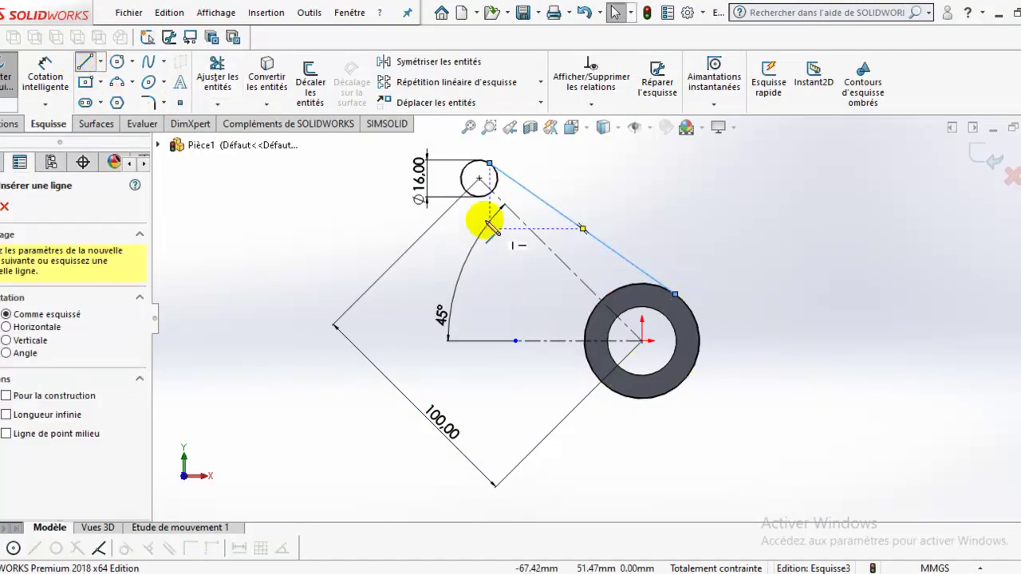
click(464, 189)
click(594, 373)
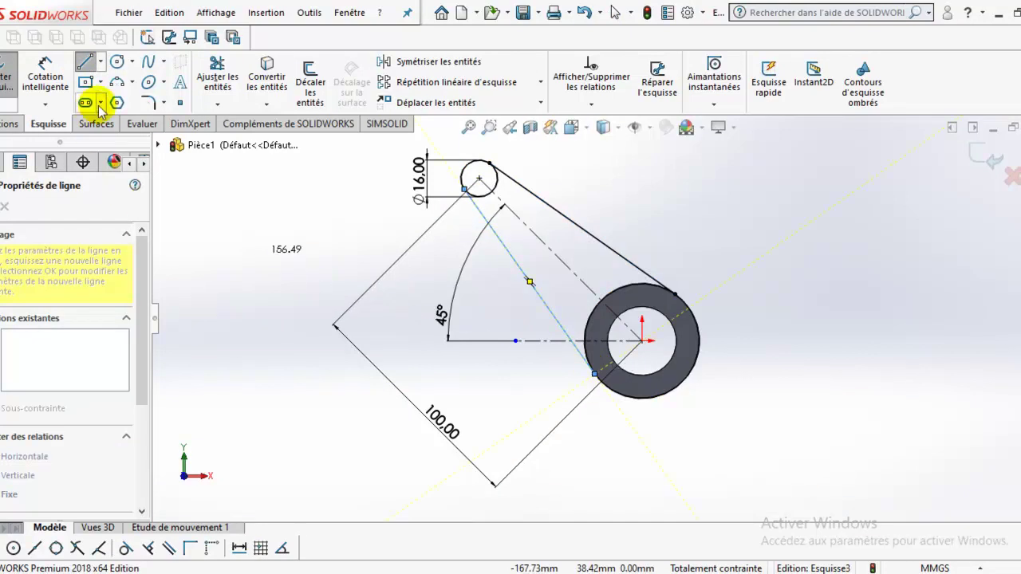
click(87, 64)
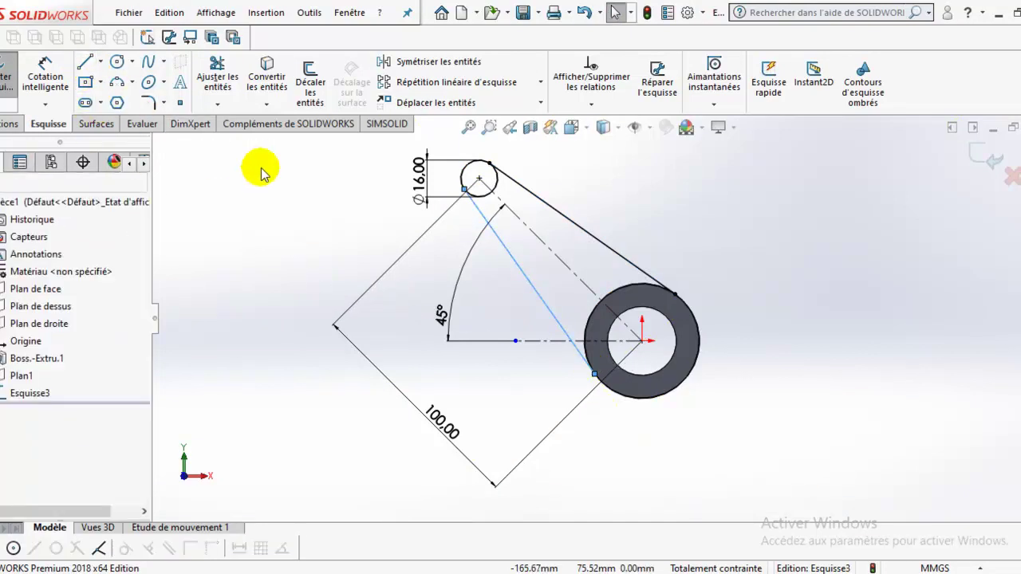
Check that each line is tangent to the Ø16 circle (Tangente8 relation)
click(510, 182)
ctrl+click(479, 164)
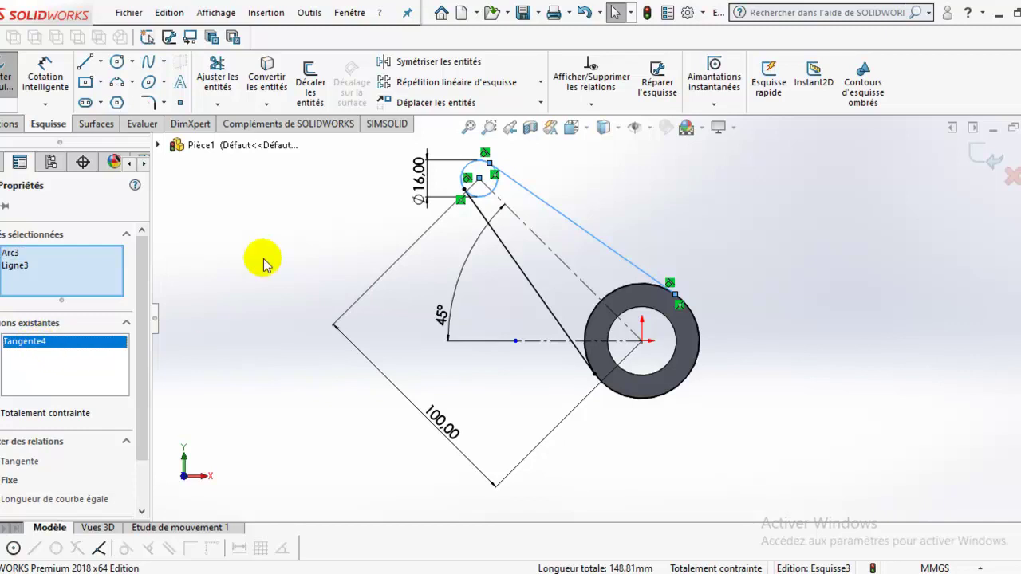
click(319, 243)
click(485, 206)
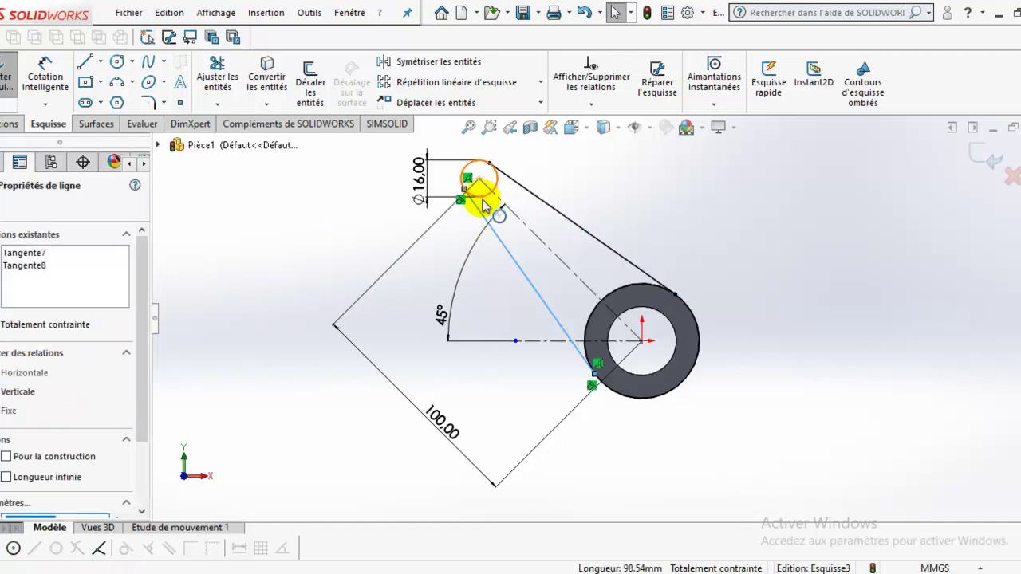
ctrl+click(482, 203)
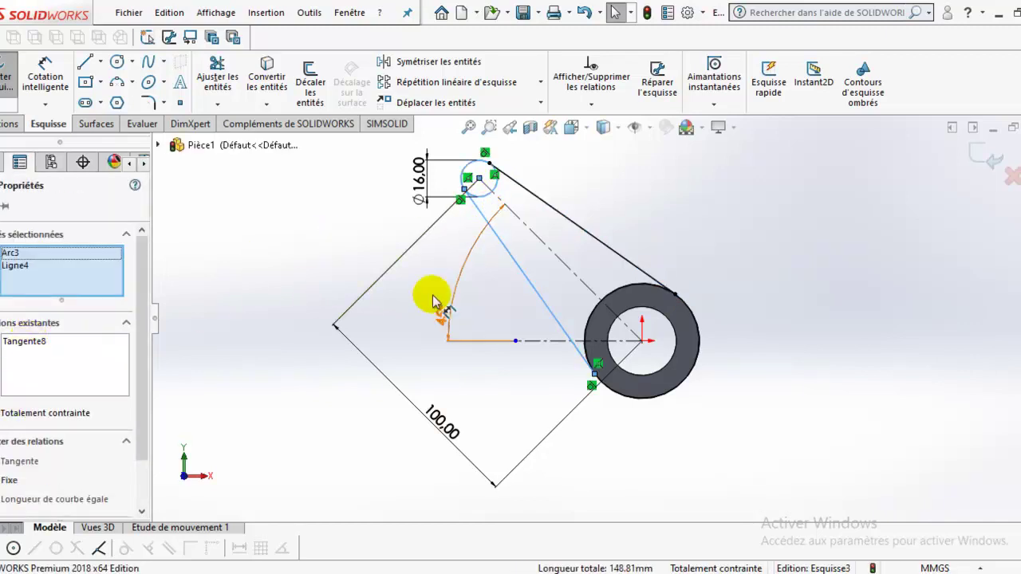
click(32, 341)
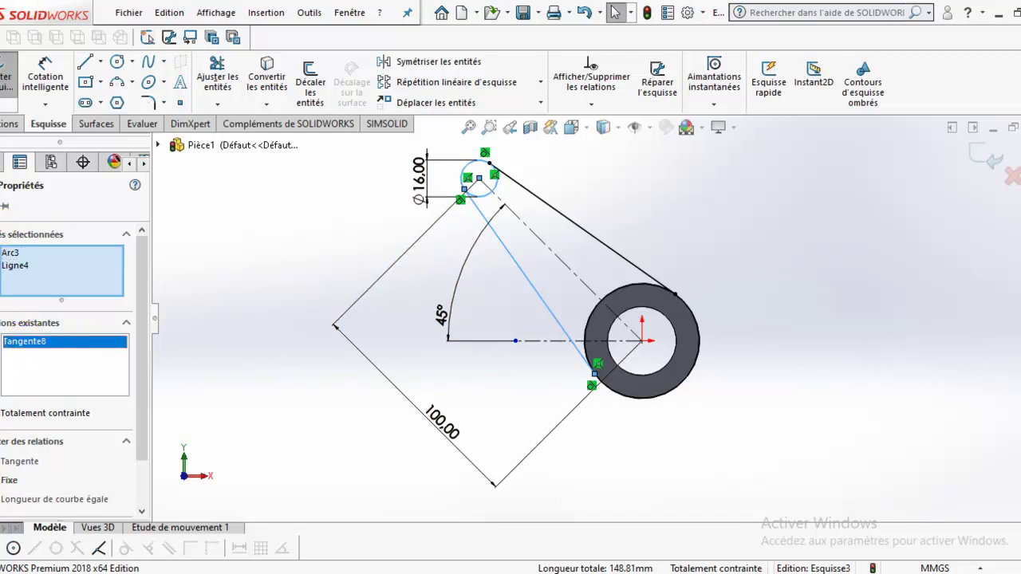
key(Escape)
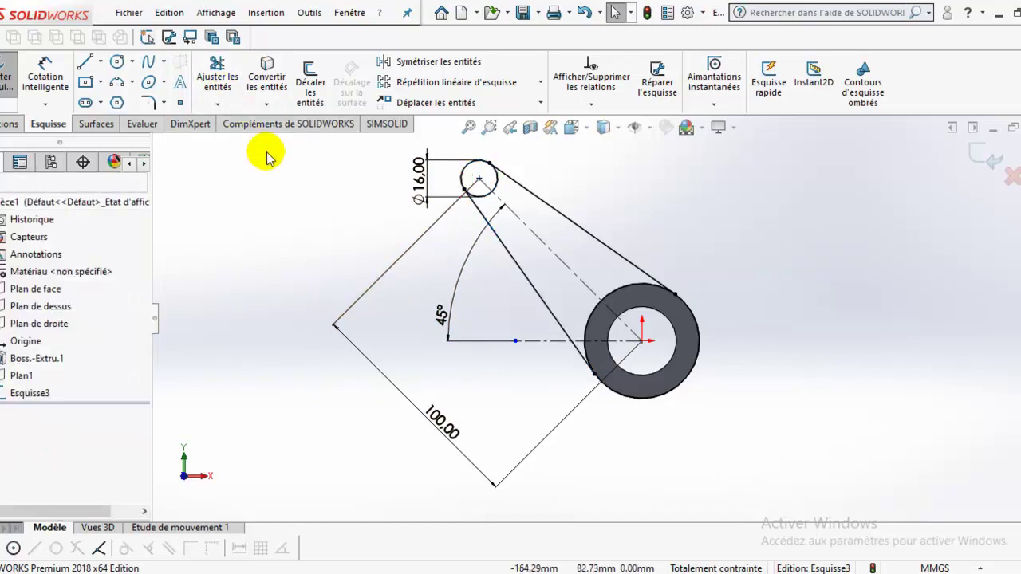
Power-trim the Ø16 circle's inner arc between the two tangent lines
scroll(615, 290, down, 2)
click(217, 72)
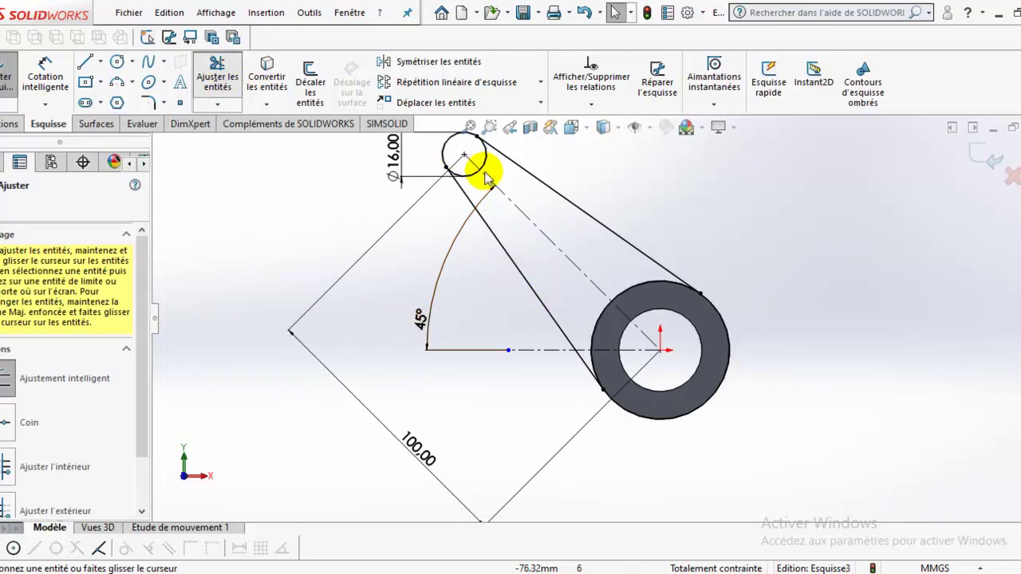
scroll(460, 175, down, 2)
drag(524, 180, 510, 213)
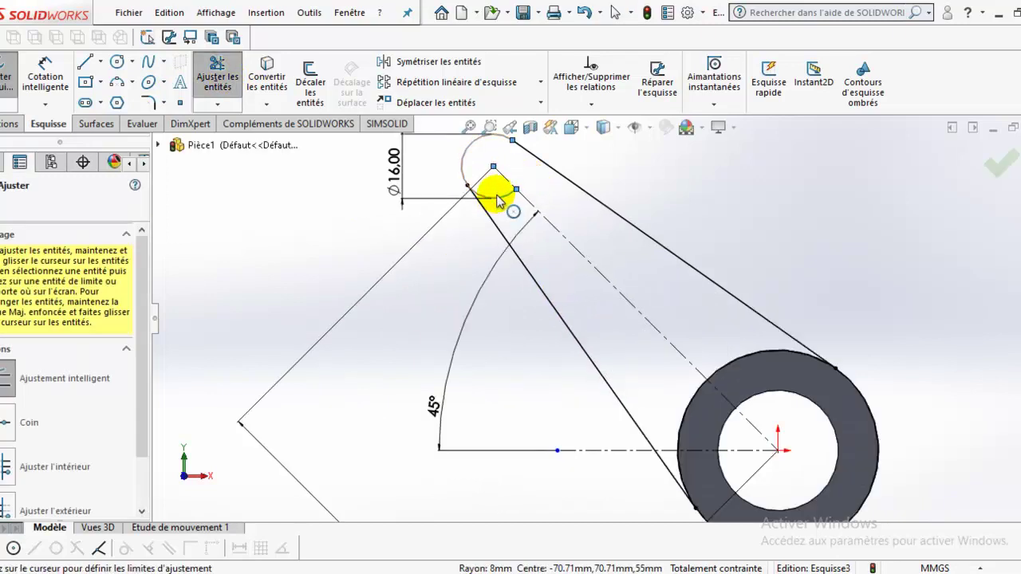
scroll(570, 228, up, 3)
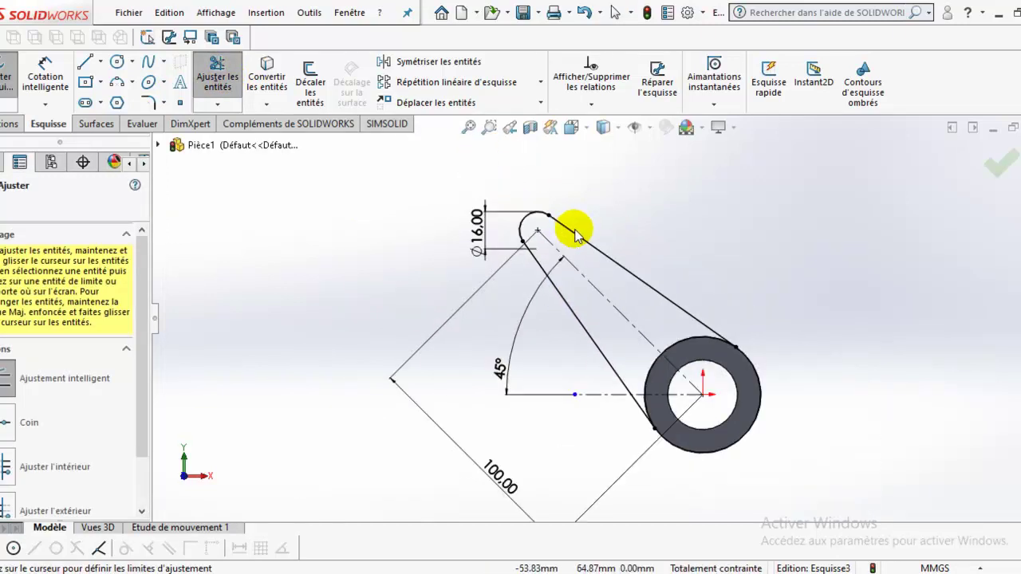
click(133, 62)
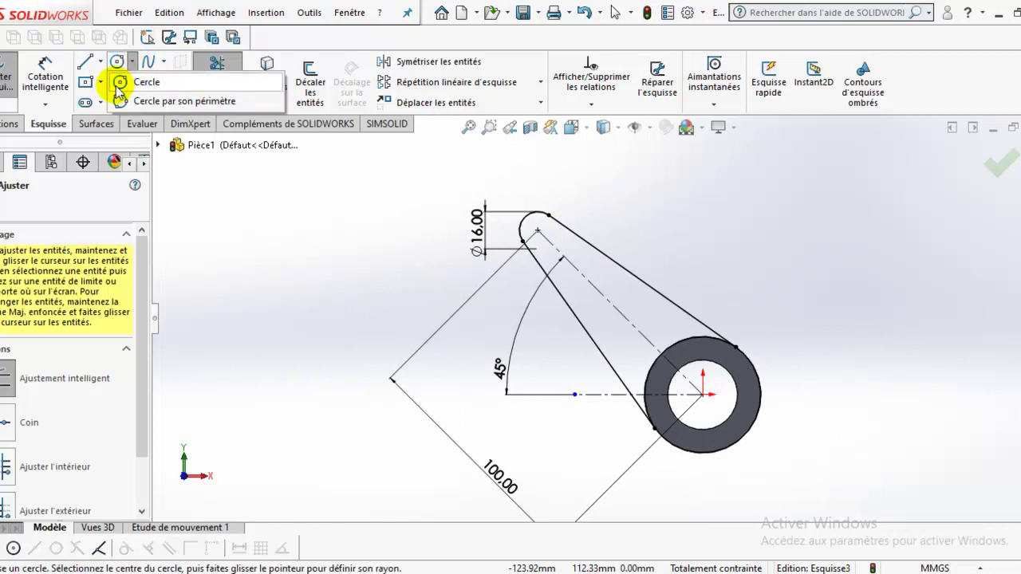
Draw a Ø7 circle centred on the rounded tip's arc centre
click(134, 79)
scroll(569, 235, down, 1)
scroll(527, 251, down, 3)
click(534, 248)
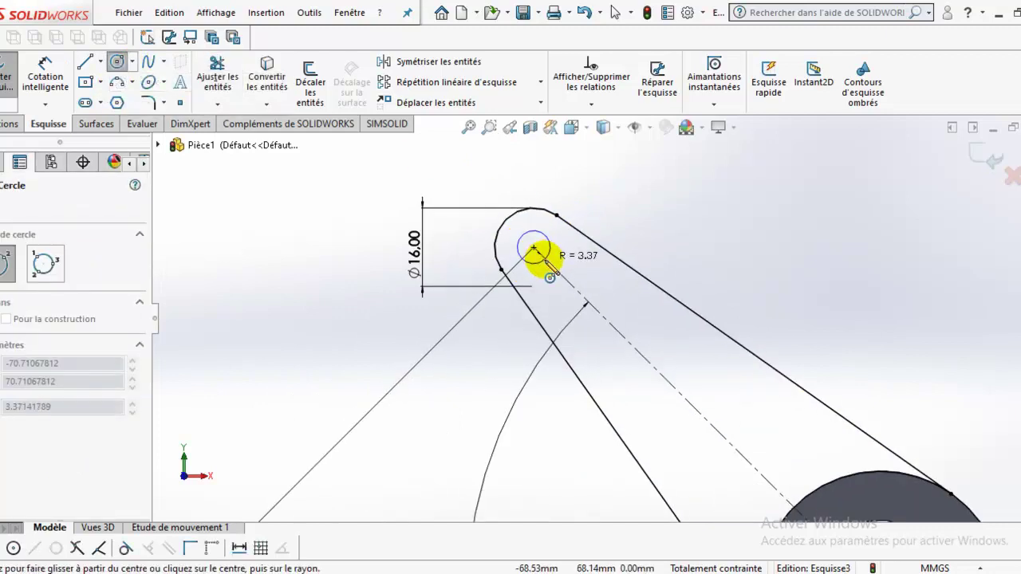
click(550, 261)
click(45, 72)
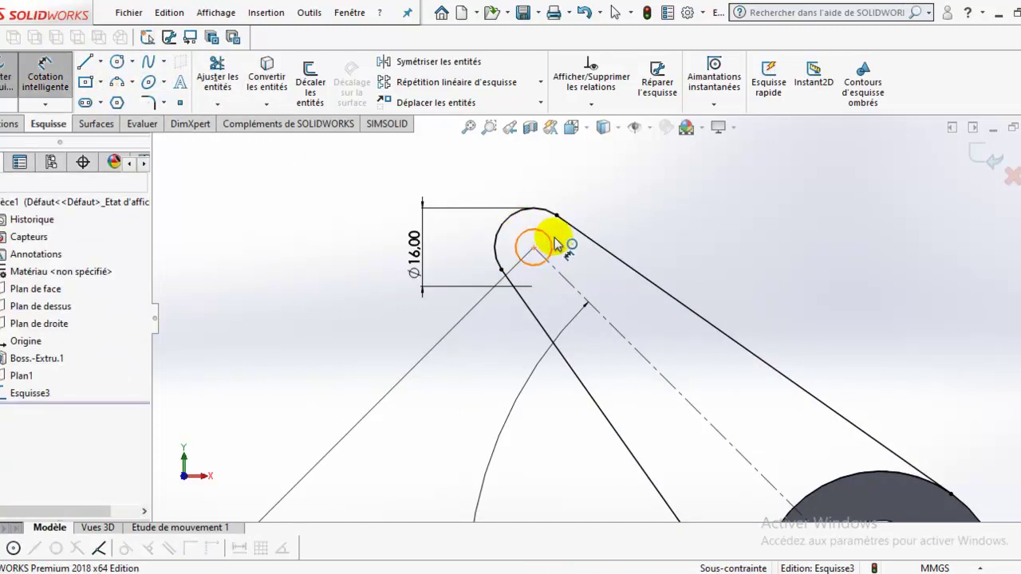
click(552, 244)
click(647, 206)
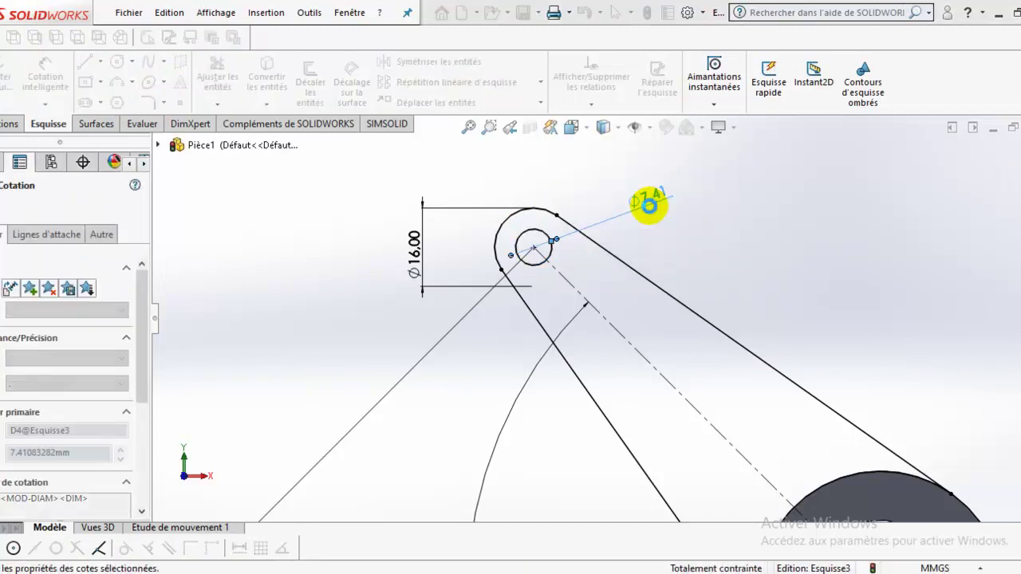
text(7)
key(Return)
Add a second Ø7 circle on the arm centreline
click(132, 62)
click(141, 85)
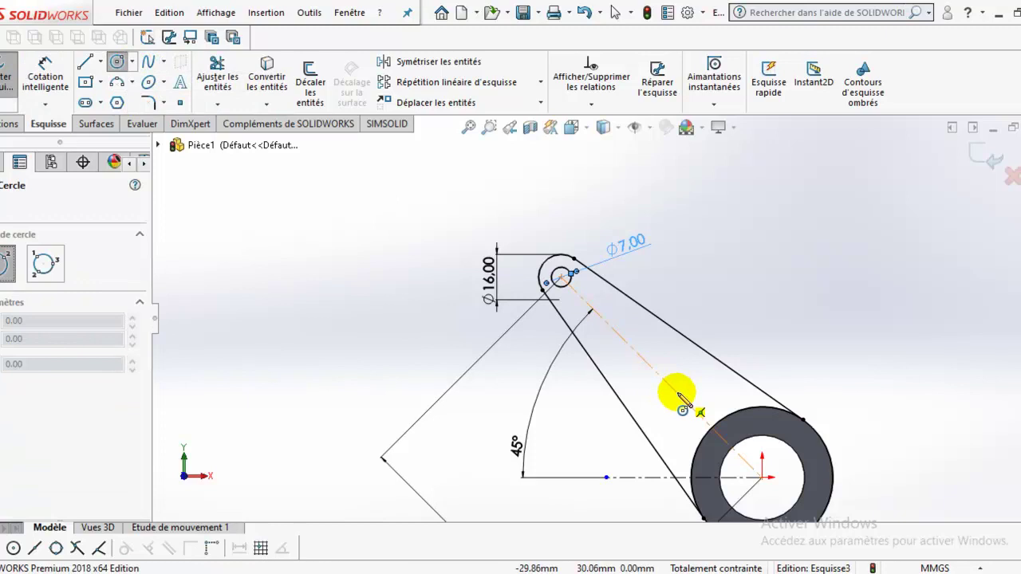
click(677, 393)
click(690, 394)
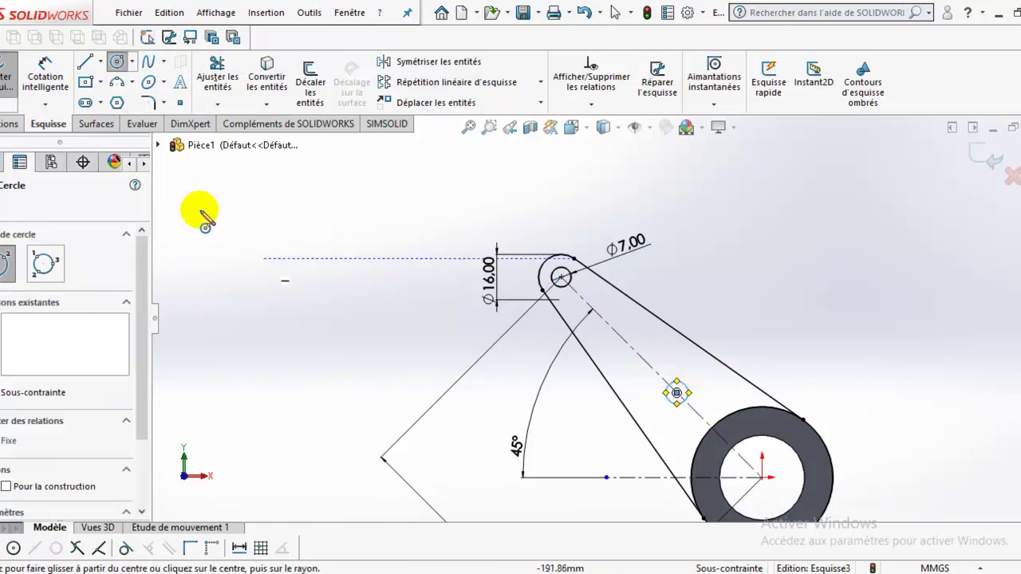
click(46, 77)
click(688, 394)
click(759, 335)
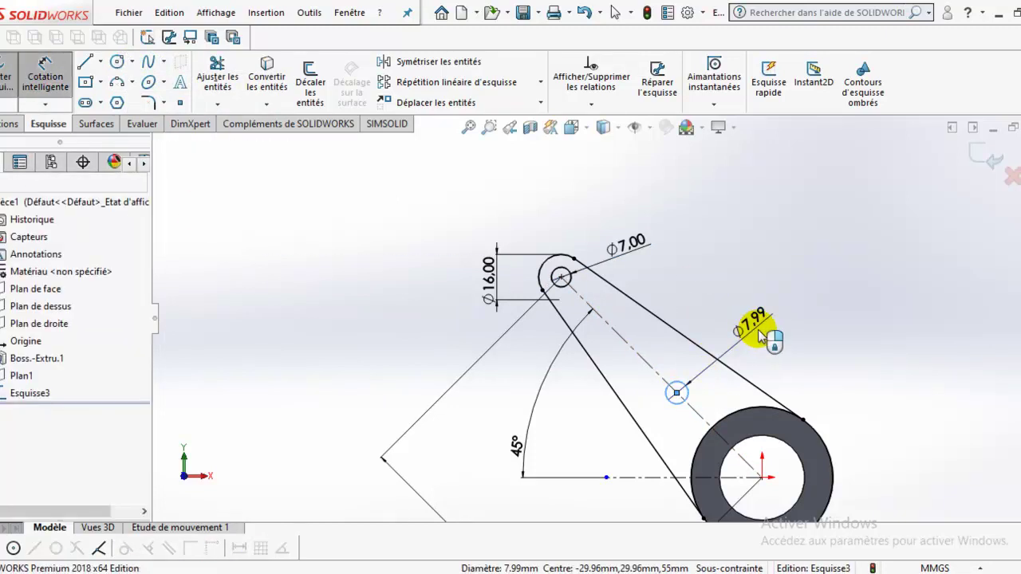
text(7)
key(Return)
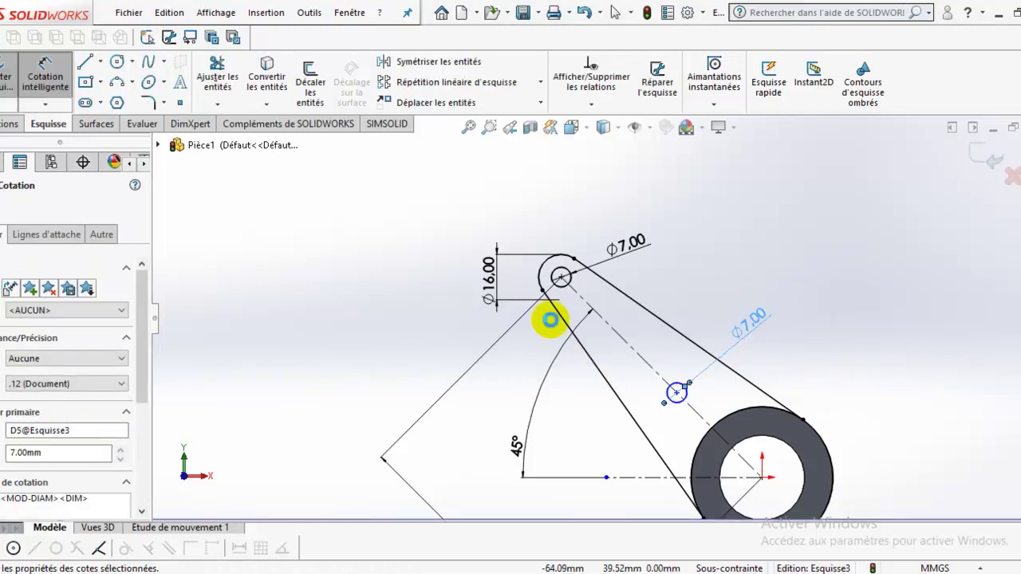
Dimension the two circle centres 50 mm apart and bring up the reference drawing
click(85, 67)
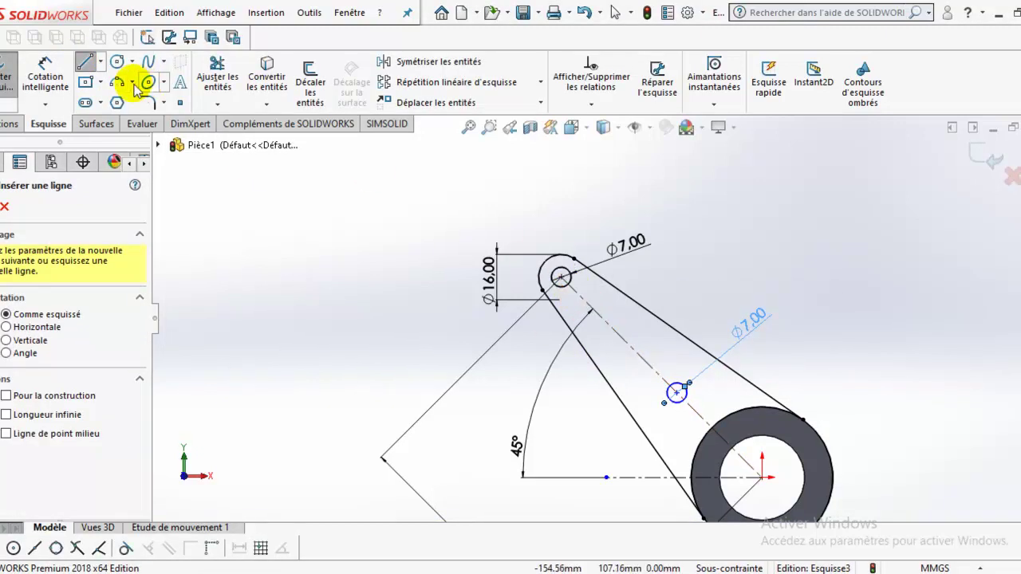
click(46, 78)
click(561, 278)
click(676, 392)
click(734, 264)
text(50)
key(Return)
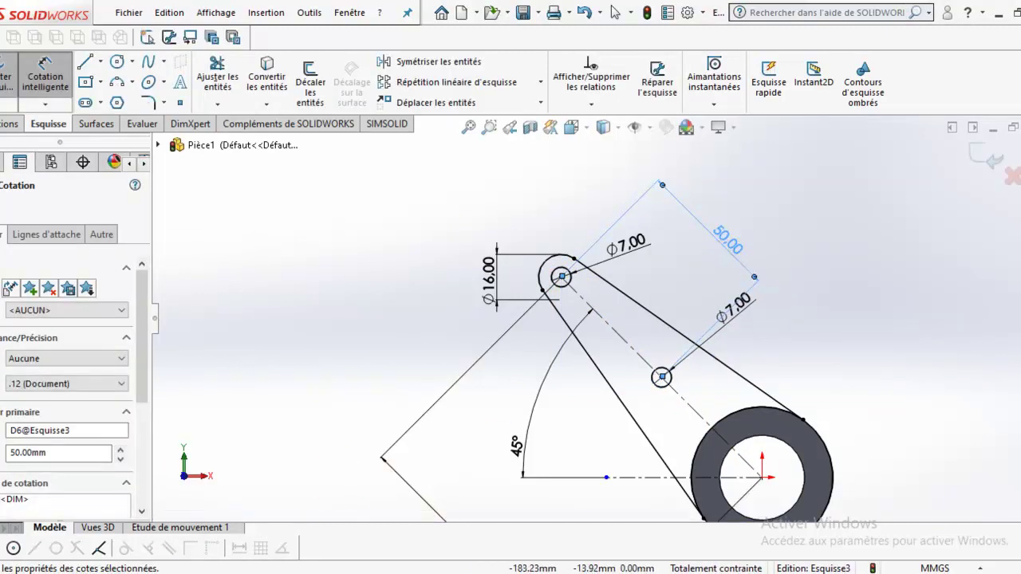
click(225, 563)
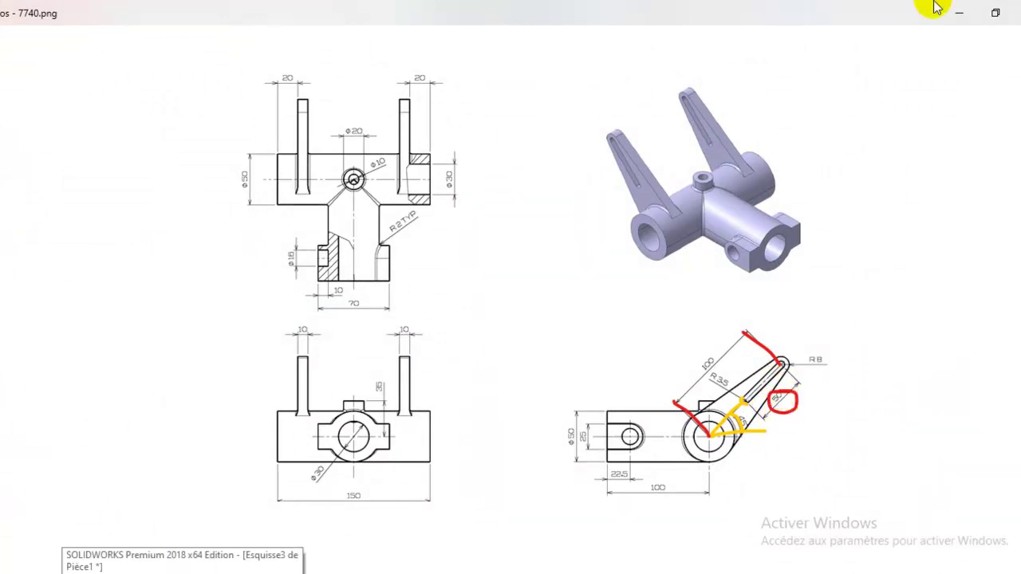
Back in the sketch, draw two slot side lines tangent to both Ø7 circles
click(959, 13)
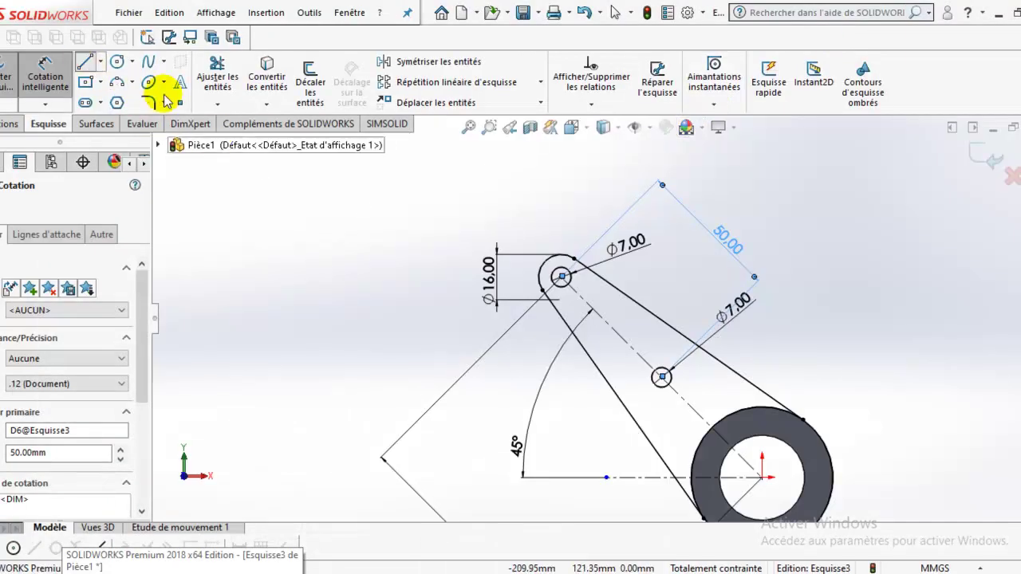
click(85, 62)
click(661, 377)
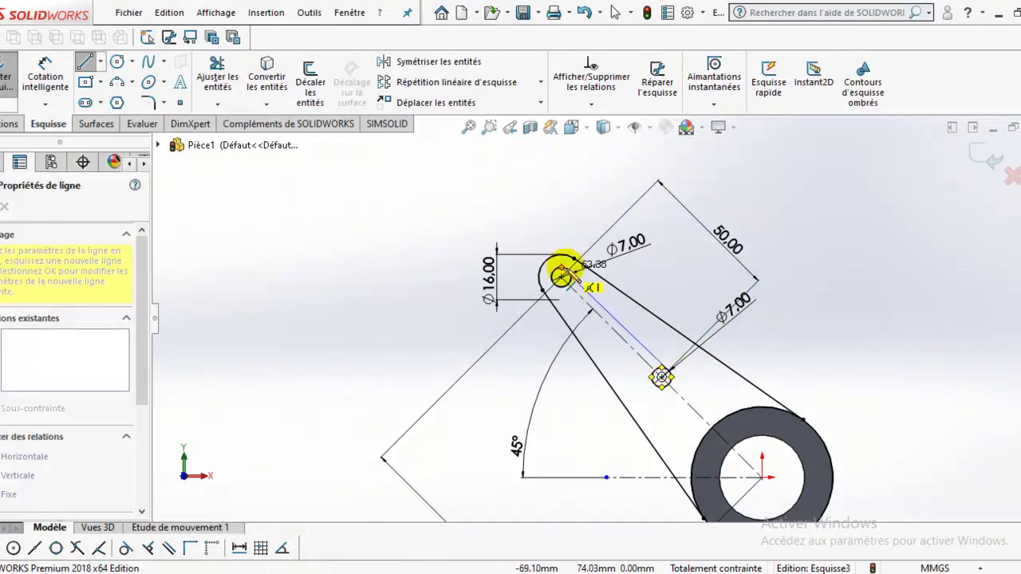
scroll(564, 273, down, 2)
scroll(558, 270, down, 2)
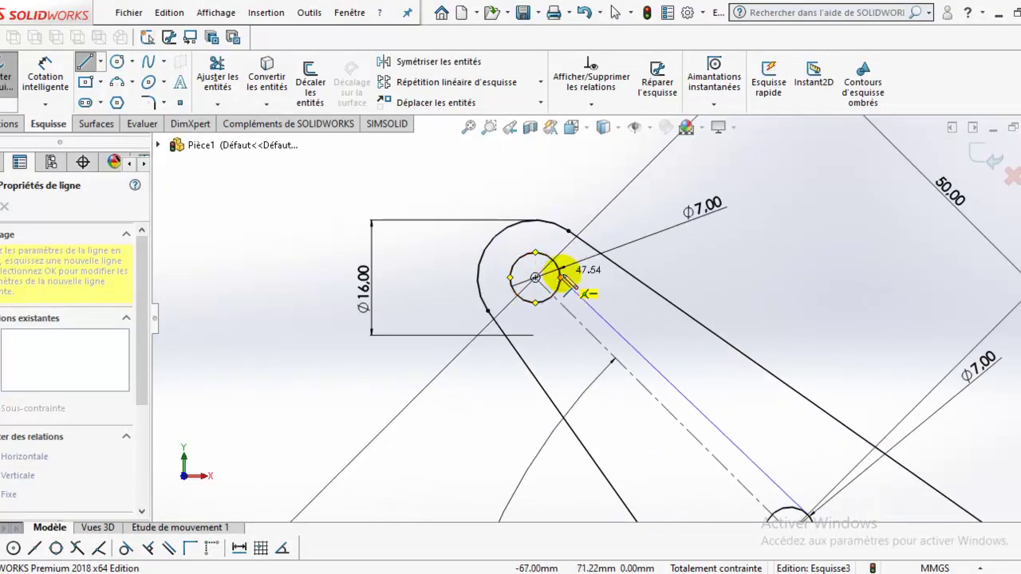
click(553, 262)
click(86, 61)
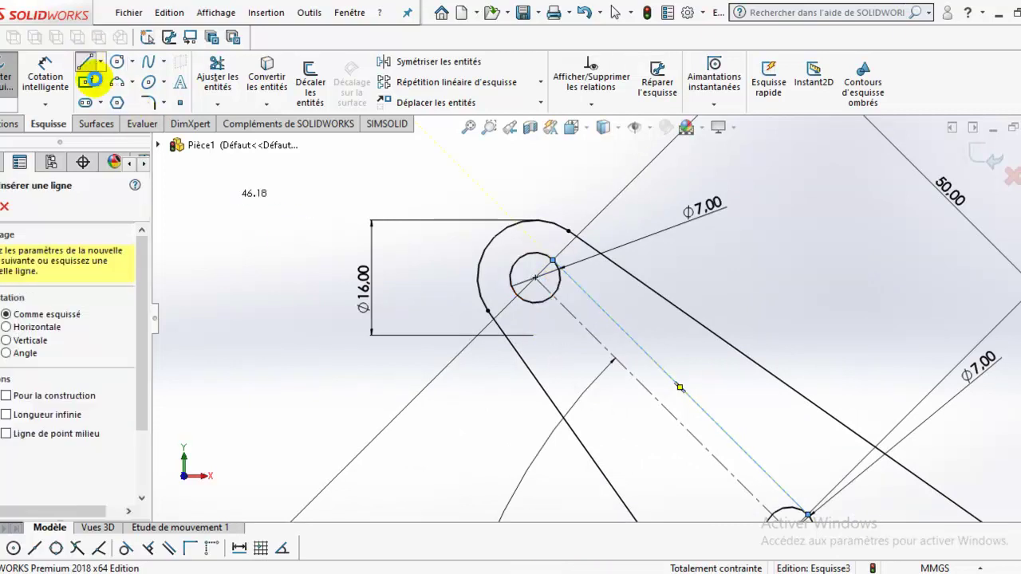
click(85, 61)
click(85, 61)
click(518, 296)
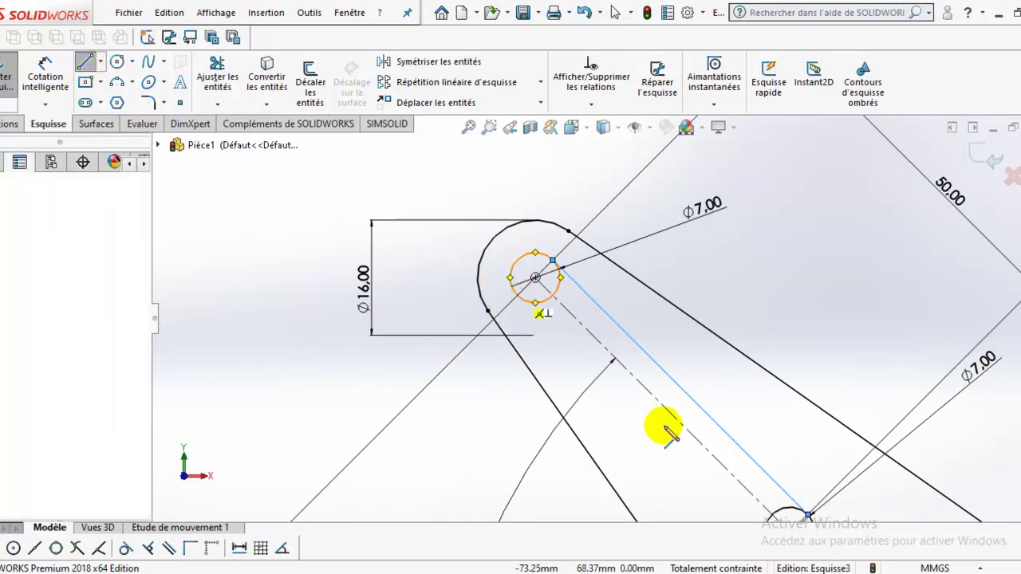
scroll(661, 426, up, 2)
click(703, 448)
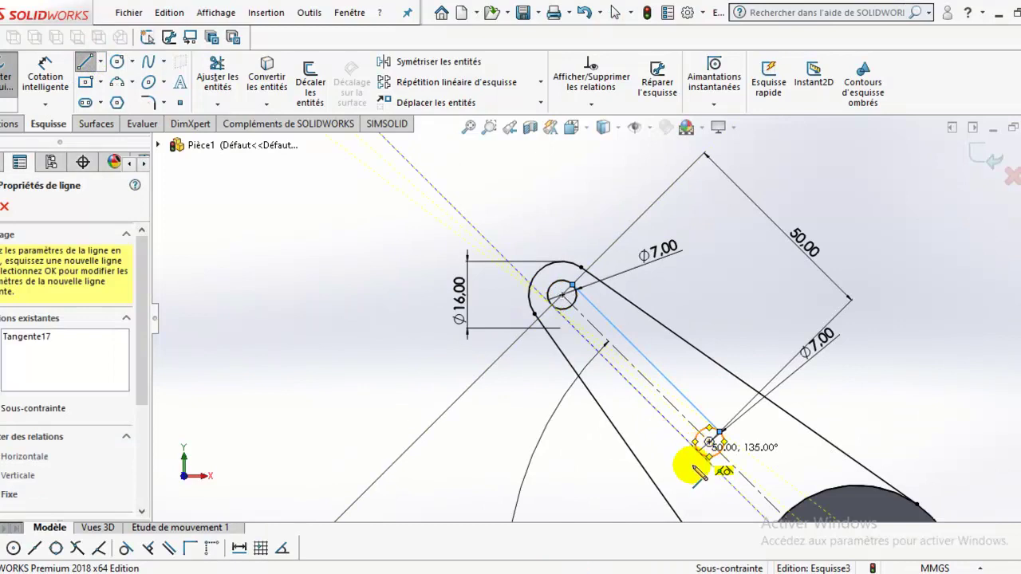
Dimension one slot side line to 50 mm length
click(217, 77)
scroll(659, 392, down, 2)
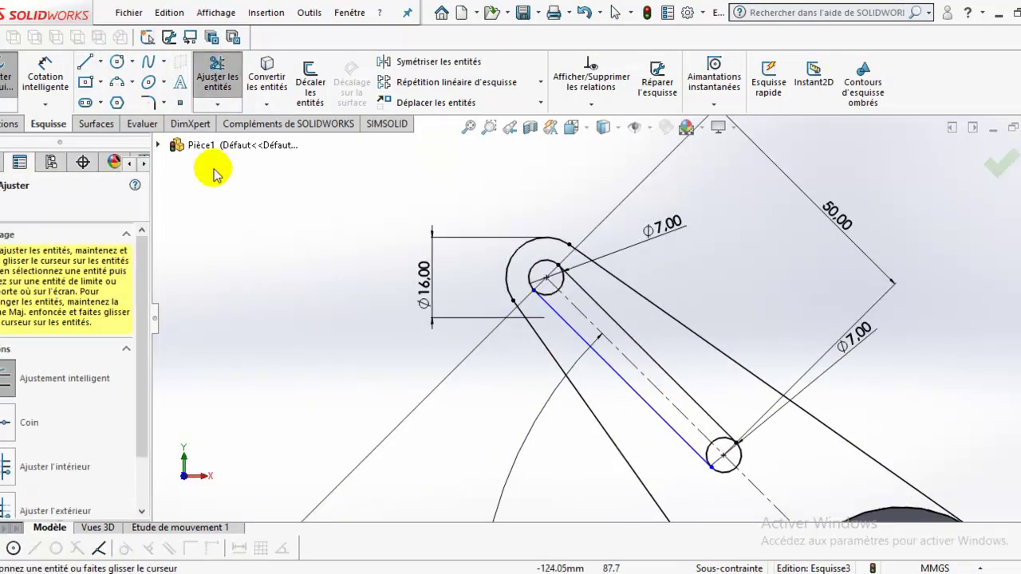
click(43, 70)
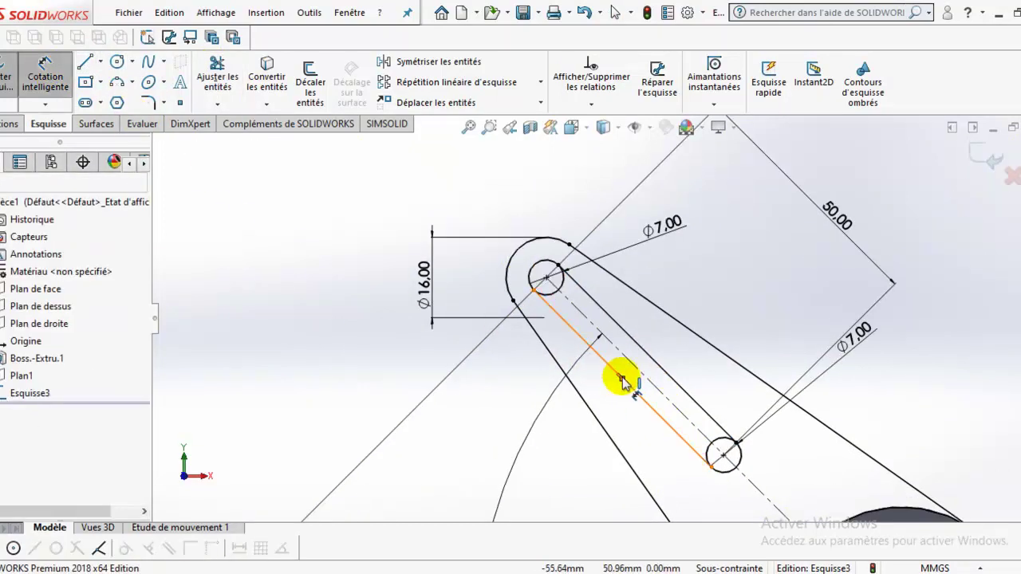
click(622, 381)
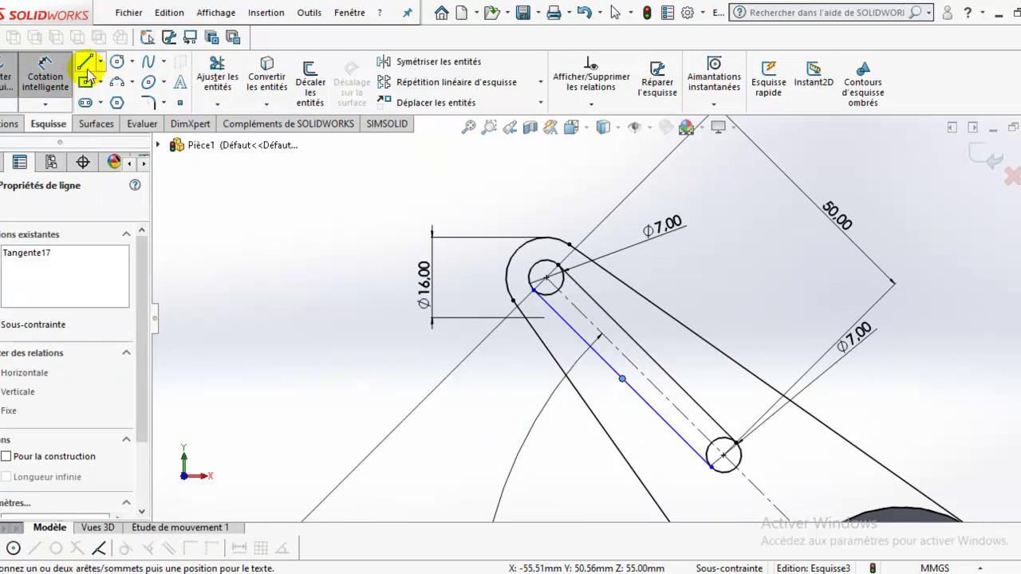
click(261, 223)
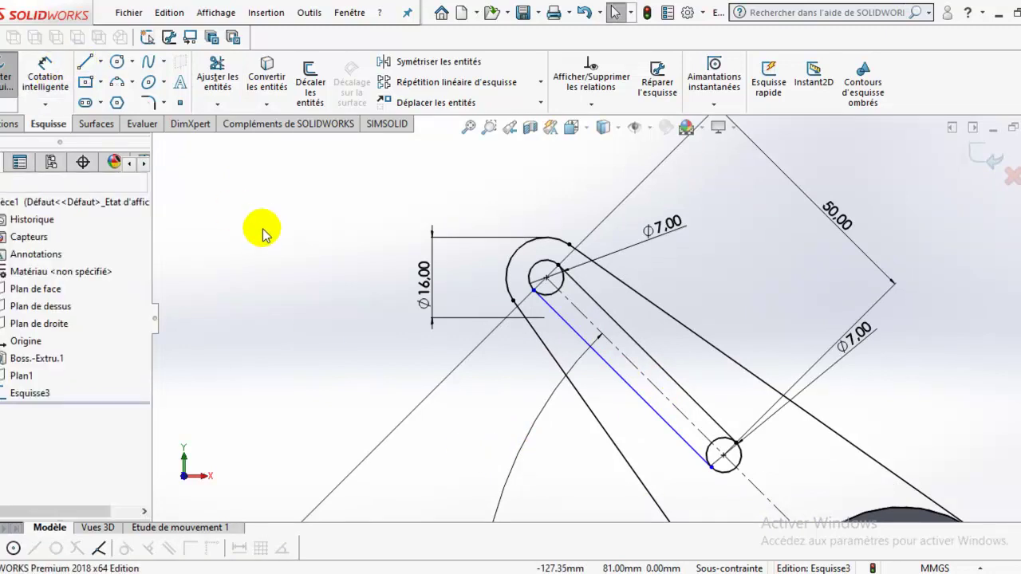
click(44, 74)
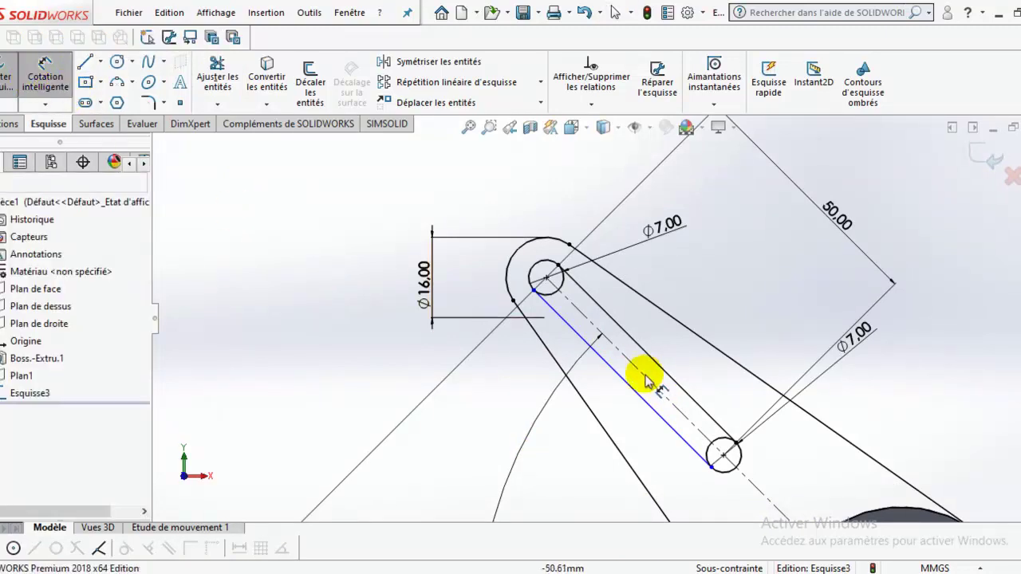
click(536, 362)
click(506, 473)
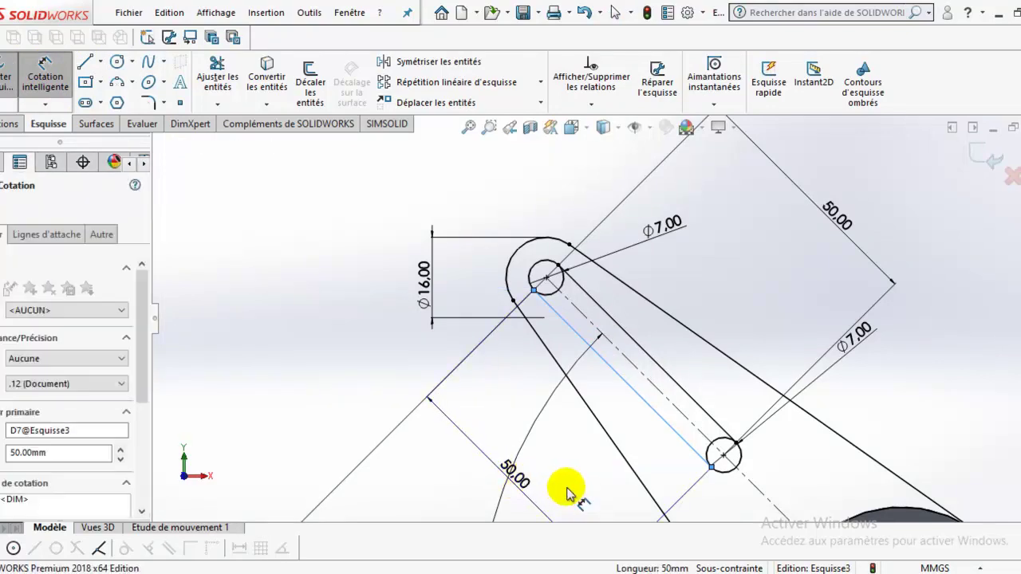
click(444, 477)
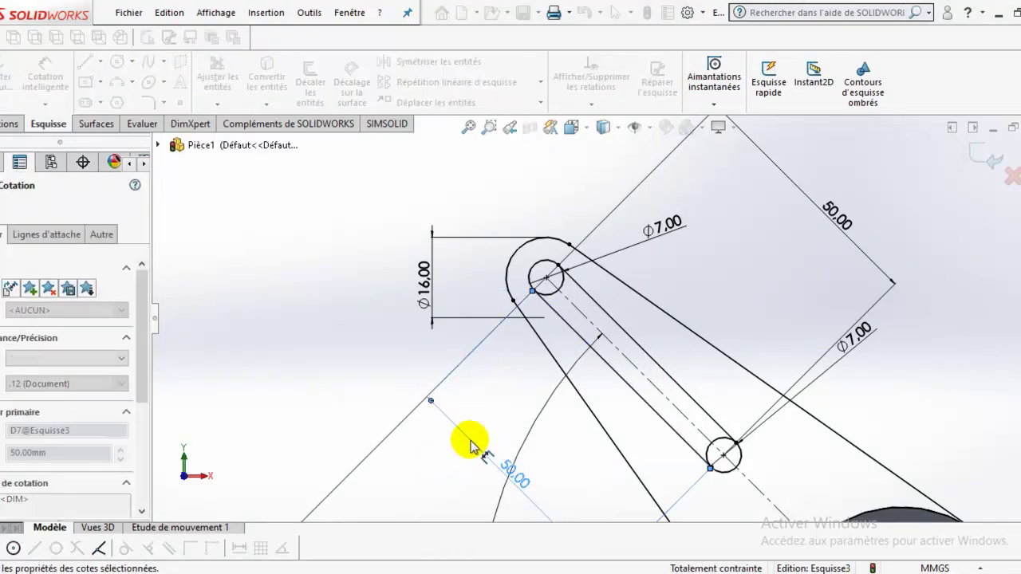
Trim the lower Ø7 circle's leftover inner arc so the slot has rounded ends
click(214, 66)
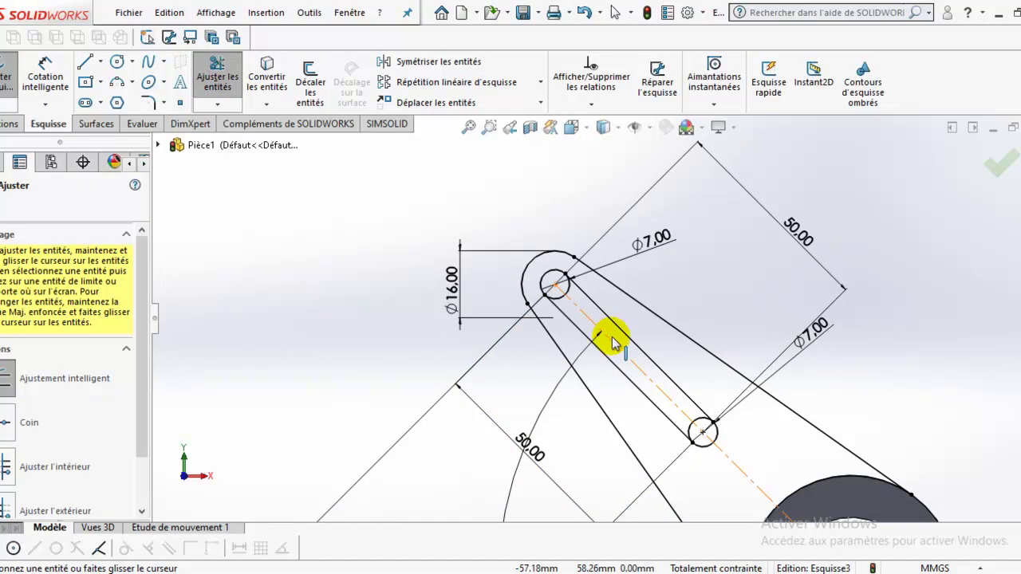
scroll(614, 350, down, 1)
scroll(588, 324, down, 1)
scroll(593, 280, down, 2)
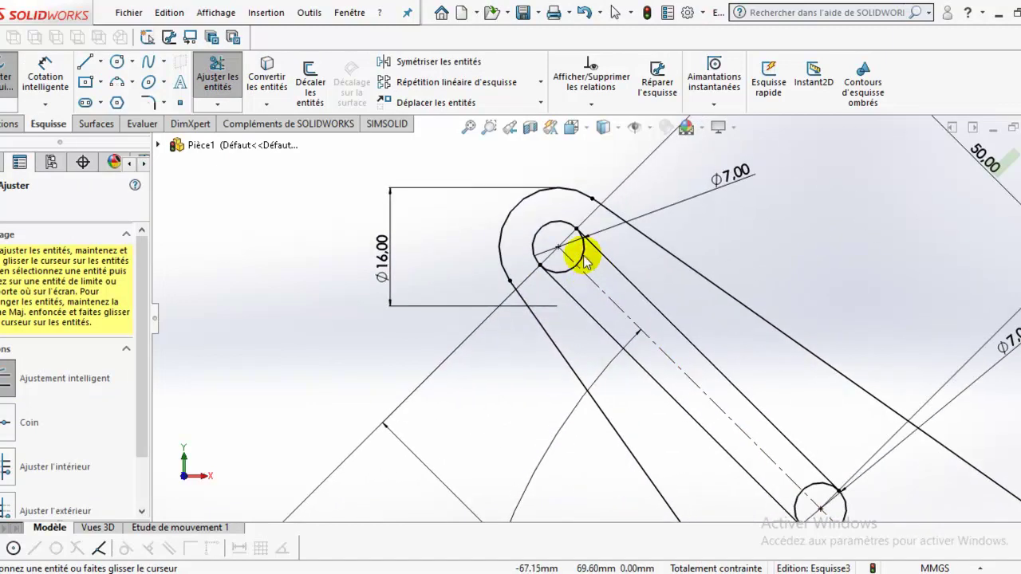
scroll(595, 299, up, 1)
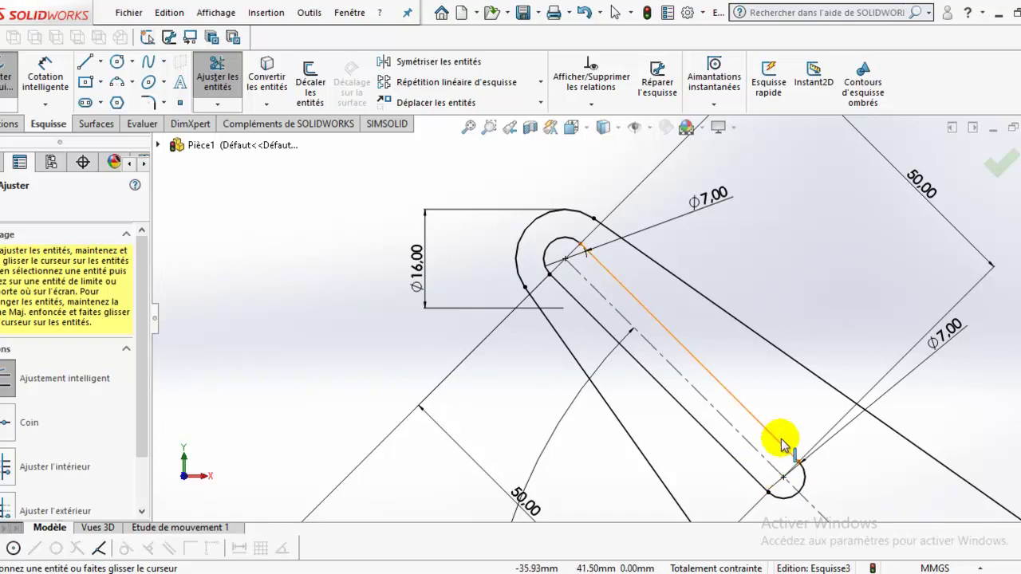
scroll(782, 438, up, 3)
mouse_move(797, 392)
middle_down()
mouse_move(786, 461)
mouse_move(774, 417)
middle_up()
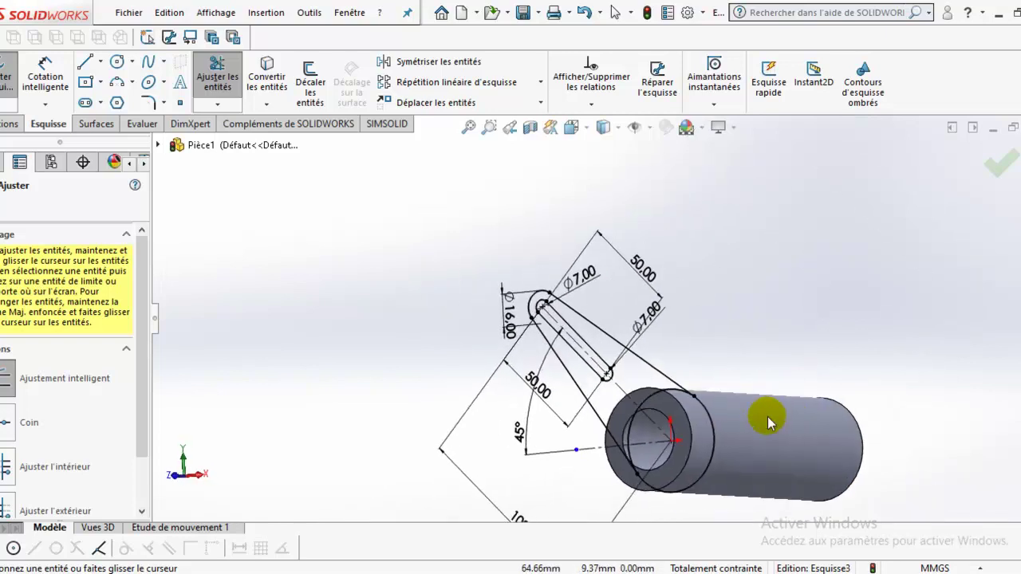
scroll(739, 432, down, 2)
middle_drag(670, 425, 681, 471)
scroll(645, 424, up, 2)
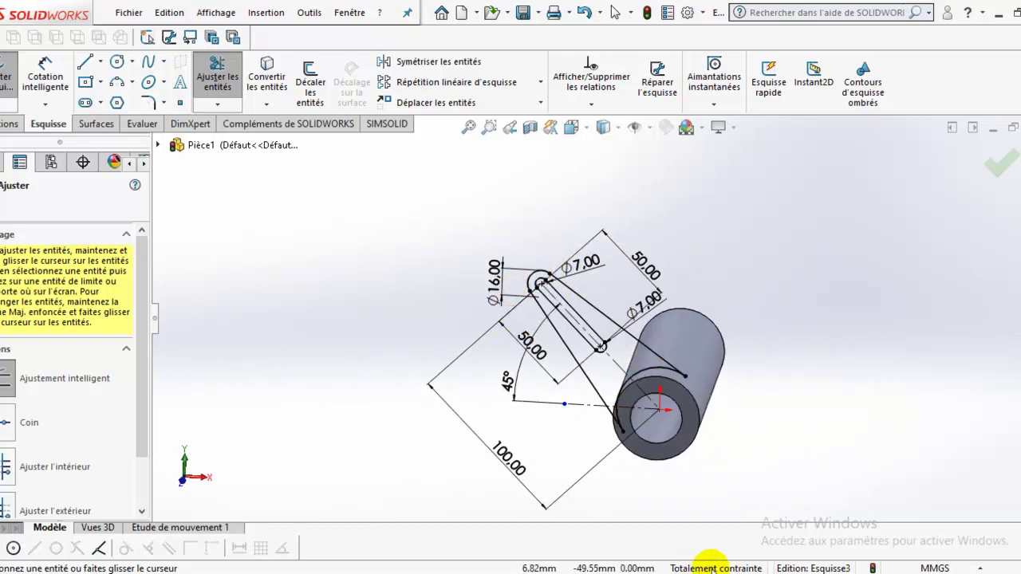
click(528, 281)
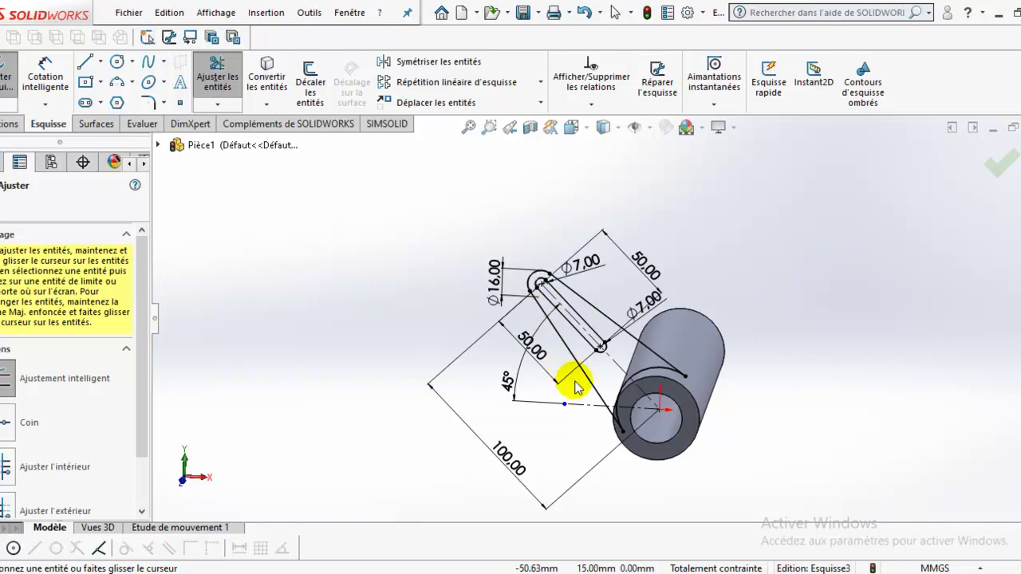
key(Escape)
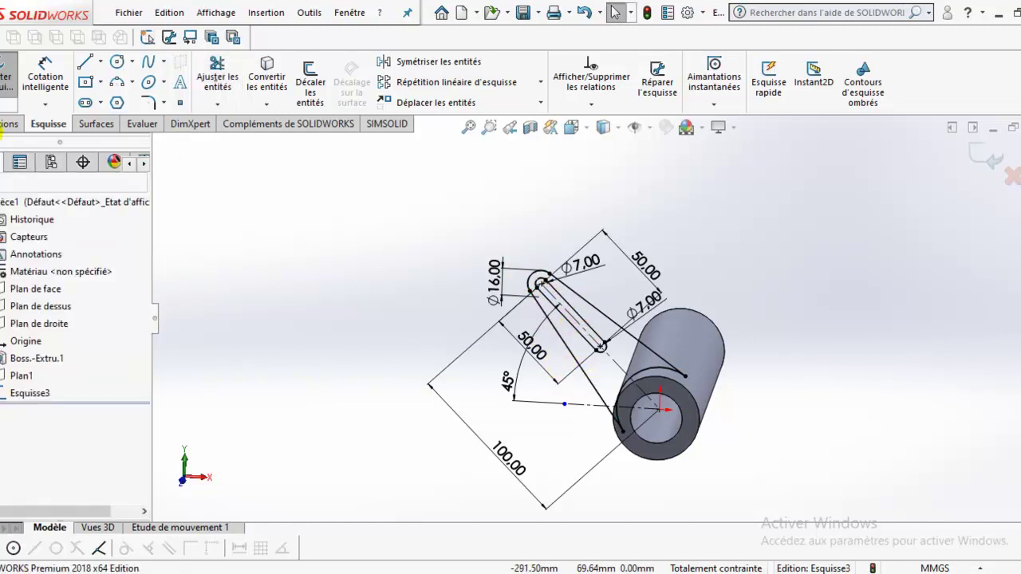
Start a blind extrusion of the arm sketch, flipped toward the tube, 10 mm deep
click(10, 124)
click(701, 426)
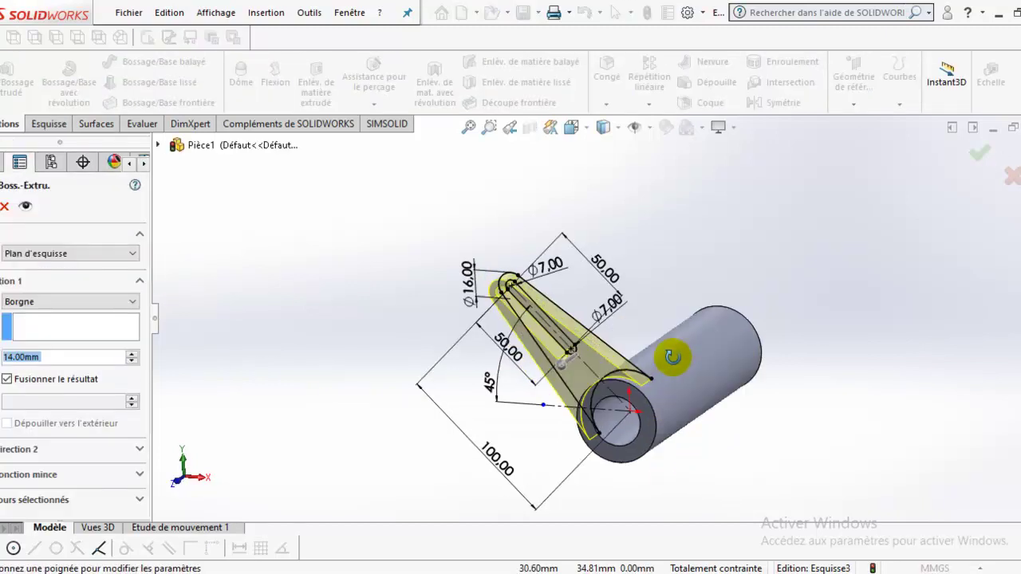
click(3, 303)
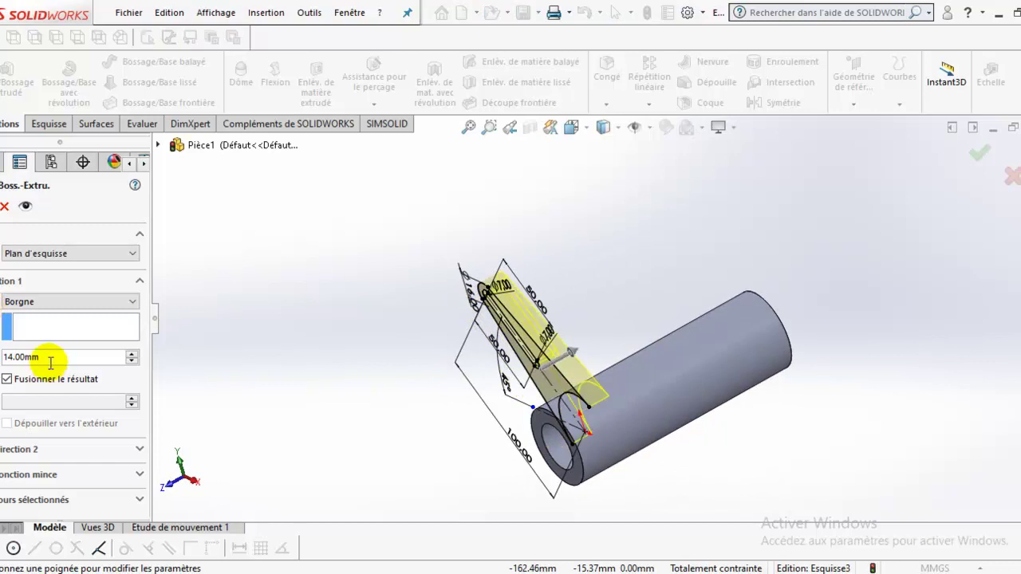
text(10)
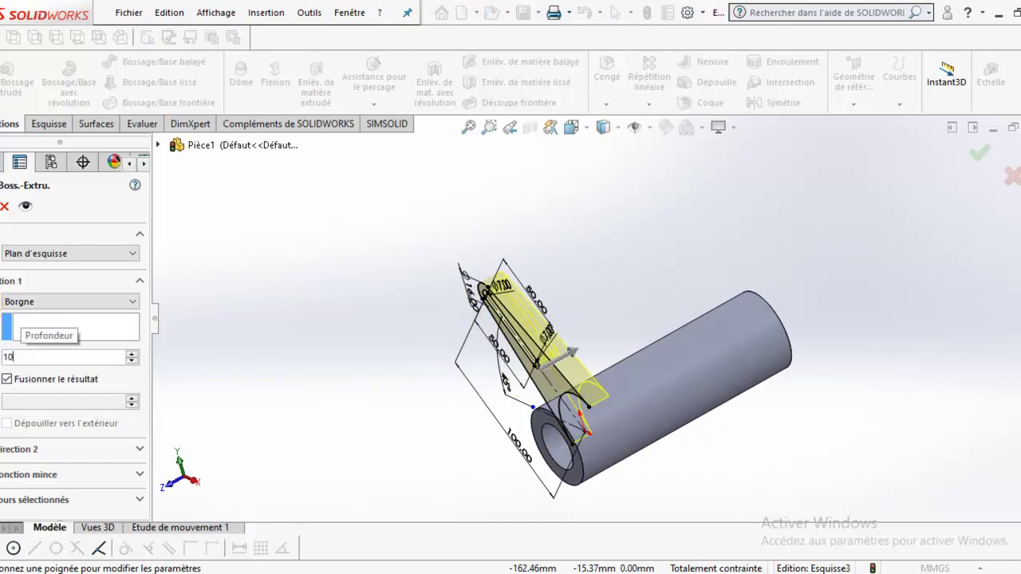
Circle the 10 mm rib thickness on the reference drawing in red
key(alt+Tab)
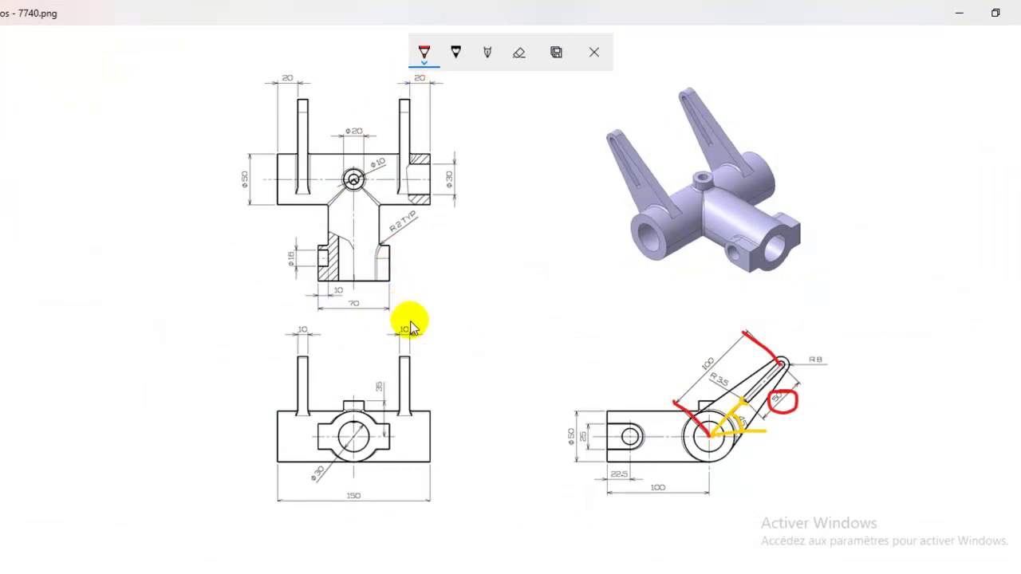
drag(412, 322, 423, 374)
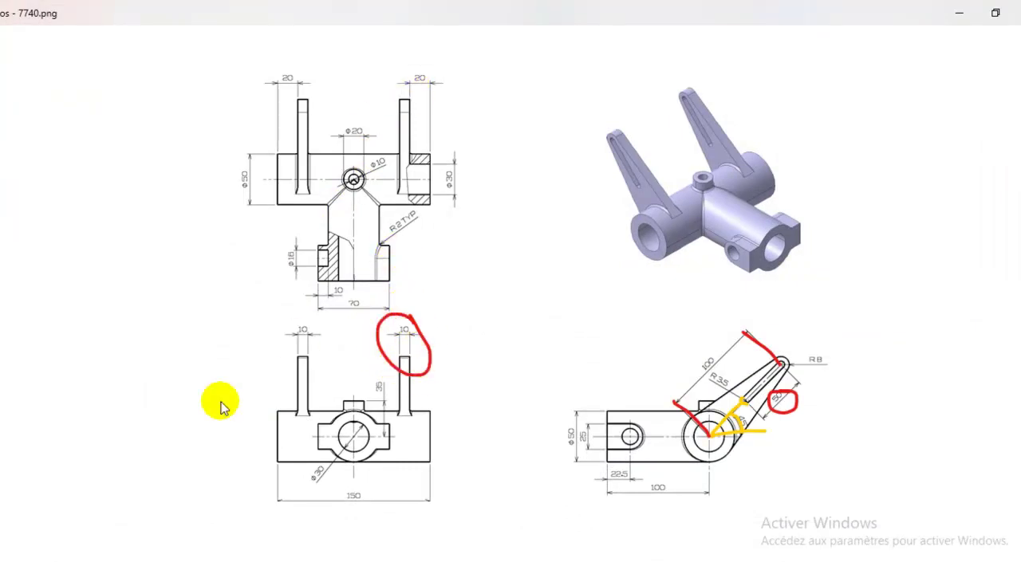
key(alt+Tab)
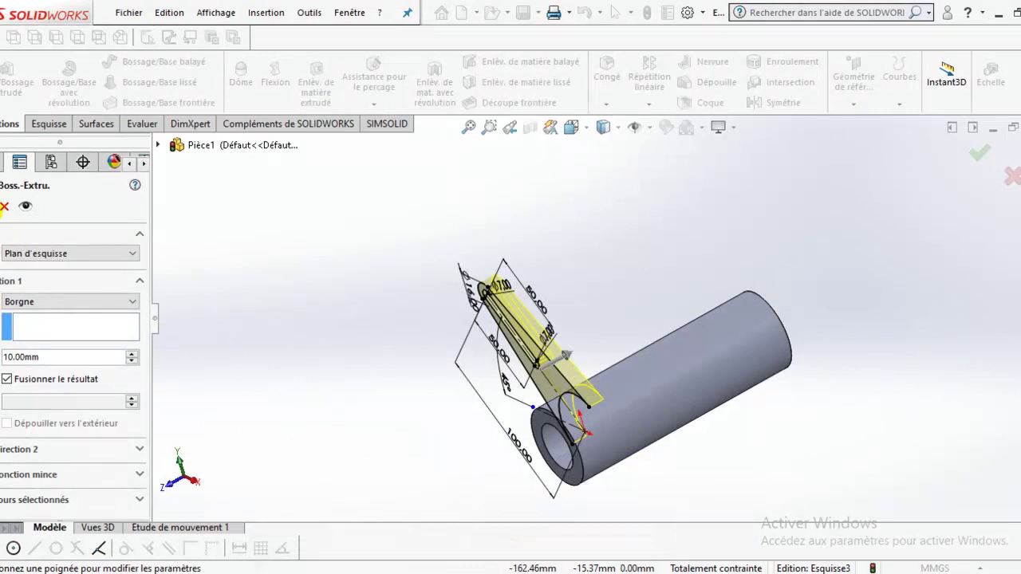
Confirm the 10 mm arm extrusion and start mirroring it about the front plane
key(Return)
mouse_move(489, 335)
middle_down()
mouse_move(501, 296)
mouse_move(476, 321)
middle_up()
click(778, 102)
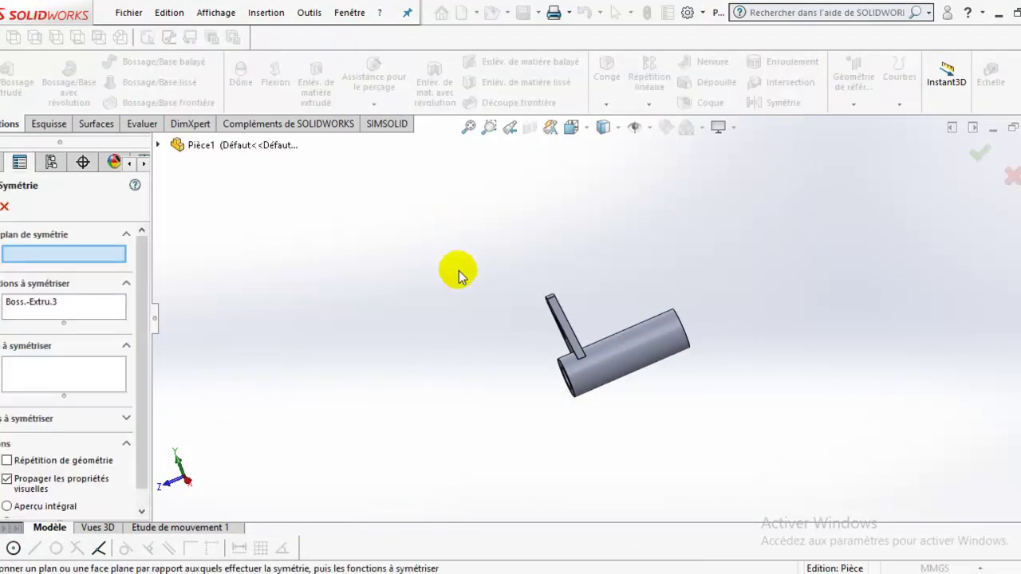
middle_drag(459, 275, 485, 330)
click(574, 336)
middle_drag(574, 335, 603, 368)
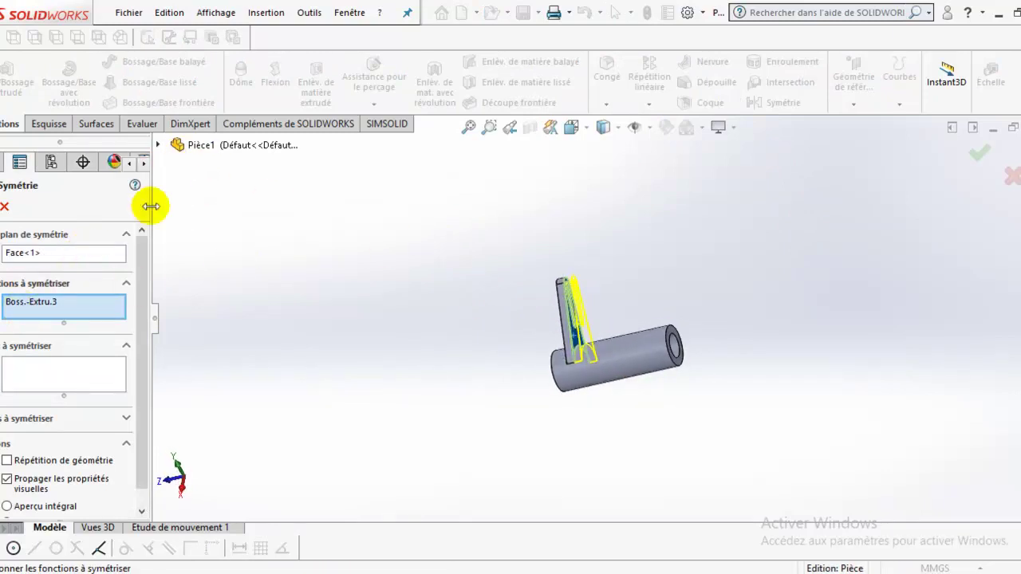
click(68, 254)
click(158, 145)
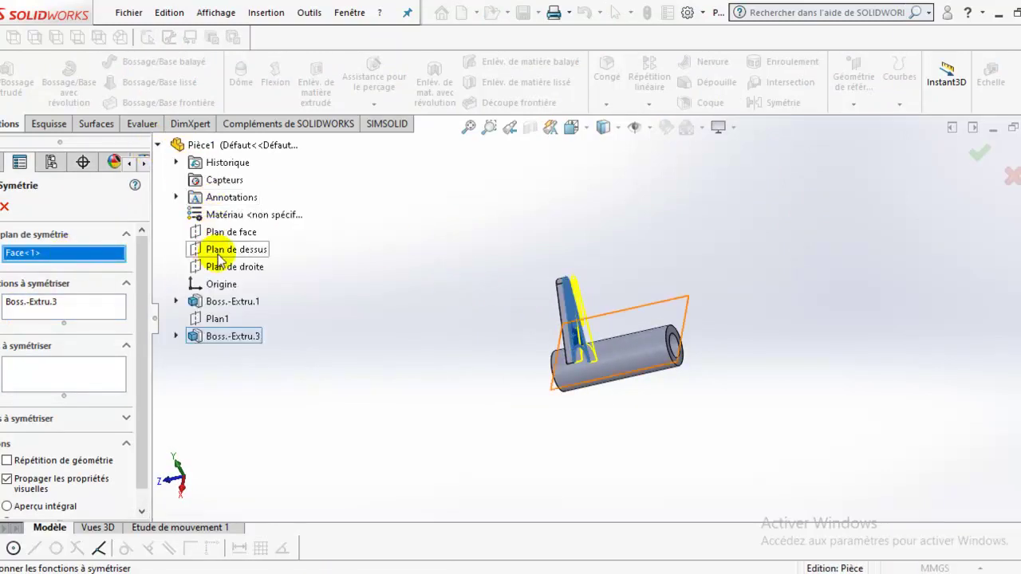
click(230, 232)
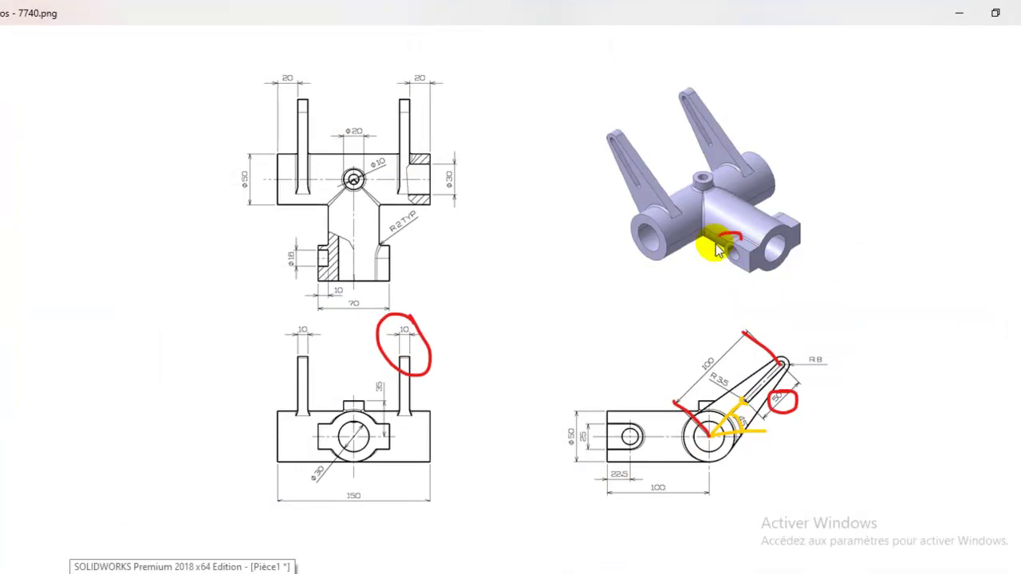
Circle the small hole on the drawing, cancel the mirror, and view the front plane head-on
drag(716, 244, 765, 253)
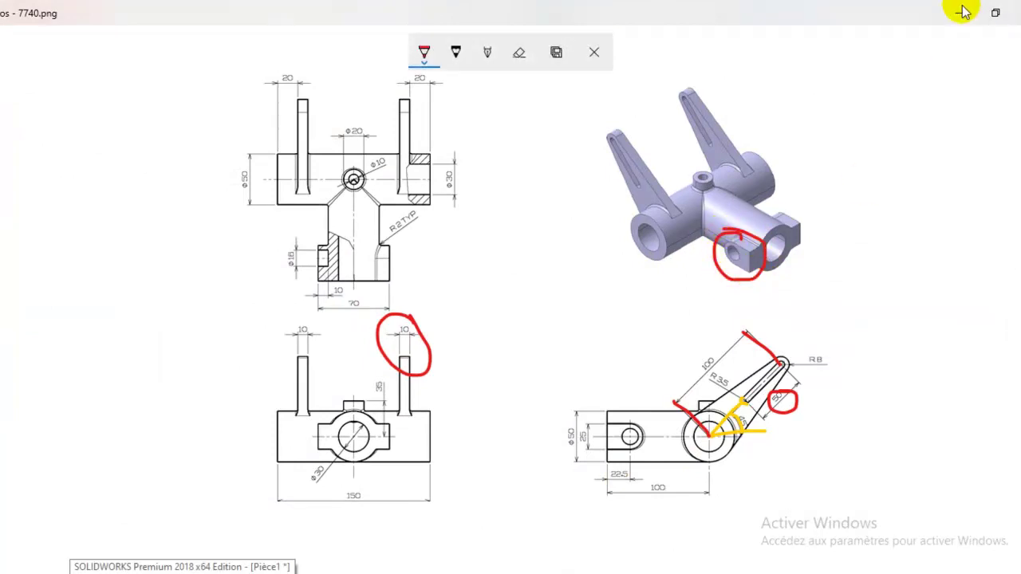
click(963, 11)
click(11, 199)
mouse_move(735, 363)
middle_down()
mouse_move(713, 300)
mouse_move(742, 376)
mouse_move(631, 303)
mouse_move(713, 323)
mouse_move(636, 381)
middle_up()
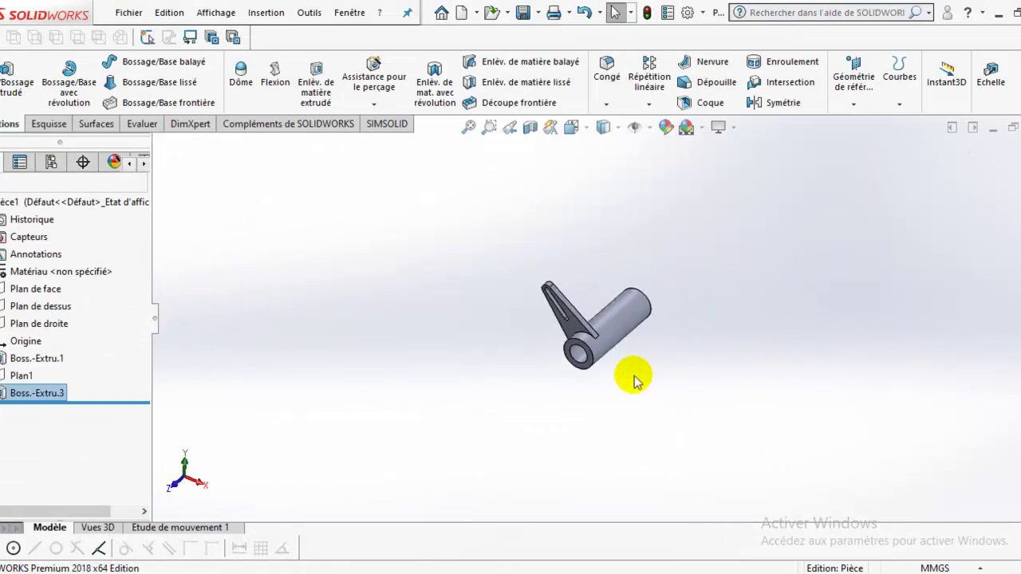
click(30, 289)
click(116, 272)
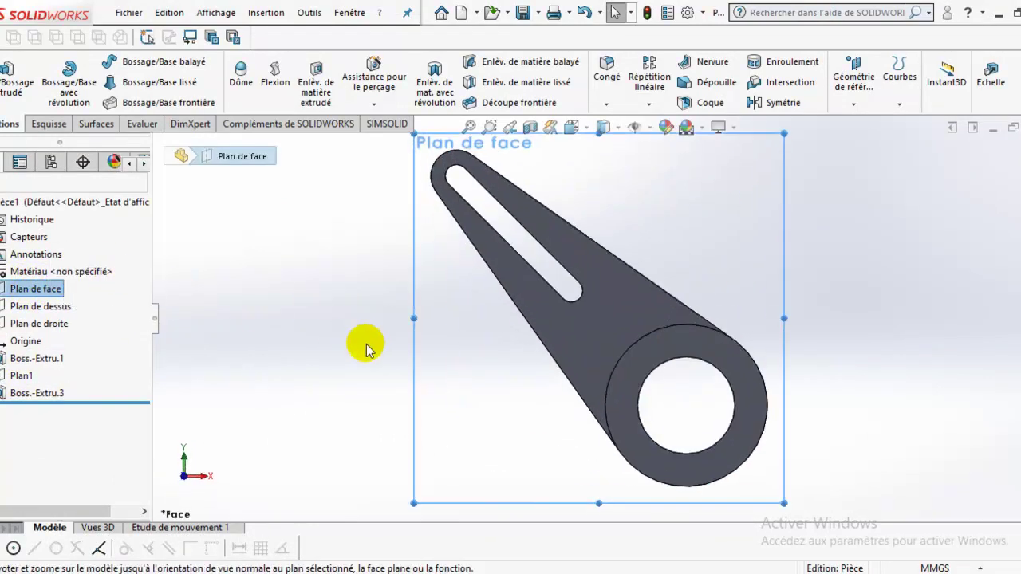
key(alt+Tab)
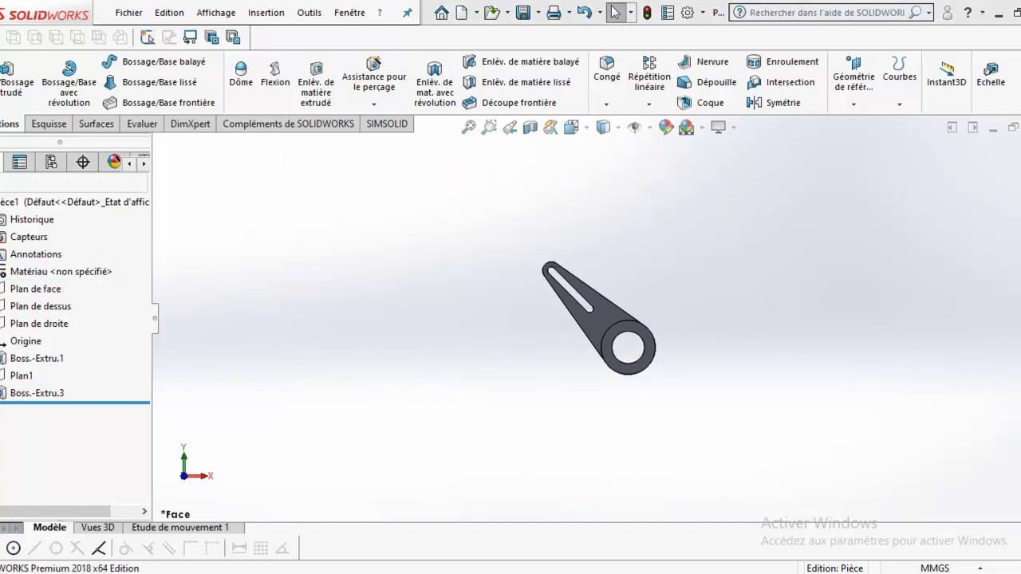
Mark the side tube's end, an arrow along its length, and the 100 dimension in red
mouse_move(786, 228)
mouse_down()
mouse_move(763, 246)
mouse_move(785, 223)
mouse_move(734, 203)
mouse_up()
drag(767, 273, 703, 232)
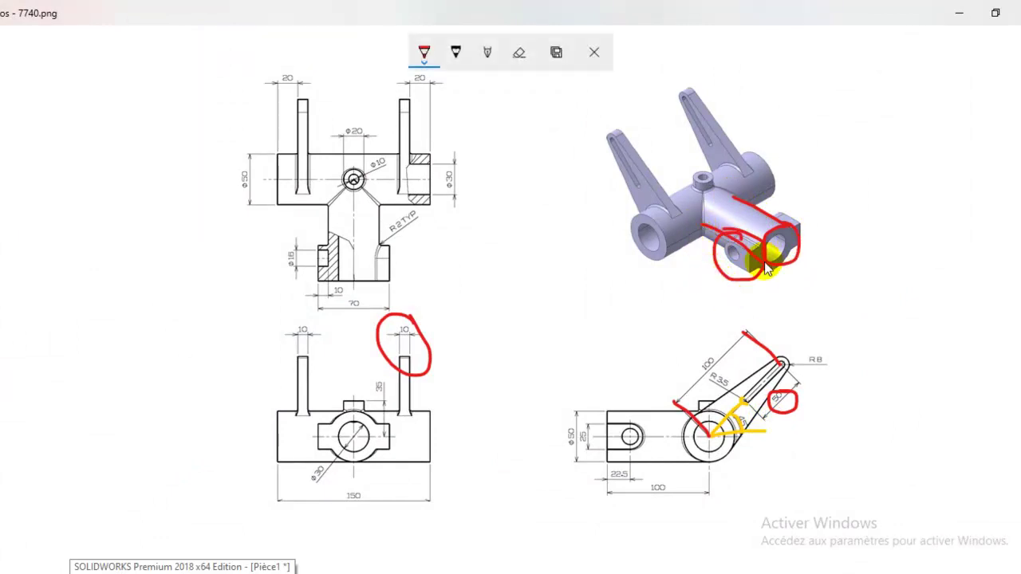
drag(772, 254, 683, 286)
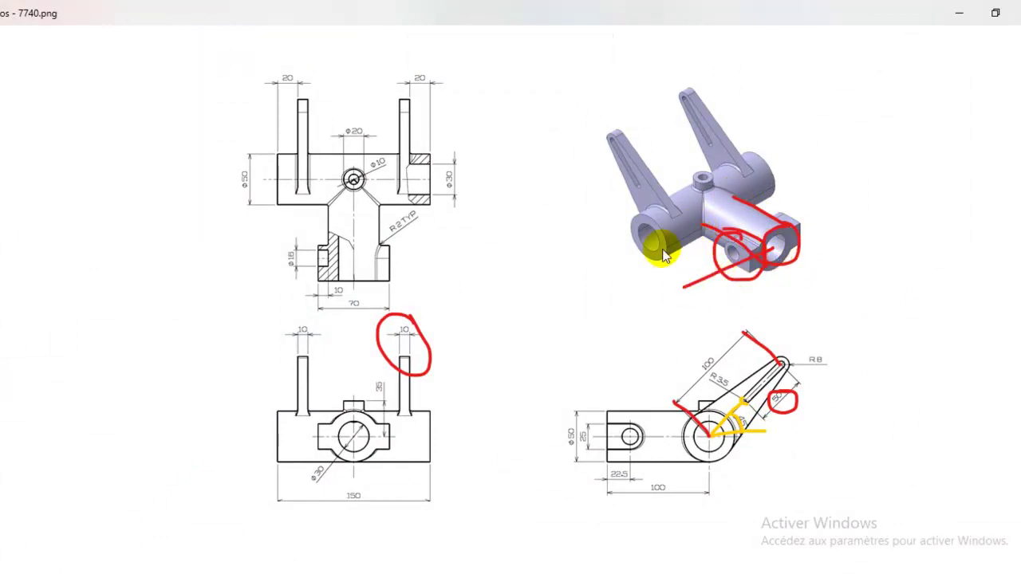
mouse_move(653, 237)
mouse_down()
mouse_move(627, 252)
mouse_move(674, 277)
mouse_up()
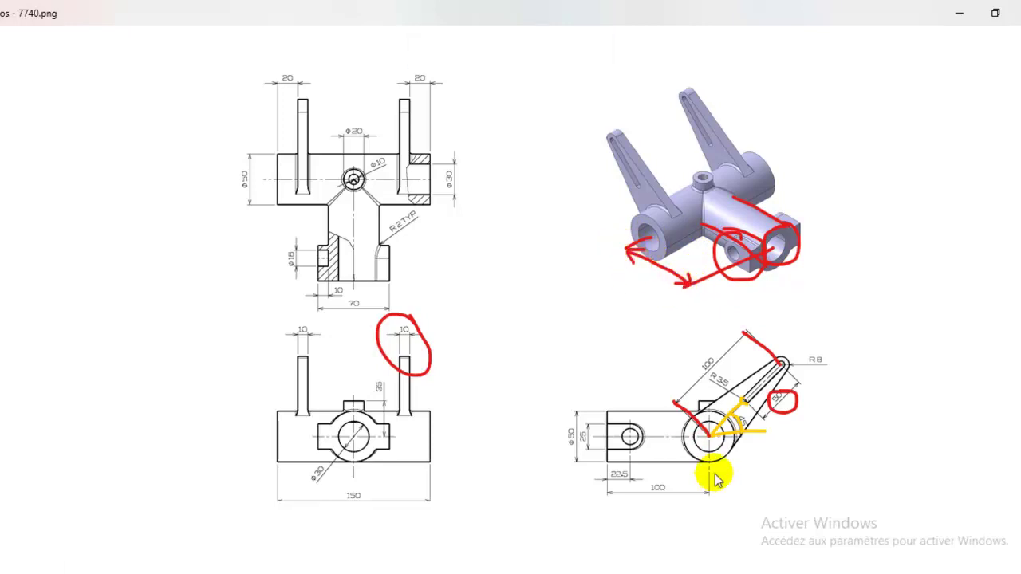
drag(658, 482, 669, 499)
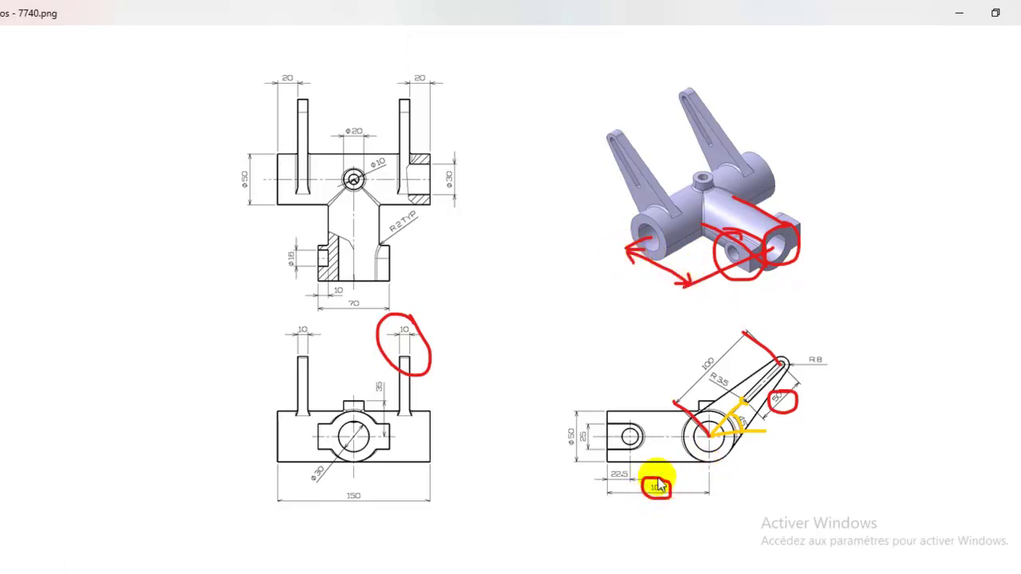
click(964, 13)
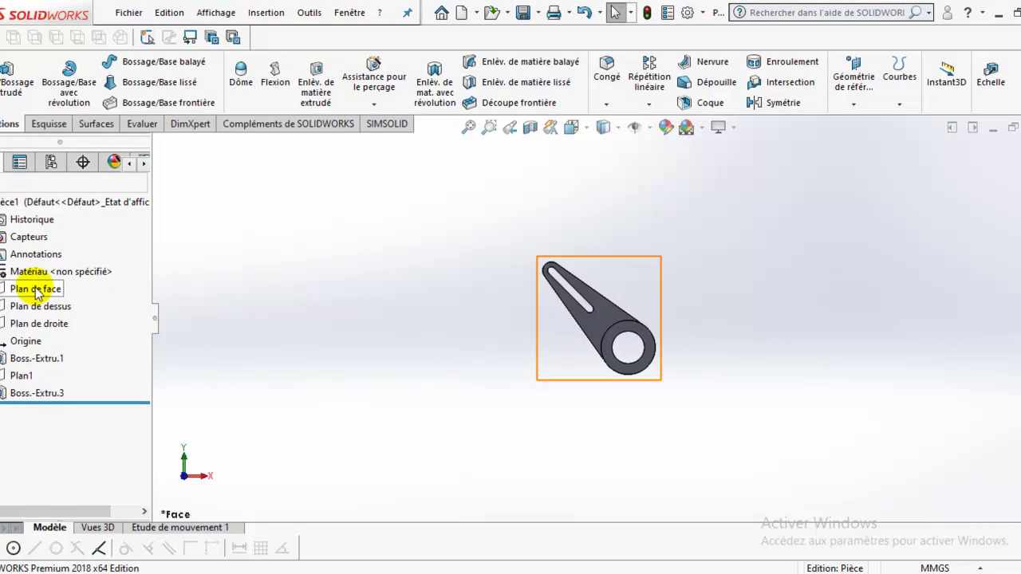
Create Plan2 offset 100 mm from the right plane
click(38, 327)
click(865, 104)
click(873, 123)
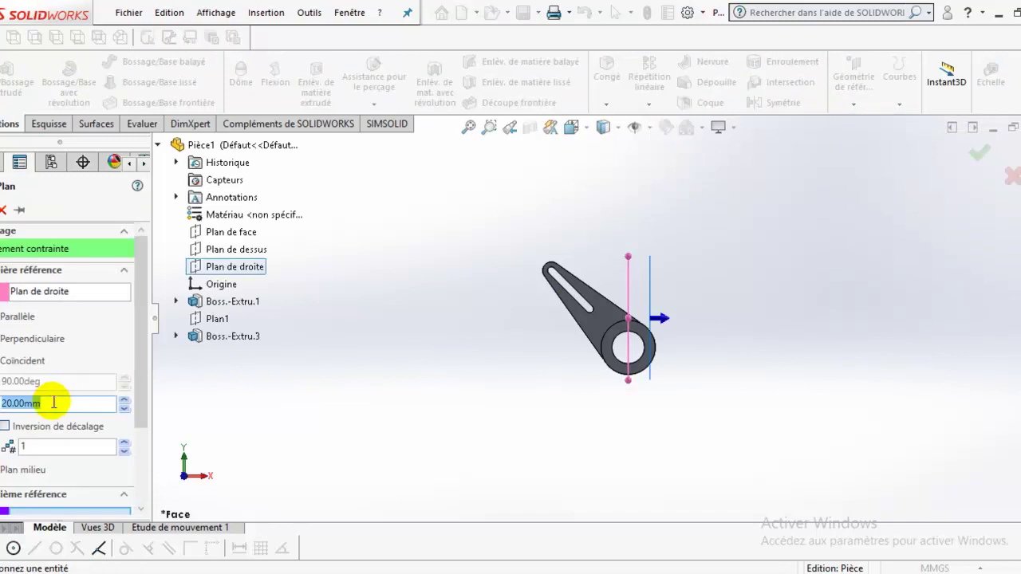
text(100)
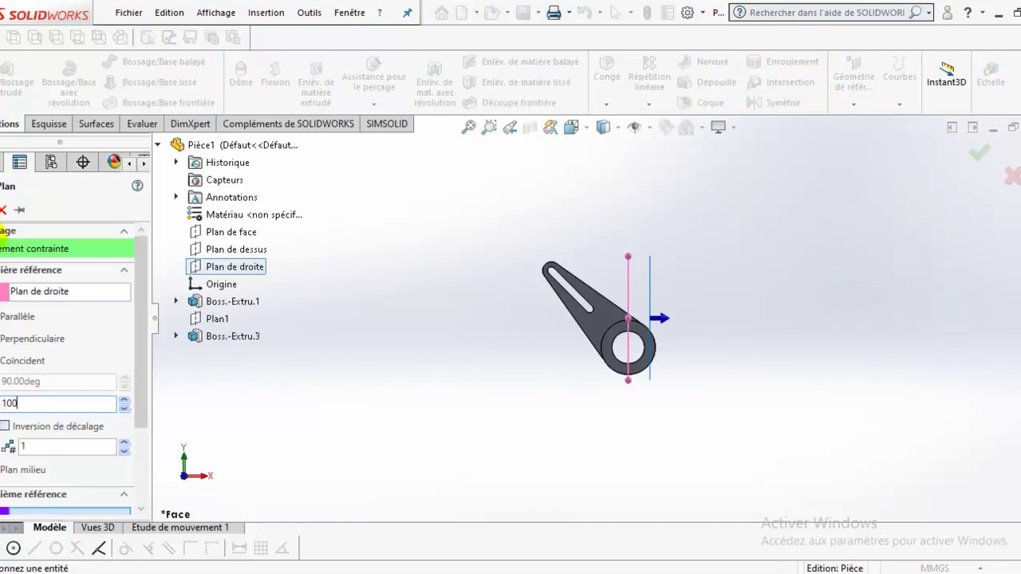
key(Return)
key(Return)
key(ctrl+8)
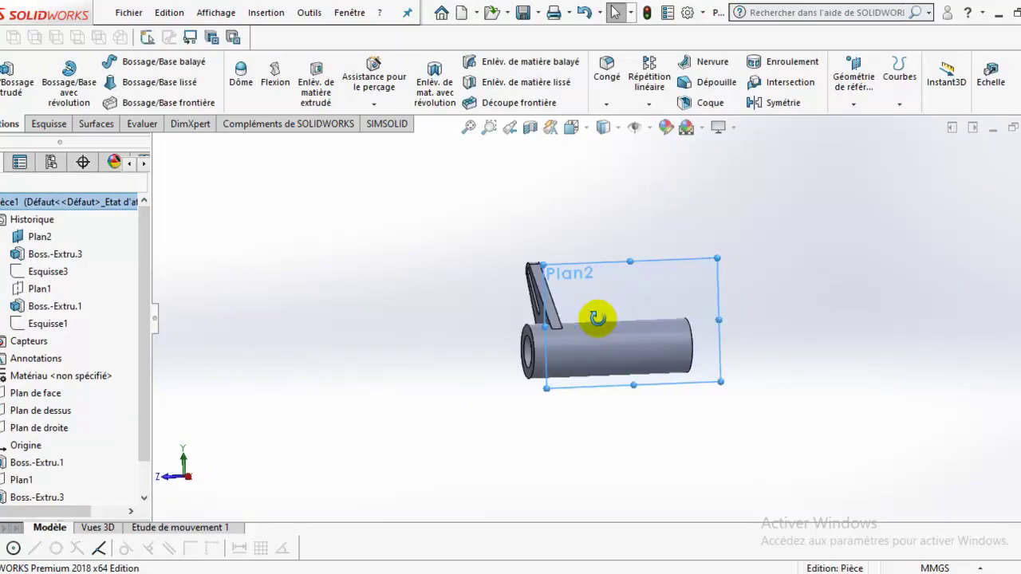
View Plan2 head-on, hide it, and bring the annotated drawing back
scroll(119, 451, down, 2)
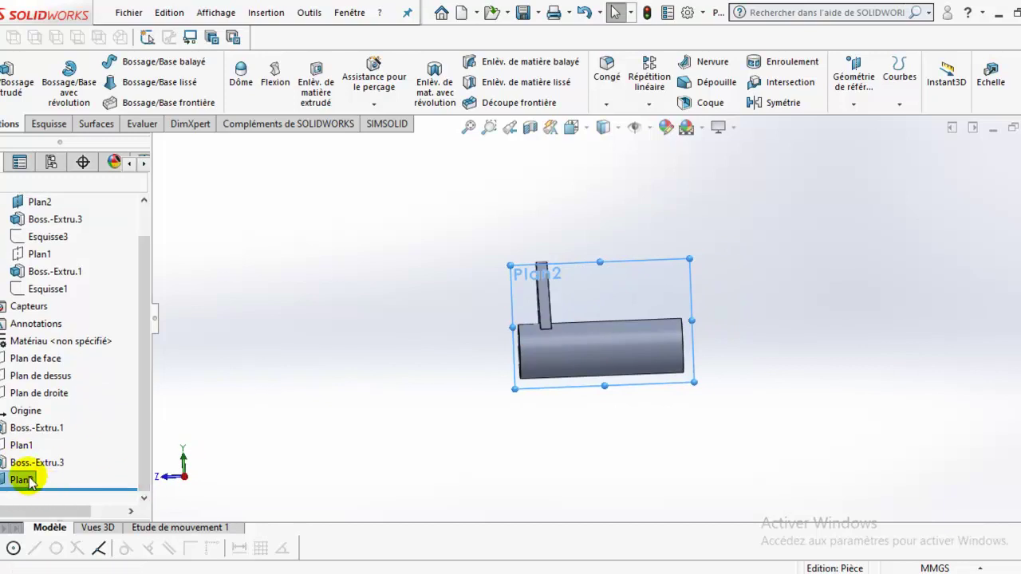
click(28, 480)
click(113, 453)
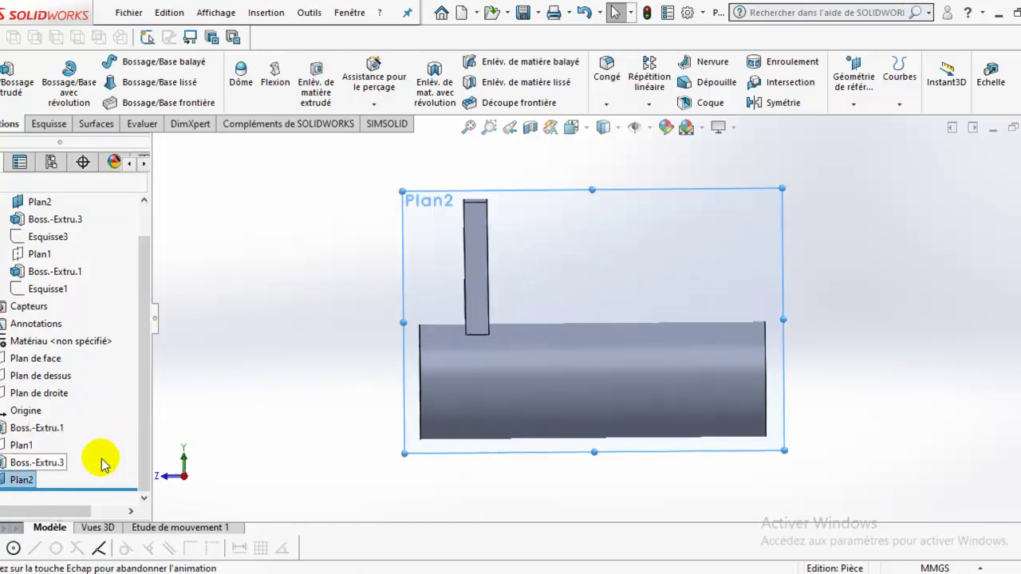
right_click(11, 479)
click(36, 250)
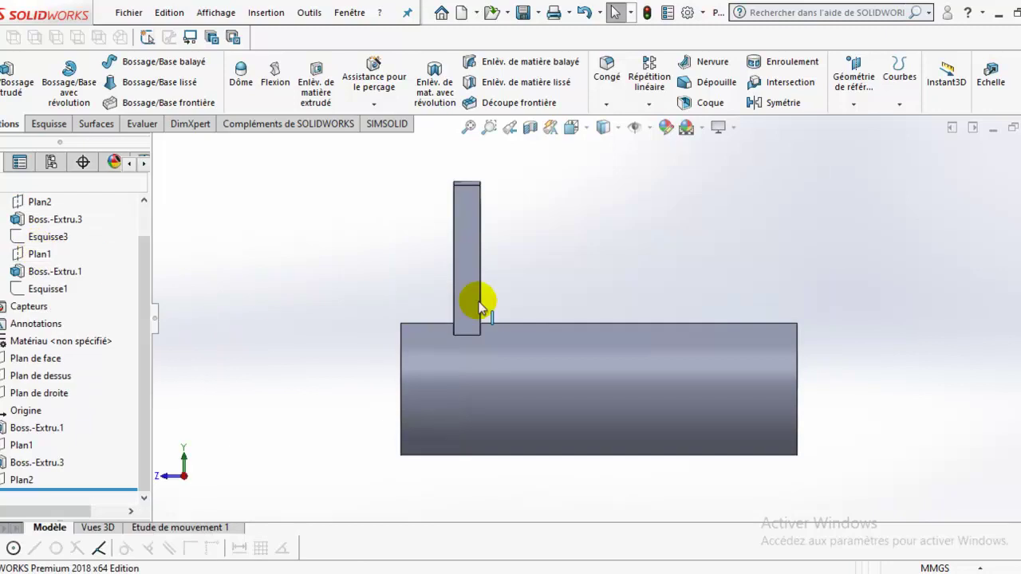
click(148, 558)
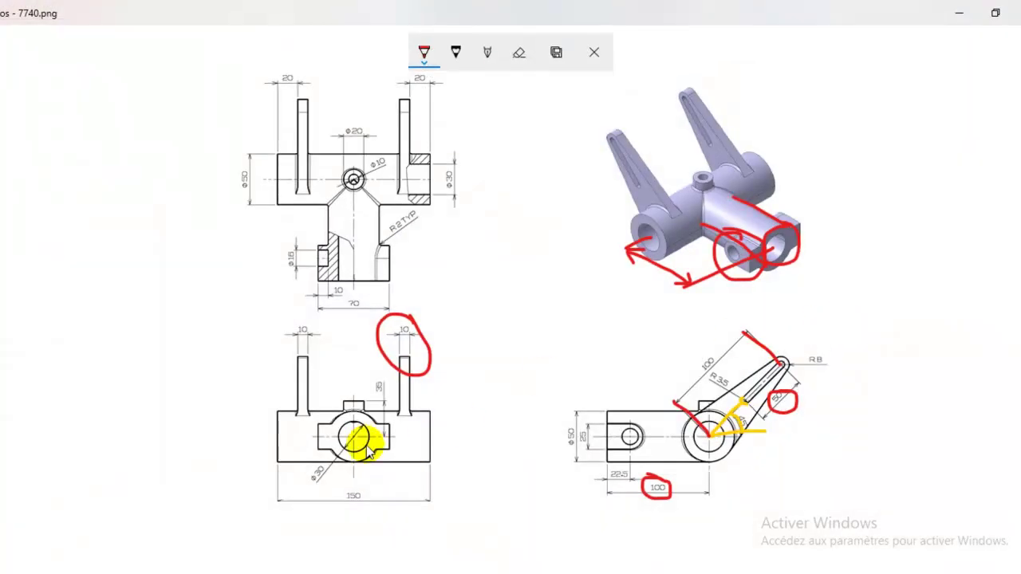
Draw red lines at the Ø50 tube edges and an arrow across the Ø30 hole
drag(572, 411, 610, 412)
drag(610, 460, 574, 459)
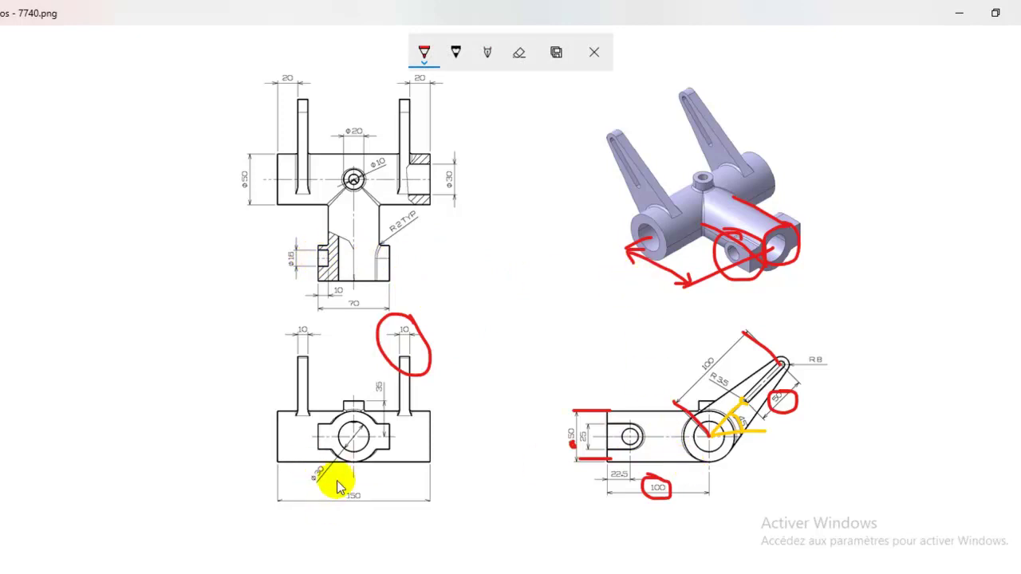
drag(363, 428, 344, 446)
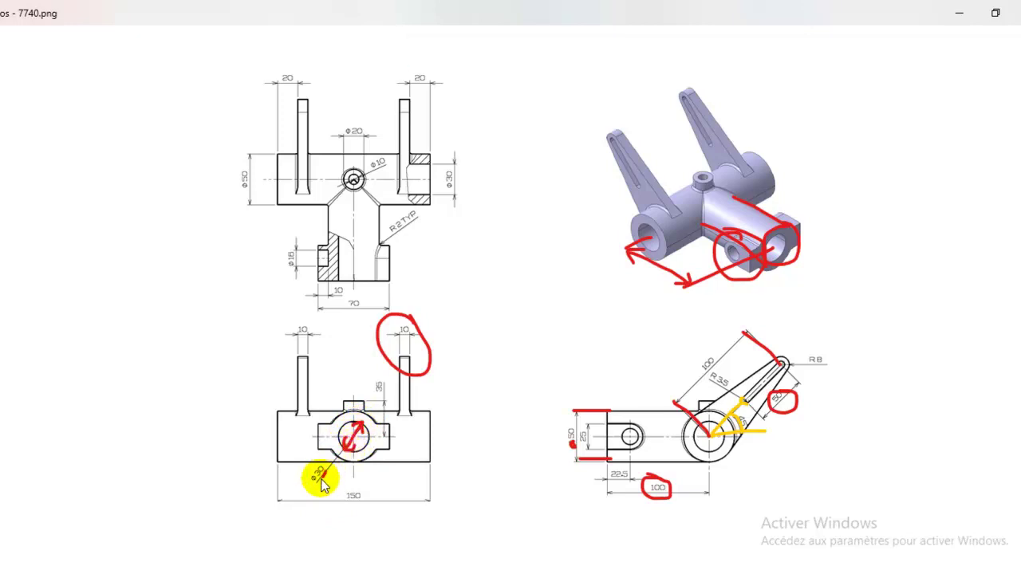
click(960, 12)
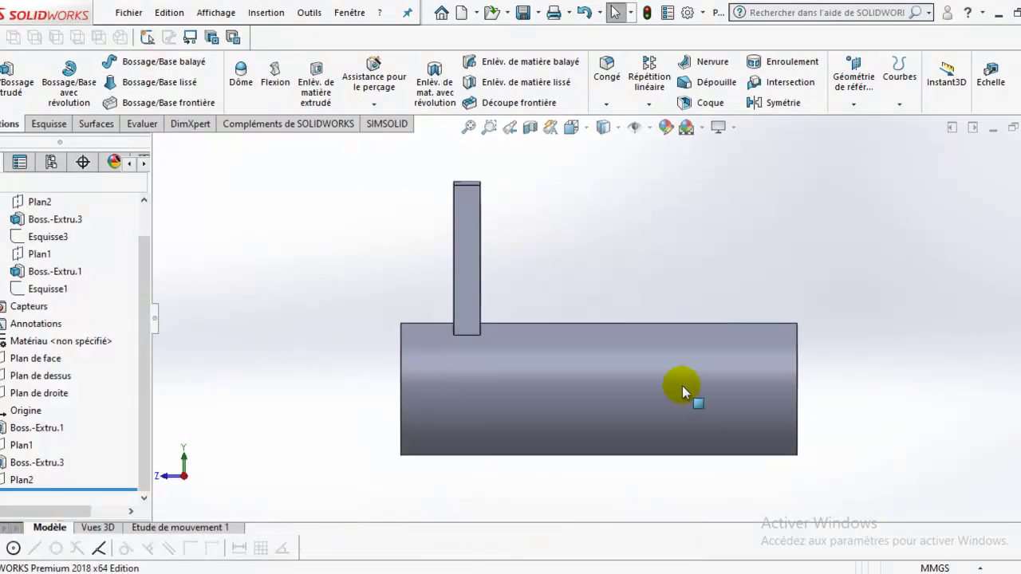
Draw two concentric centre-radius circles on Plan2, centred on the tube axis
click(48, 124)
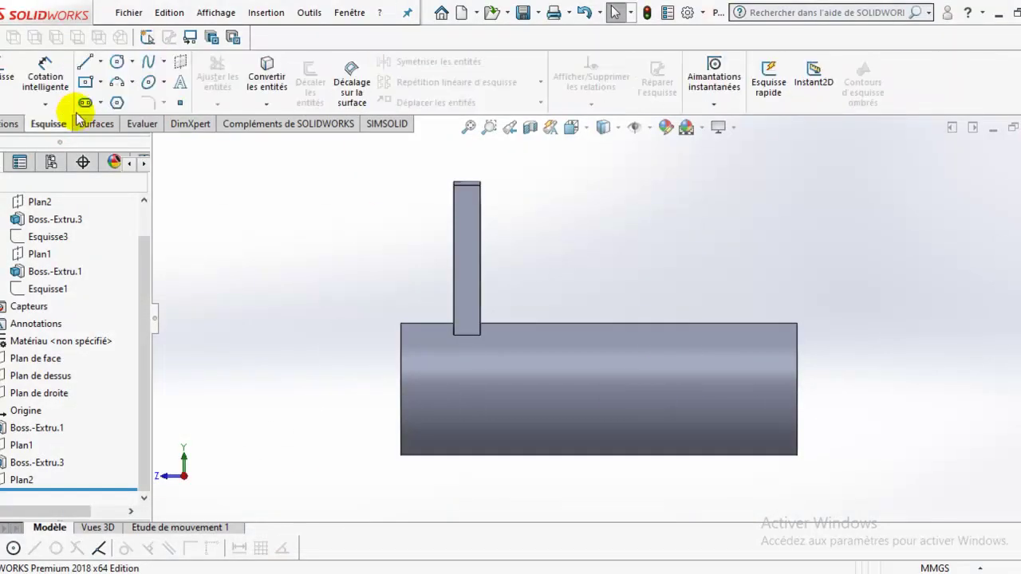
click(133, 63)
click(131, 80)
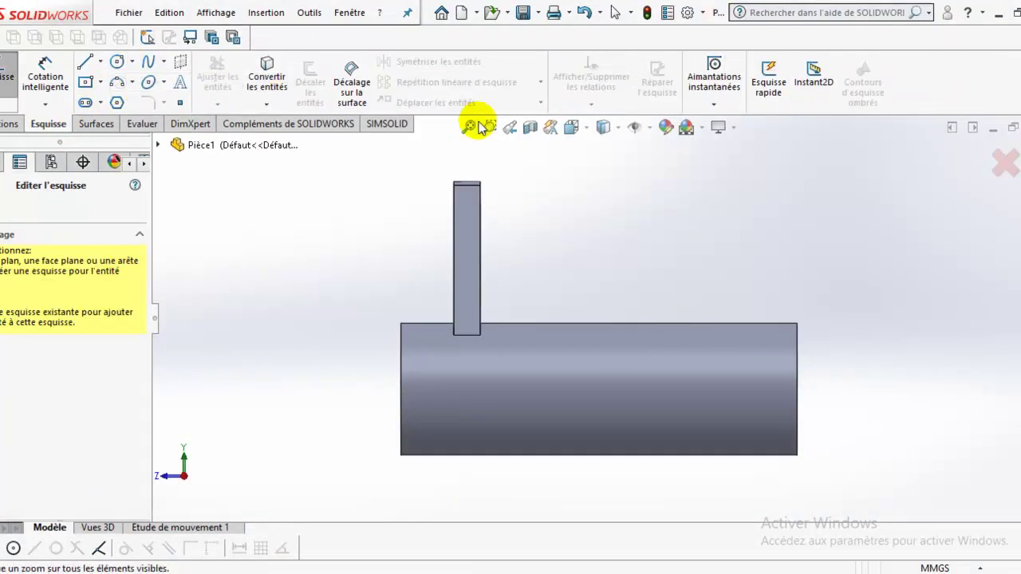
click(158, 145)
click(217, 353)
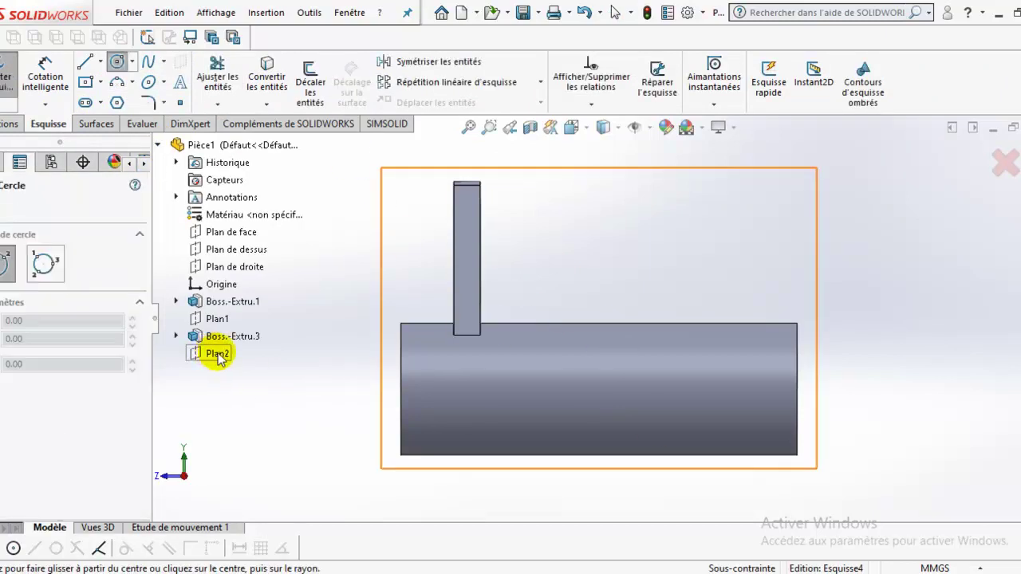
click(599, 388)
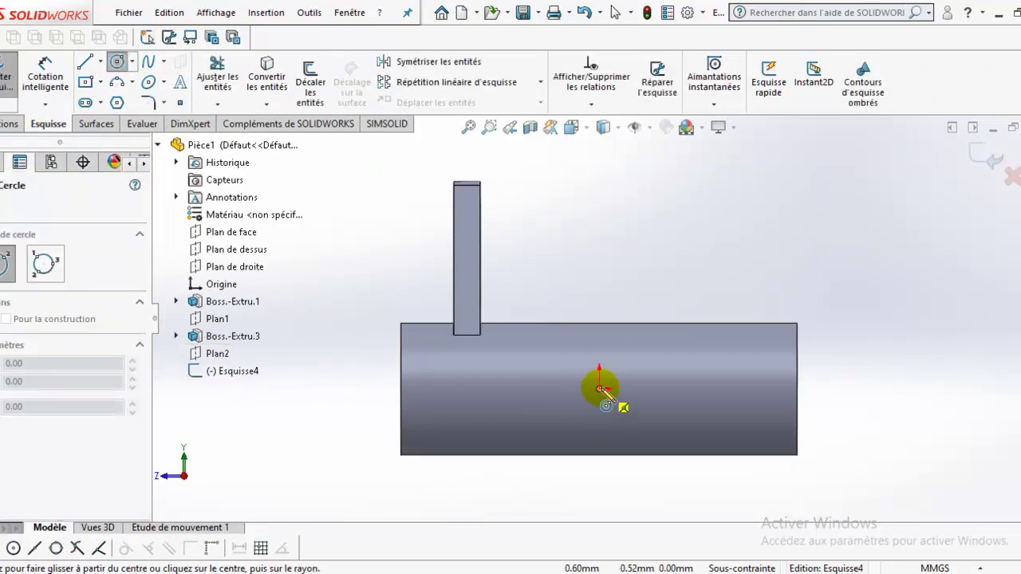
click(614, 325)
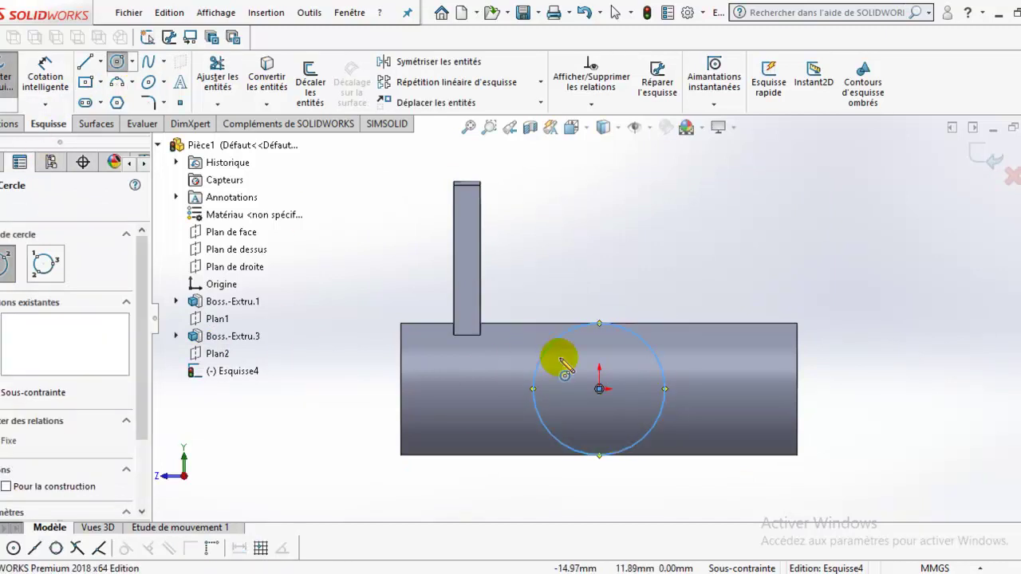
click(600, 389)
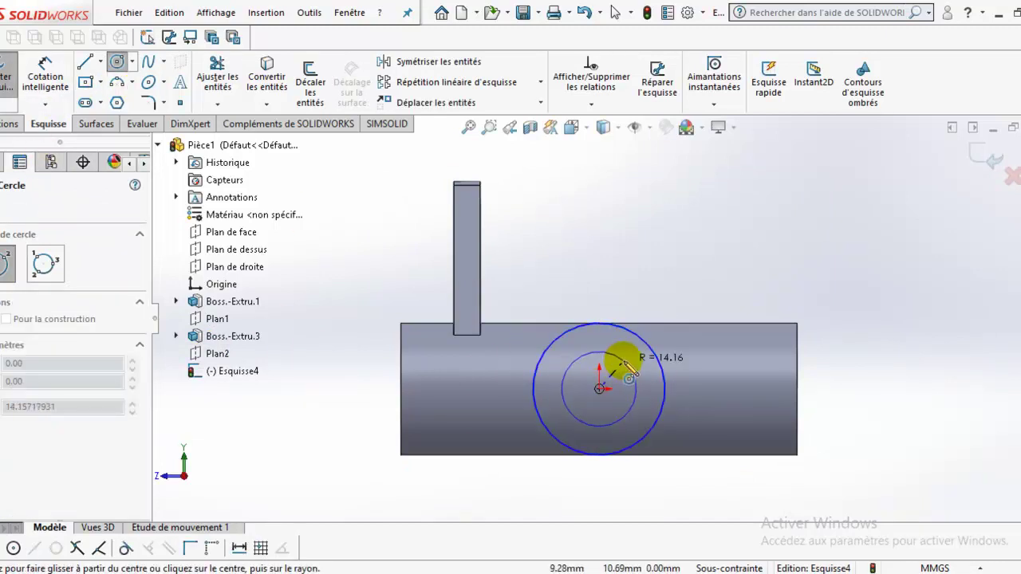
click(624, 363)
Dimension the outer circle Ø50 and the inner circle Ø30
click(44, 72)
click(661, 413)
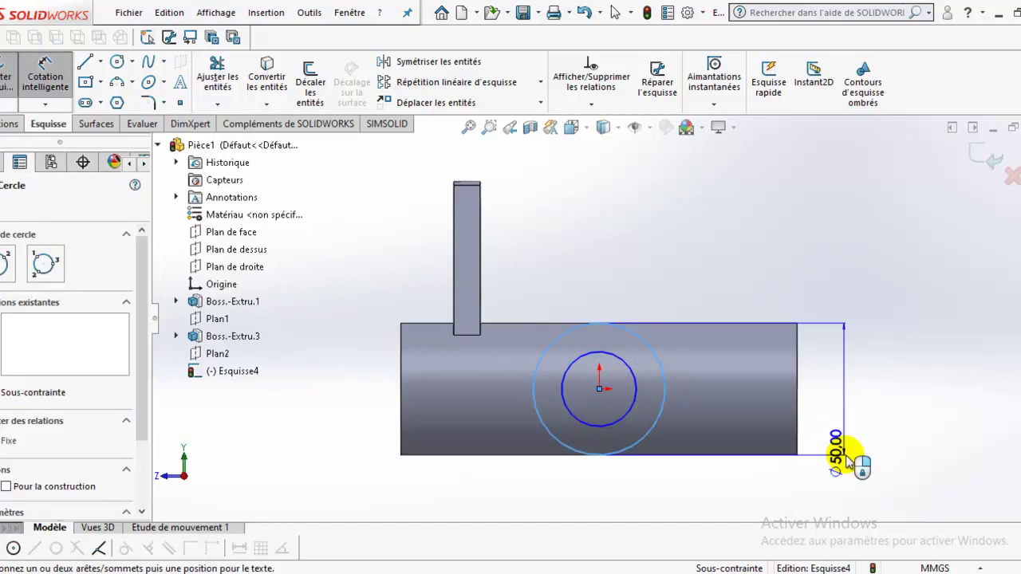
click(850, 462)
key(Return)
click(624, 426)
click(765, 508)
text(30)
key(Return)
Start an extruded boss from the ring sketch, viewed isometrically
mouse_move(581, 392)
middle_down()
mouse_move(532, 433)
mouse_move(597, 417)
mouse_move(643, 426)
middle_up()
click(7, 124)
click(7, 70)
Reverse the extrusion toward the main tube, end it 'Jusqu'à la prochaine surface', and accept
mouse_move(767, 372)
middle_down()
mouse_move(734, 414)
mouse_move(754, 409)
mouse_move(626, 352)
middle_up()
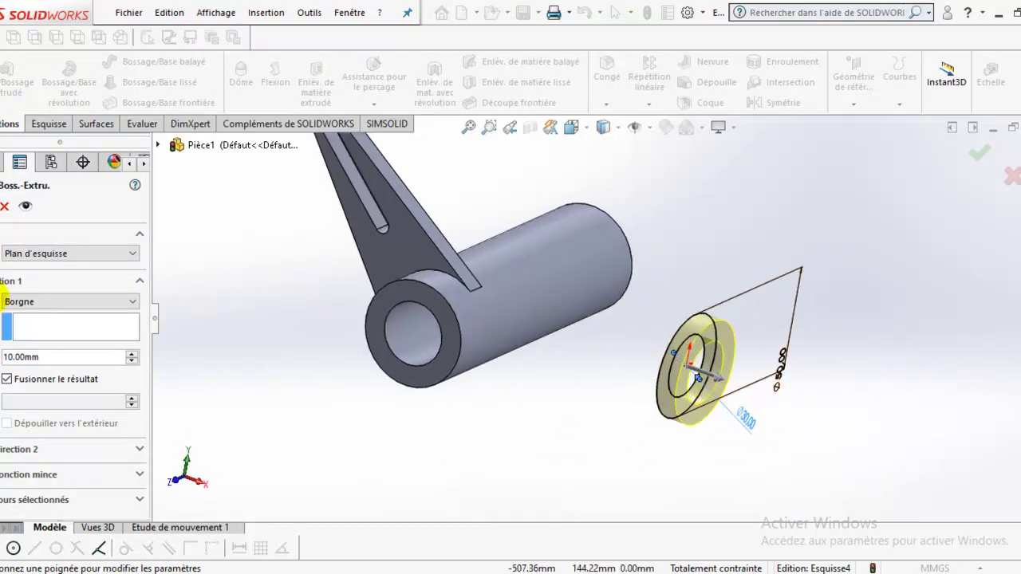
click(2, 302)
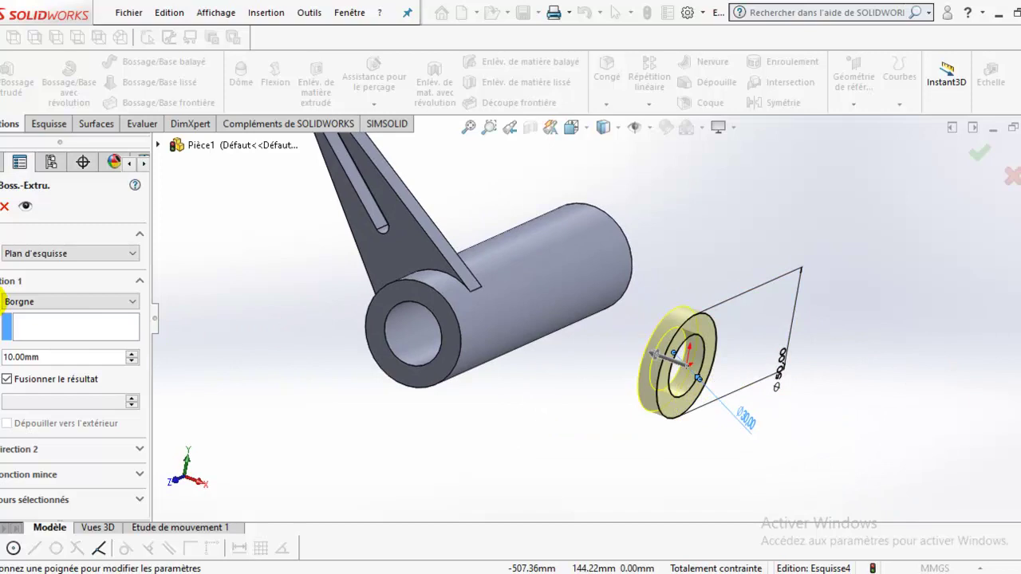
click(17, 303)
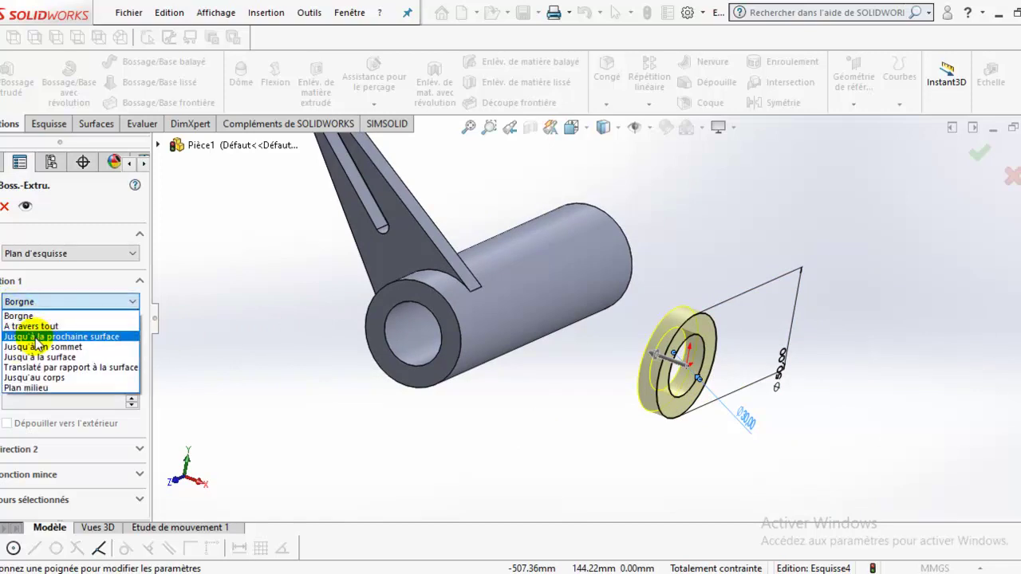
click(35, 336)
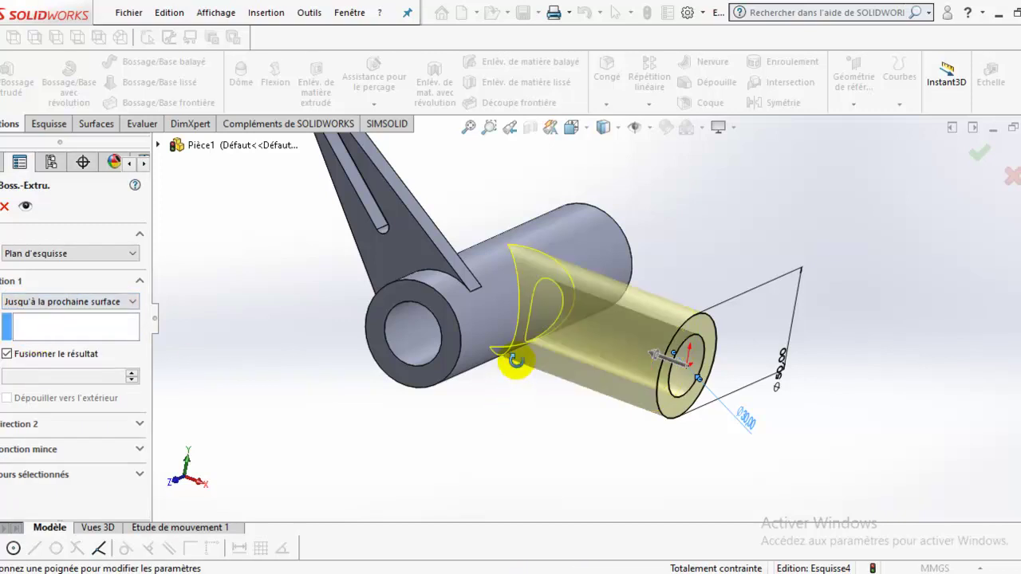
middle_drag(513, 358, 946, 178)
click(954, 164)
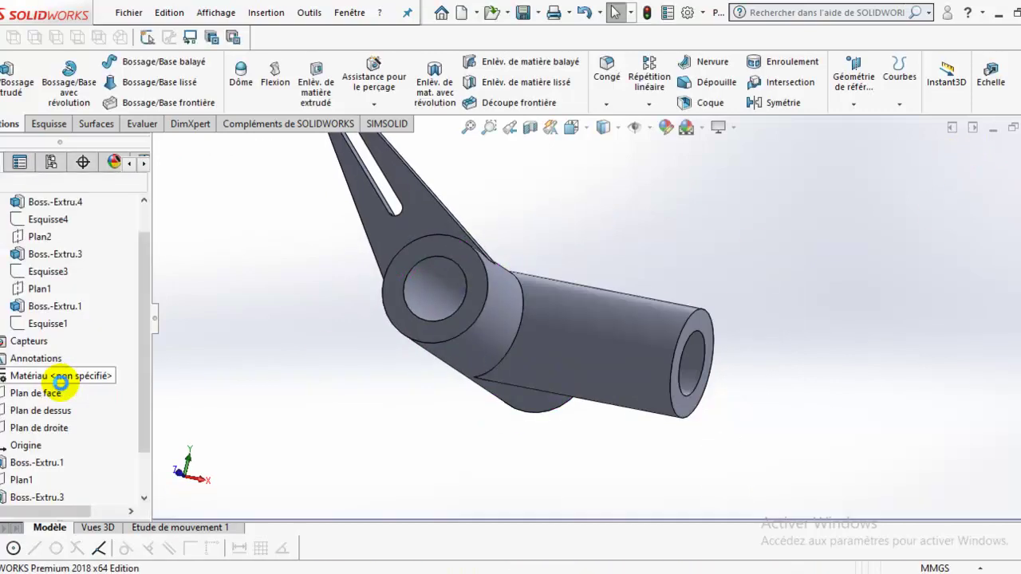
scroll(135, 435, down, 2)
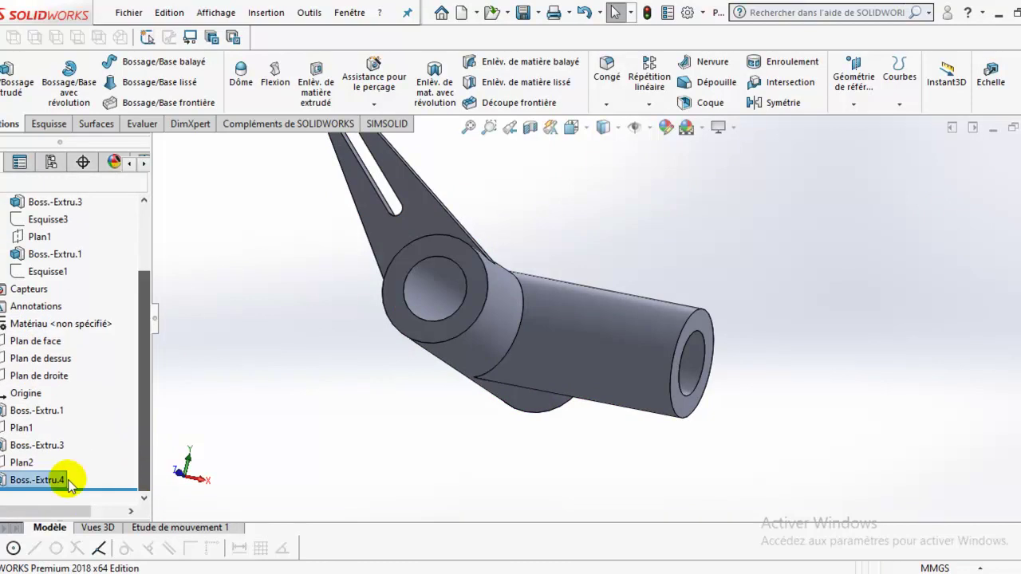
right_click(64, 479)
click(49, 245)
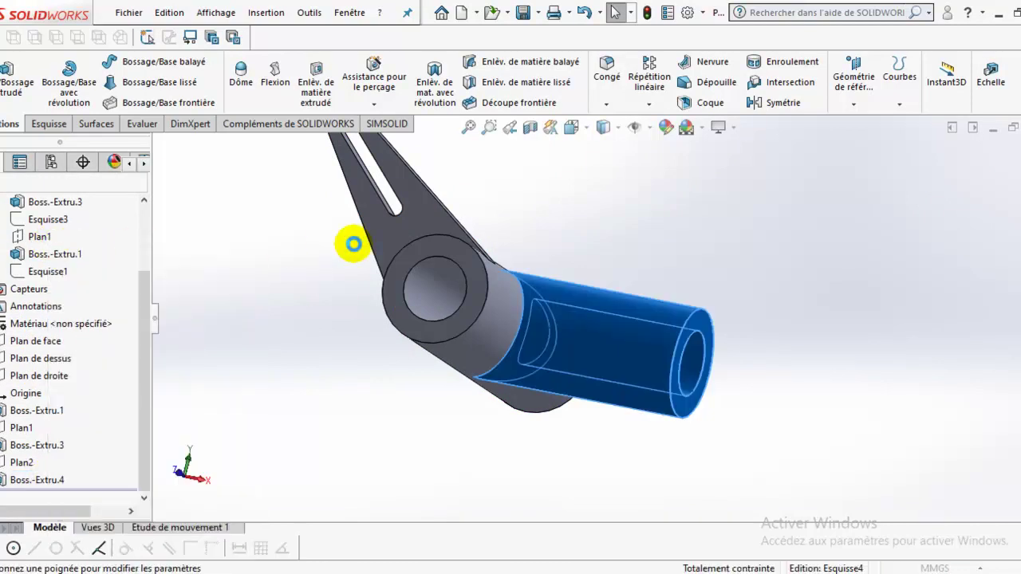
click(117, 303)
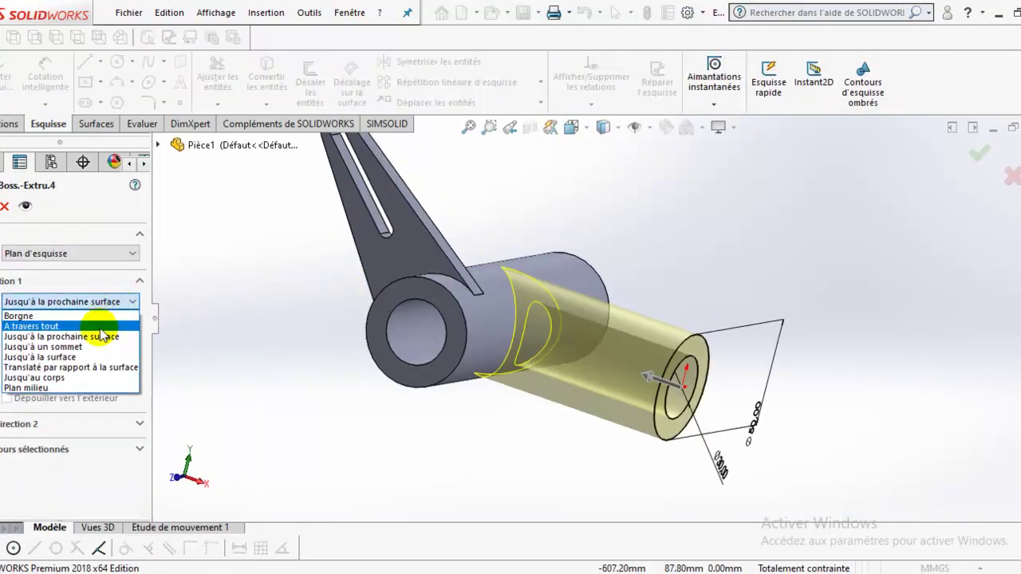
click(95, 356)
click(490, 333)
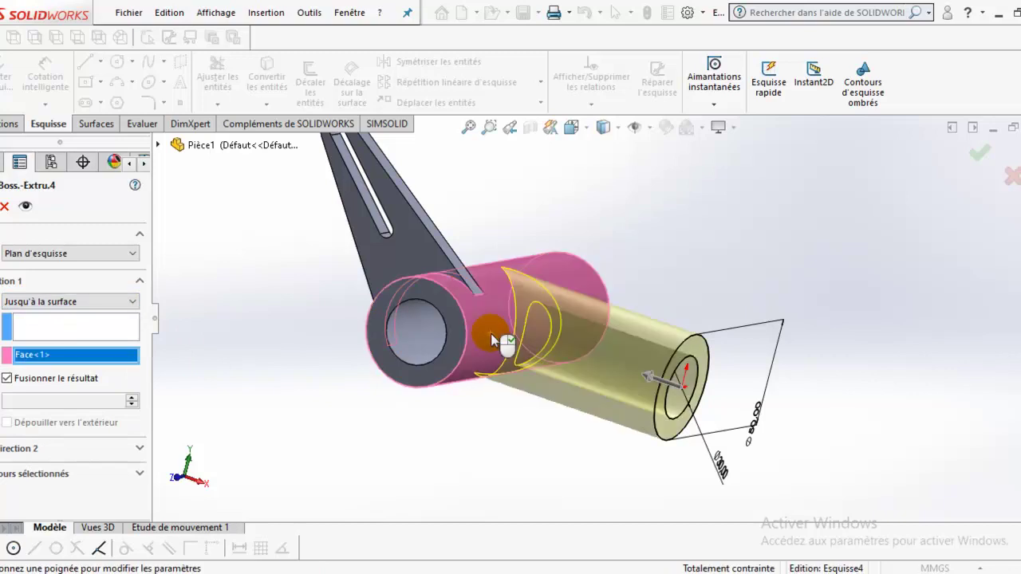
click(107, 302)
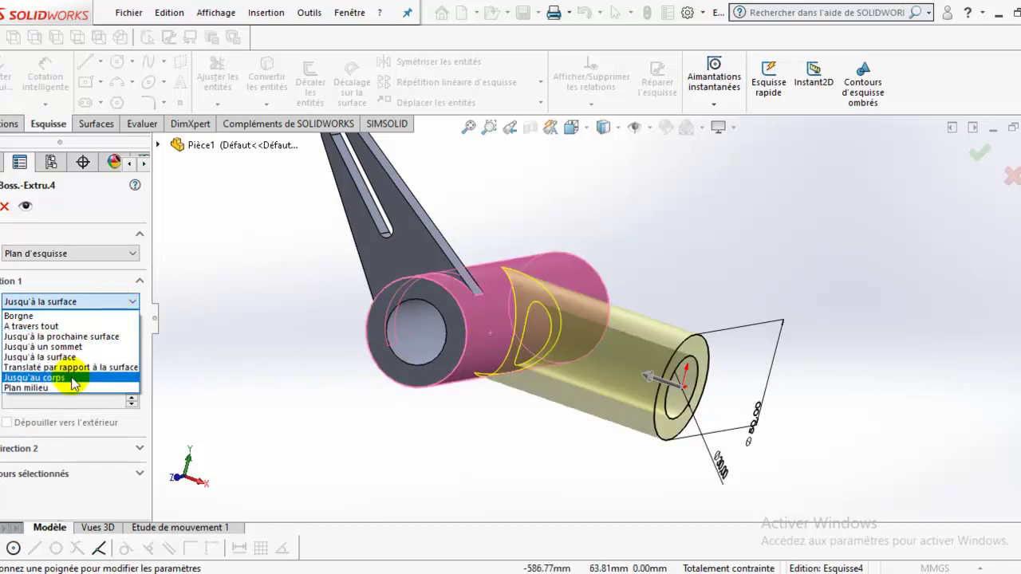
click(75, 379)
click(519, 306)
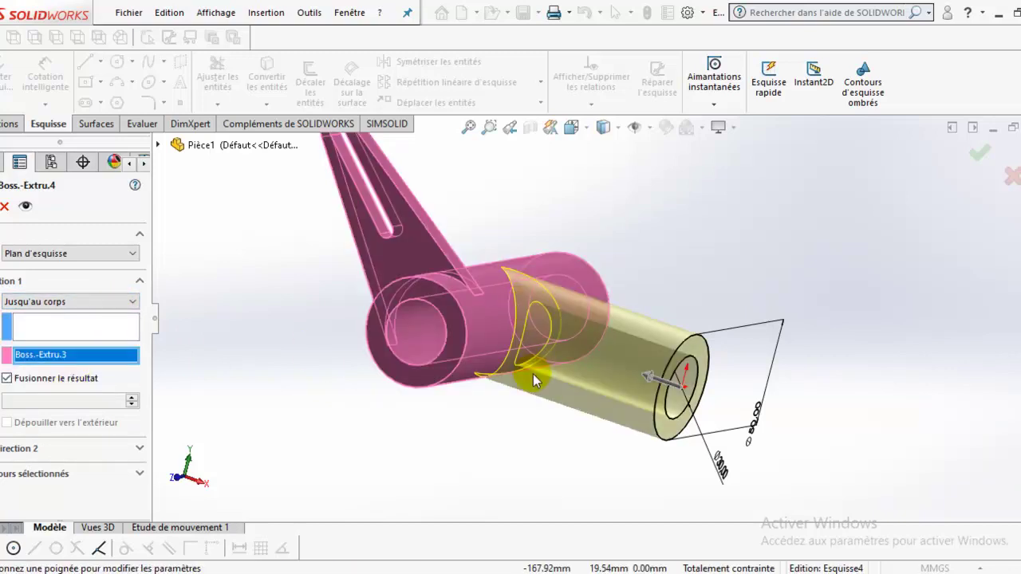
middle_drag(533, 374, 479, 412)
click(123, 301)
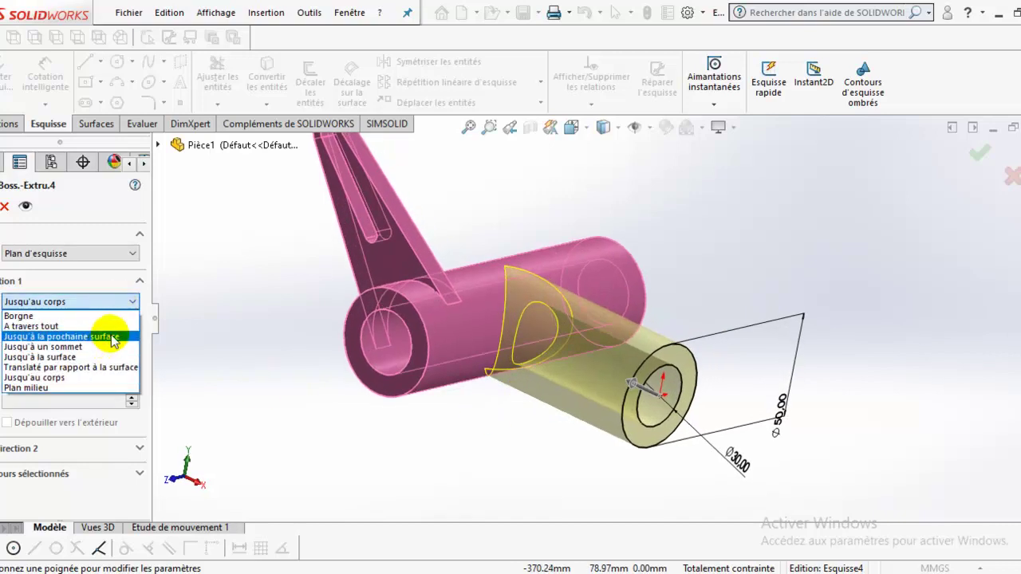
click(114, 336)
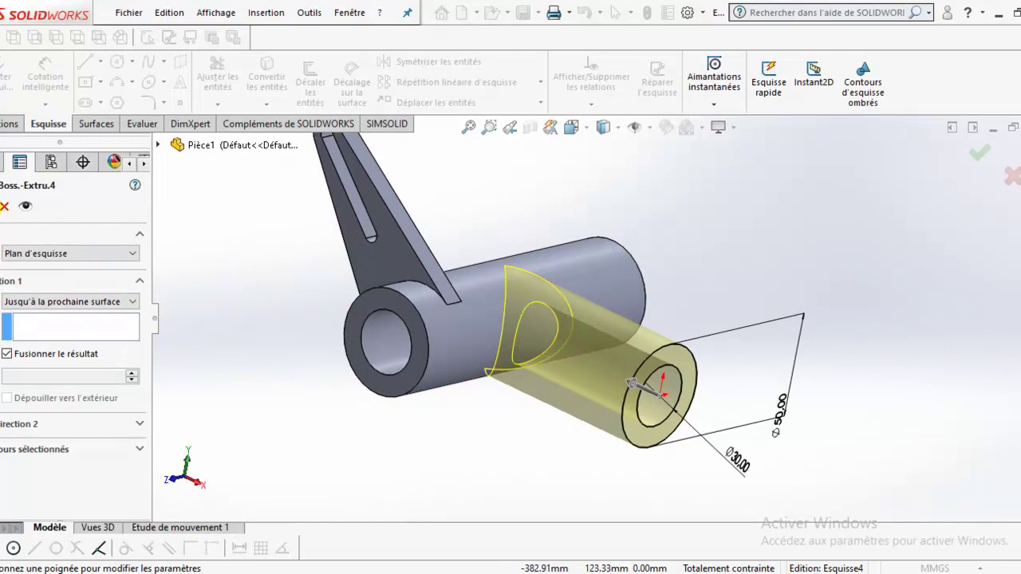
click(3, 205)
mouse_move(559, 188)
middle_down()
mouse_move(588, 246)
mouse_move(537, 233)
mouse_move(553, 423)
mouse_move(677, 292)
mouse_move(657, 443)
mouse_move(689, 346)
middle_up()
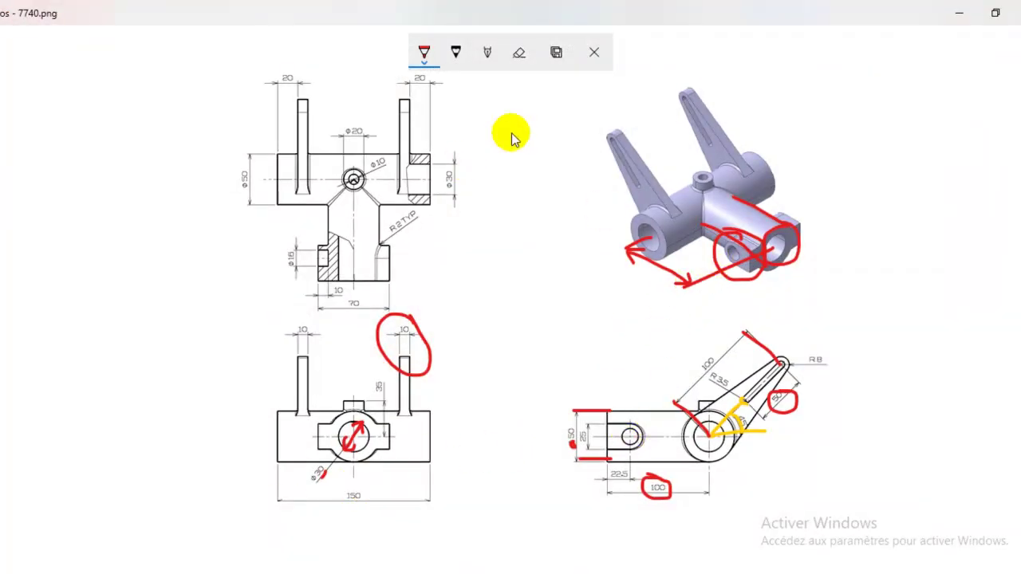
Erase all existing ink, then circle the side-tube boss on the 3D view in red
click(519, 52)
click(550, 95)
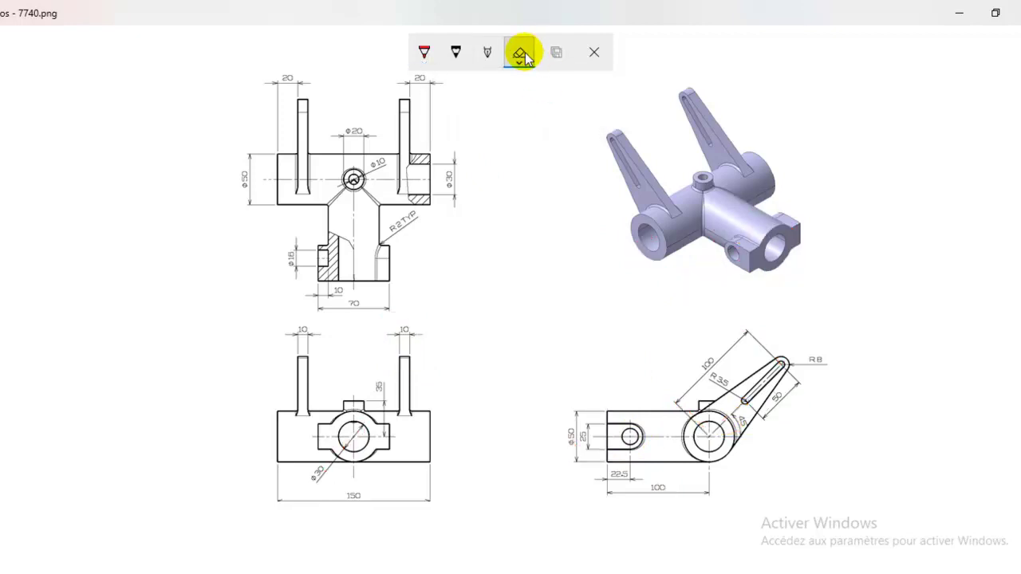
click(423, 52)
drag(745, 244, 734, 249)
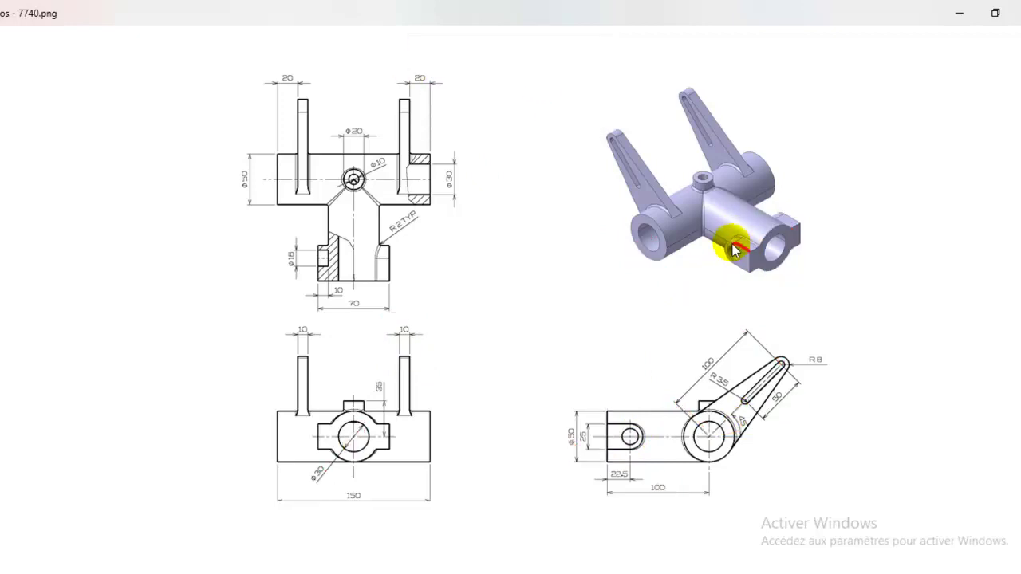
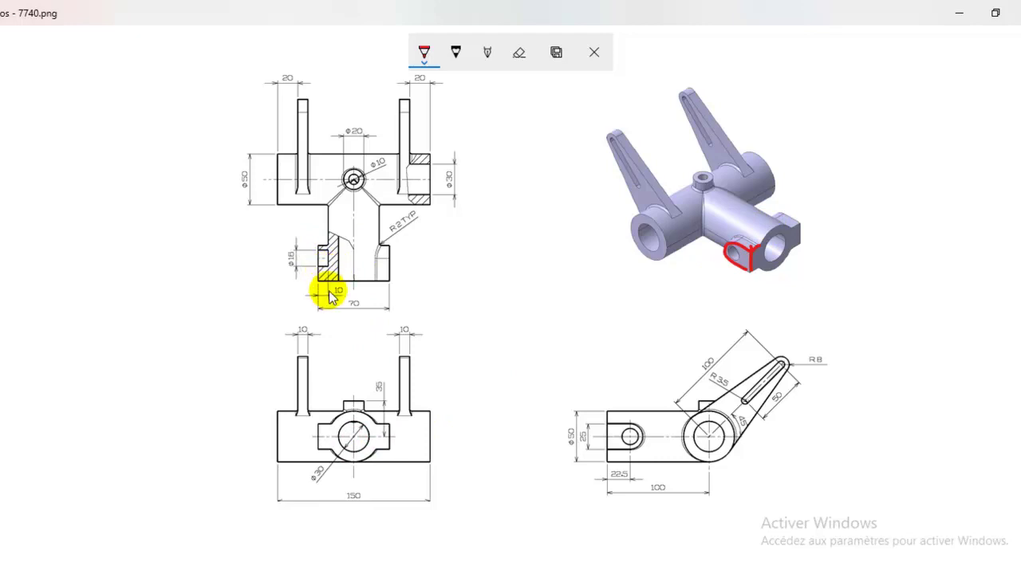
Mark the section view's 10 mm dimension and slot edges with red ink strokes and a small note
drag(340, 296, 322, 296)
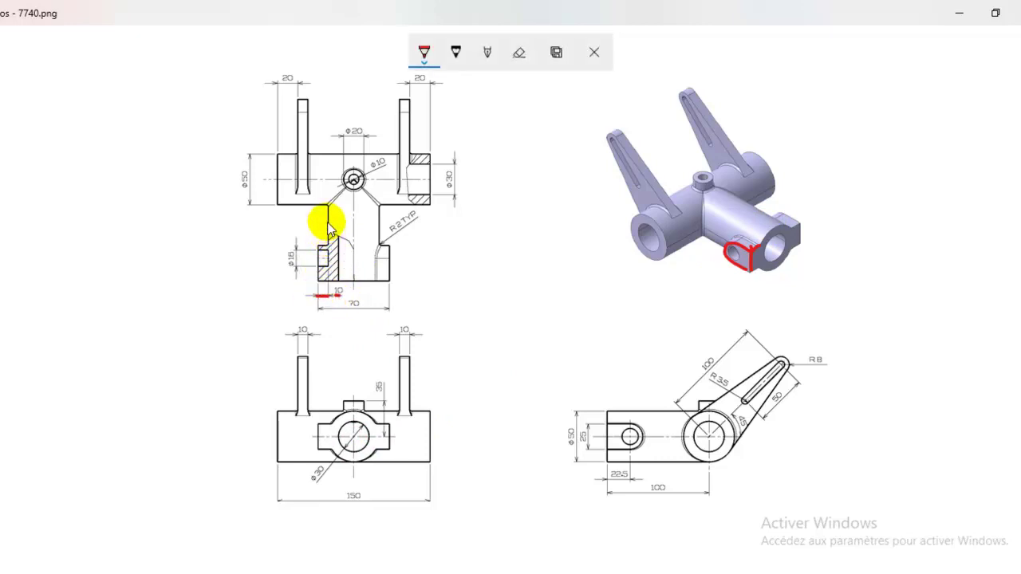
drag(327, 224, 328, 244)
drag(327, 287, 329, 303)
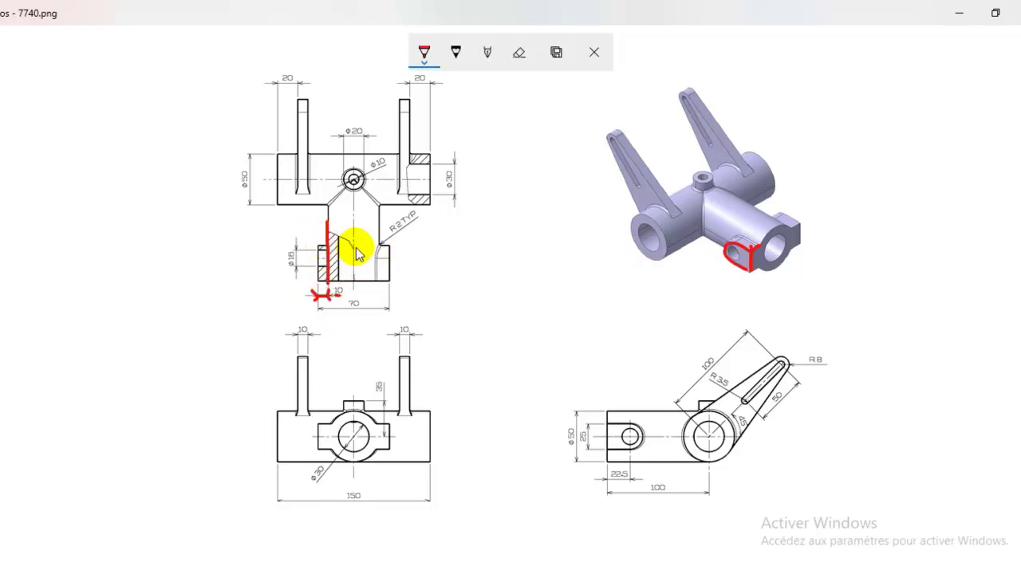
mouse_move(351, 233)
mouse_down()
mouse_move(352, 283)
mouse_move(322, 288)
mouse_up()
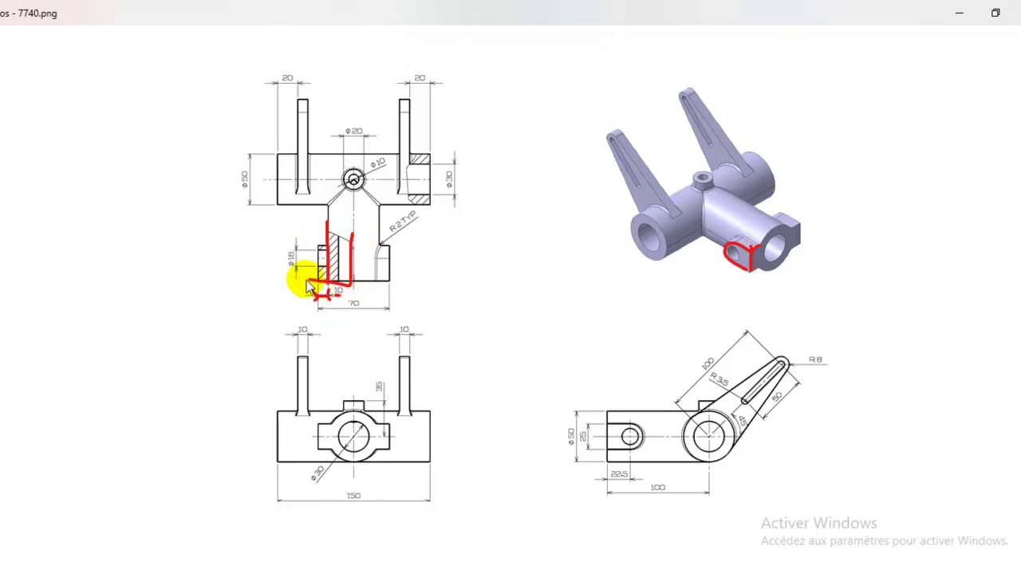
mouse_move(322, 247)
mouse_down()
mouse_move(321, 272)
mouse_move(353, 324)
mouse_up()
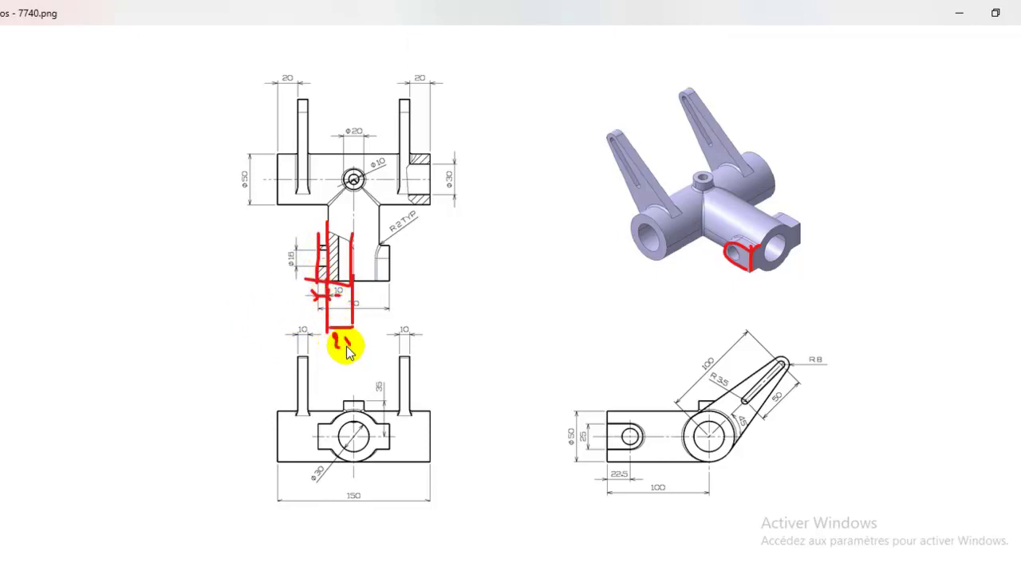
drag(311, 338, 319, 341)
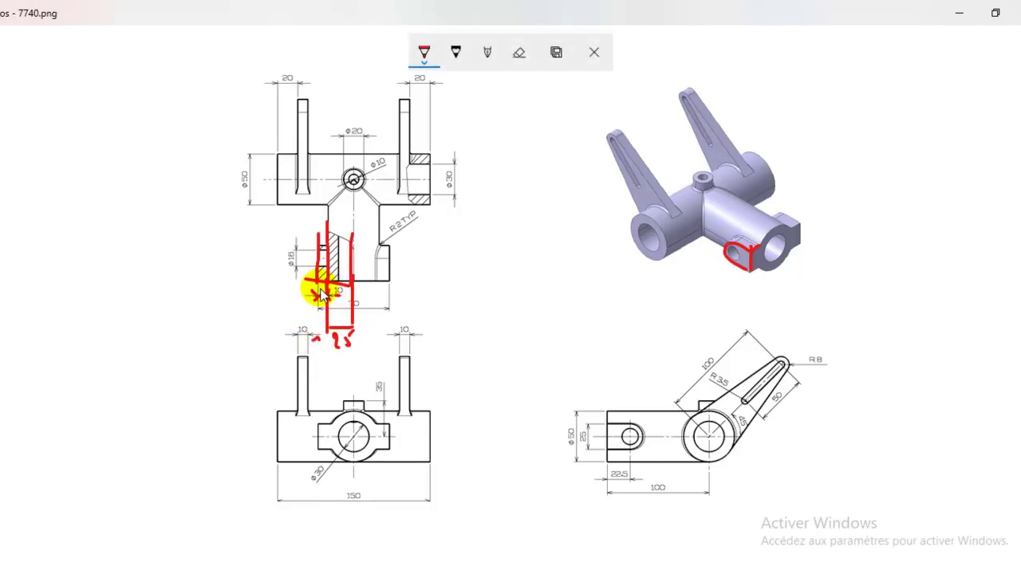
Erase all the ink notes, minimize Photos and orbit the SOLIDWORKS part
click(519, 54)
click(547, 114)
click(959, 13)
mouse_move(598, 275)
middle_down()
mouse_move(492, 343)
mouse_move(558, 367)
middle_up()
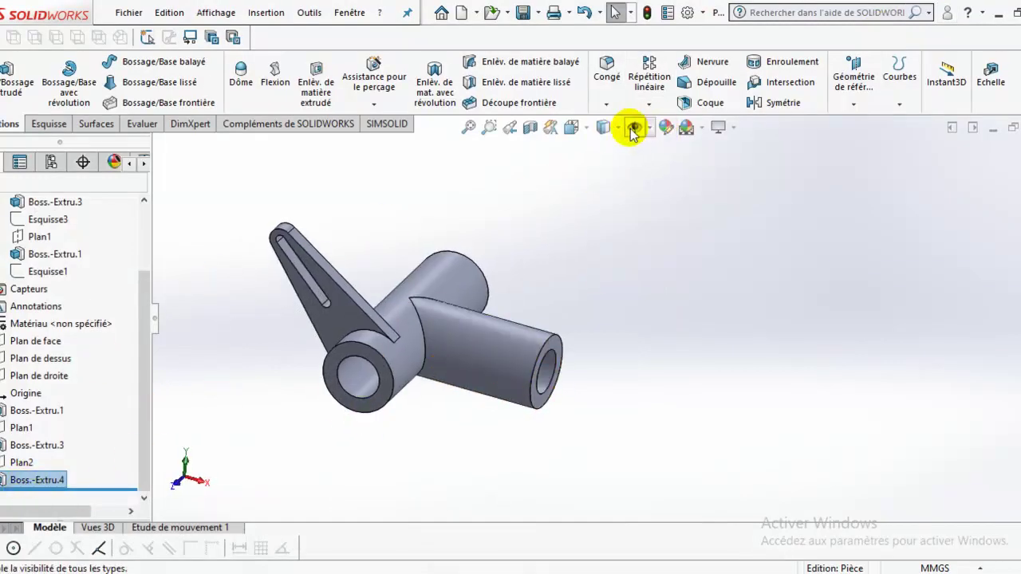
Create reference plane Plan3 offset 35 mm from the front plane
click(852, 103)
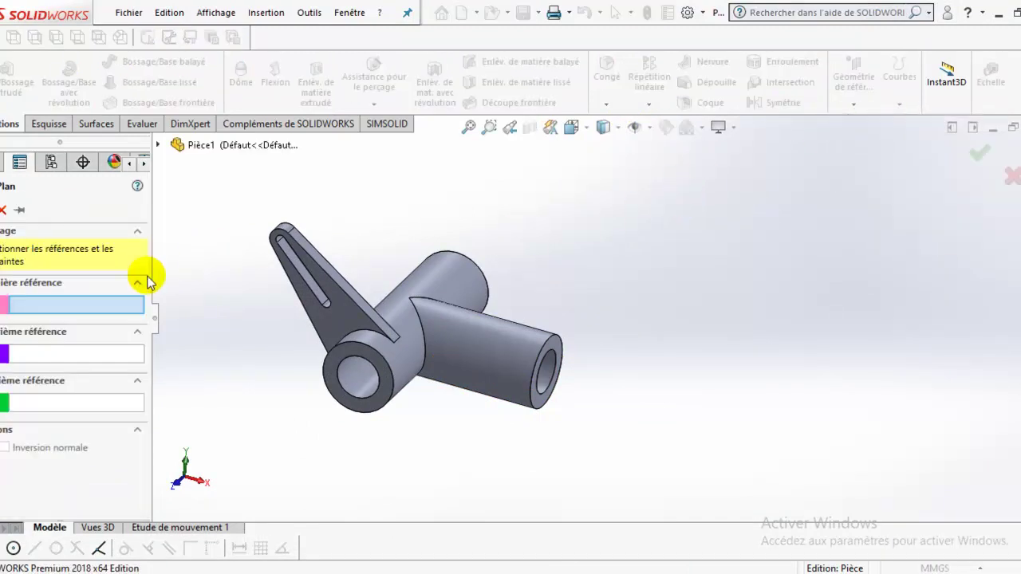
click(157, 144)
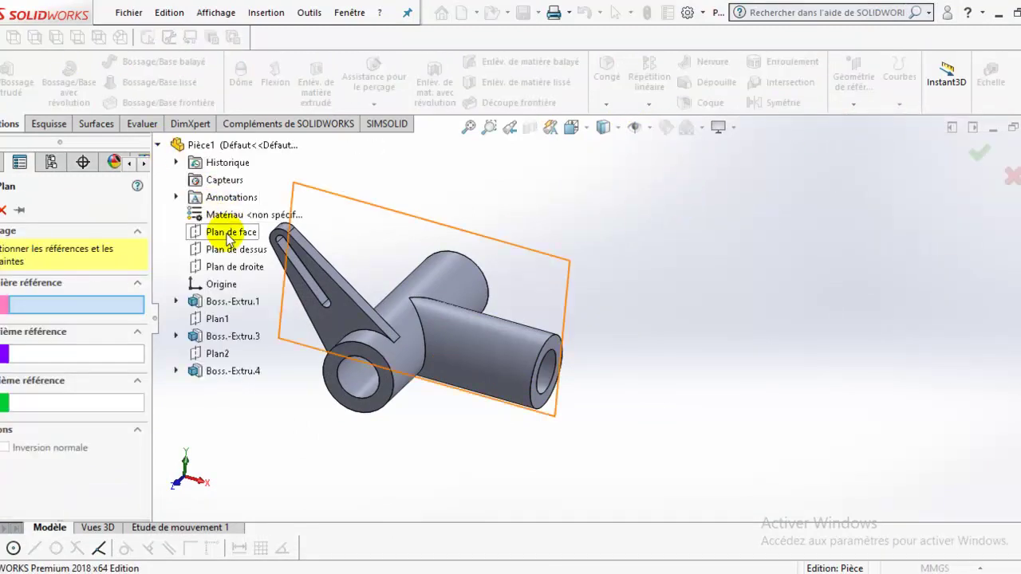
click(230, 232)
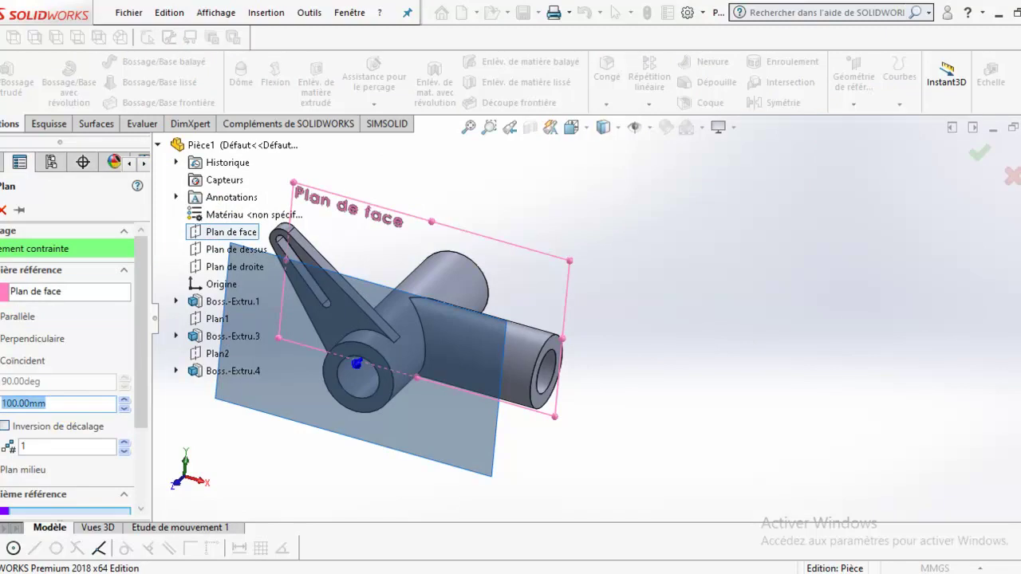
text(35)
key(Return)
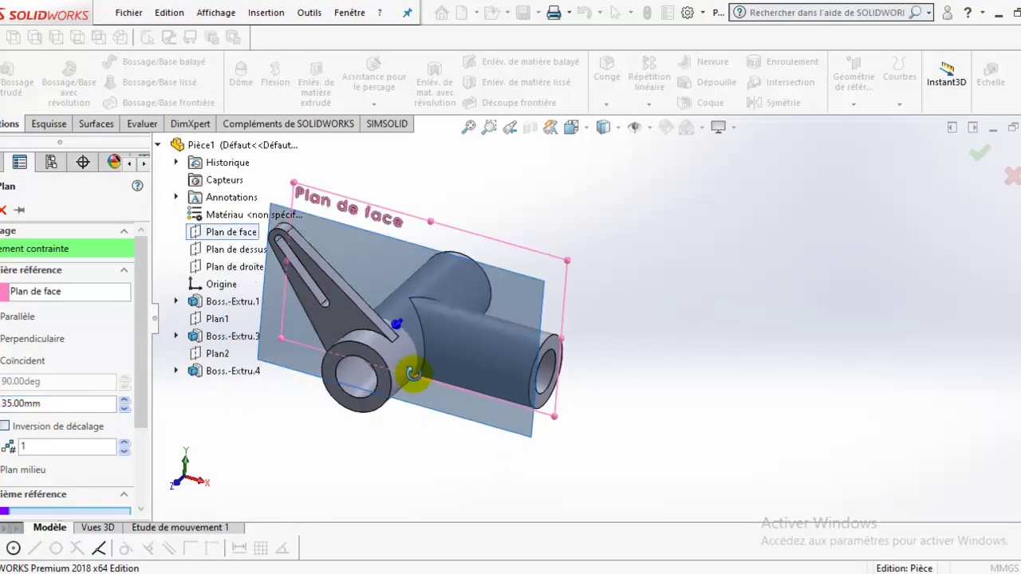
middle_drag(399, 372, 951, 159)
click(977, 153)
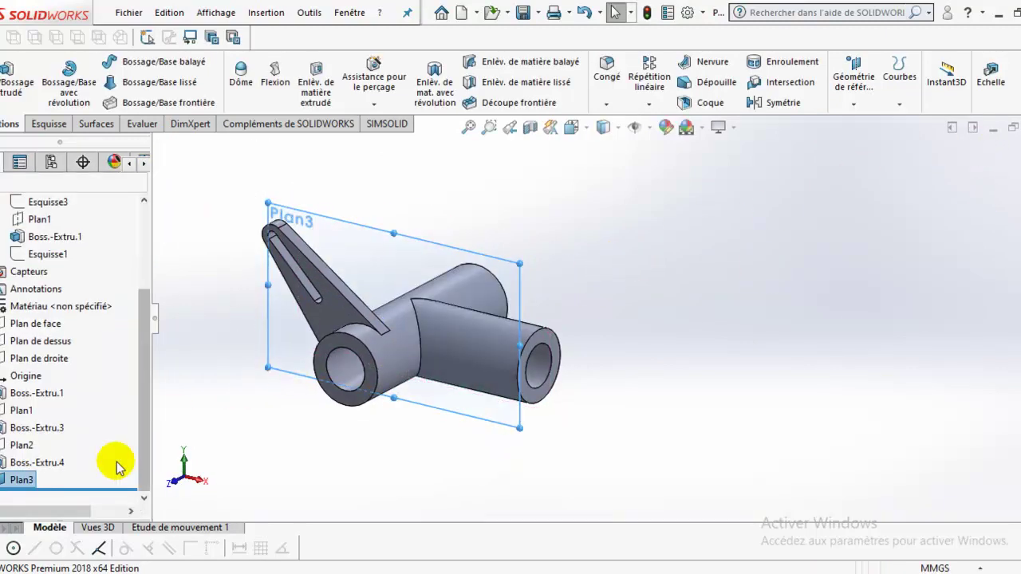
View the part normal to Plan3, then hide Plan3
click(31, 480)
click(30, 481)
right_click(24, 480)
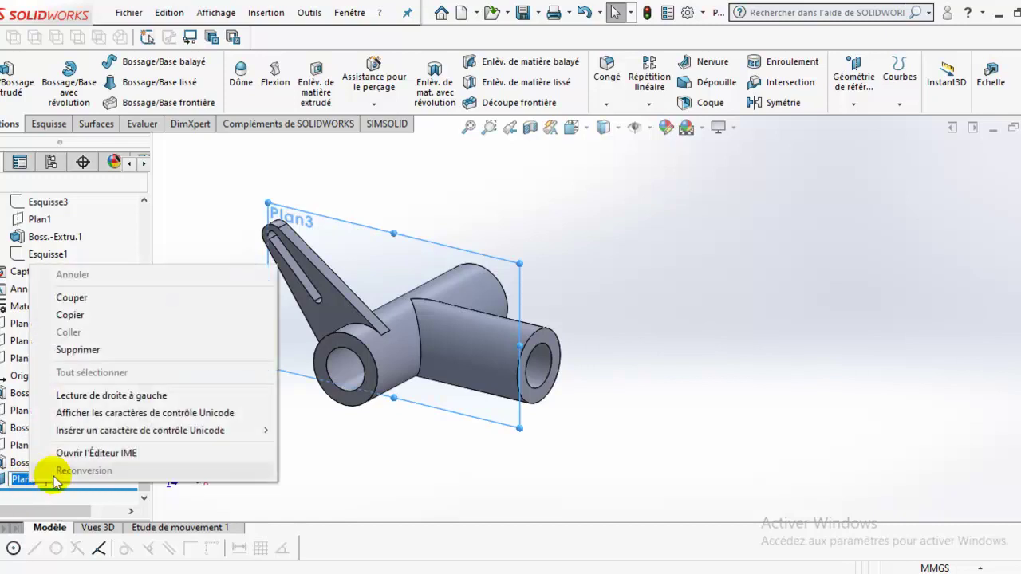
right_click(9, 478)
click(84, 251)
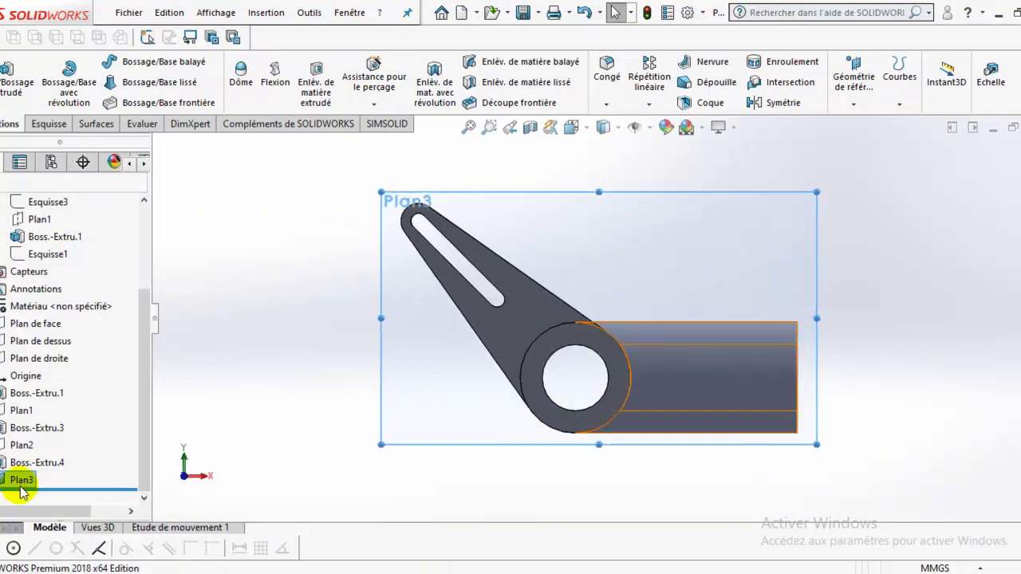
right_click(19, 479)
click(59, 250)
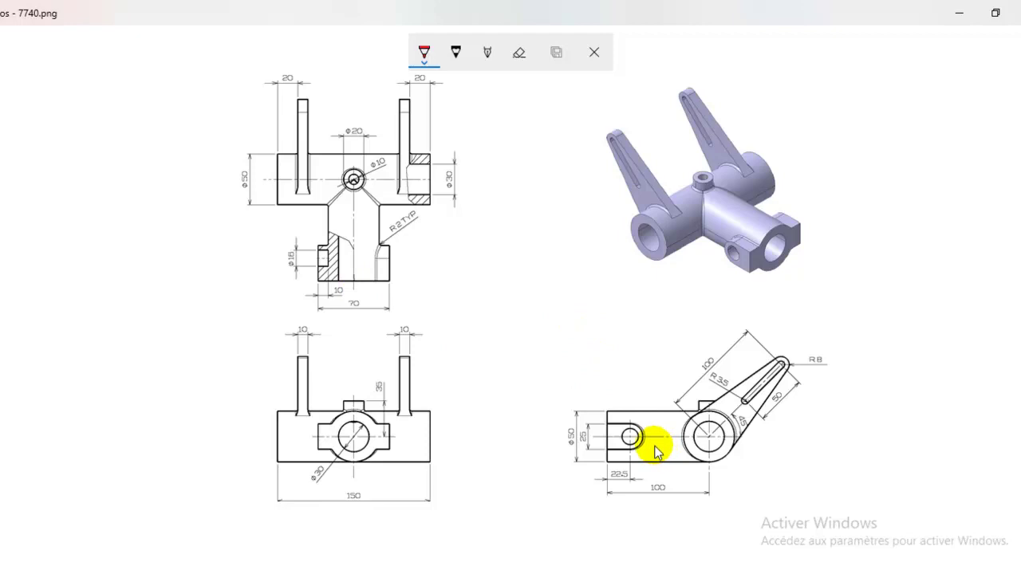
Discard the current ink without saving and zoom into the side view
drag(642, 374, 642, 393)
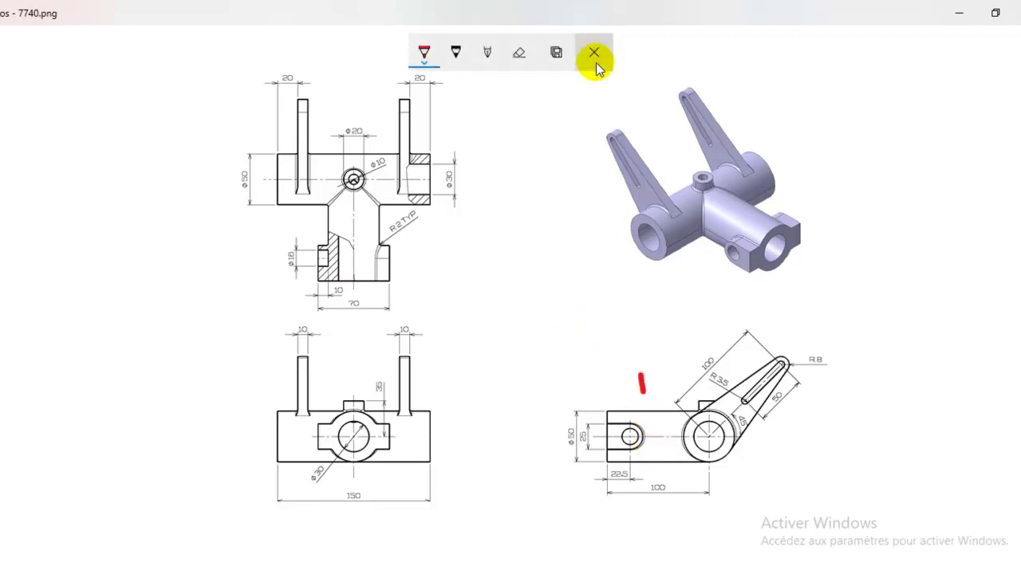
click(593, 52)
click(456, 326)
scroll(626, 407, up, 3)
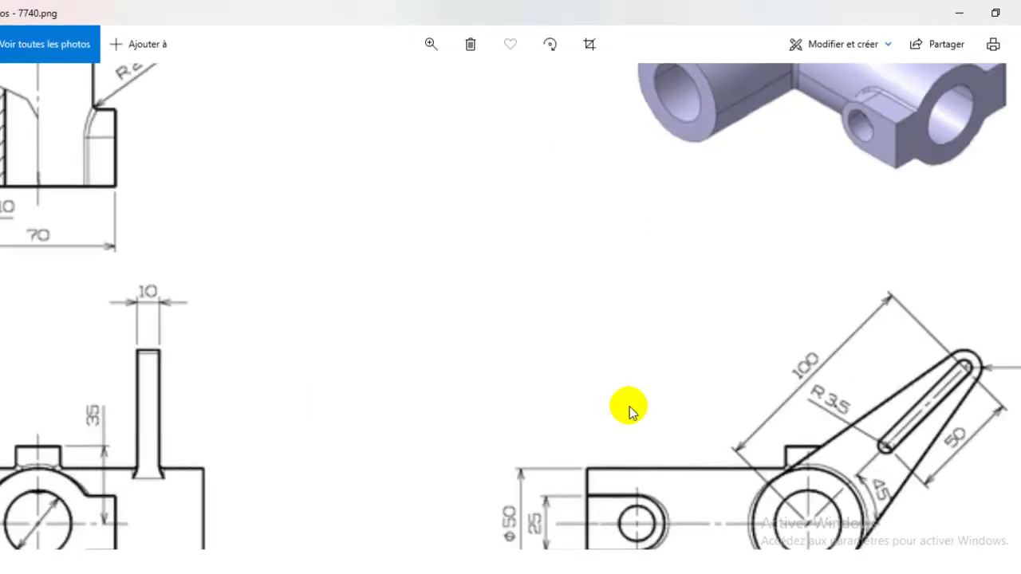
scroll(634, 387, up, 2)
scroll(637, 379, down, 1)
scroll(575, 327, up, 1)
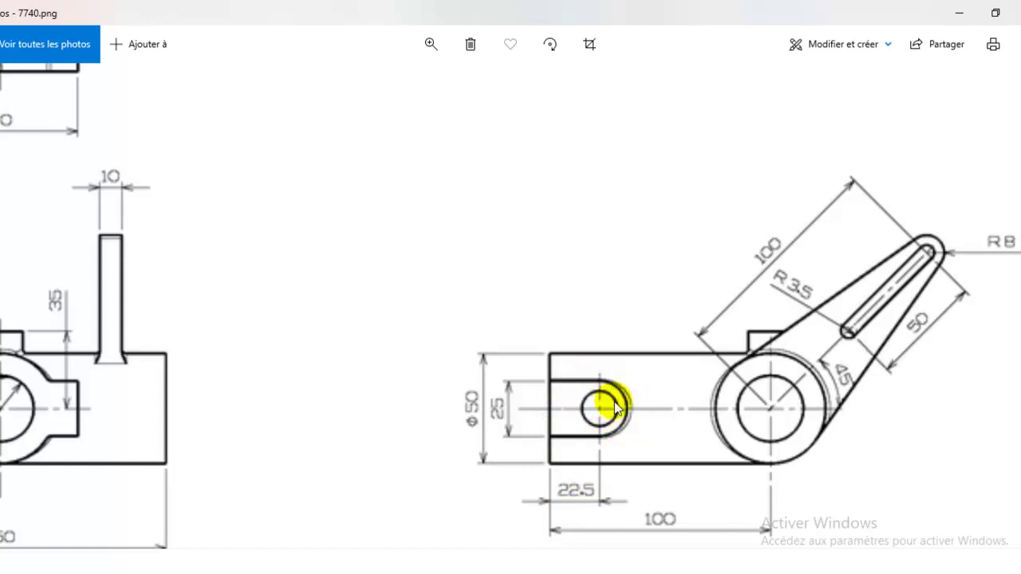
Circle the small hole by the 22.5 dimension and outline the adjoining block end in red ink
click(877, 44)
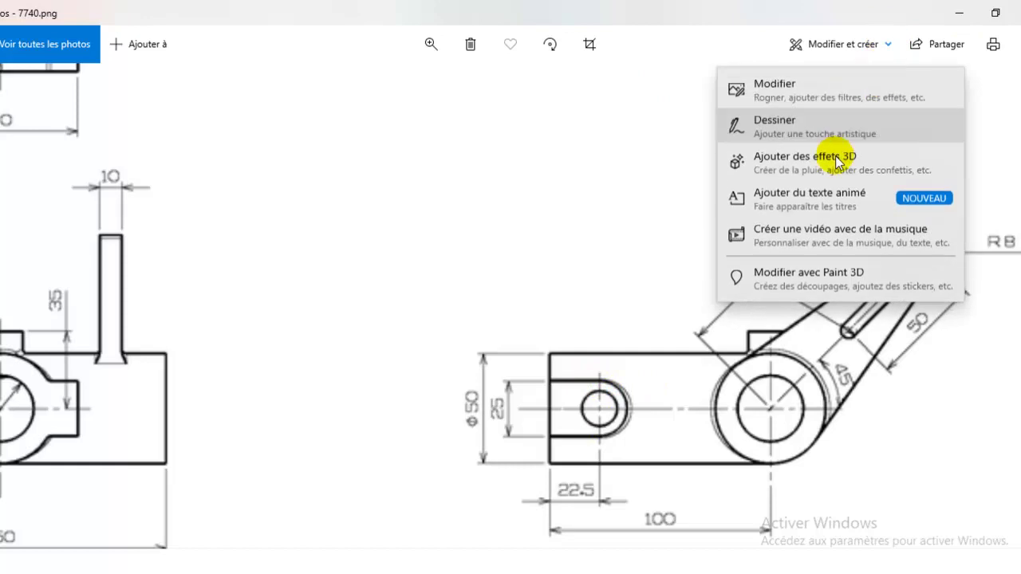
click(830, 136)
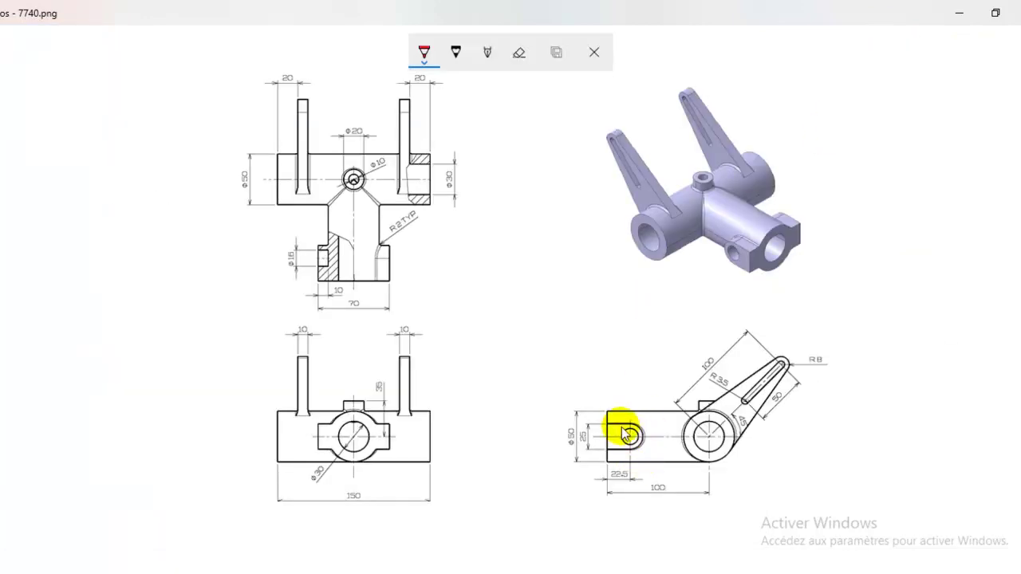
drag(630, 433, 634, 454)
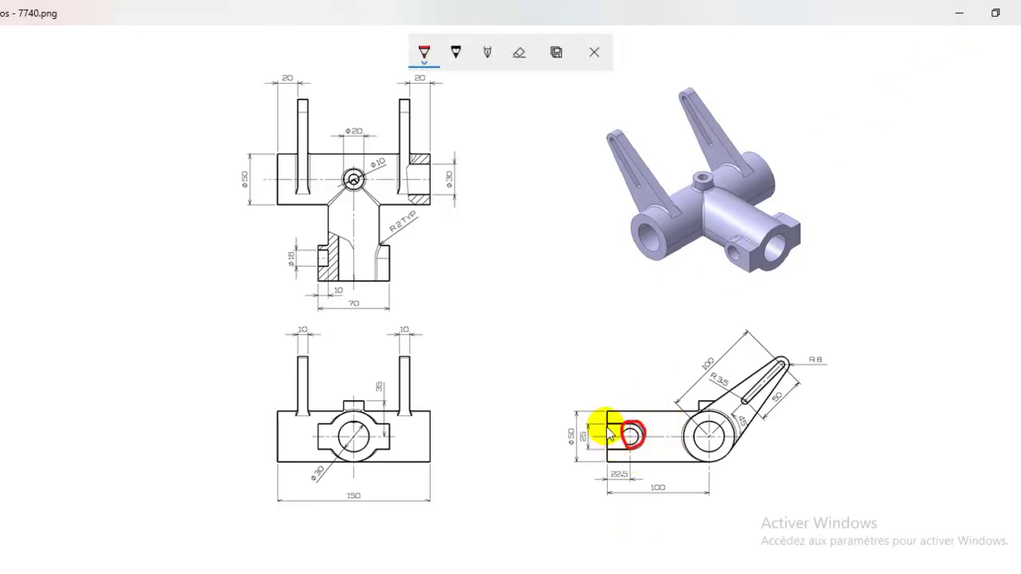
drag(609, 433, 611, 455)
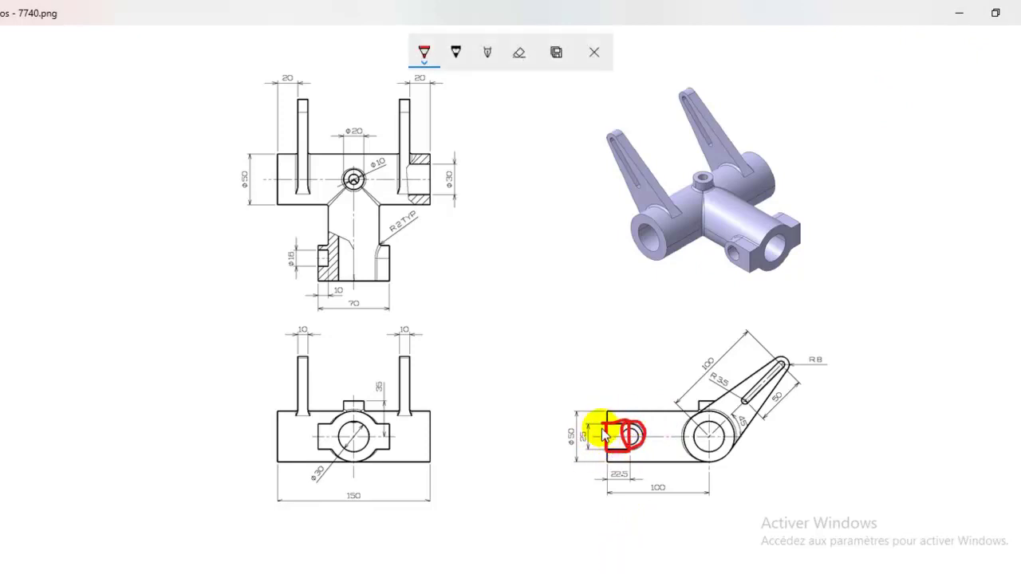
drag(606, 431, 608, 449)
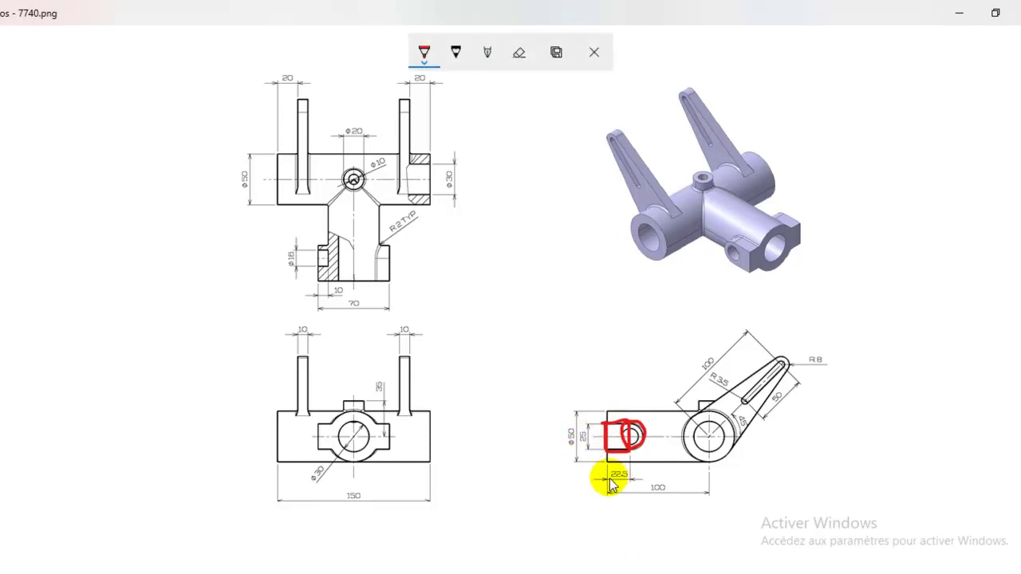
Start a sketch on Plan3 with a construction centreline from the origin to the tube's right end
click(951, 12)
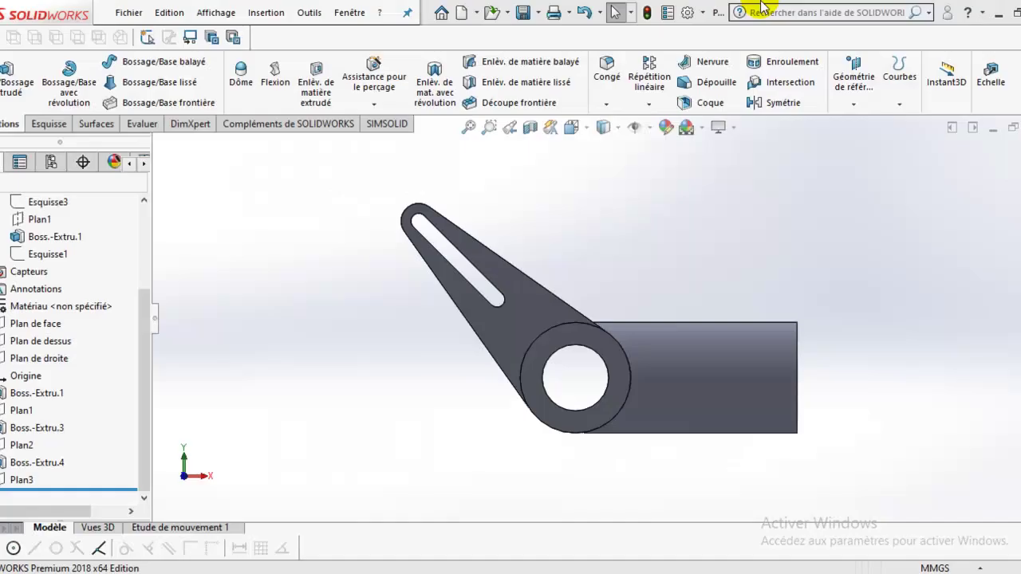
click(20, 480)
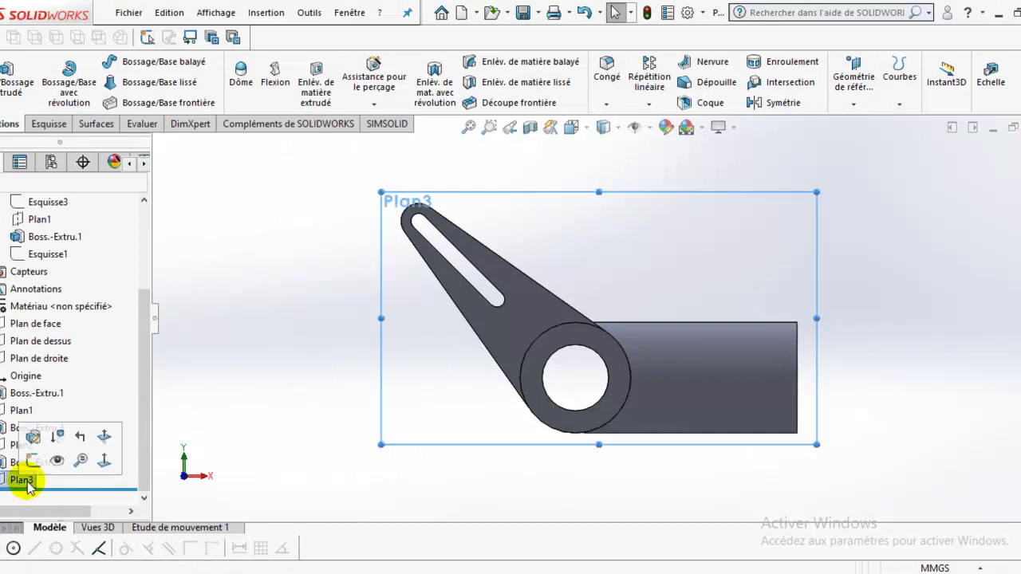
click(36, 461)
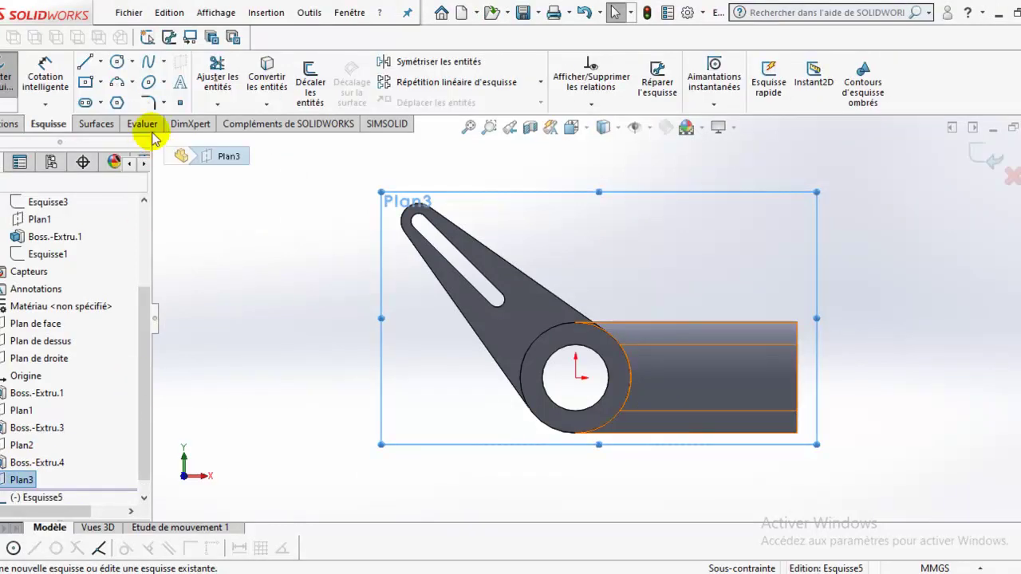
click(101, 82)
click(91, 104)
click(101, 62)
click(87, 99)
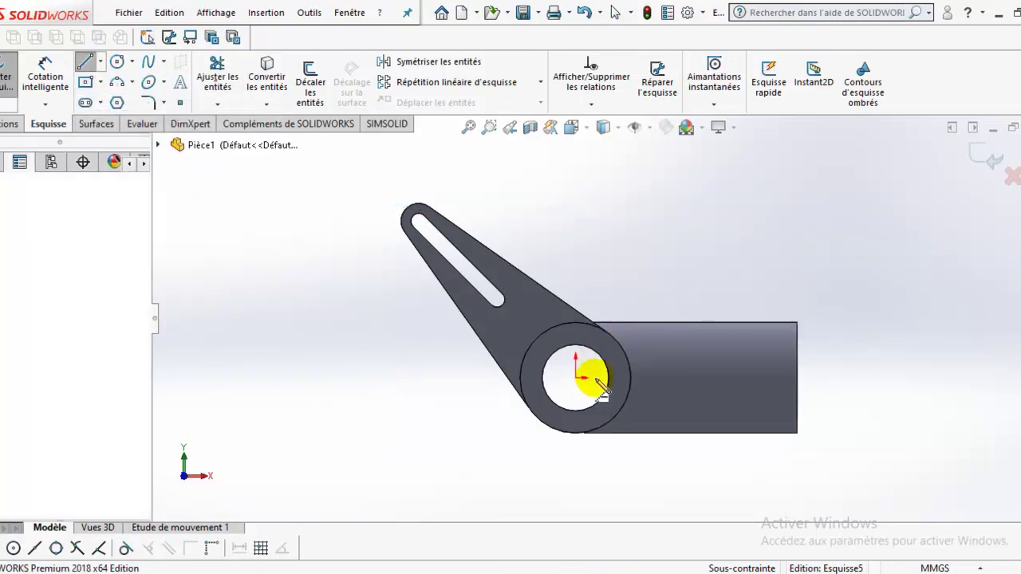
click(590, 378)
click(796, 376)
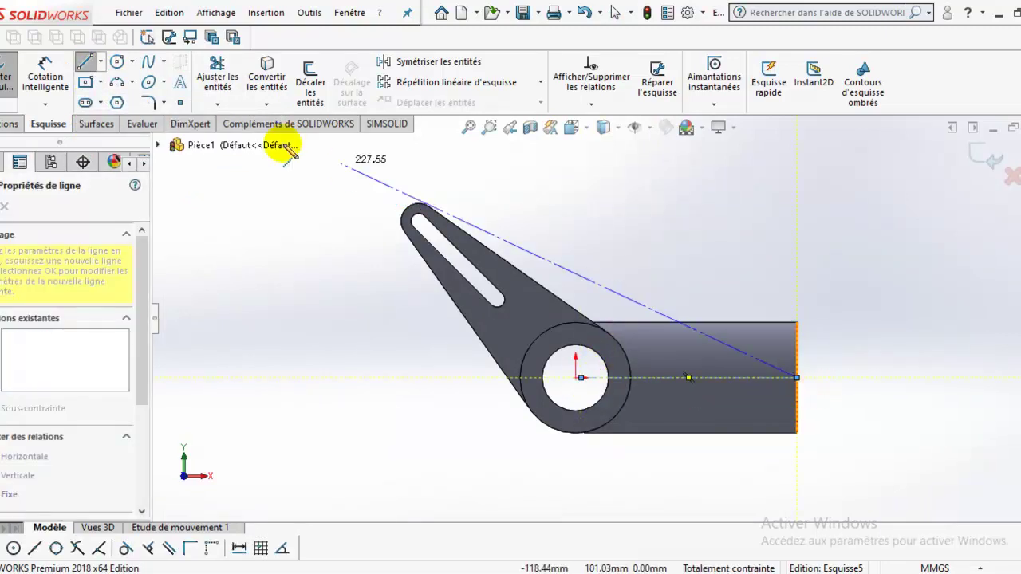
Draw a centre rectangle on the axis and dimension its height 25 mm
click(101, 83)
click(87, 117)
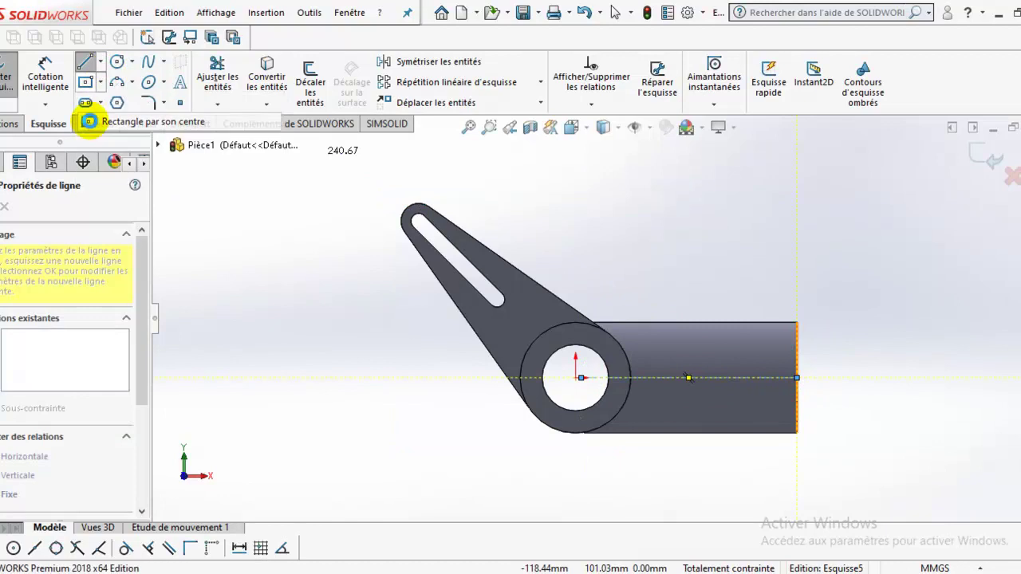
click(748, 377)
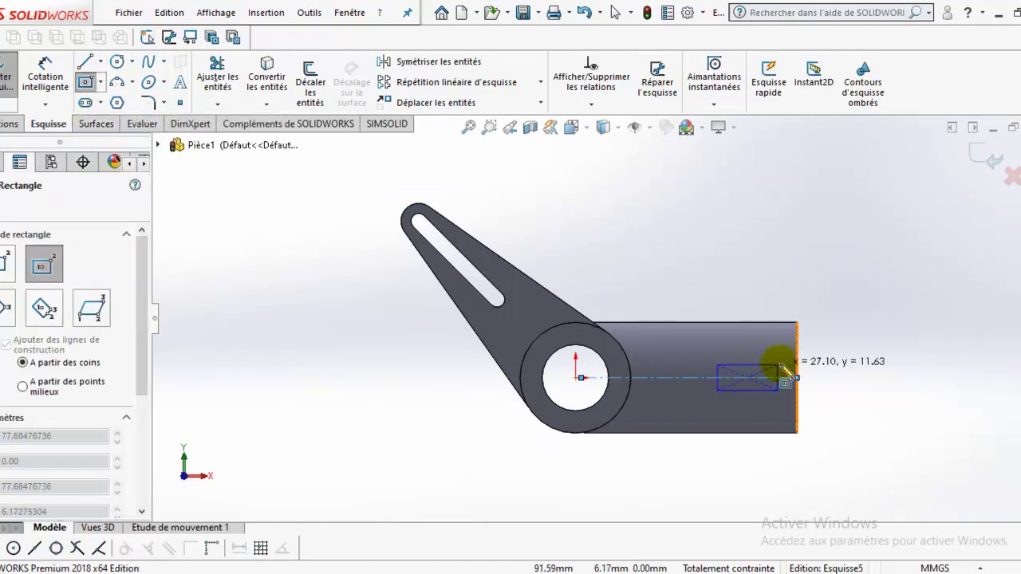
click(798, 356)
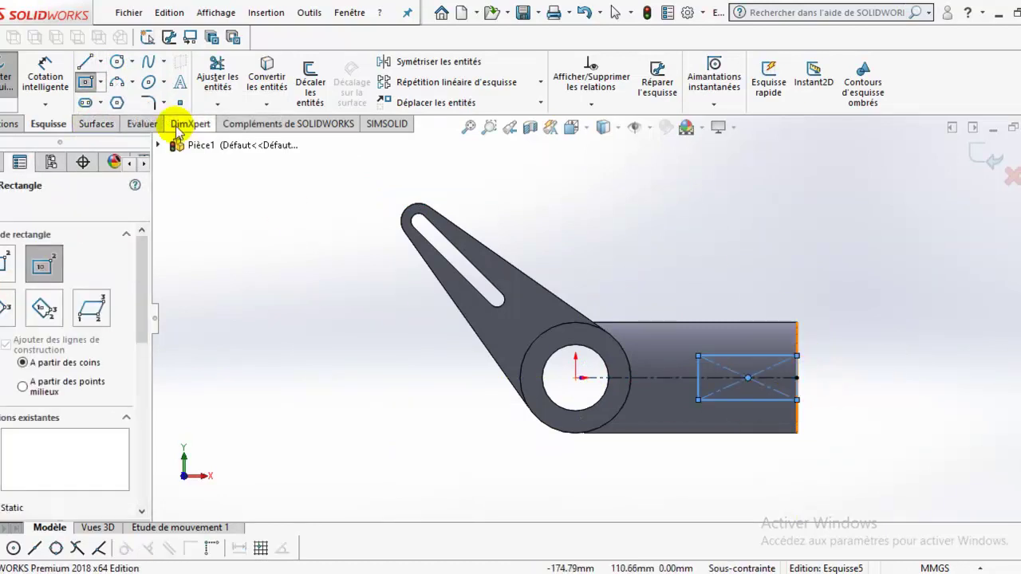
click(45, 73)
click(800, 369)
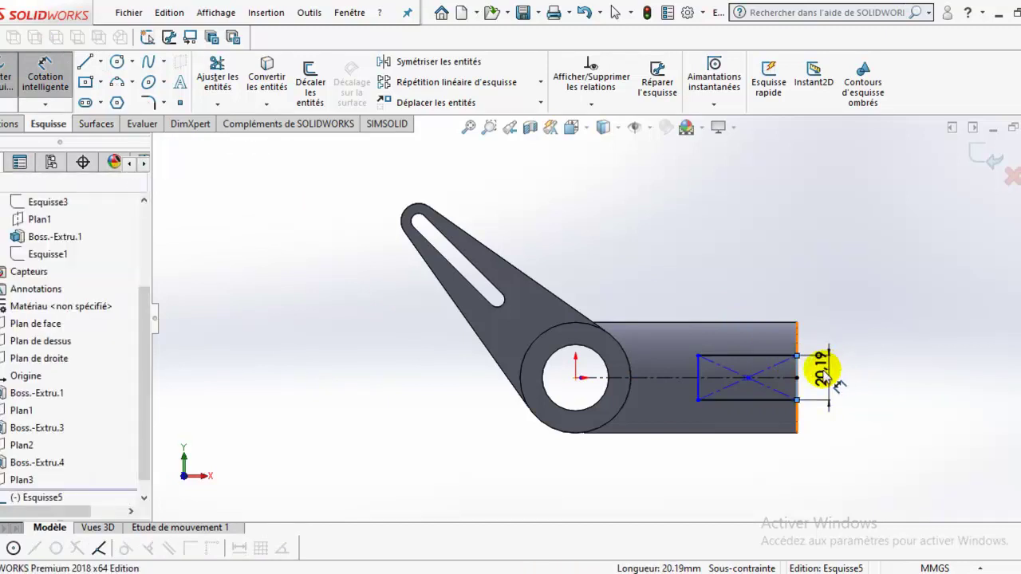
click(837, 367)
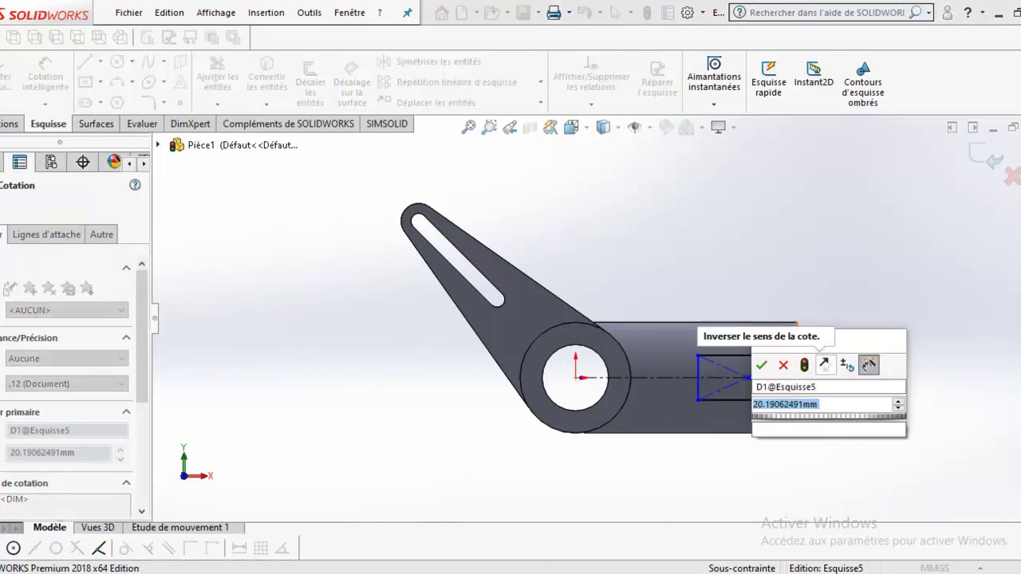
text(25)
key(Return)
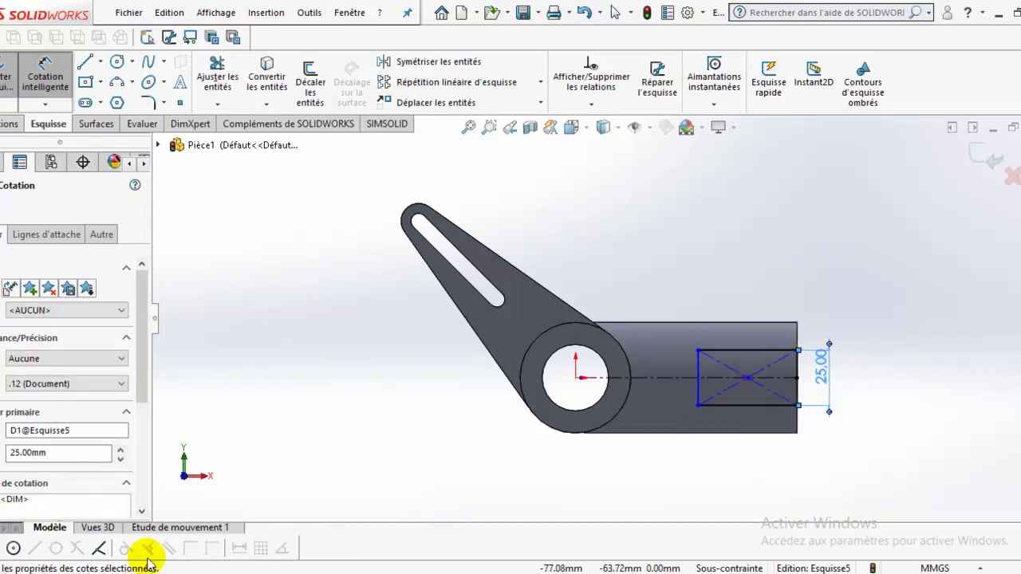
click(147, 562)
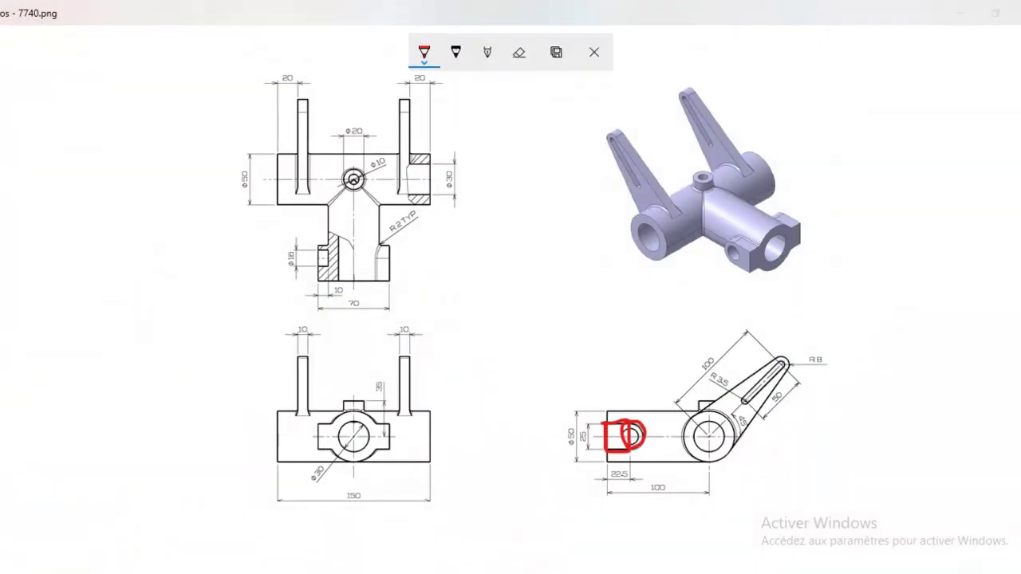
key(alt+Tab)
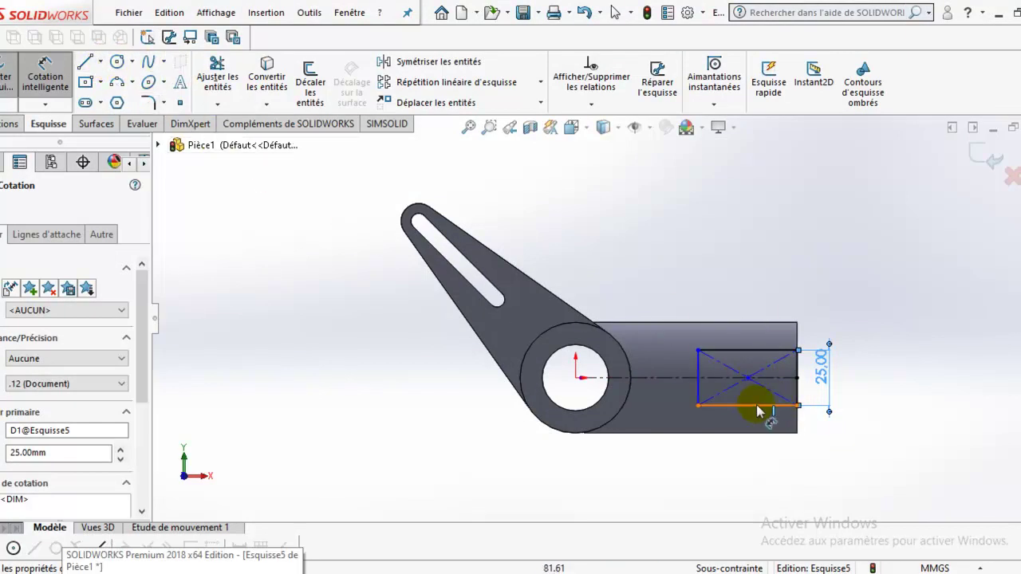
Dimension the rectangle's bottom edge to 22.5 mm wide
click(131, 61)
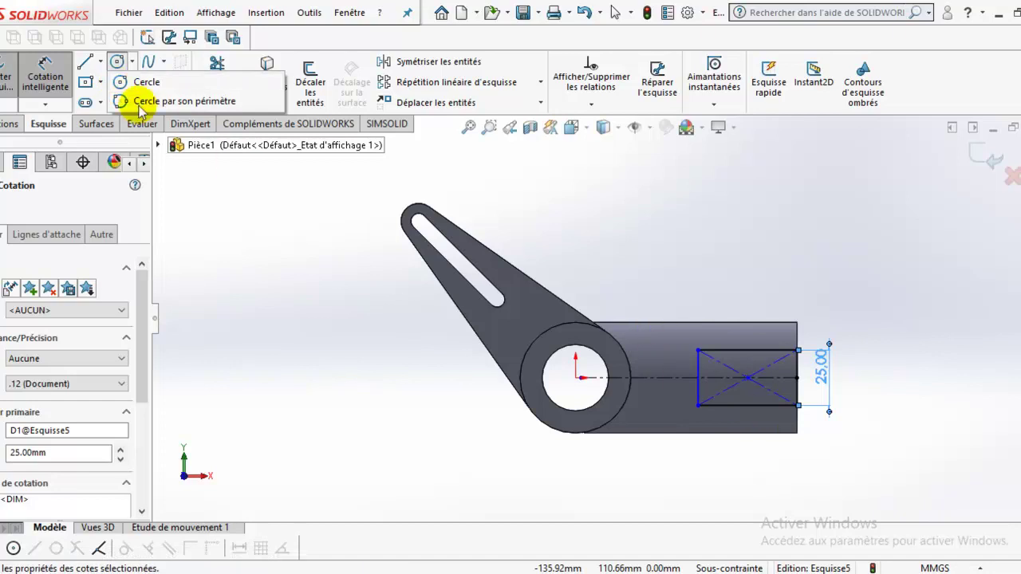
click(45, 70)
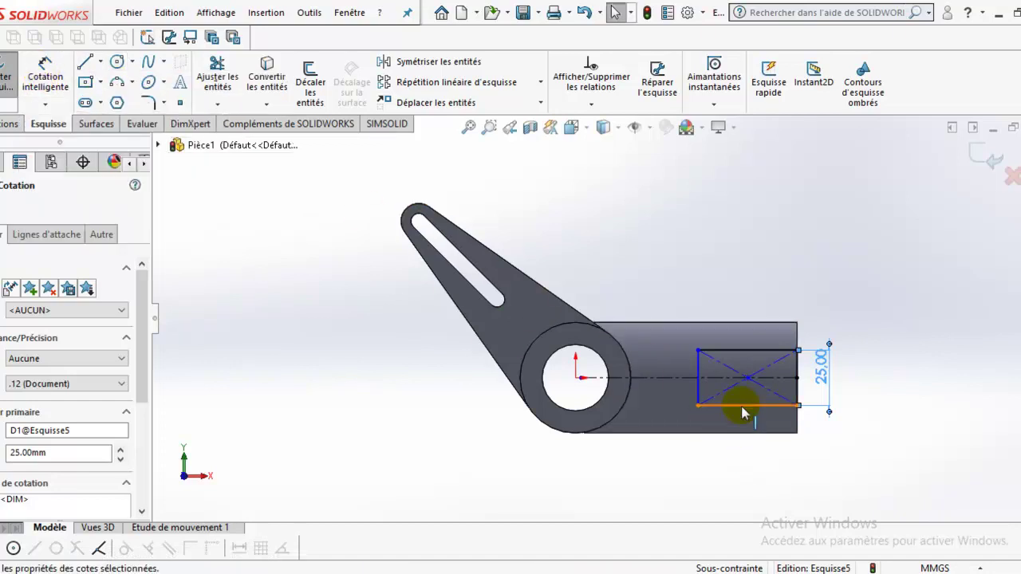
click(46, 70)
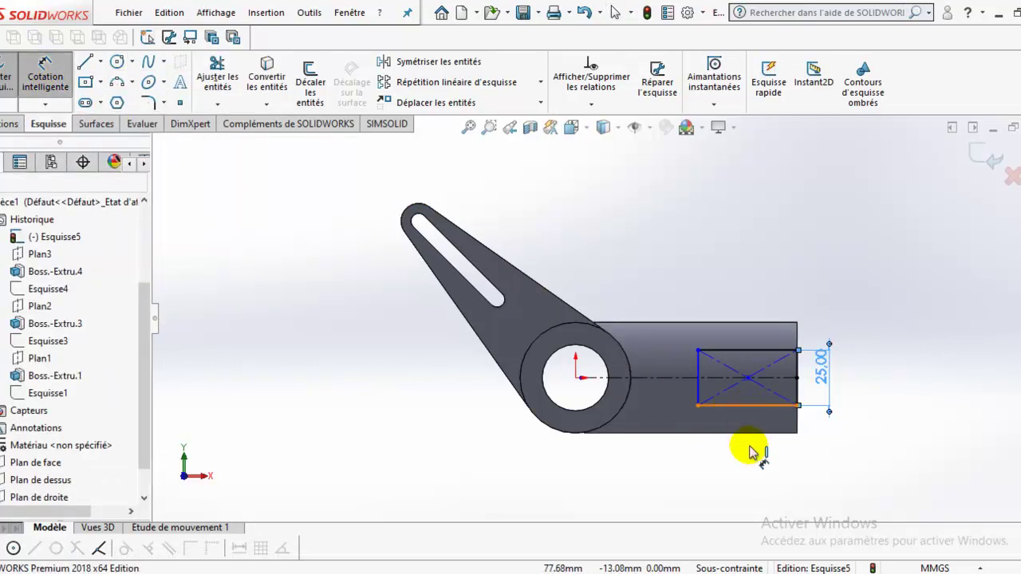
click(750, 405)
click(747, 430)
text(22.)
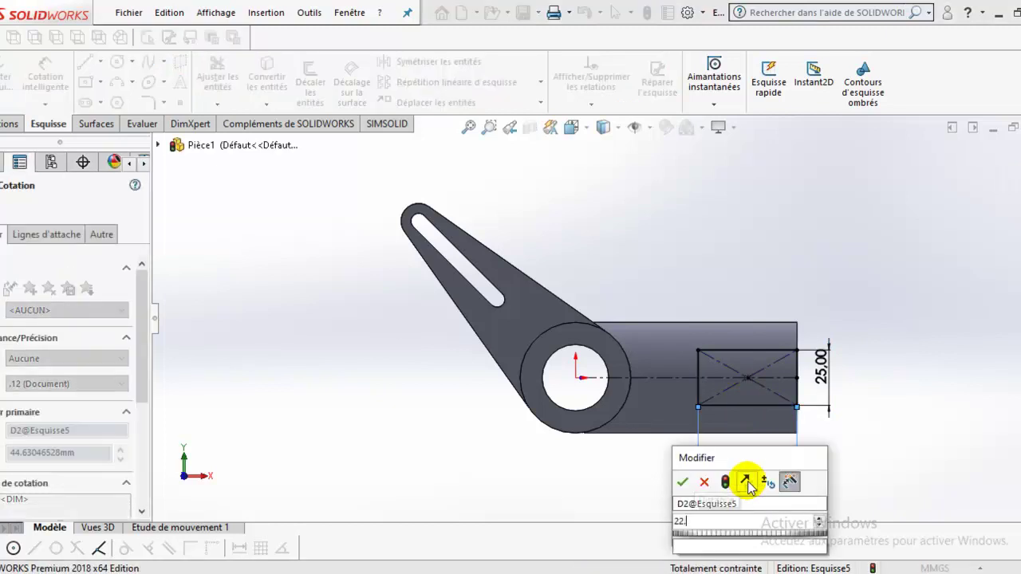
text(5)
key(Return)
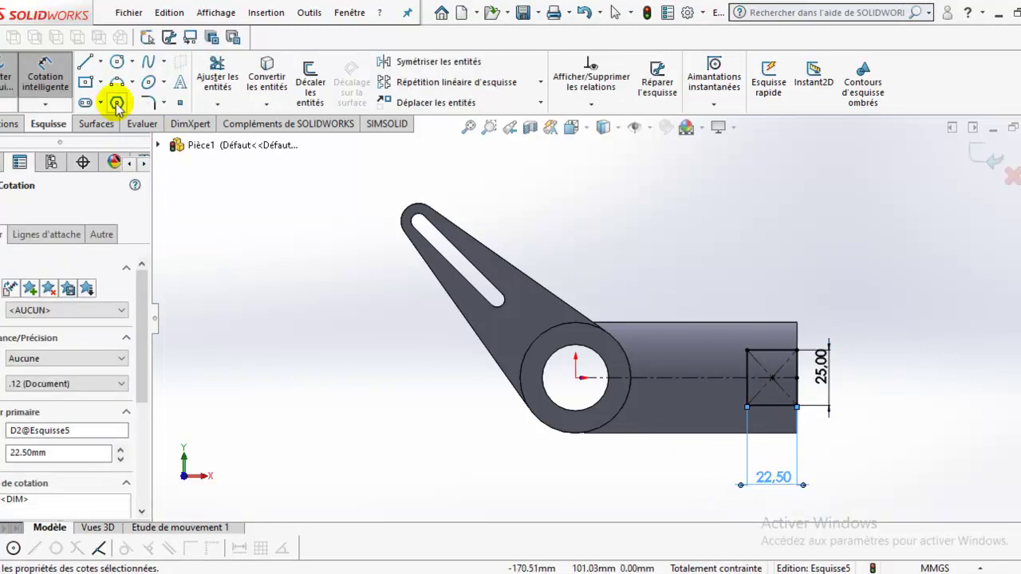
Draw a circle centred on the rectangle's left edge midpoint, passing through its corner
click(131, 61)
click(142, 78)
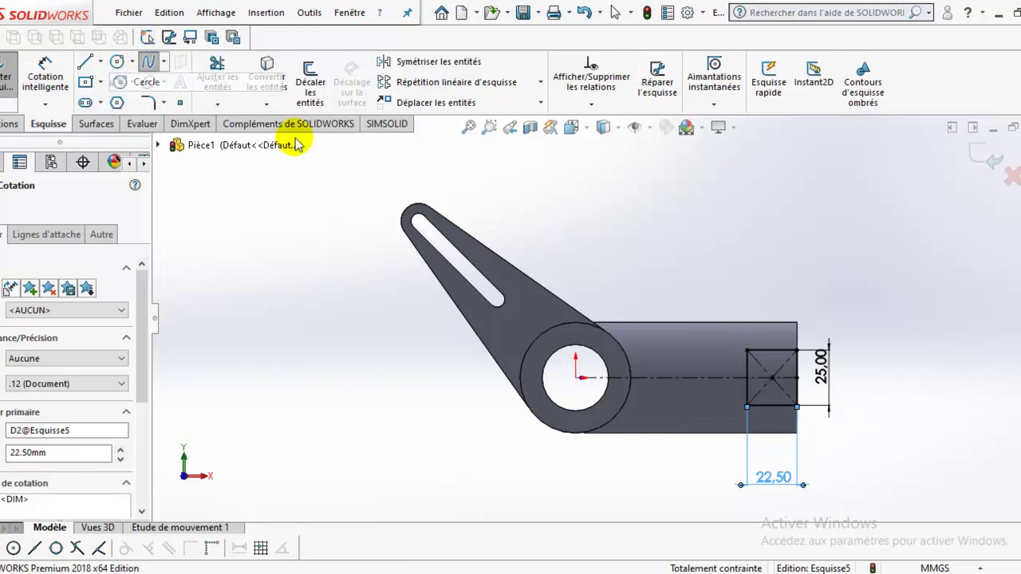
click(747, 378)
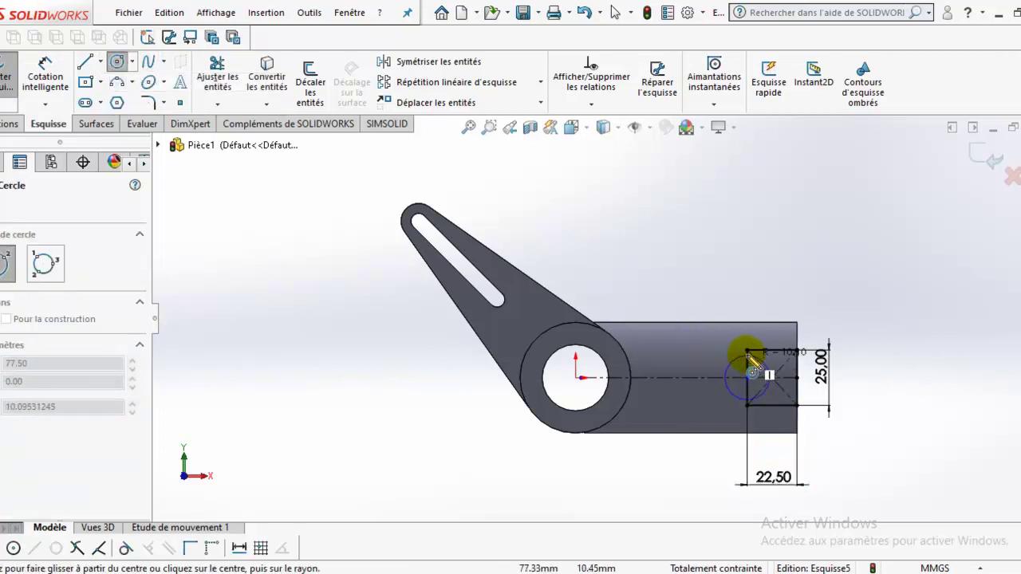
click(747, 350)
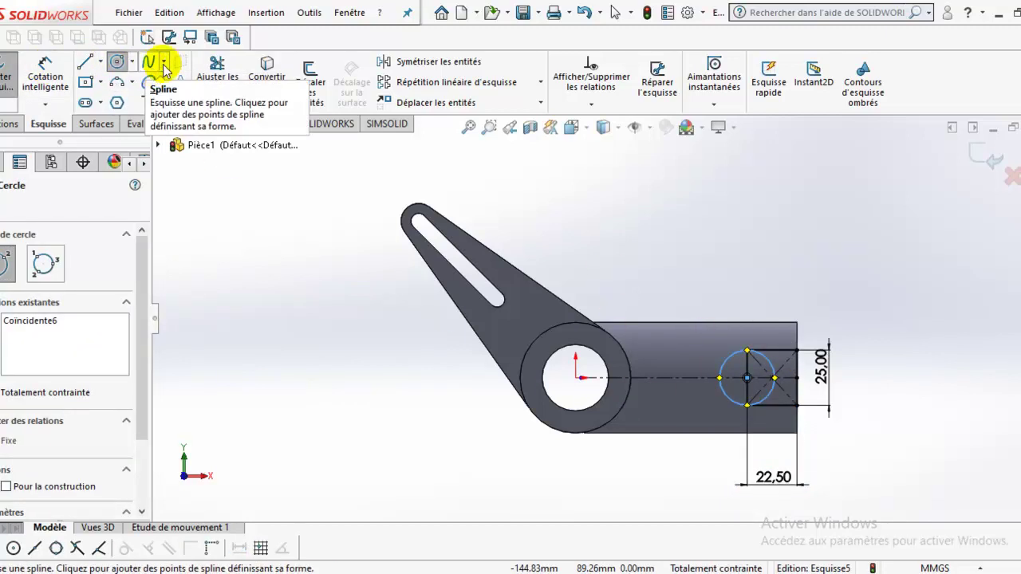
Trim the rectangle and circle into a rounded slot end
click(215, 72)
scroll(739, 373, down, 2)
drag(739, 373, 788, 369)
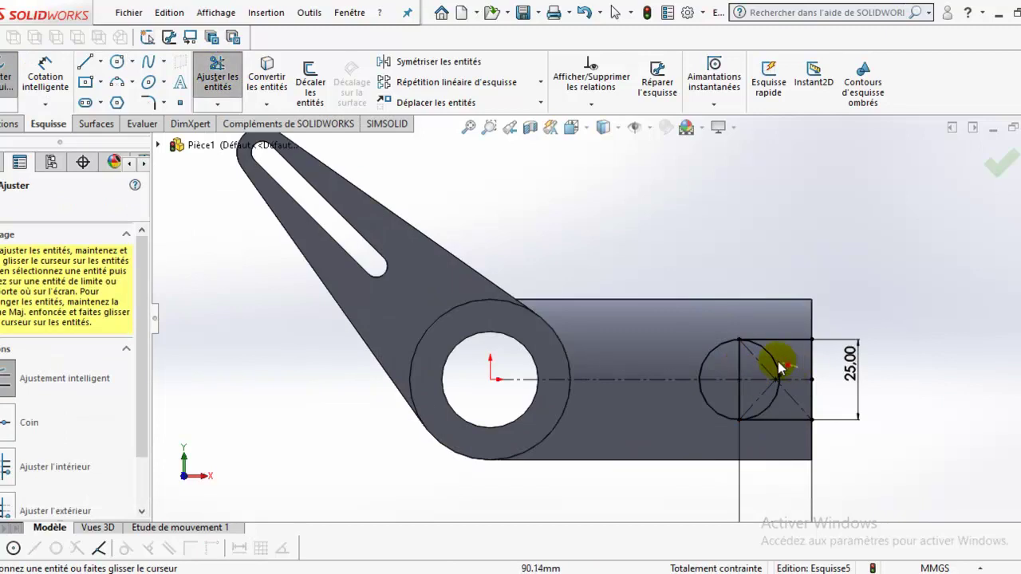
drag(752, 393, 775, 380)
scroll(786, 386, down, 5)
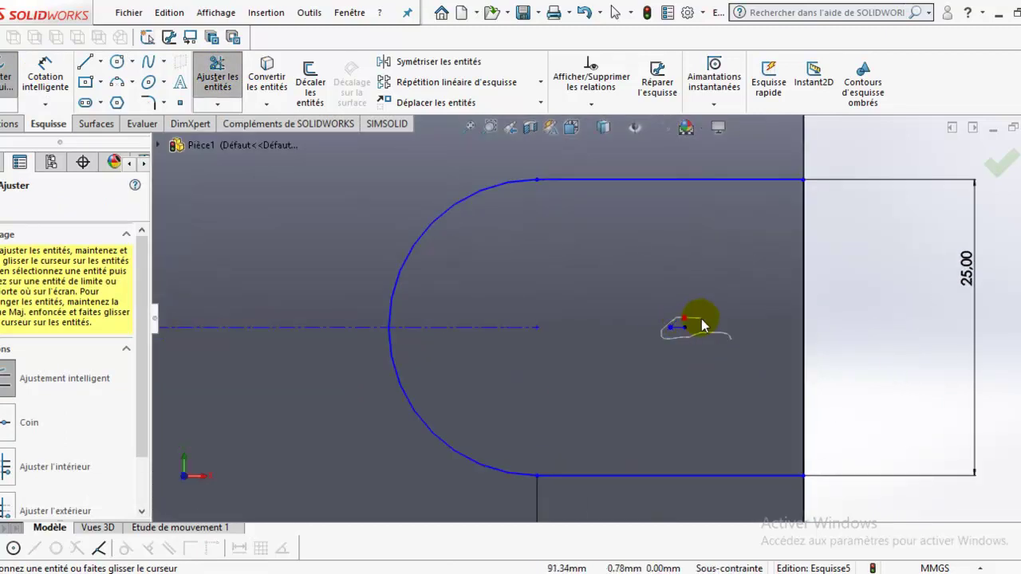
scroll(620, 361, up, 2)
scroll(619, 361, up, 3)
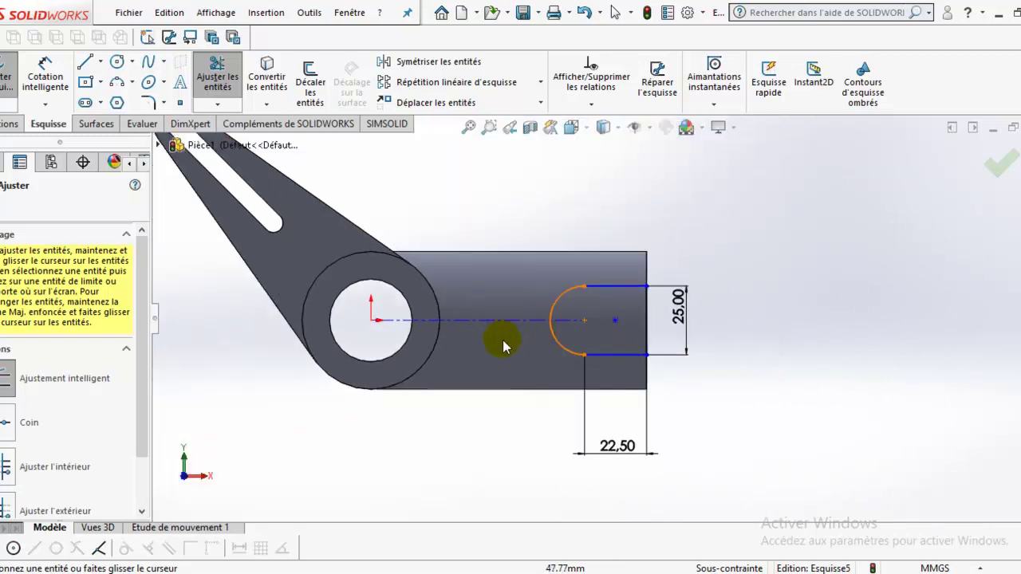
Dimension the slot with an R12.50 radius, 22.50 length and 12.50 offset
click(44, 68)
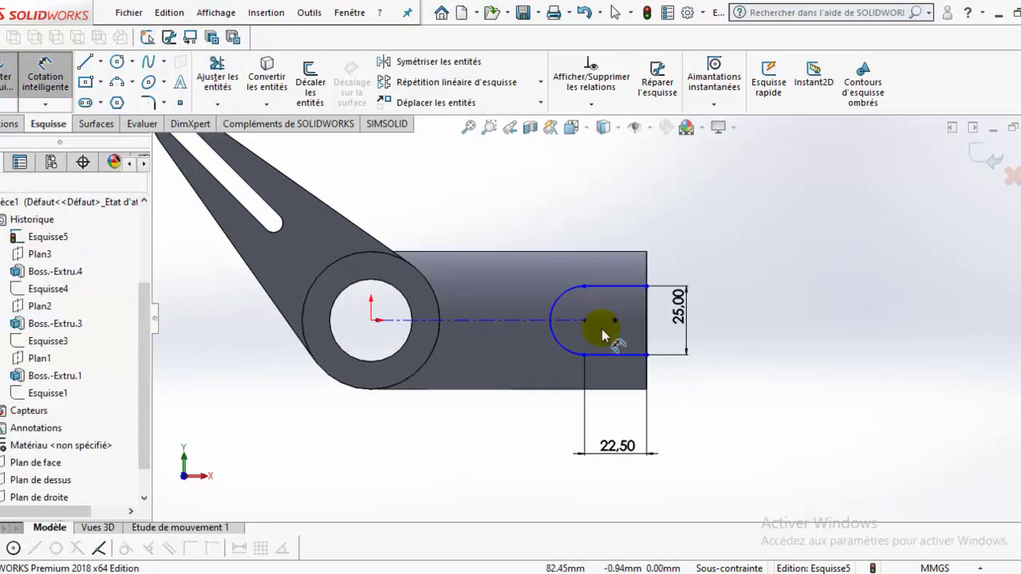
click(556, 343)
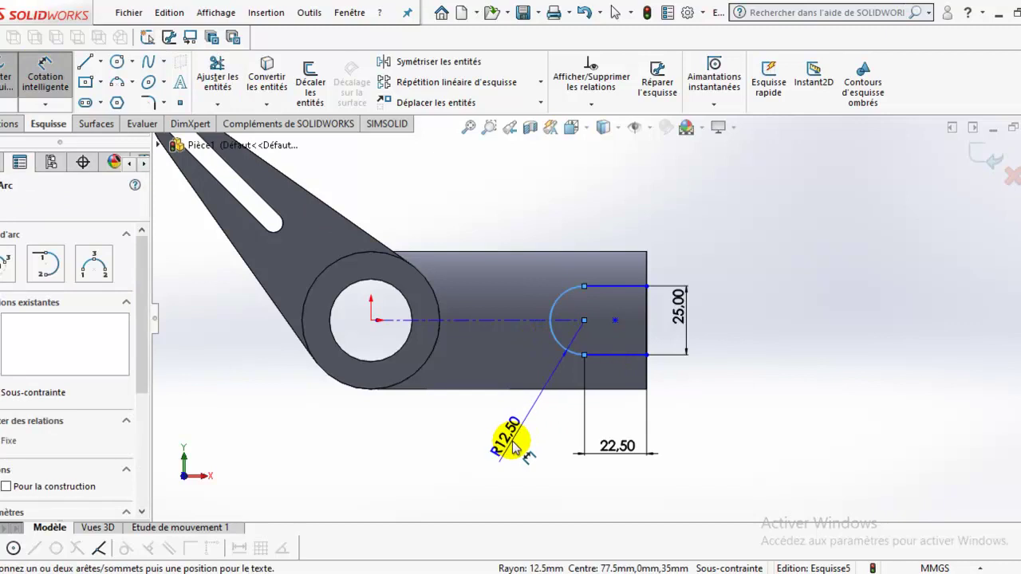
click(514, 451)
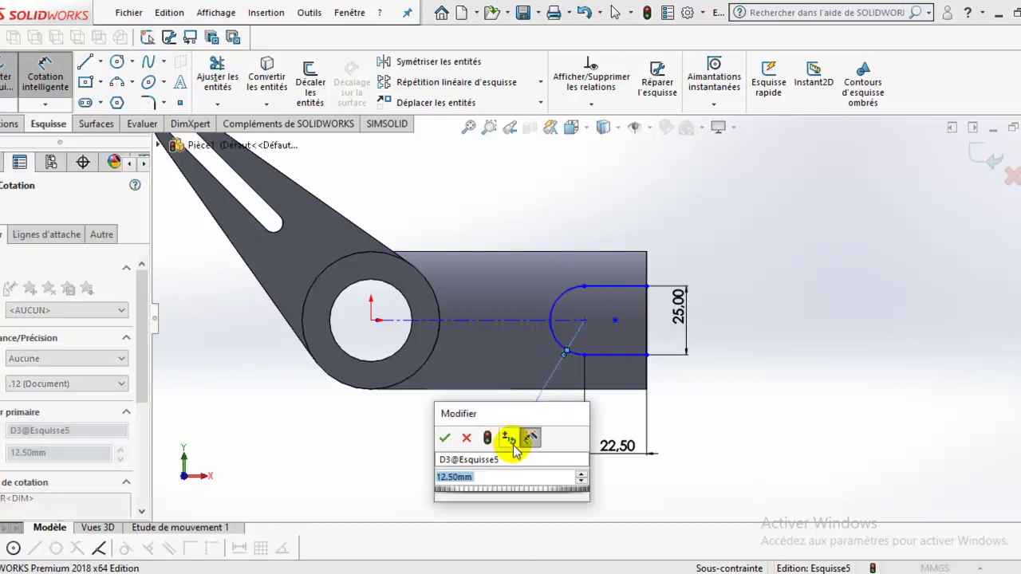
click(445, 438)
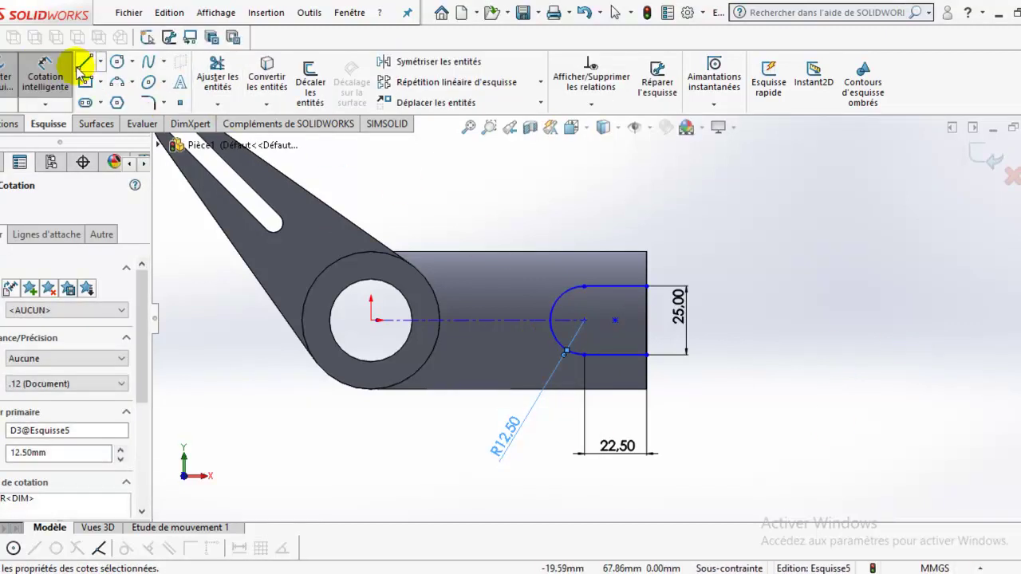
click(625, 287)
click(619, 221)
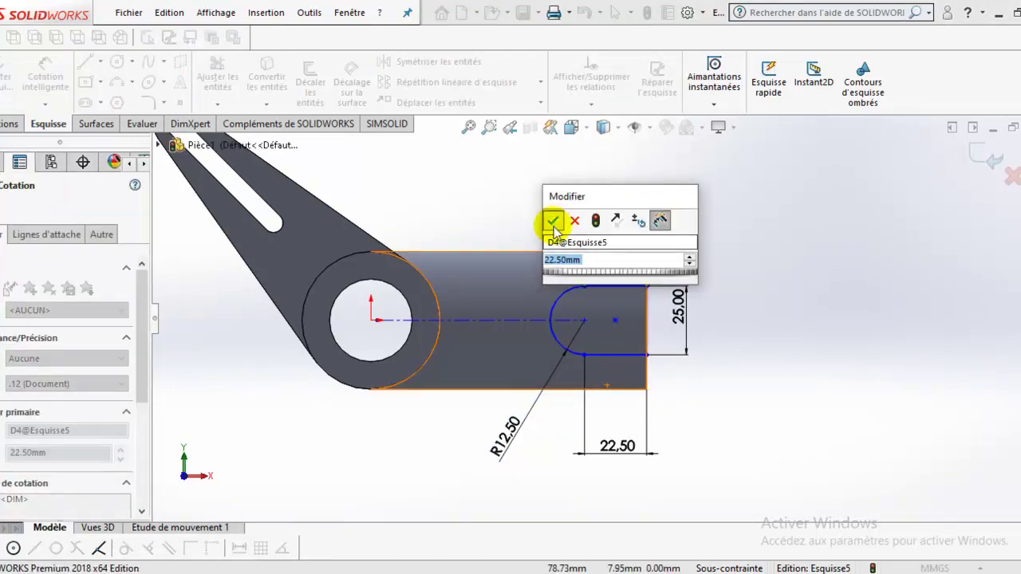
click(554, 222)
click(631, 355)
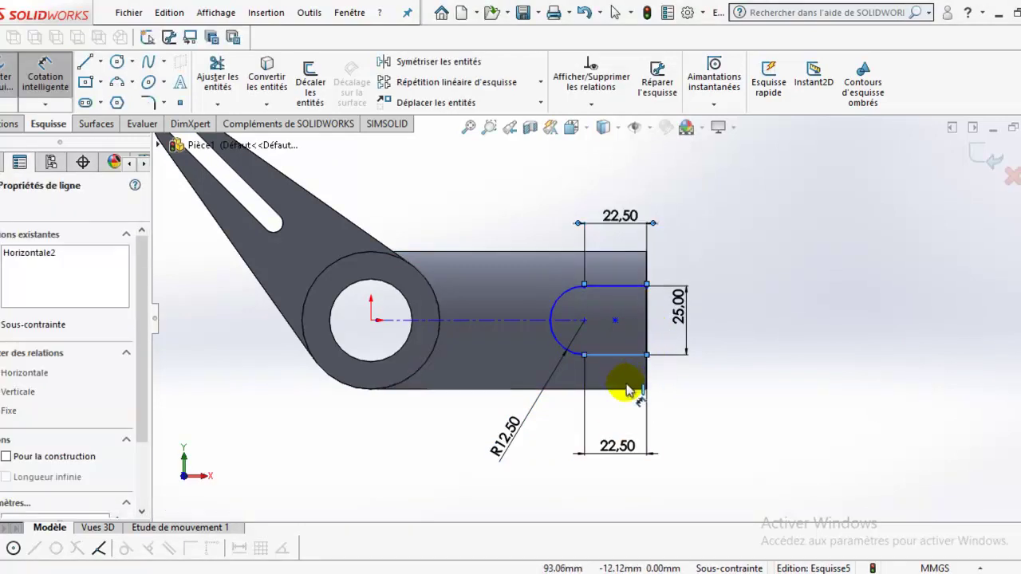
click(627, 389)
click(682, 395)
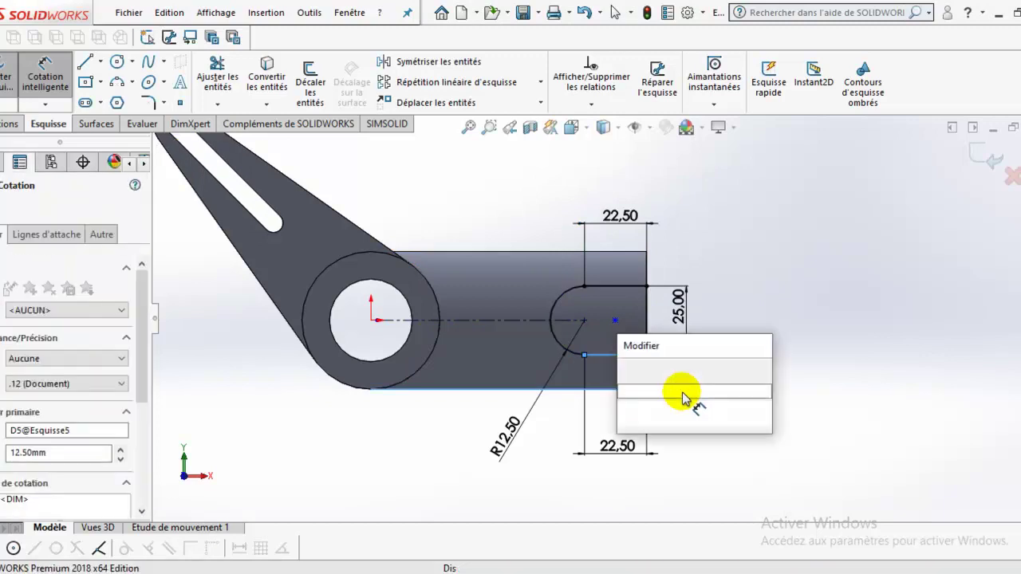
click(629, 369)
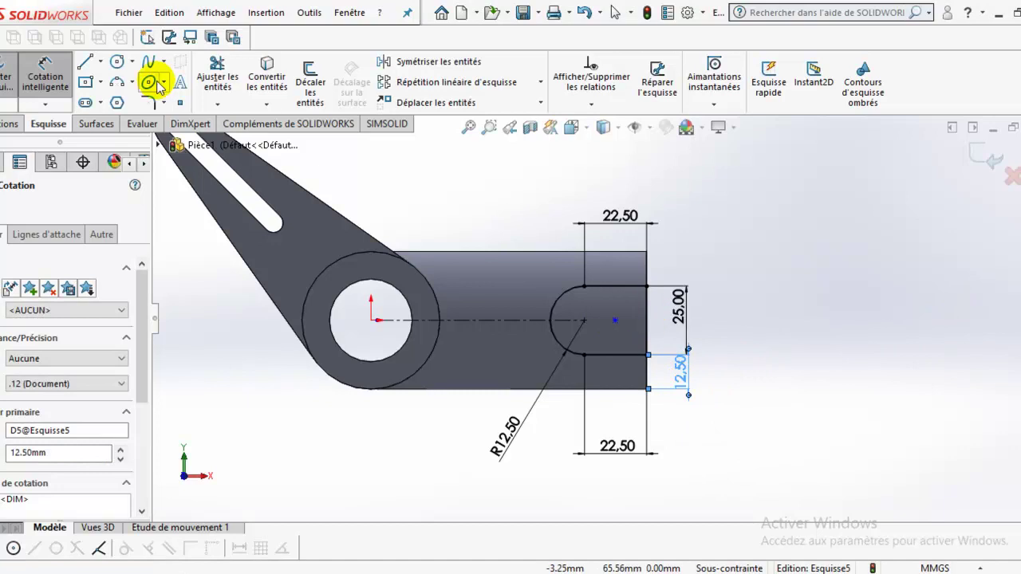
Add a small circle centred on the slot arc centre
click(131, 63)
click(124, 82)
click(584, 320)
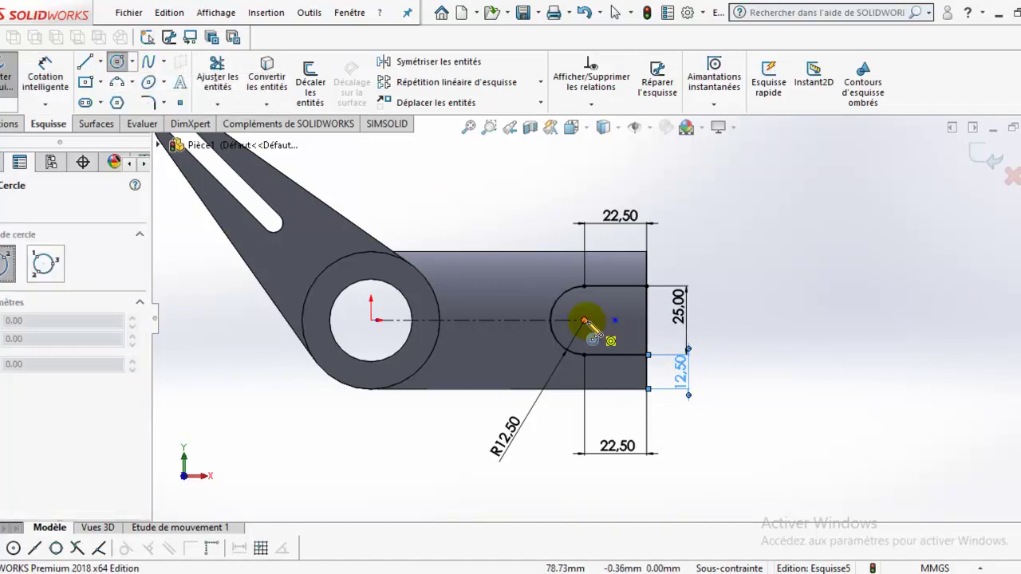
click(599, 317)
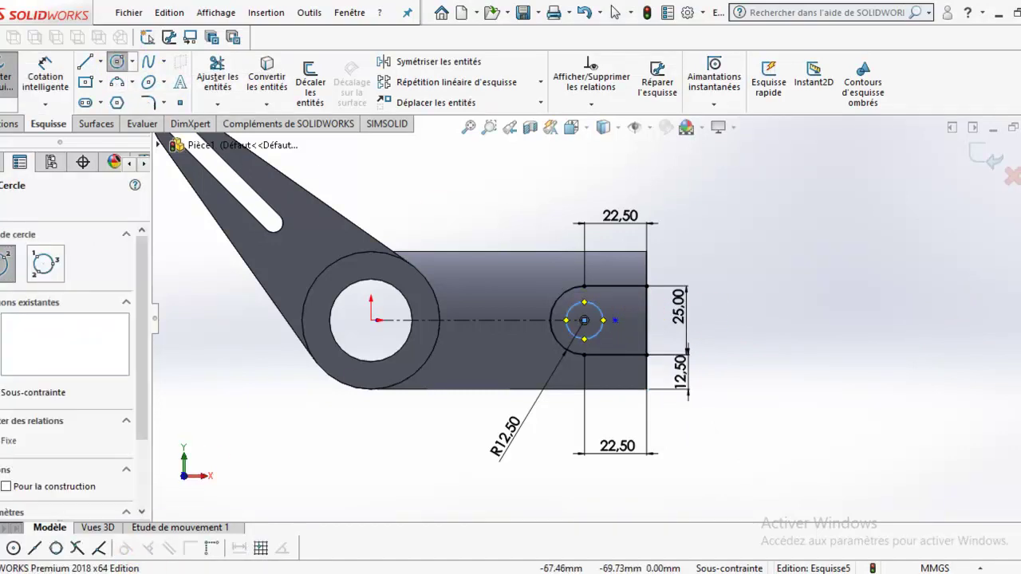
key(alt+Tab)
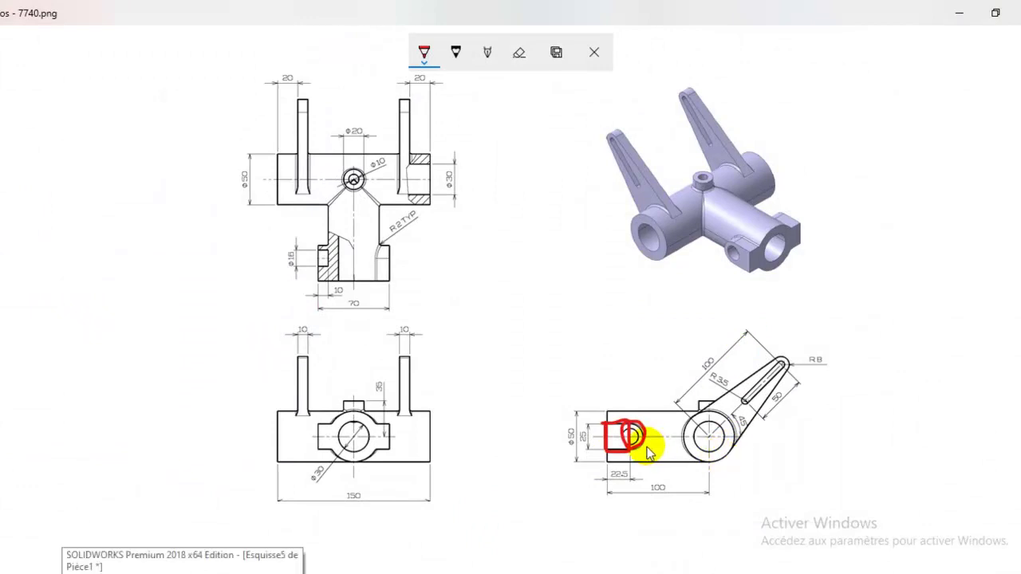
Clear the old ink, mark the Ø16 hole dimension in red, and minimize Photos
click(533, 67)
click(539, 102)
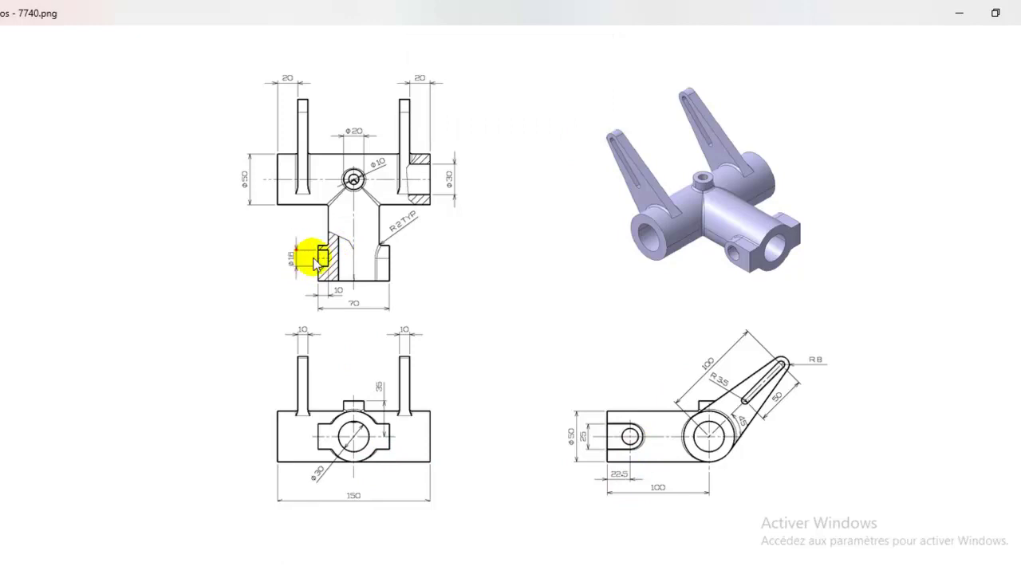
drag(296, 251, 318, 250)
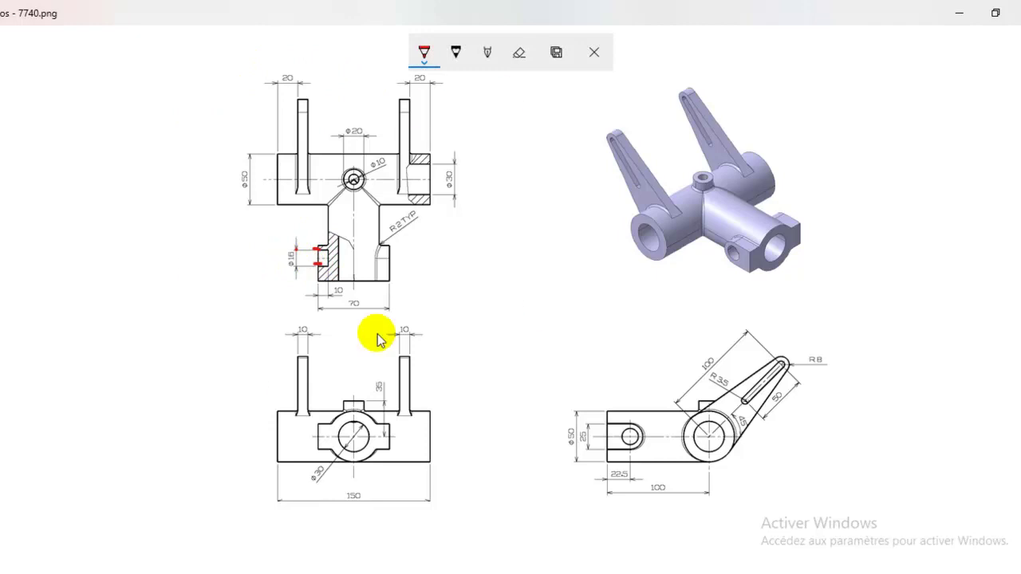
click(961, 12)
Dimension the lug's hole circle to Ø16 and finish the sketch in isometric view
click(45, 72)
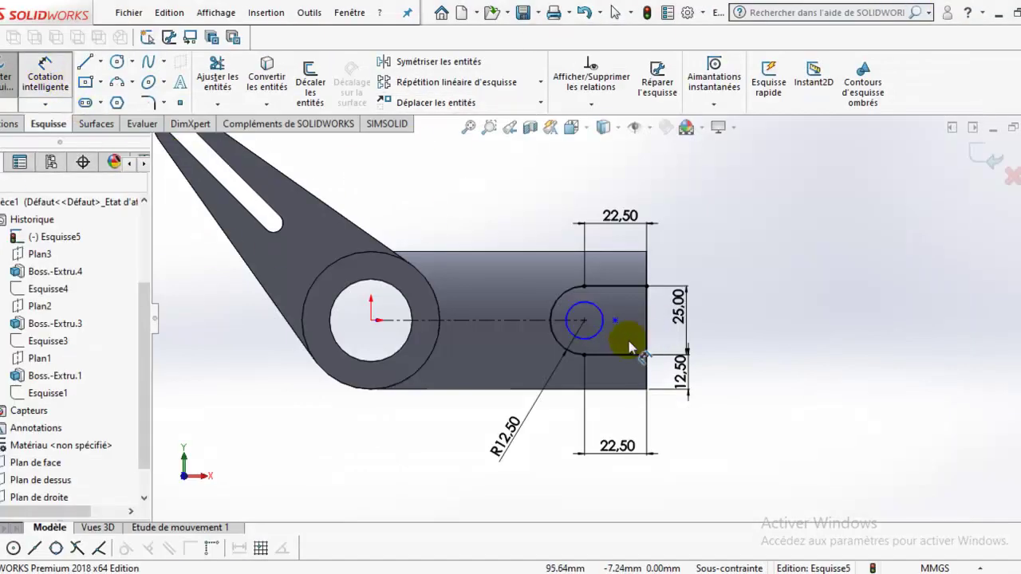
click(598, 310)
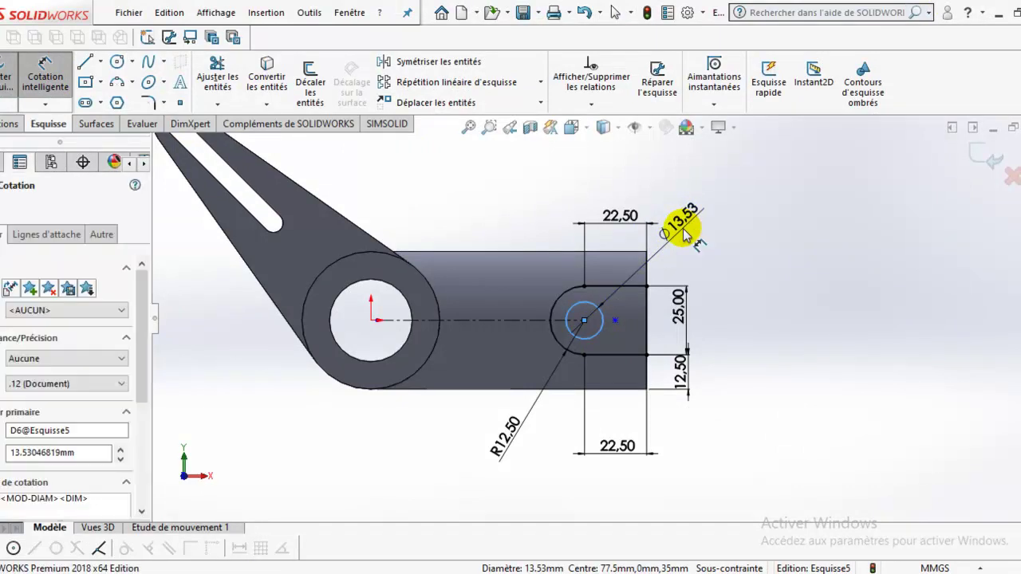
click(683, 234)
text(16)
key(Return)
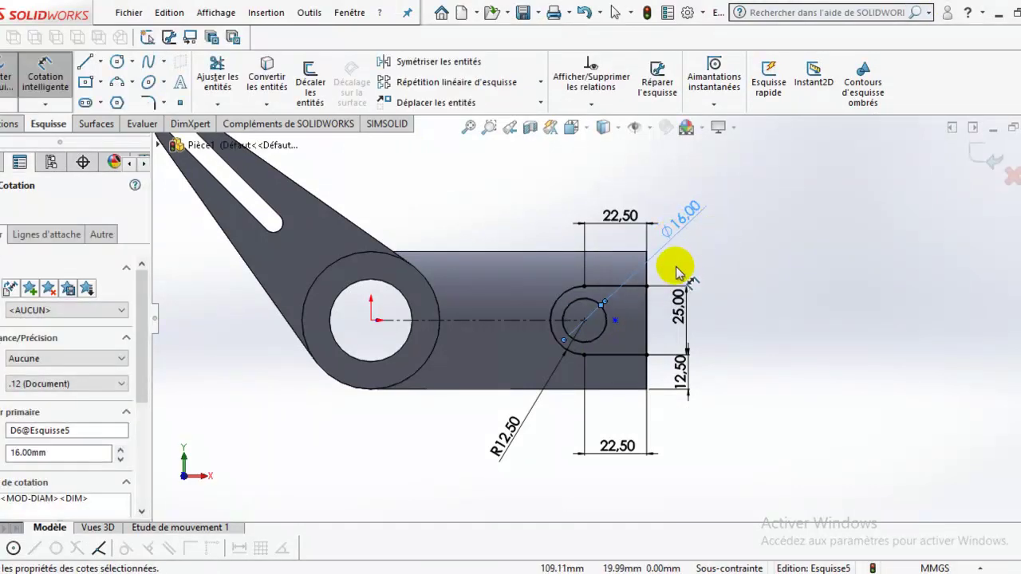
key(ctrl+7)
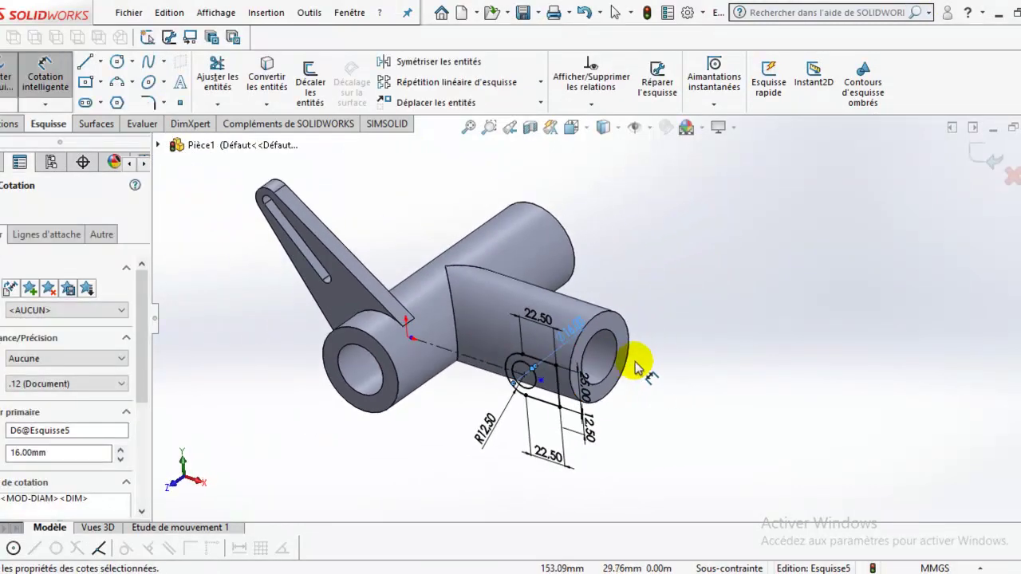
key(Escape)
Extrude the lug sketch in reversed direction Up To Next, then orbit to inspect it
click(6, 123)
click(12, 79)
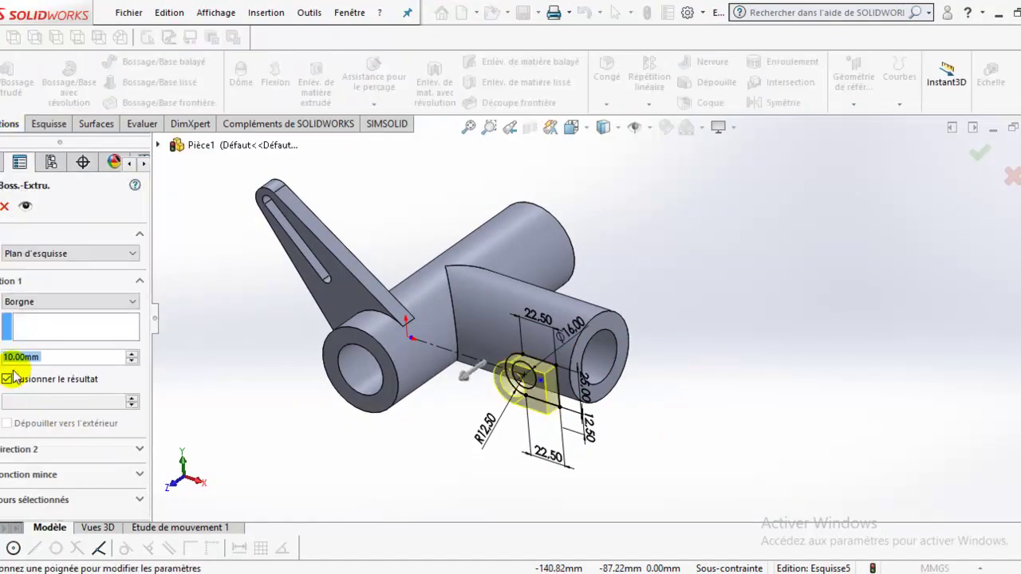
click(2, 301)
click(24, 302)
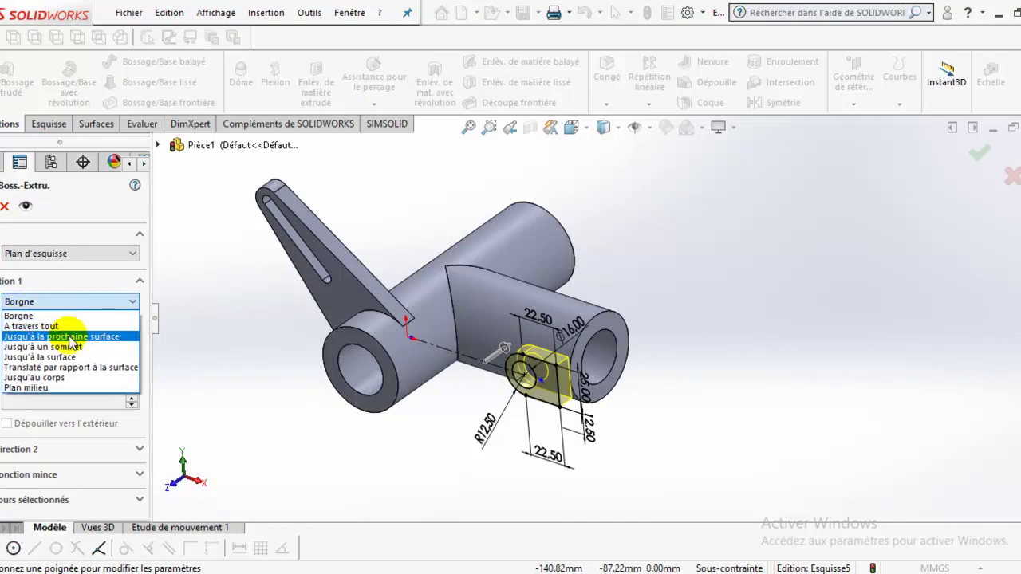
click(70, 336)
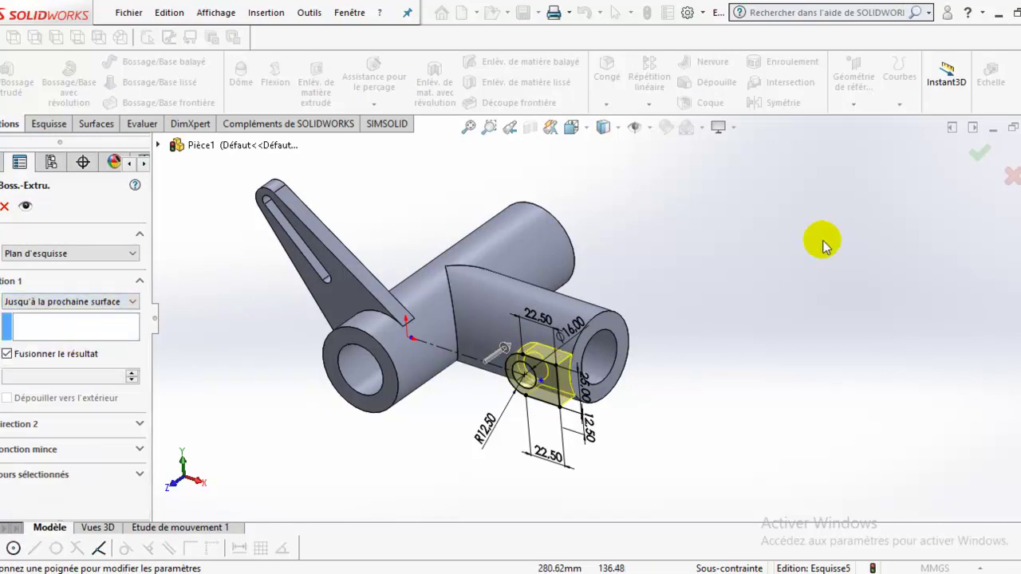
key(Return)
mouse_move(707, 410)
middle_down()
mouse_move(727, 289)
mouse_move(665, 273)
mouse_move(650, 413)
mouse_move(736, 417)
mouse_move(813, 308)
mouse_move(782, 200)
mouse_move(667, 216)
middle_up()
mouse_move(524, 130)
middle_down()
mouse_move(611, 205)
mouse_move(657, 319)
middle_up()
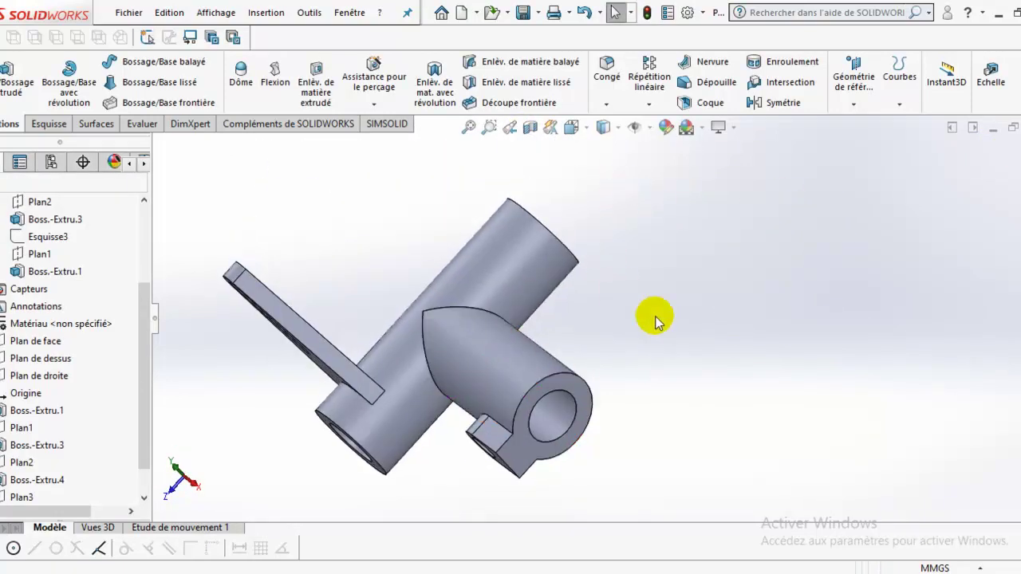
Mirror Boss.-Extru.3 and Boss.-Extru.5 across Plan de face
click(781, 102)
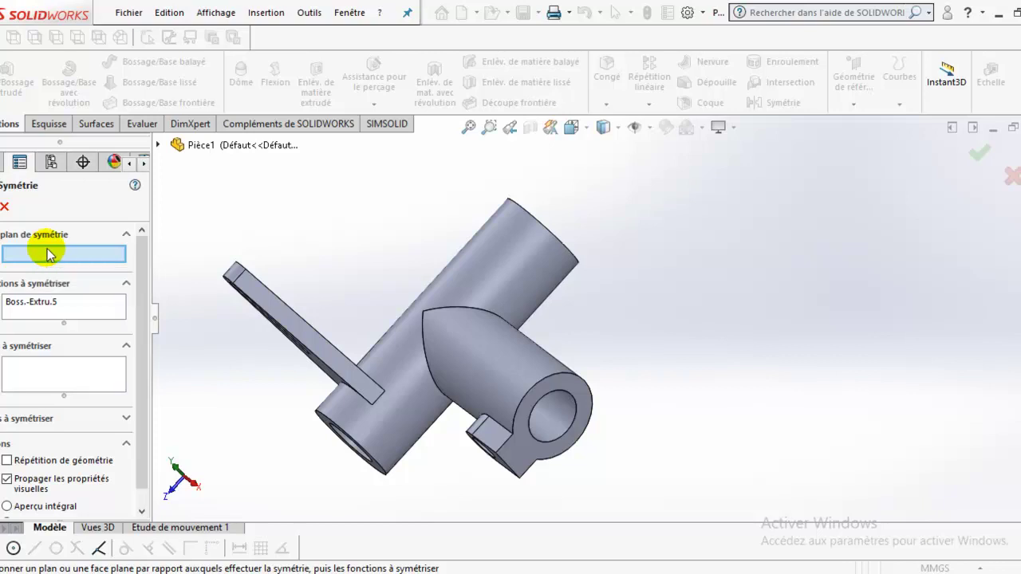
click(158, 145)
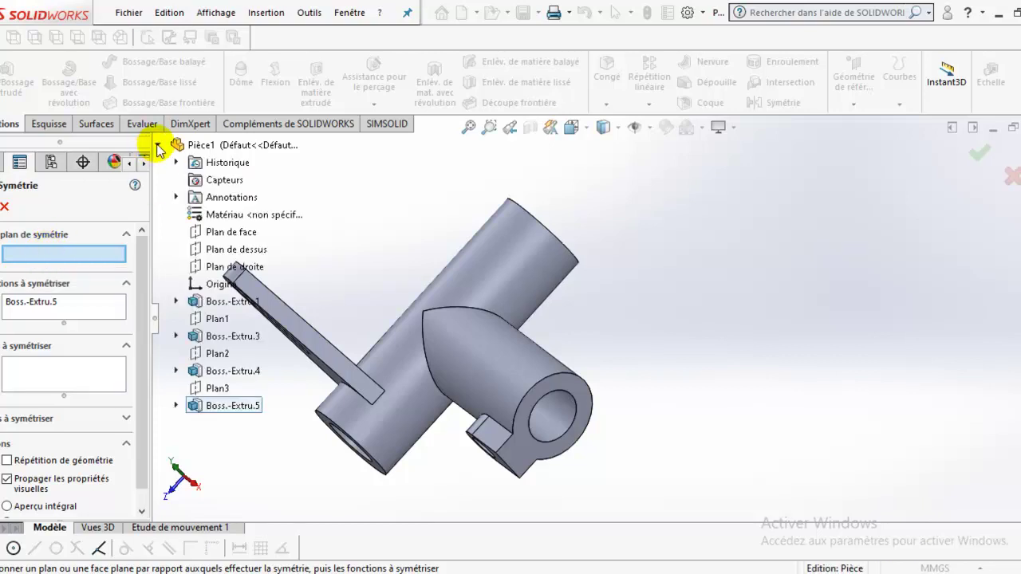
click(227, 232)
right_click(59, 310)
click(80, 333)
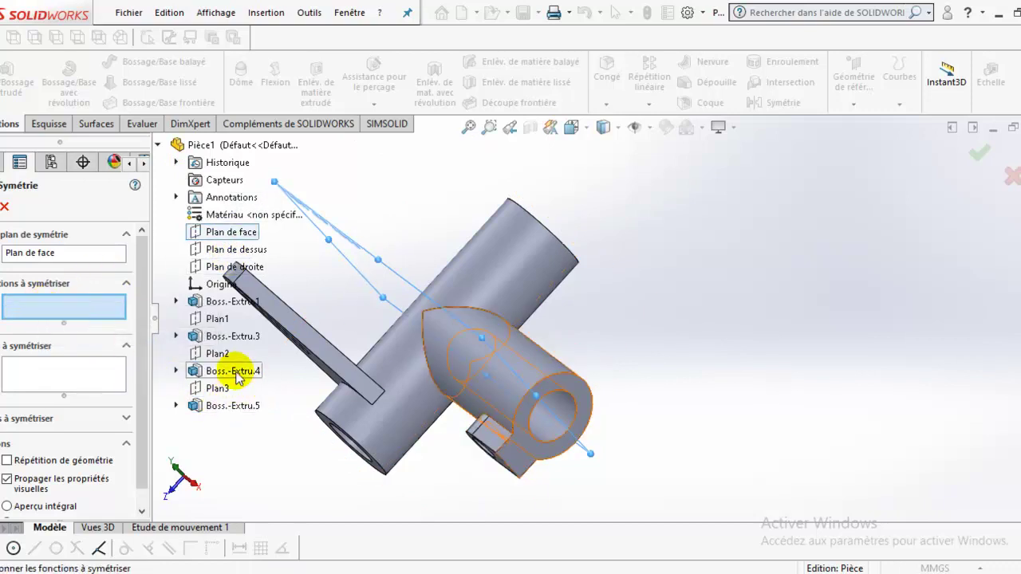
click(320, 342)
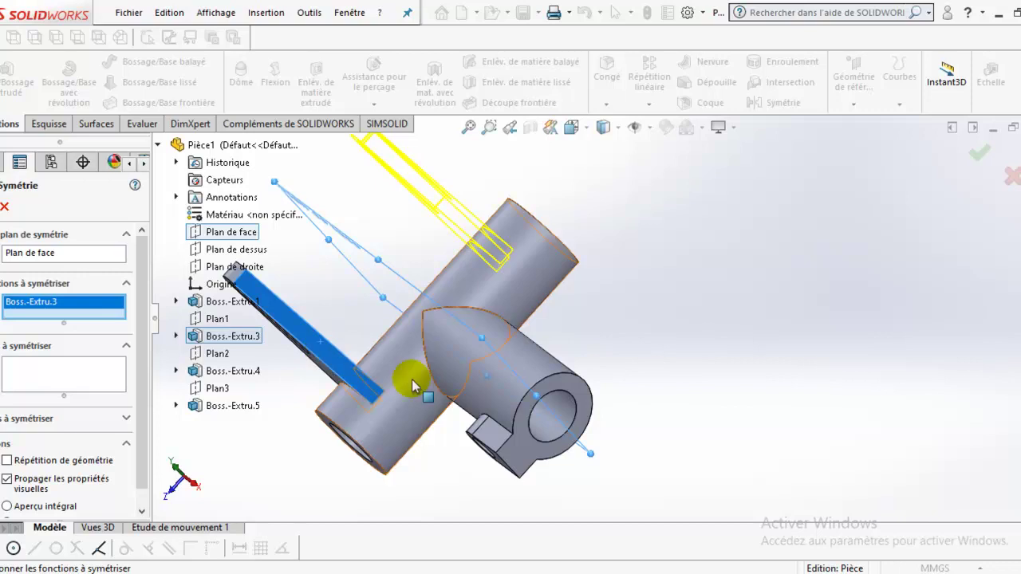
middle_drag(519, 478, 575, 431)
click(524, 473)
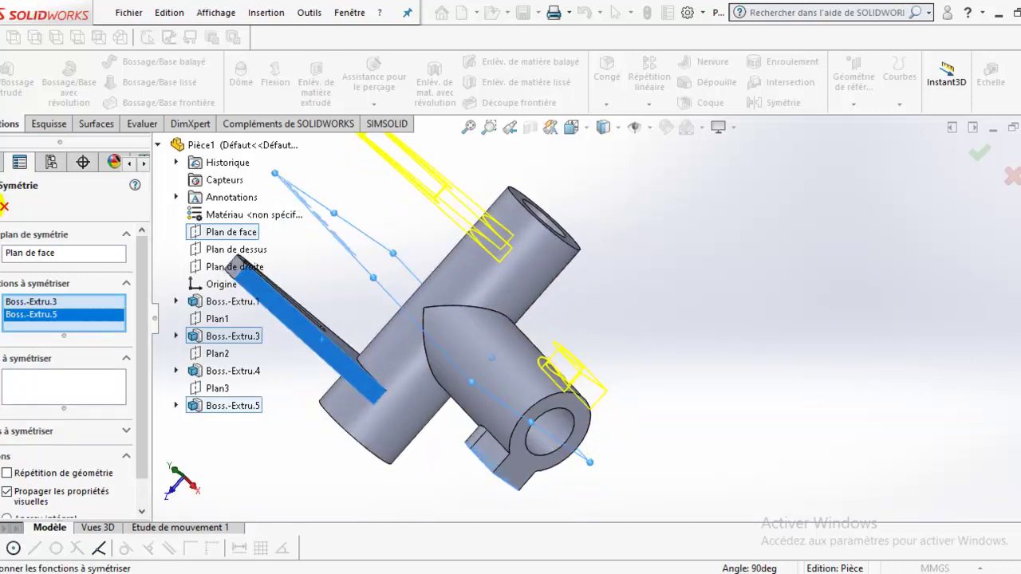
click(2, 204)
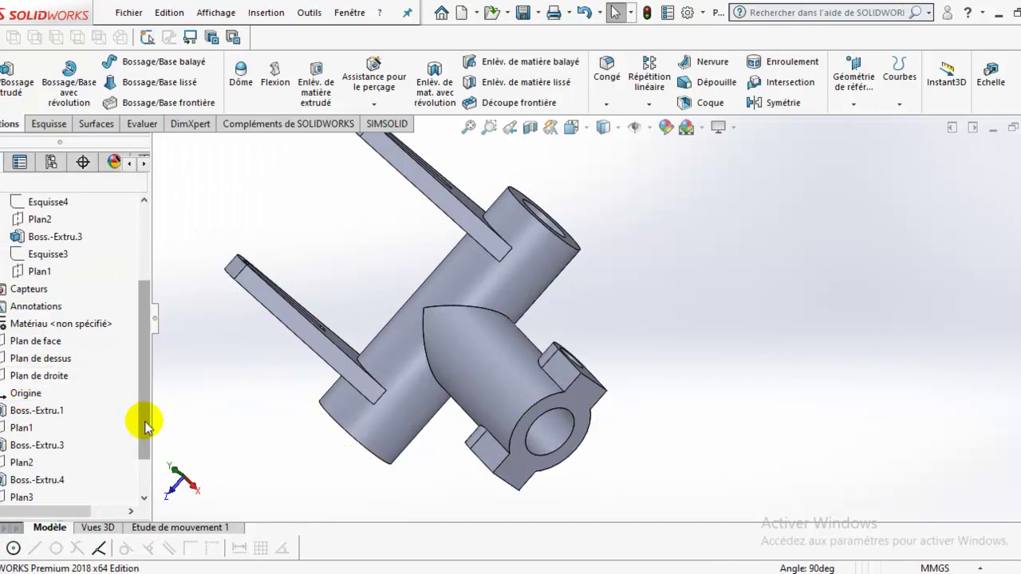
Mirror the side lug and slotted arm features across Plan de face and accept
click(47, 262)
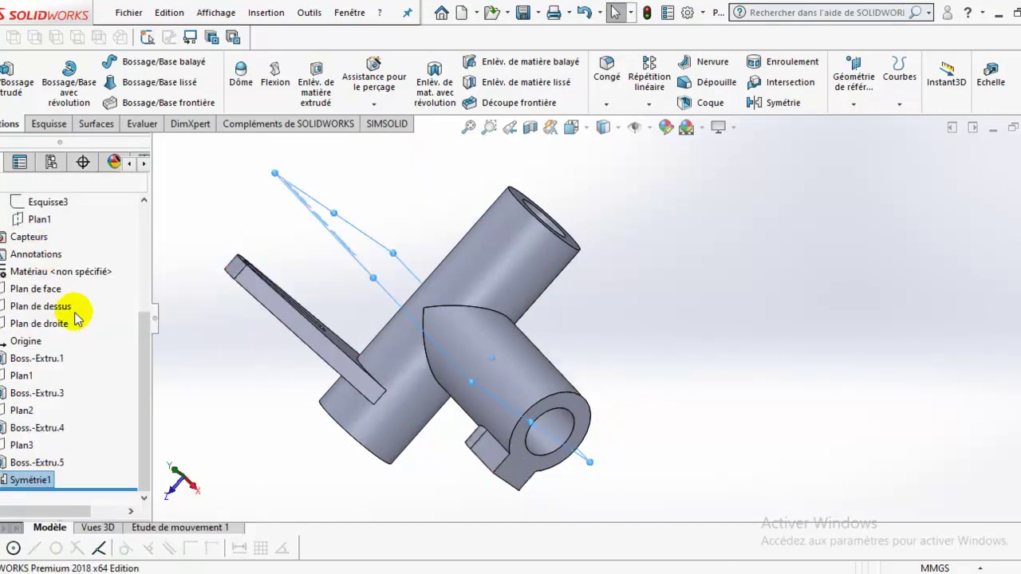
right_click(54, 309)
click(90, 319)
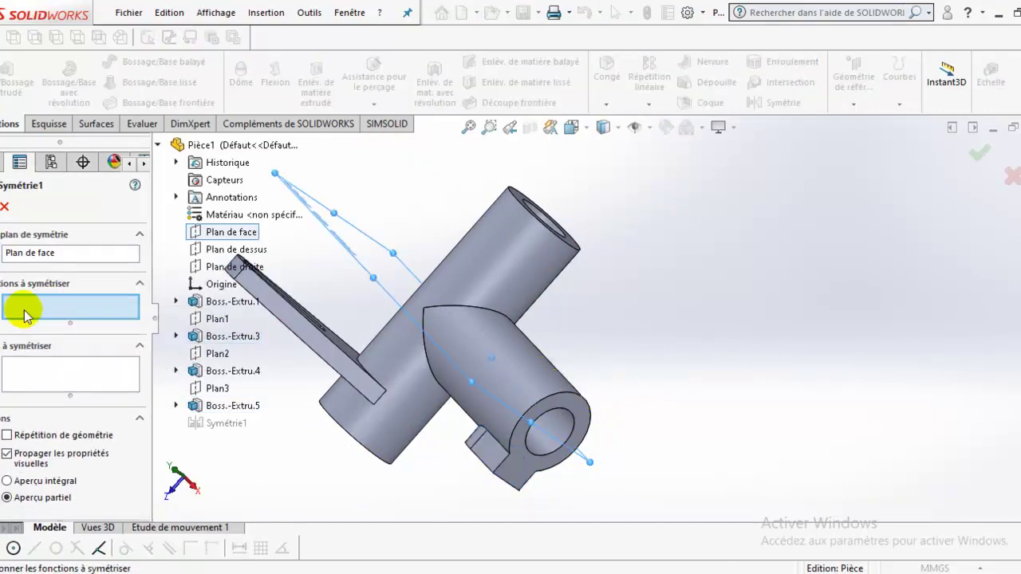
click(232, 406)
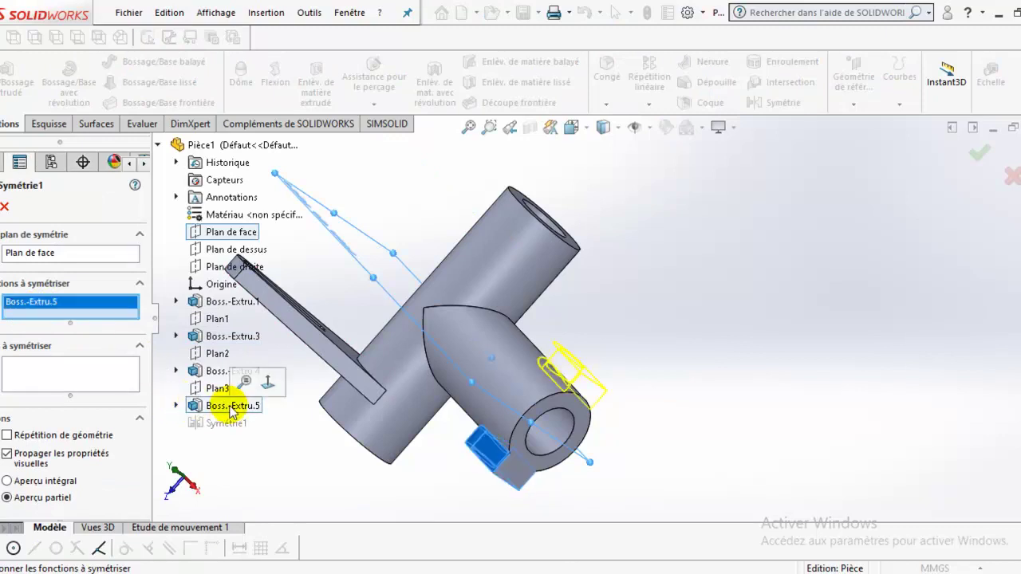
click(227, 337)
middle_drag(449, 411, 16, 283)
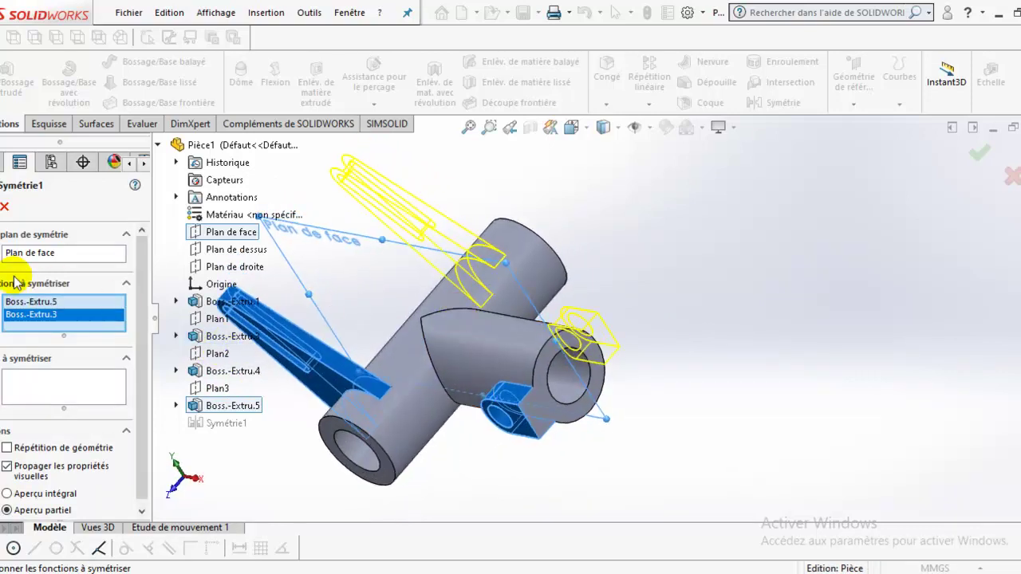
click(7, 203)
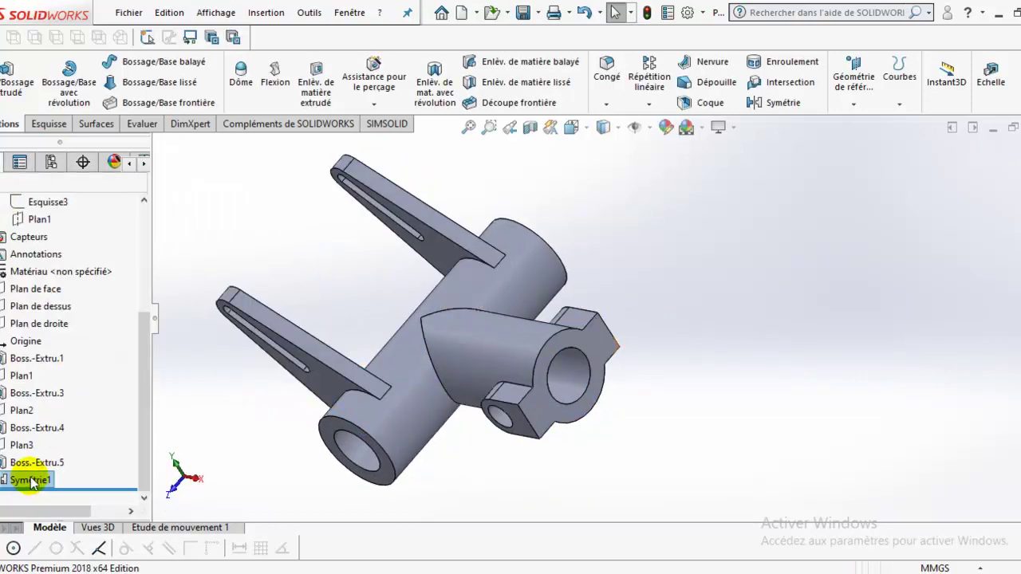
Reopen the mirror, clear its feature list, and switch to mirroring faces instead
right_click(24, 479)
click(44, 246)
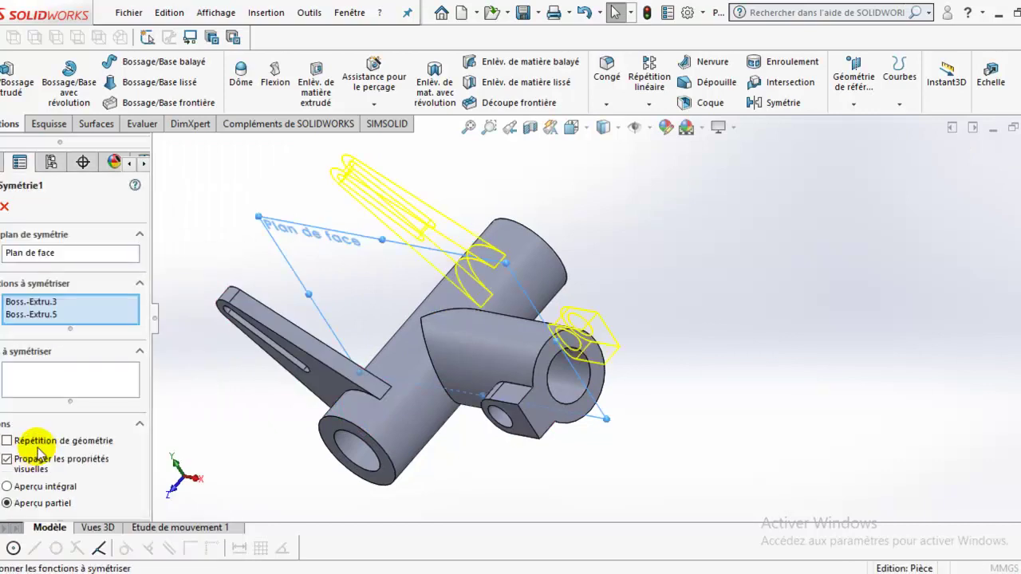
right_click(44, 311)
click(96, 313)
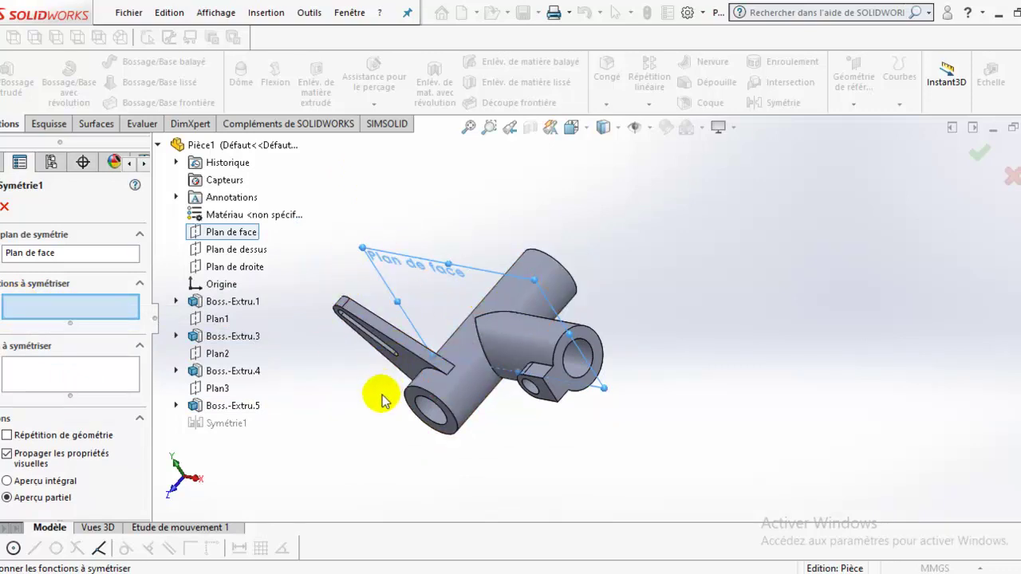
click(42, 383)
key(f)
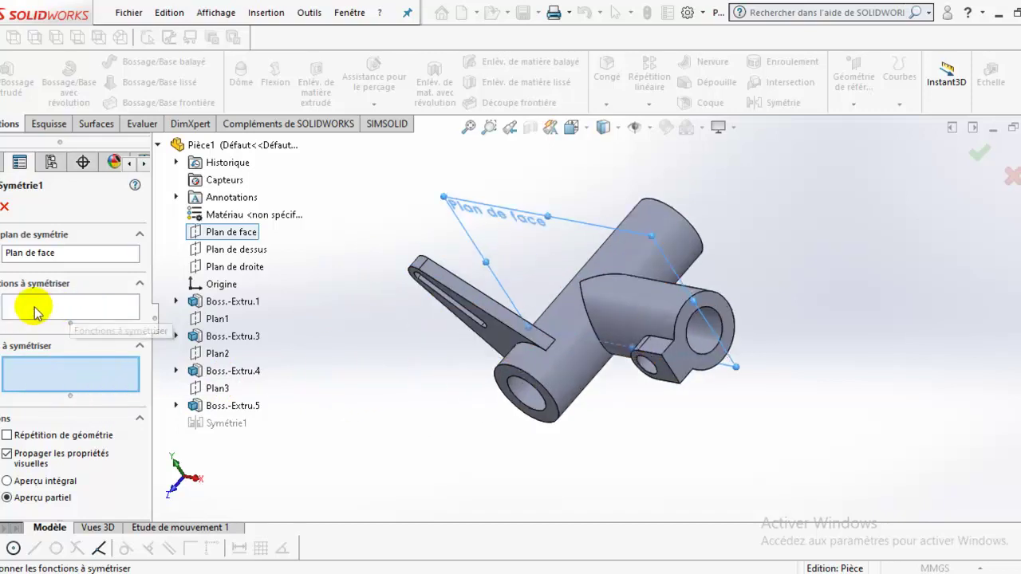
click(140, 284)
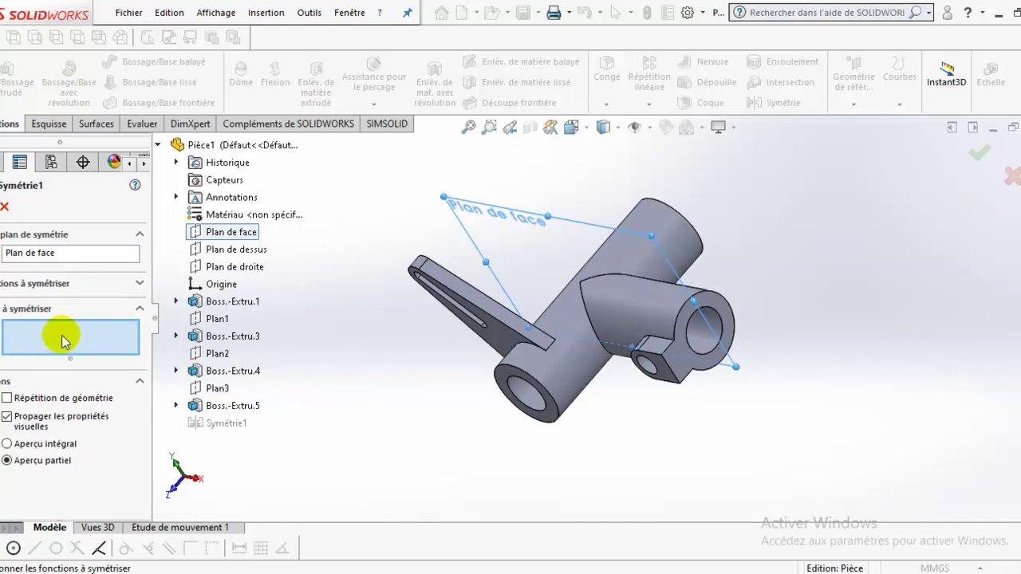
Select the slotted arm's outer faces and the faces inside its slot to mirror
click(510, 337)
mouse_move(513, 338)
middle_down()
mouse_move(530, 342)
mouse_move(511, 337)
middle_up()
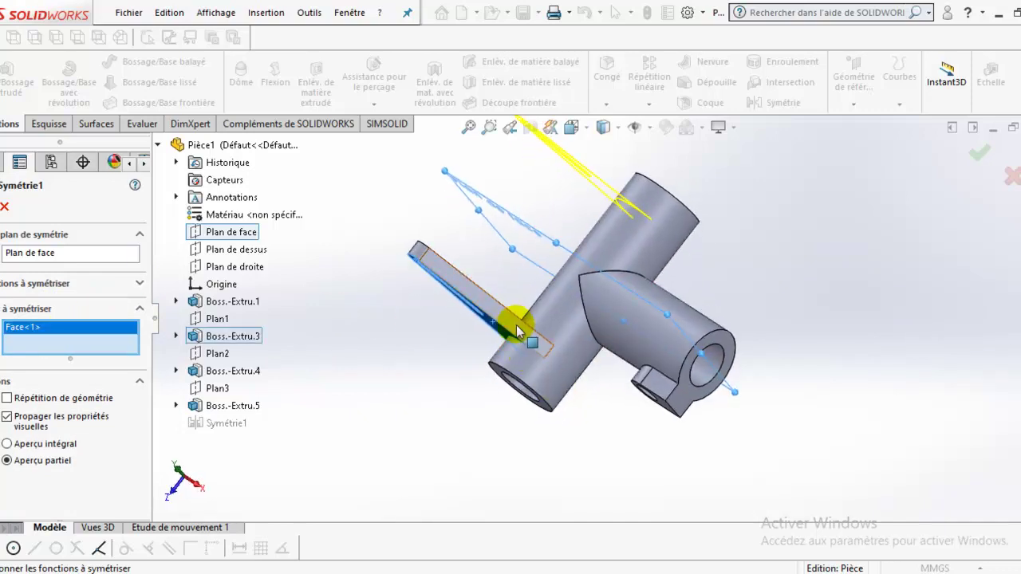
click(510, 337)
click(511, 302)
middle_drag(511, 302, 679, 289)
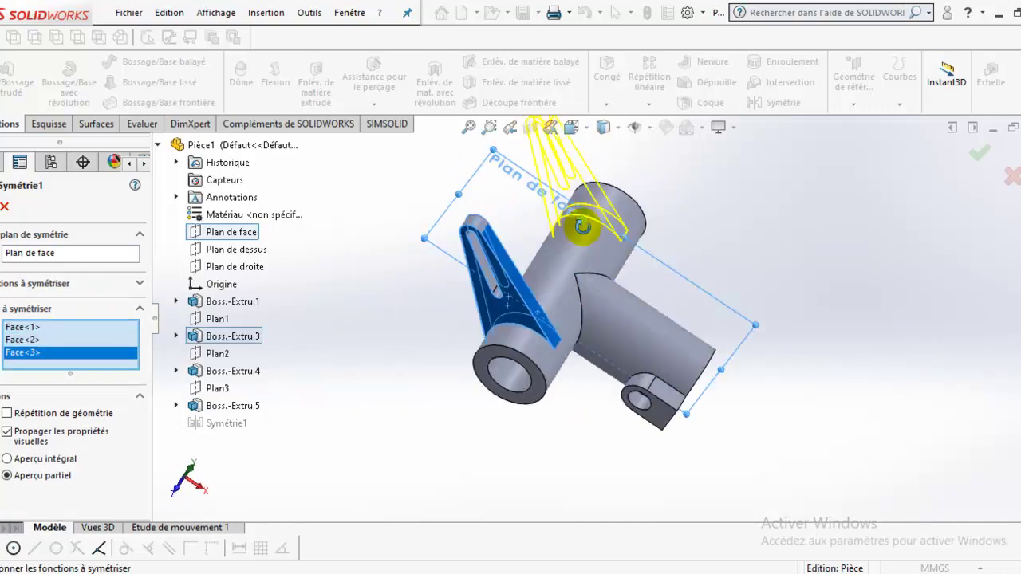
scroll(574, 289, down, 3)
click(656, 292)
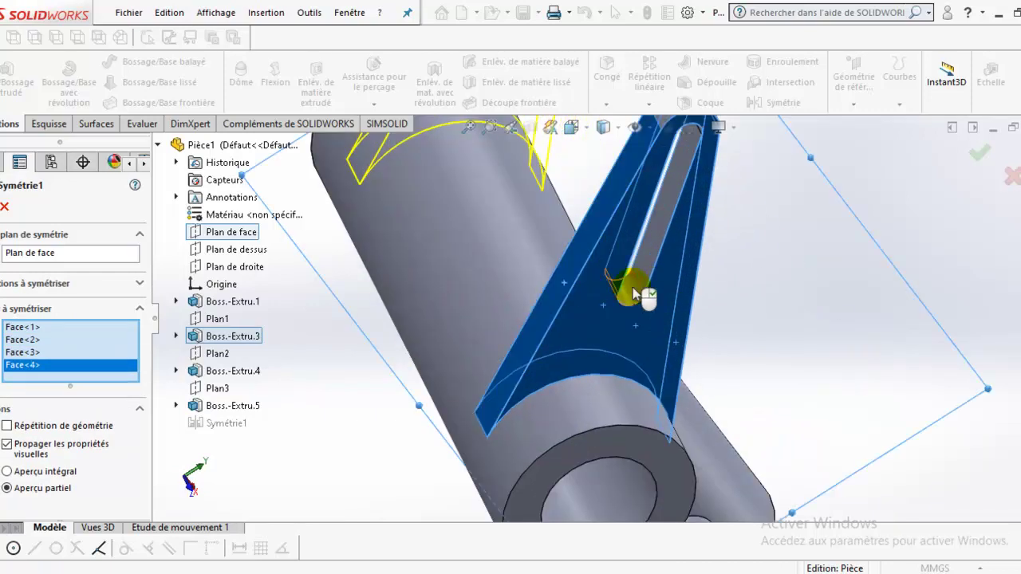
click(635, 294)
click(643, 275)
mouse_move(643, 276)
middle_down()
mouse_move(611, 230)
mouse_move(611, 241)
middle_up()
click(612, 268)
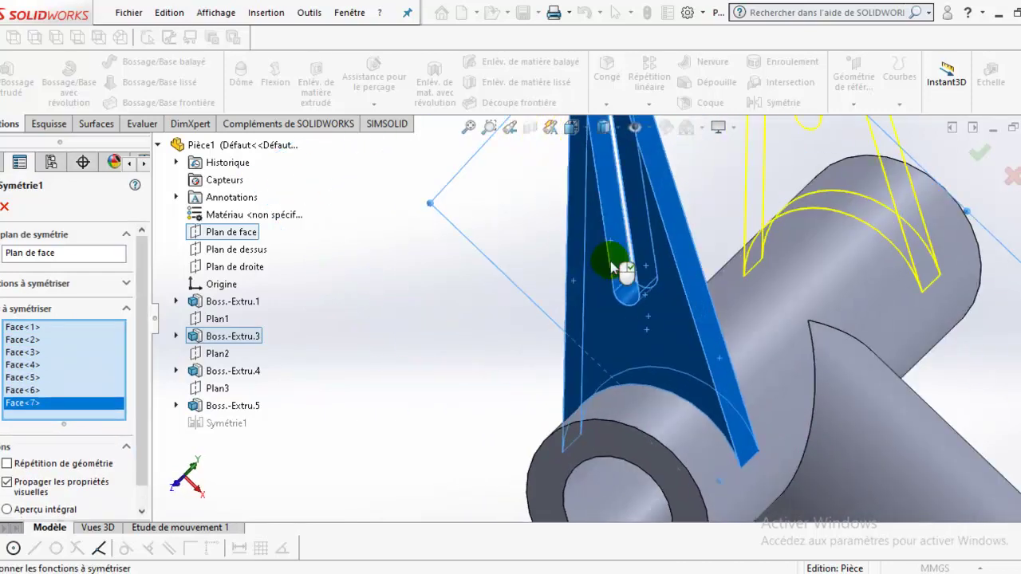
Add another arm face and the side lug's faces to the mirror list
scroll(633, 168, up, 5)
middle_drag(633, 168, 633, 183)
click(661, 296)
middle_drag(661, 296, 628, 296)
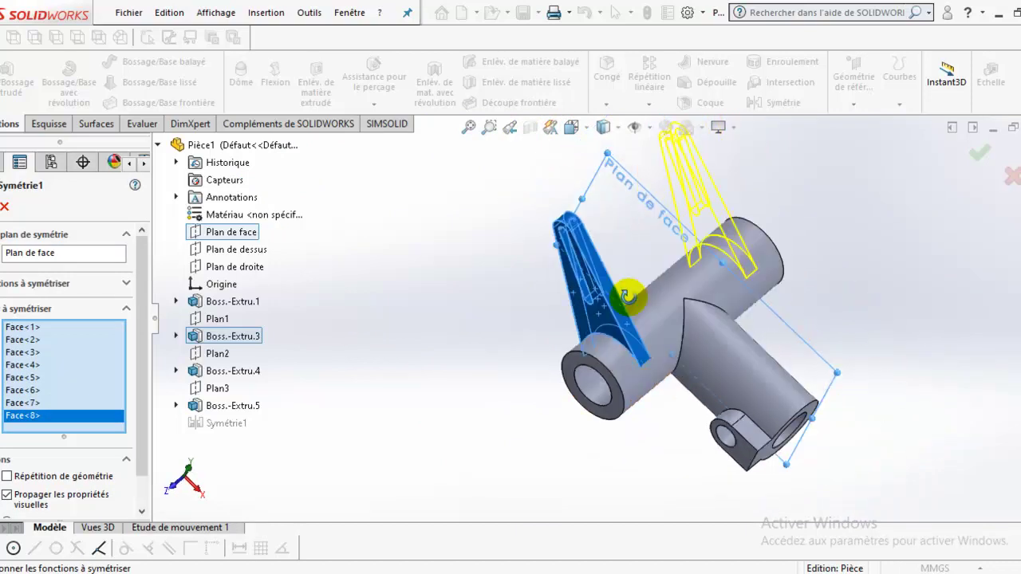
scroll(717, 444, down, 3)
click(727, 446)
mouse_move(728, 447)
middle_down()
mouse_move(758, 262)
mouse_move(741, 422)
middle_up()
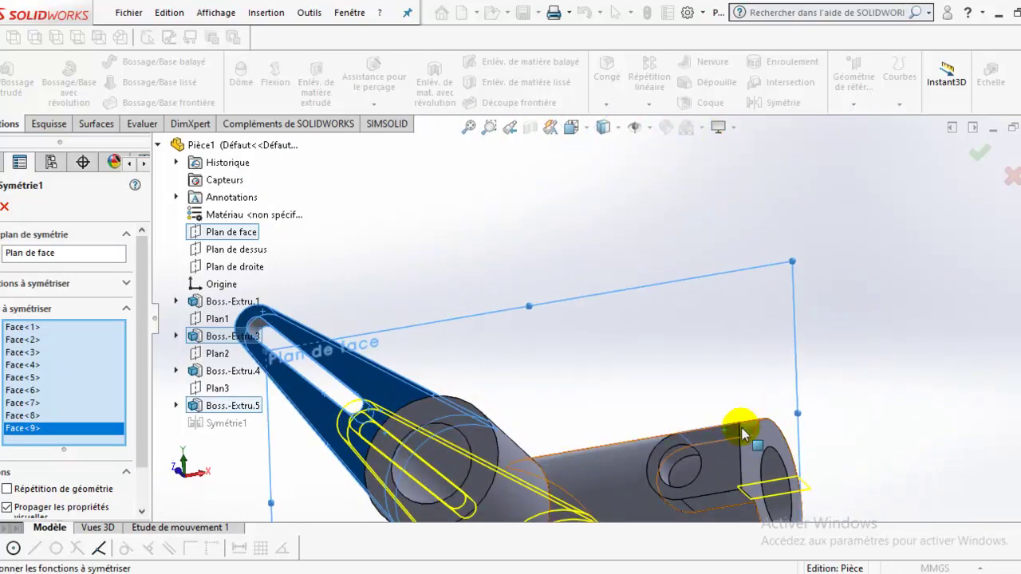
click(723, 483)
click(723, 484)
mouse_move(723, 484)
middle_down()
mouse_move(747, 433)
mouse_move(679, 474)
mouse_move(686, 508)
middle_up()
click(681, 475)
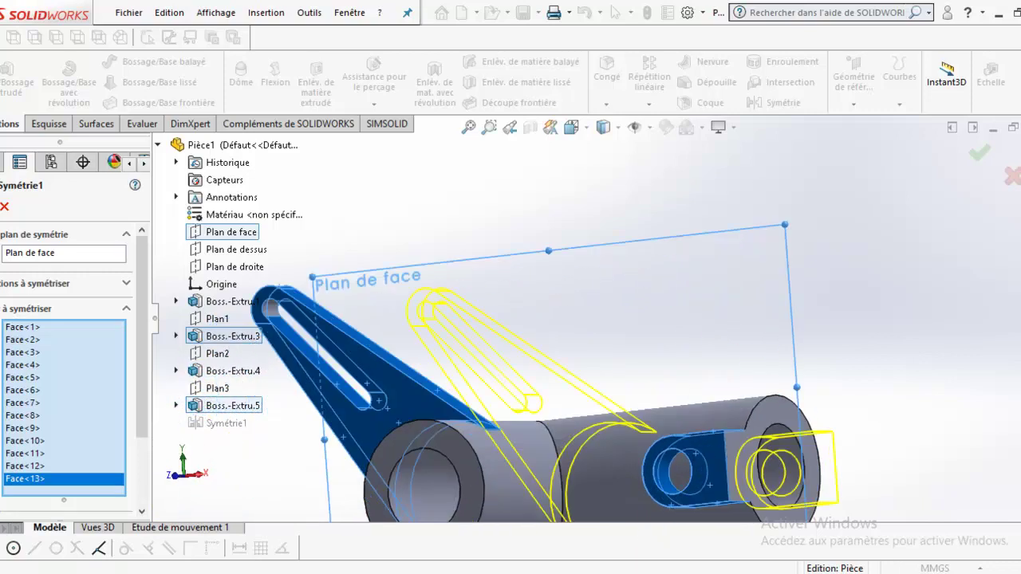
Delete the extra faces after the rebuild error, leaving eight arm faces in the preview
click(686, 508)
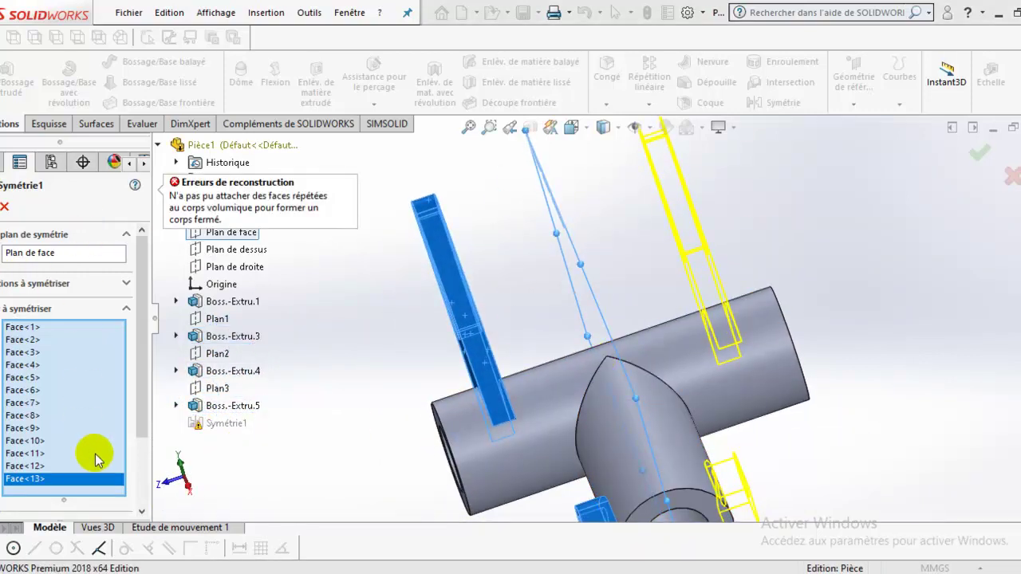
key(Delete)
click(32, 466)
key(Delete)
mouse_move(524, 383)
middle_down()
mouse_move(603, 453)
mouse_move(644, 441)
mouse_move(742, 357)
mouse_move(271, 385)
middle_up()
click(656, 455)
click(748, 363)
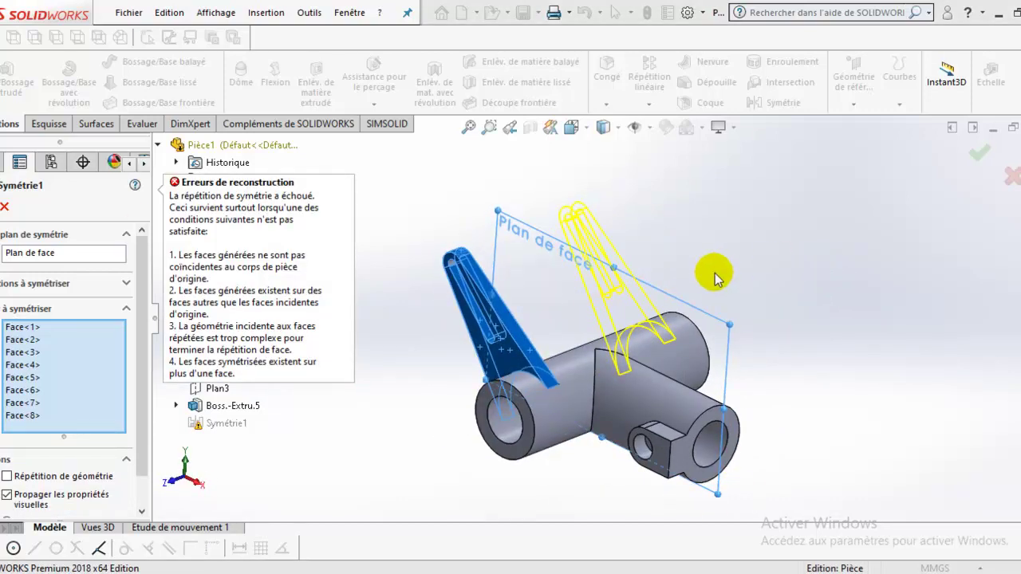
middle_drag(715, 279, 709, 301)
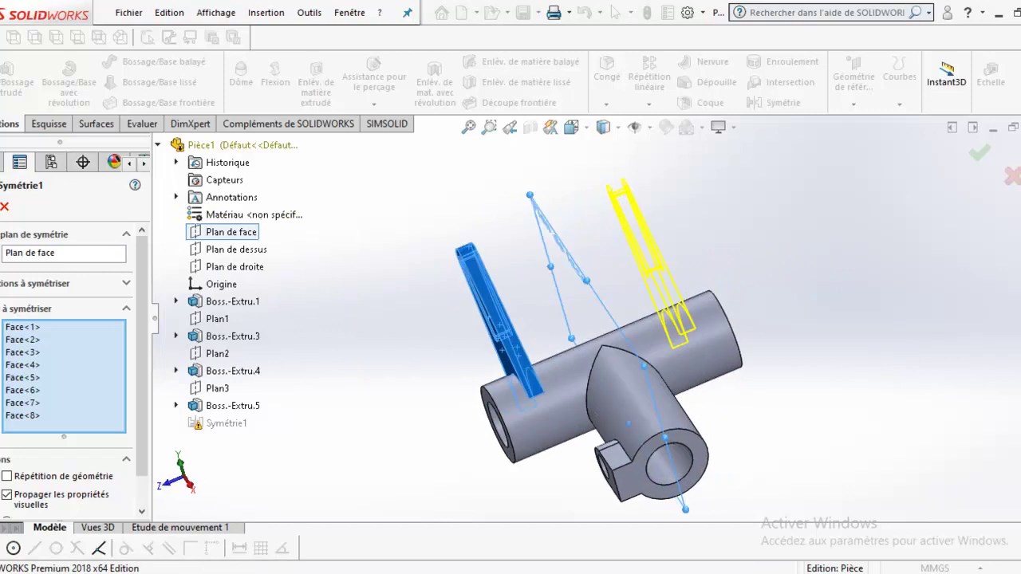
mouse_move(494, 423)
middle_down()
mouse_move(547, 164)
mouse_move(533, 239)
middle_up()
Clear the mirror face list and reselect the first arm faces
right_click(36, 363)
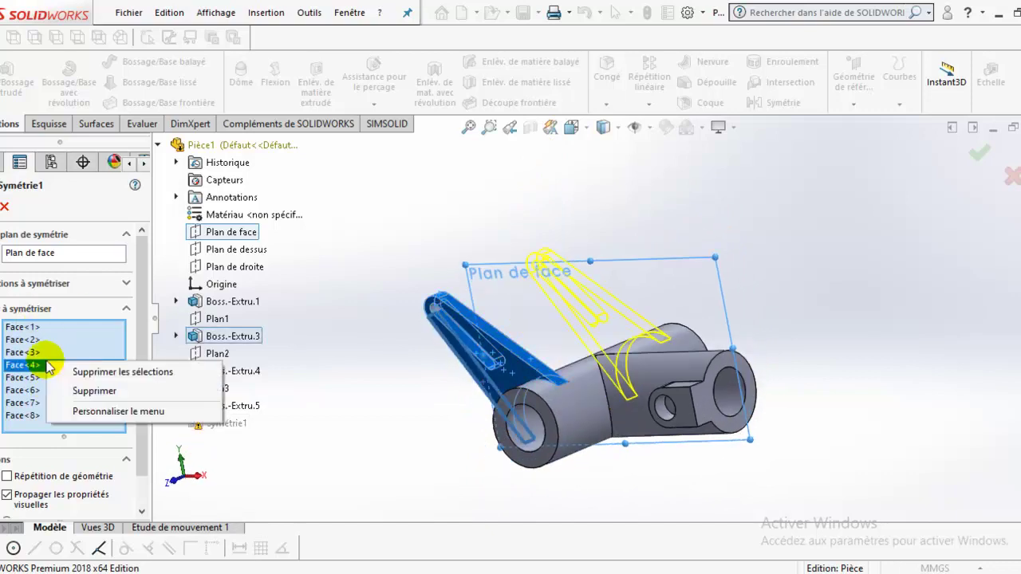
click(71, 371)
mouse_move(473, 257)
middle_down()
mouse_move(451, 349)
mouse_move(460, 382)
middle_up()
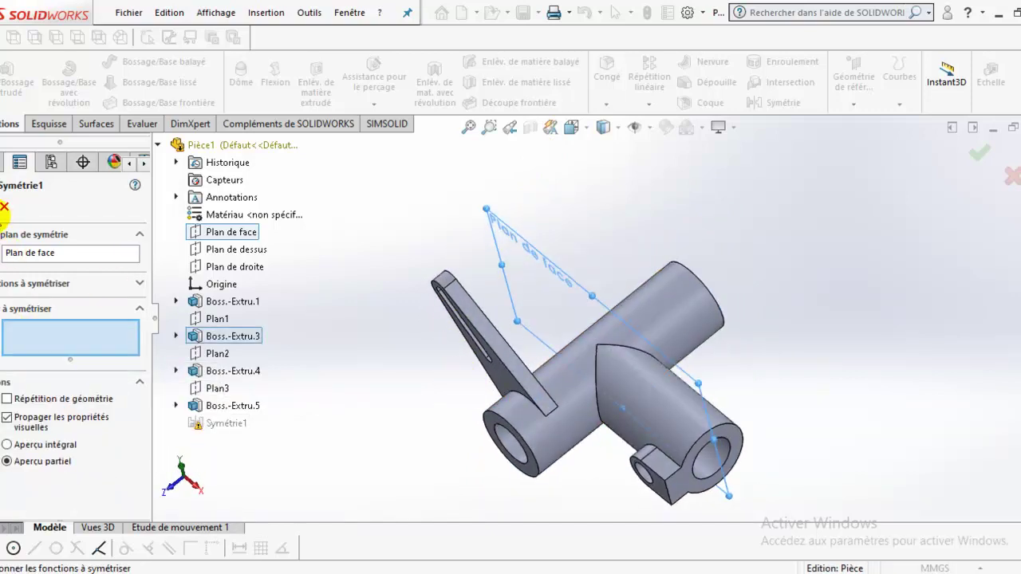
click(509, 365)
click(518, 357)
mouse_move(519, 357)
middle_down()
mouse_move(548, 319)
mouse_move(626, 336)
middle_up()
scroll(626, 336, down, 1)
click(622, 346)
scroll(621, 346, down, 2)
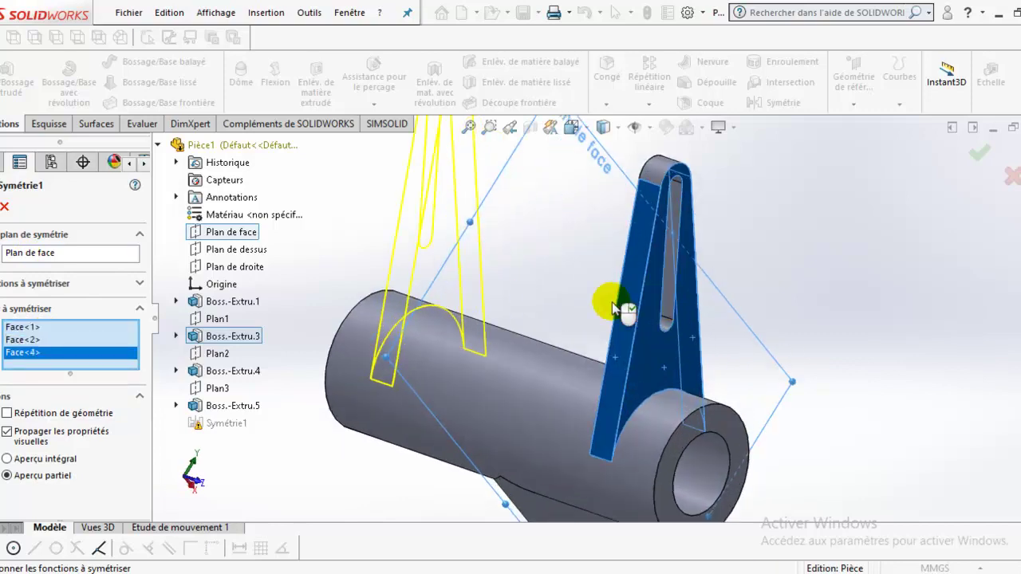
scroll(630, 304, down, 3)
Add the remaining arm faces, including where the arm meets the tube, and confirm Symétrie1
mouse_move(660, 156)
middle_down()
mouse_move(713, 244)
mouse_move(540, 251)
mouse_move(554, 200)
mouse_move(632, 183)
mouse_move(630, 191)
mouse_move(598, 166)
mouse_move(763, 274)
mouse_move(702, 319)
middle_up()
click(540, 251)
click(551, 242)
click(548, 233)
click(562, 230)
click(626, 190)
click(597, 171)
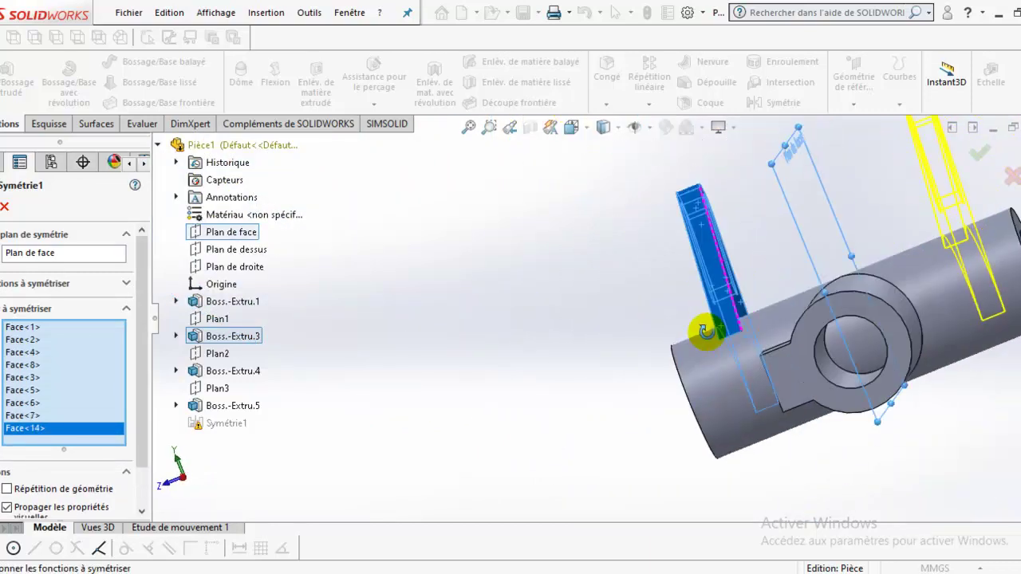
key(Return)
middle_drag(566, 291, 667, 278)
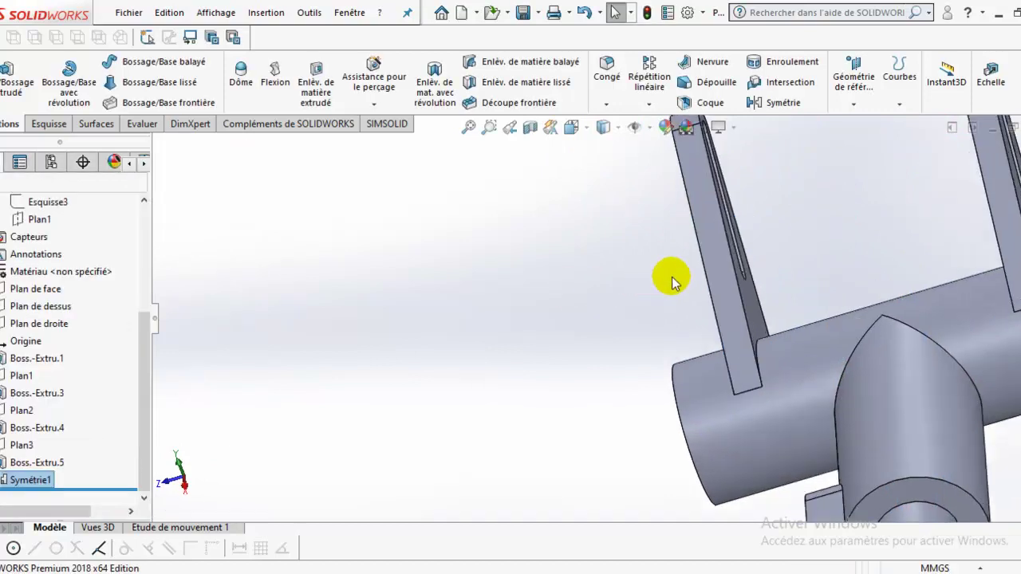
scroll(834, 274, down, 5)
mouse_move(834, 274)
middle_down()
mouse_move(808, 270)
mouse_move(567, 372)
mouse_move(713, 342)
mouse_move(481, 348)
mouse_move(941, 272)
mouse_move(832, 296)
middle_up()
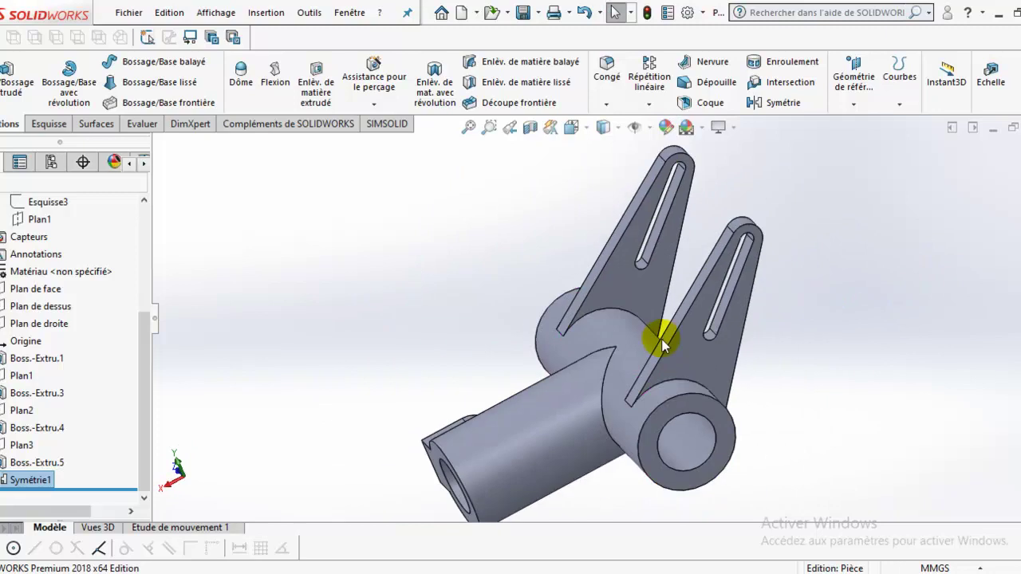
Switch Symétrie1 from faces to features, mirroring Boss.-Extru.5 instead of Boss.-Extru.4
right_click(31, 482)
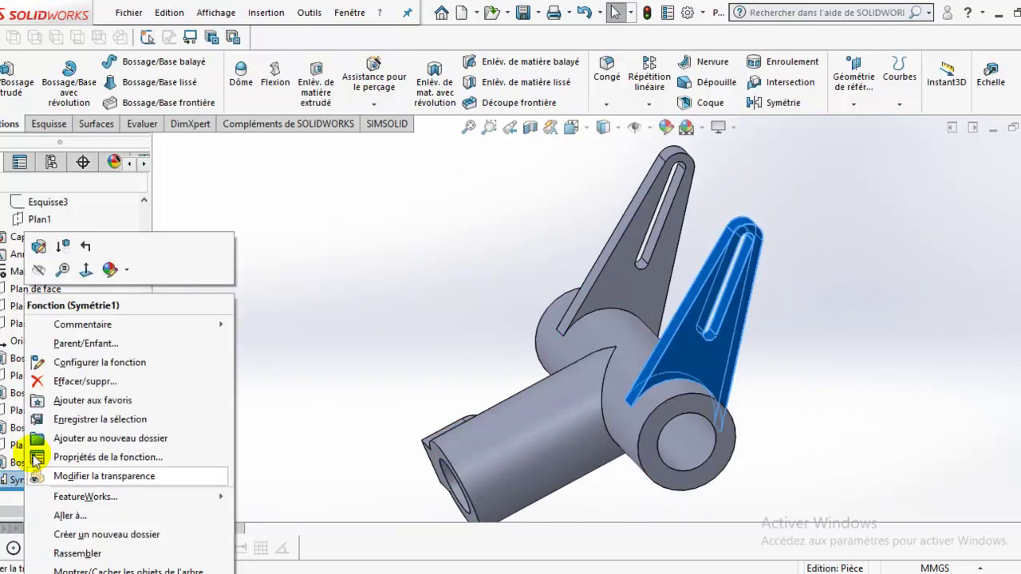
click(39, 248)
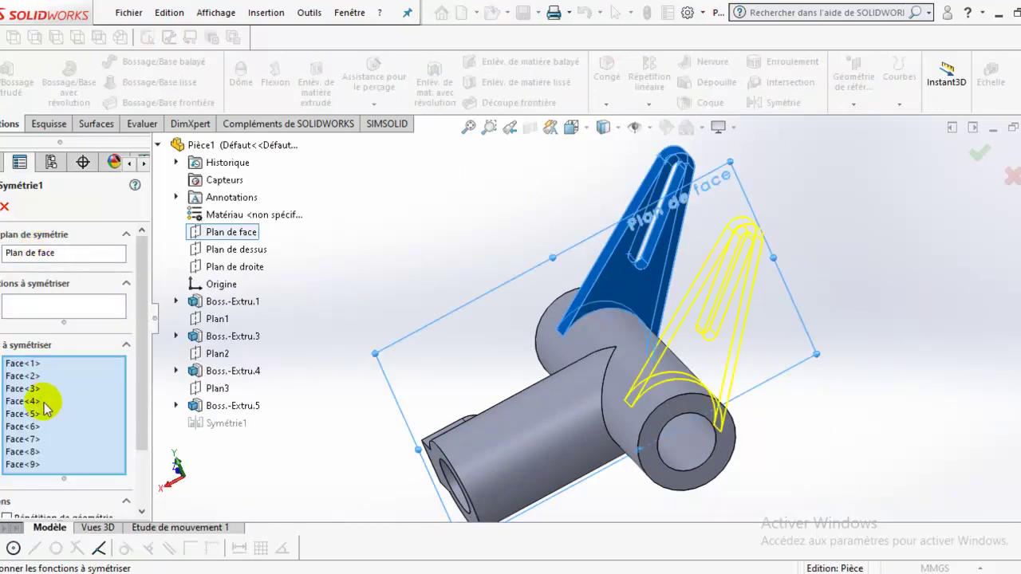
right_click(46, 408)
click(67, 412)
click(37, 311)
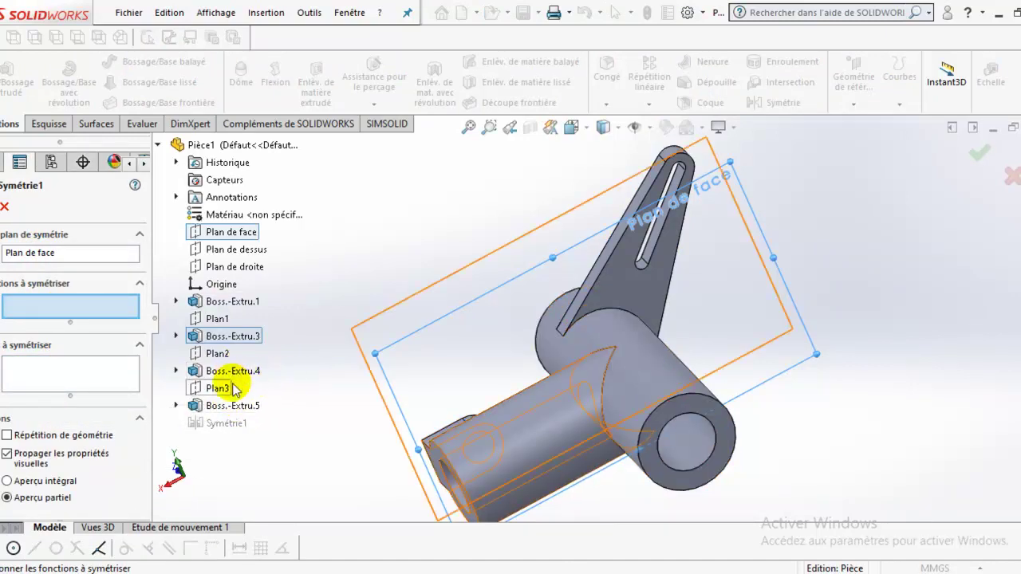
click(233, 371)
right_click(19, 309)
click(50, 335)
click(231, 405)
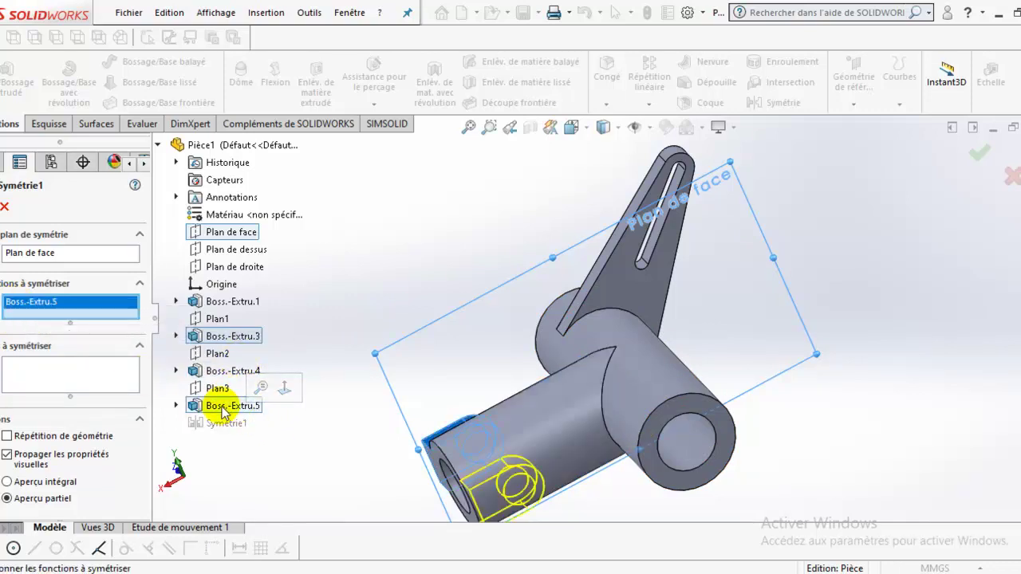
key(Return)
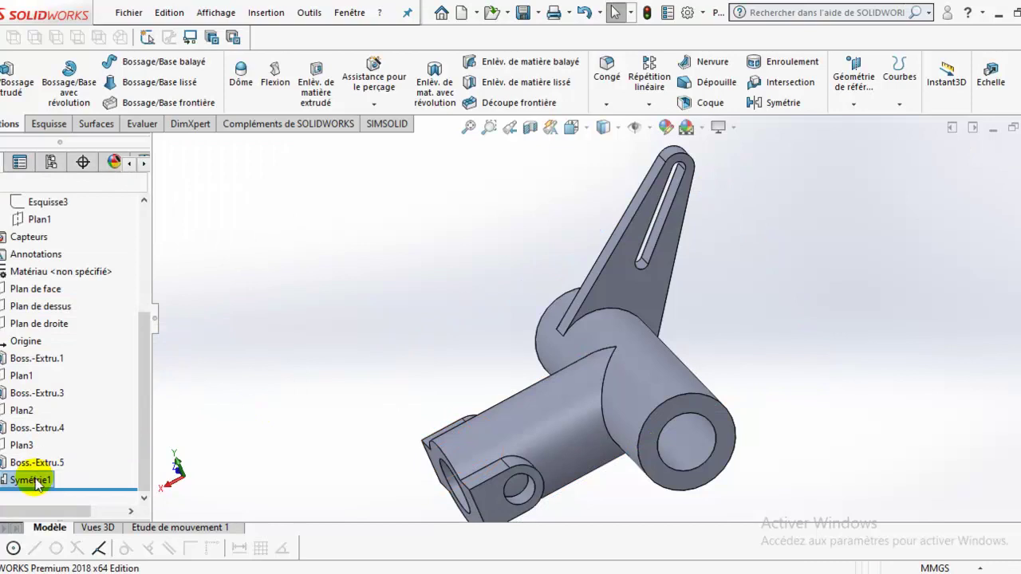
Re-edit Symétrie1 to mirror both Boss.-Extru.3 and Boss.-Extru.5, and accept
right_click(34, 481)
click(46, 256)
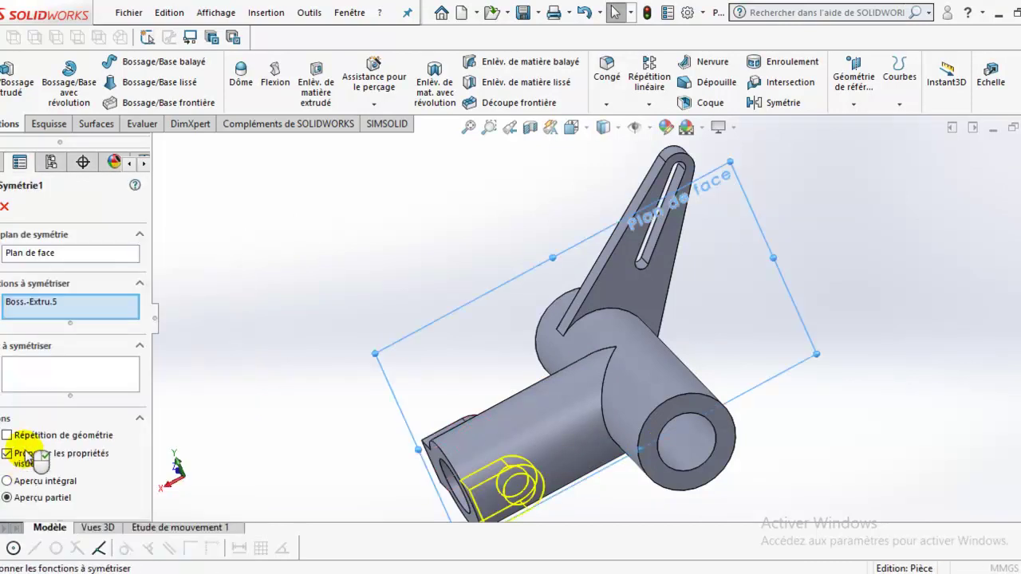
right_click(35, 302)
click(69, 324)
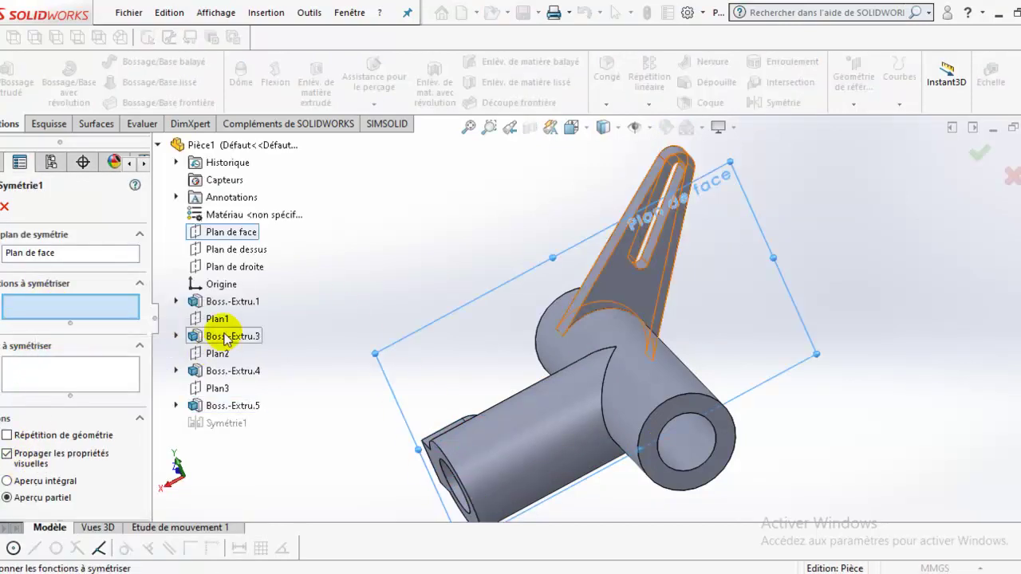
click(228, 335)
click(233, 405)
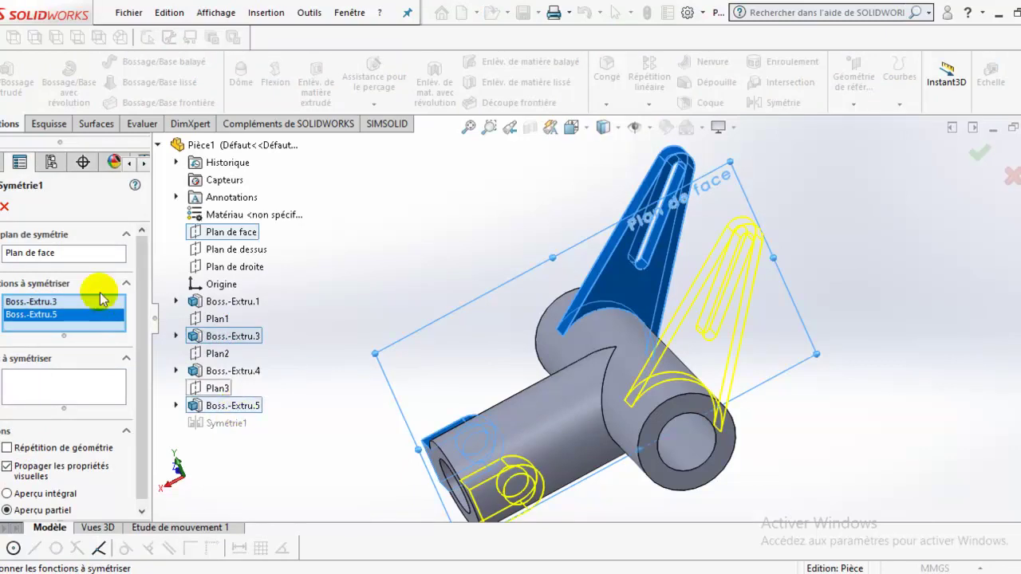
click(1, 209)
mouse_move(752, 353)
middle_down()
mouse_move(809, 244)
mouse_move(870, 294)
mouse_move(734, 445)
mouse_move(728, 503)
middle_up()
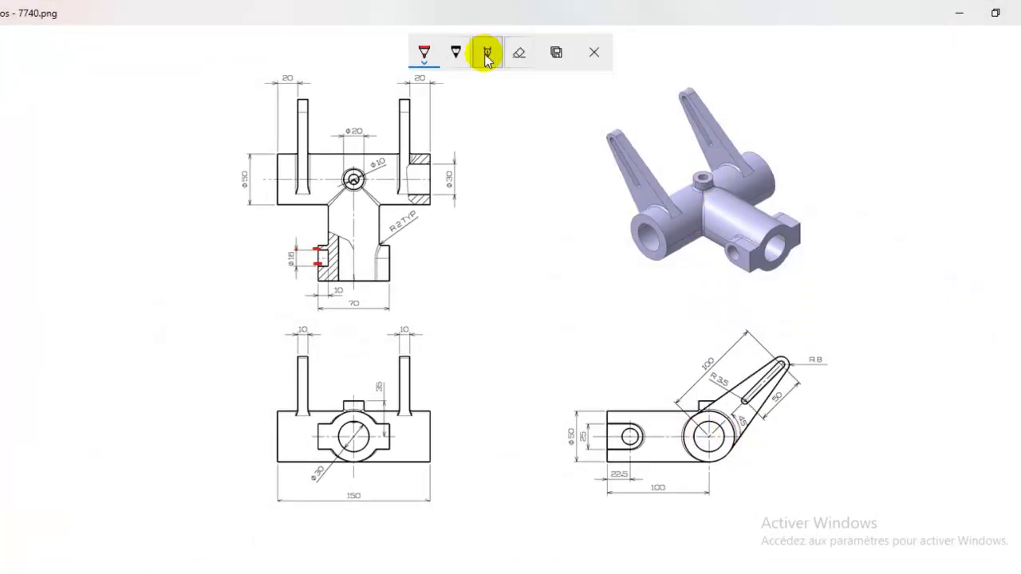
Circle the top boss on the 3D view and the Φ20 dimension in red ink
drag(707, 177, 698, 188)
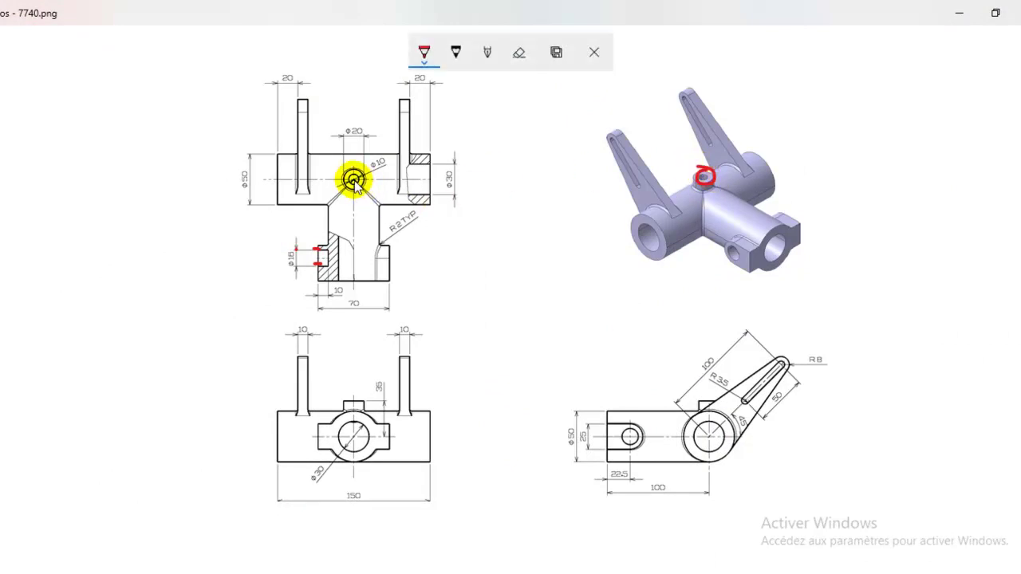
drag(360, 122, 336, 129)
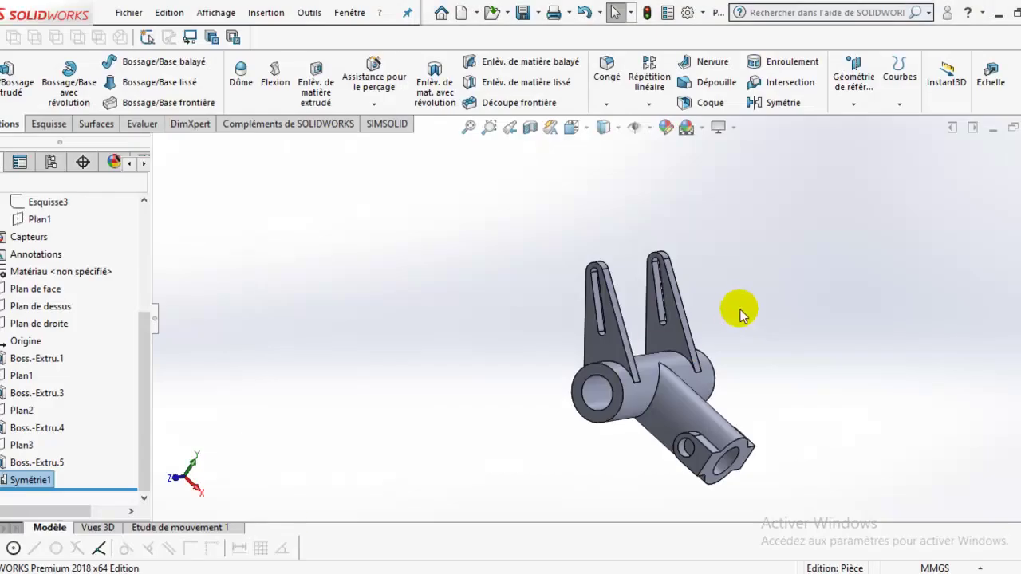
View the part square to Plan de dessus, then orbit back to 3D
middle_drag(734, 307, 675, 335)
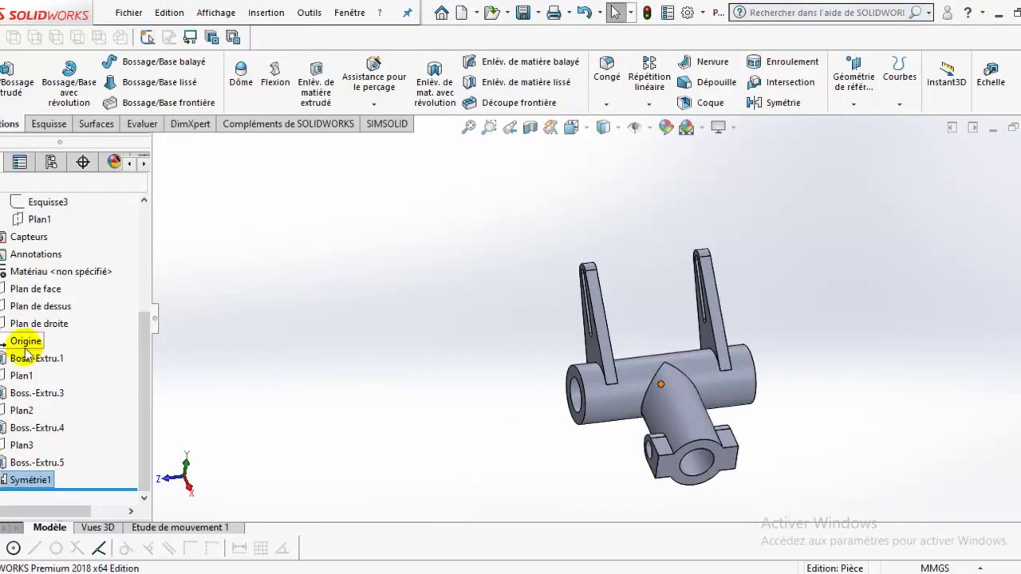
click(44, 306)
click(117, 282)
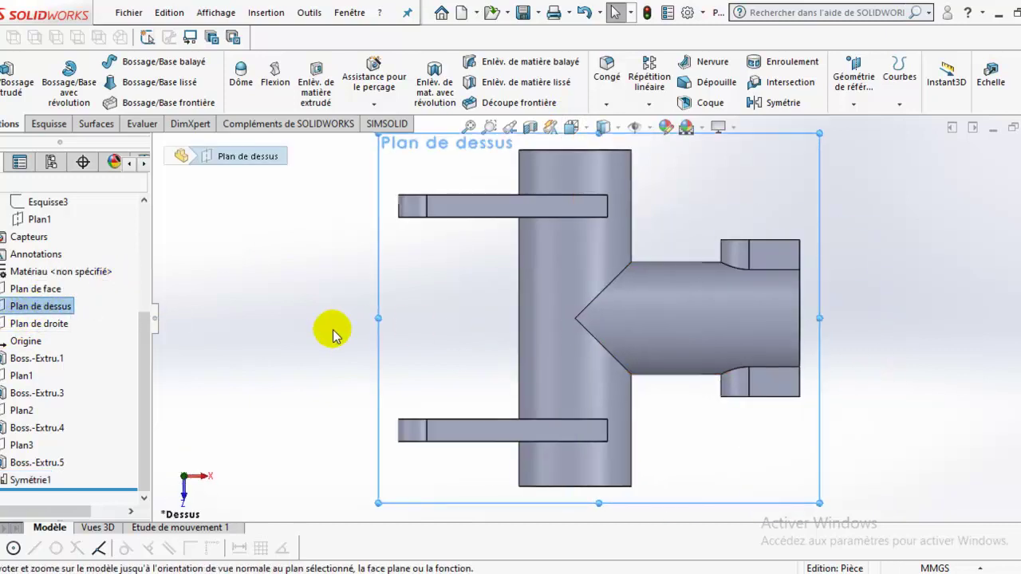
middle_drag(335, 333, 331, 120)
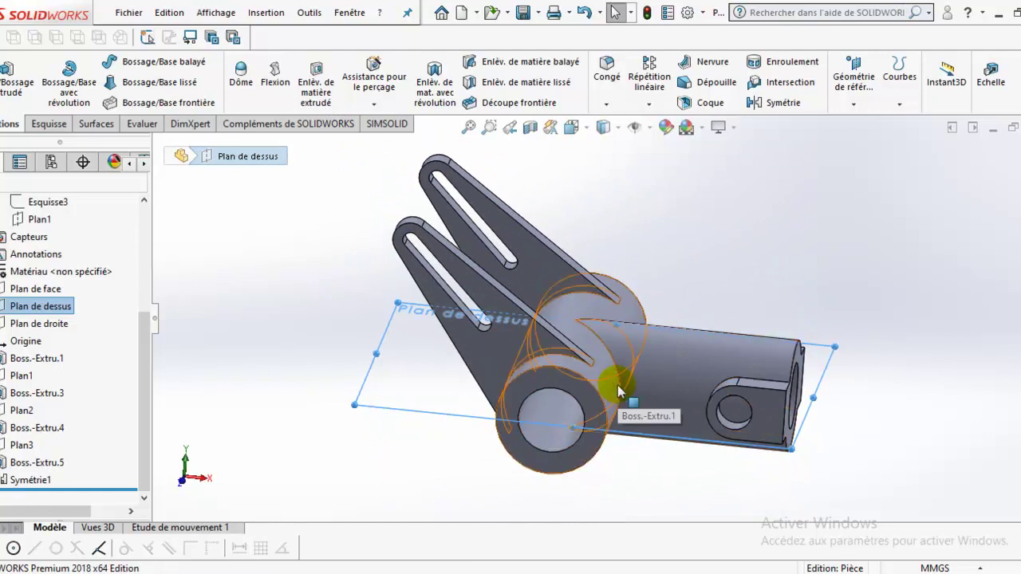
Compare with the reference drawing, then start a new reference plane
key(alt+Tab)
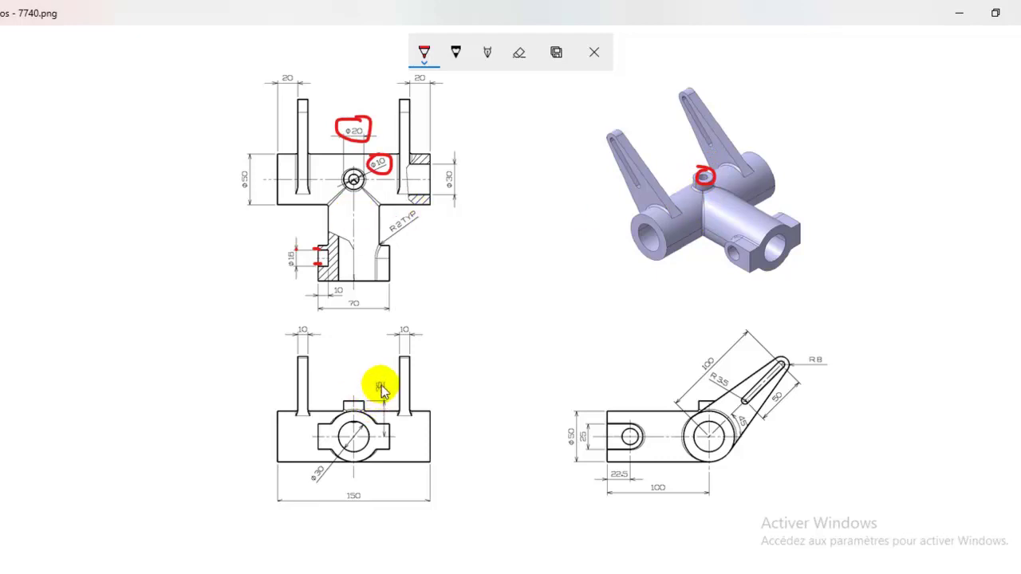
click(959, 18)
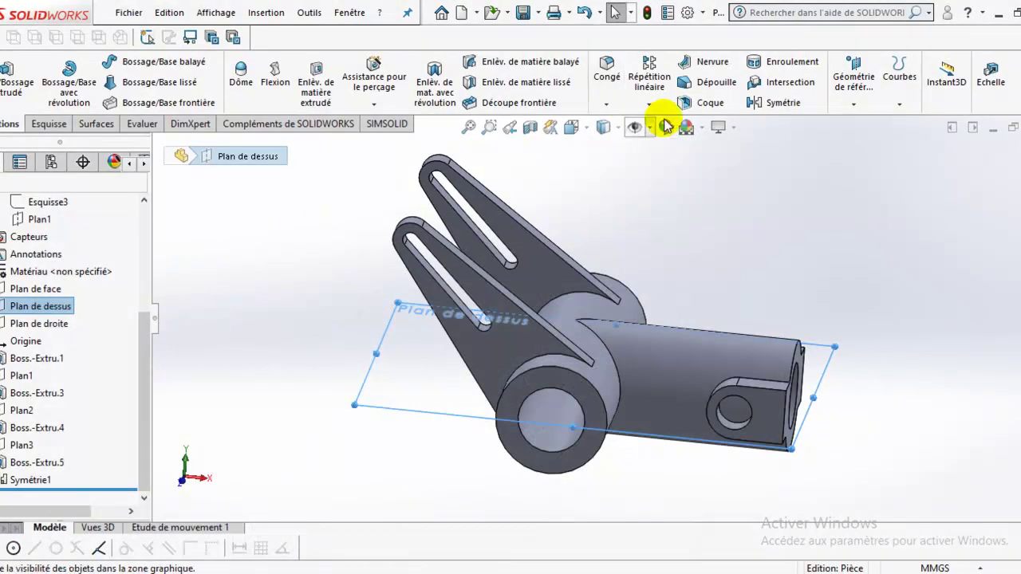
click(854, 105)
click(863, 124)
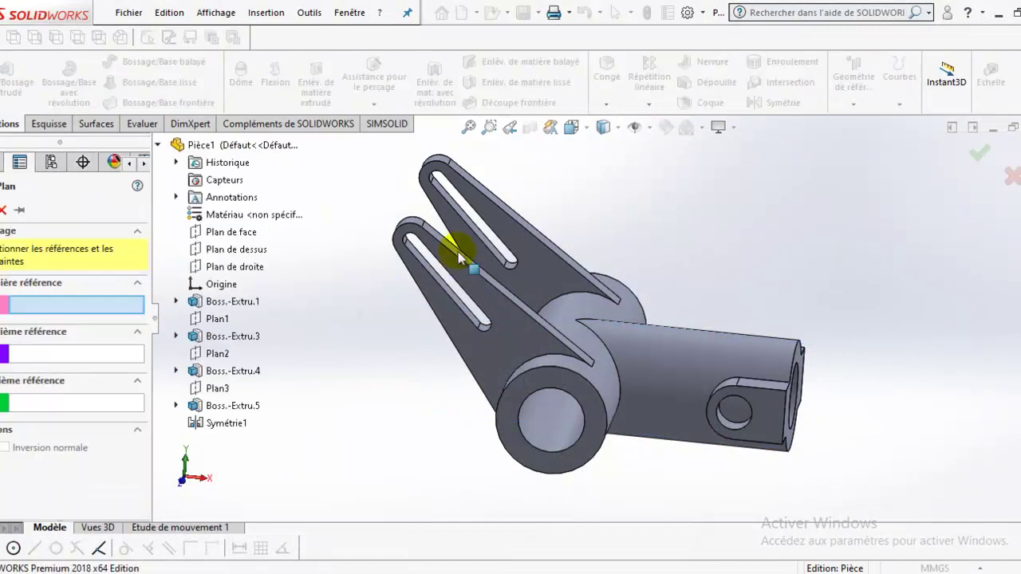
Create Plan4 offset 35 mm from Plan de dessus, checking the distance against the drawing
click(224, 254)
middle_drag(702, 301, 702, 292)
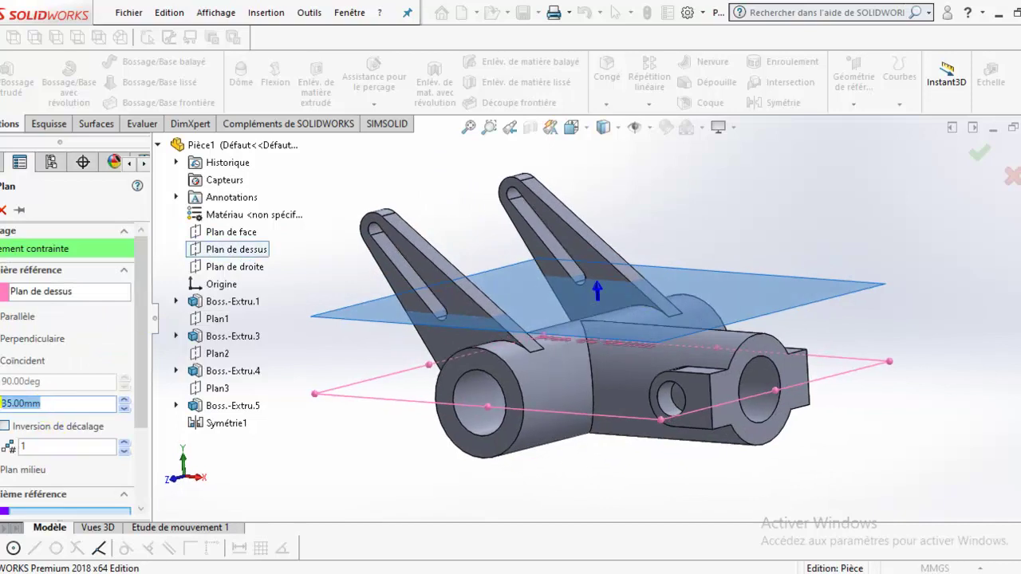
text(25)
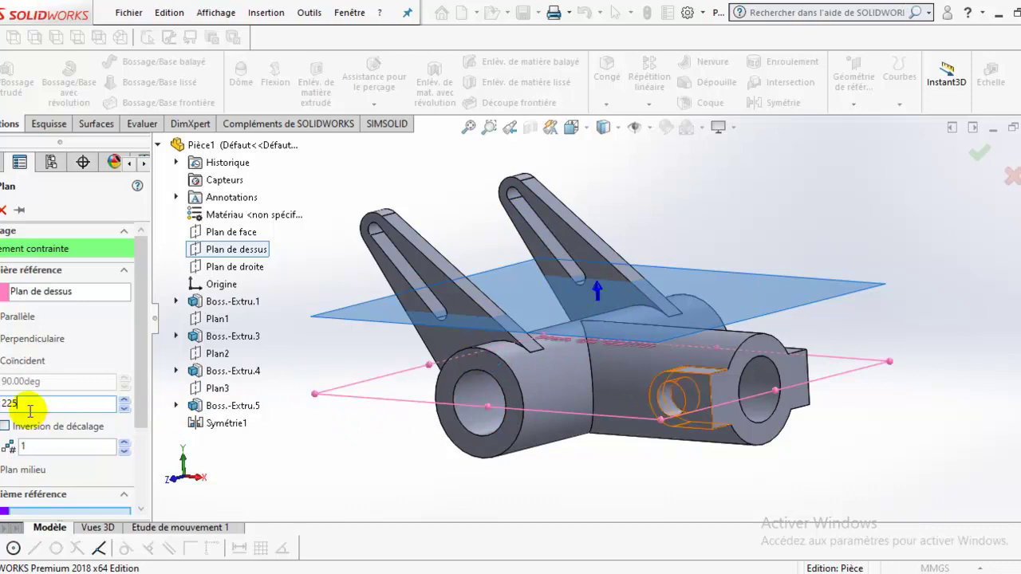
text(5)
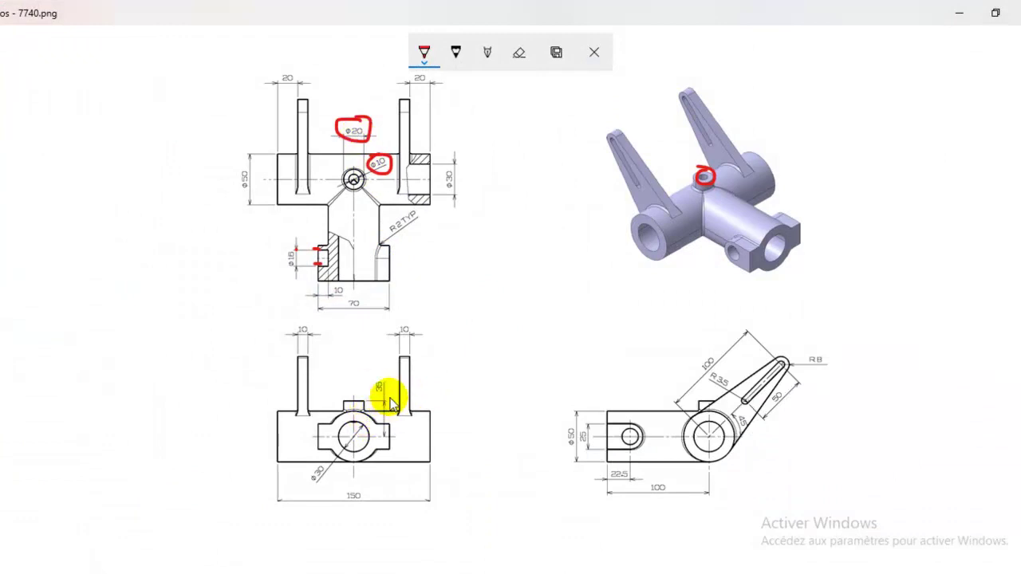
click(957, 11)
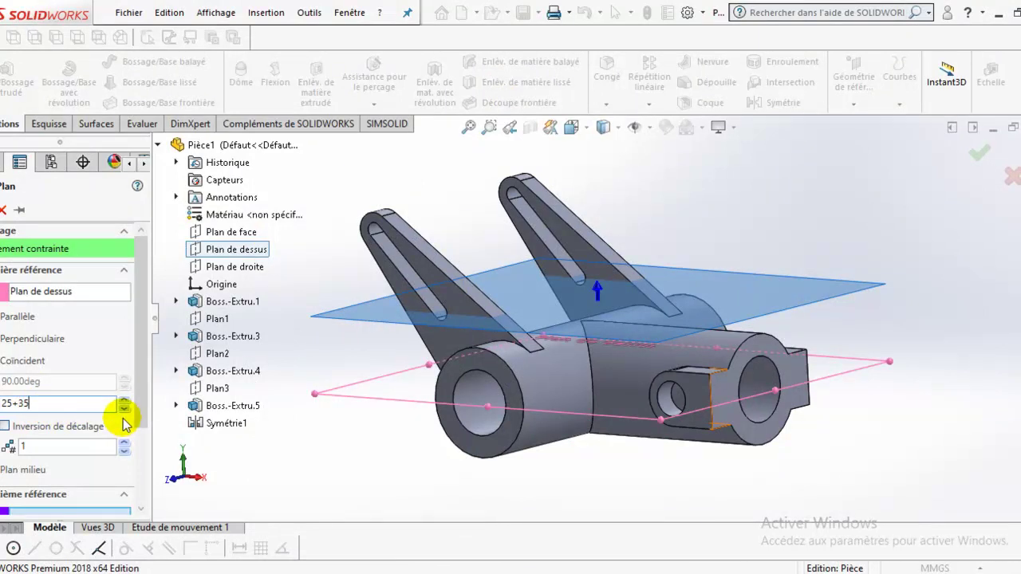
key(Return)
mouse_move(433, 337)
middle_down()
mouse_move(399, 331)
mouse_move(425, 429)
middle_up()
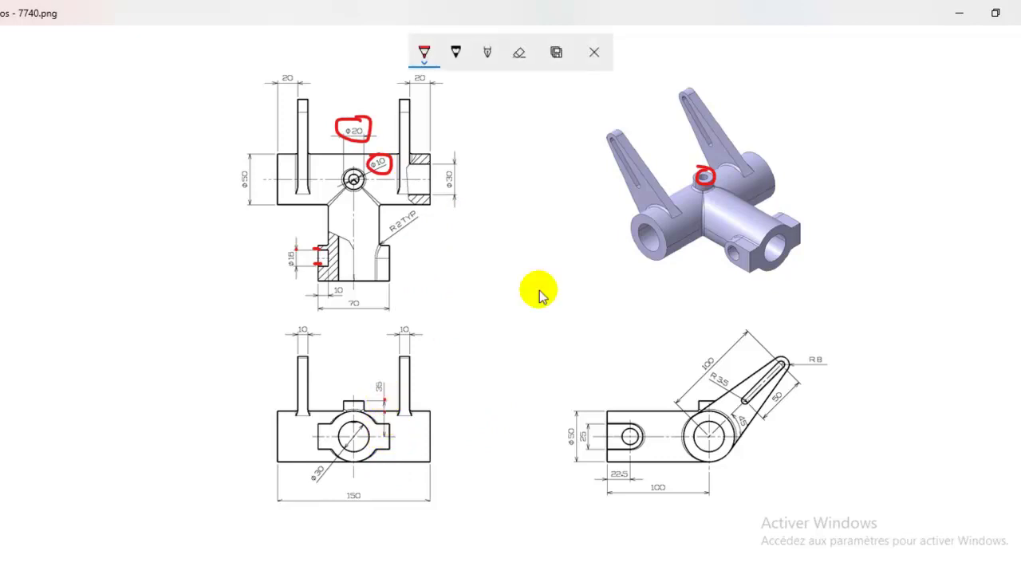
click(960, 16)
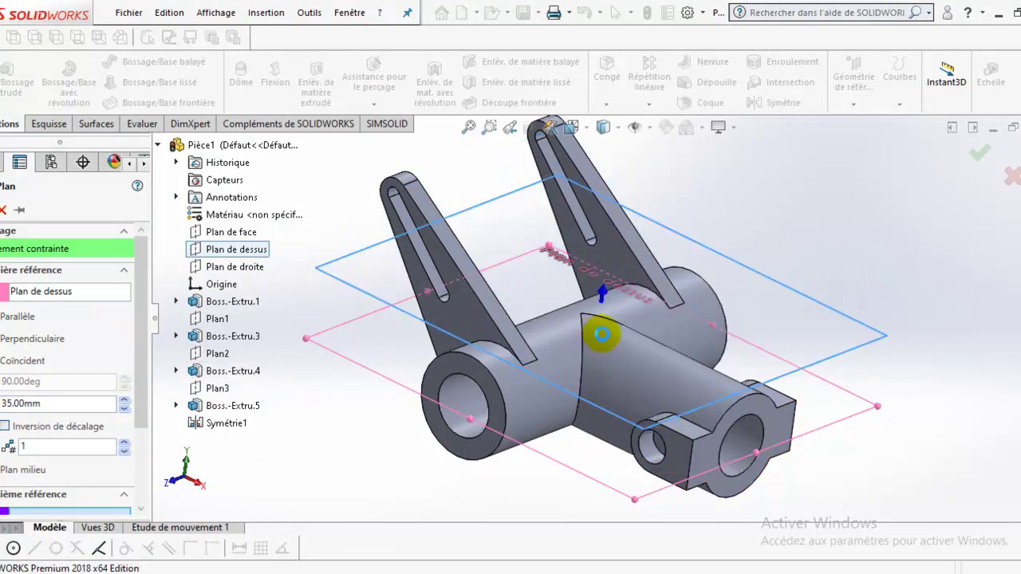
key(Return)
middle_drag(599, 269, 400, 496)
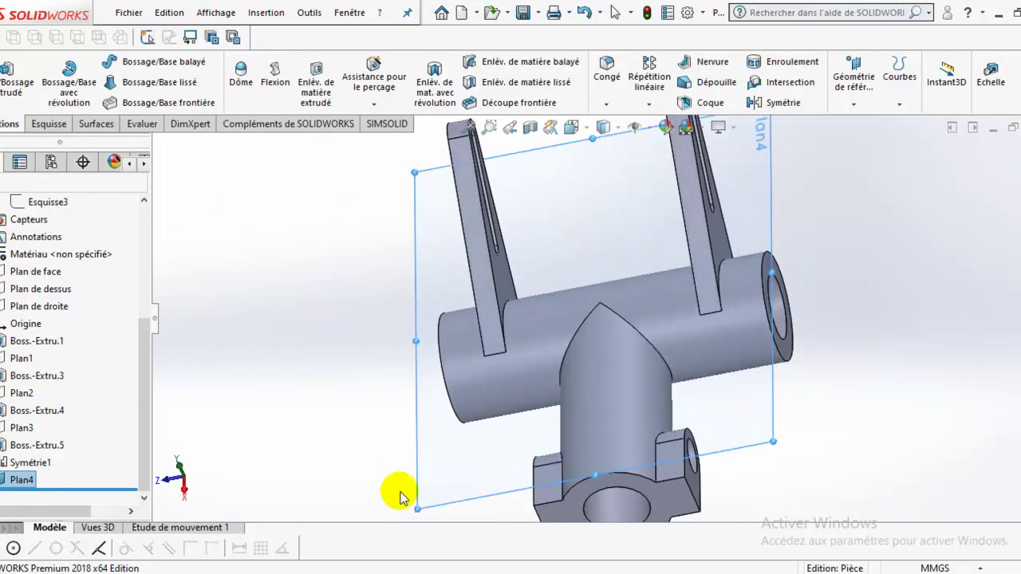
View Plan4 square-on and start a new sketch on it
right_click(21, 479)
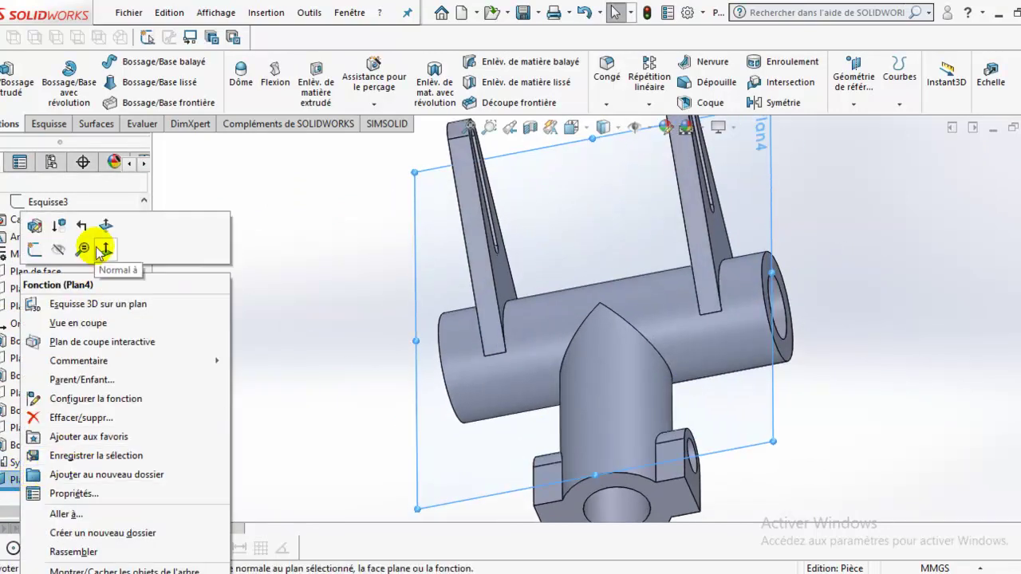
click(104, 250)
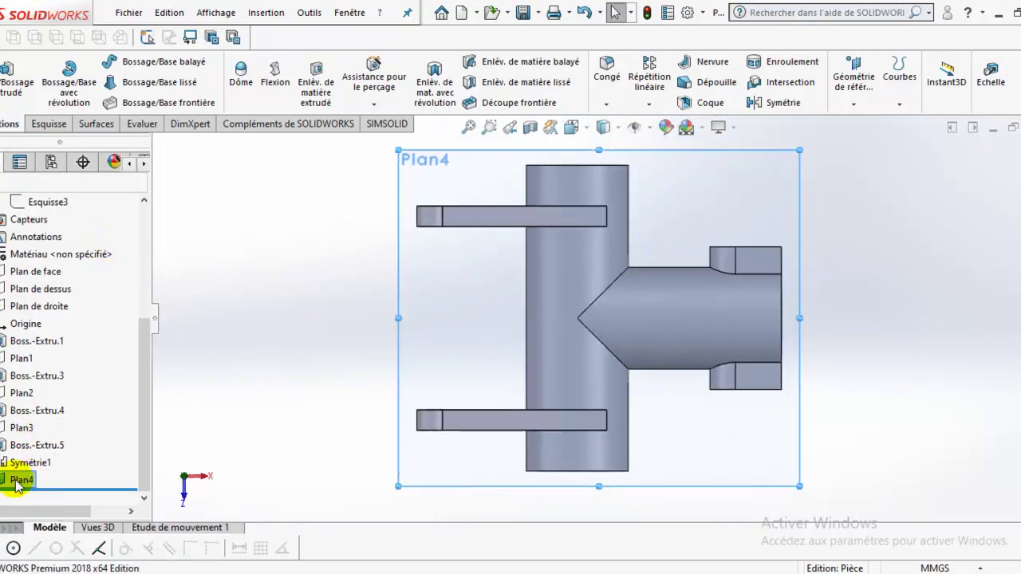
right_click(18, 486)
click(84, 251)
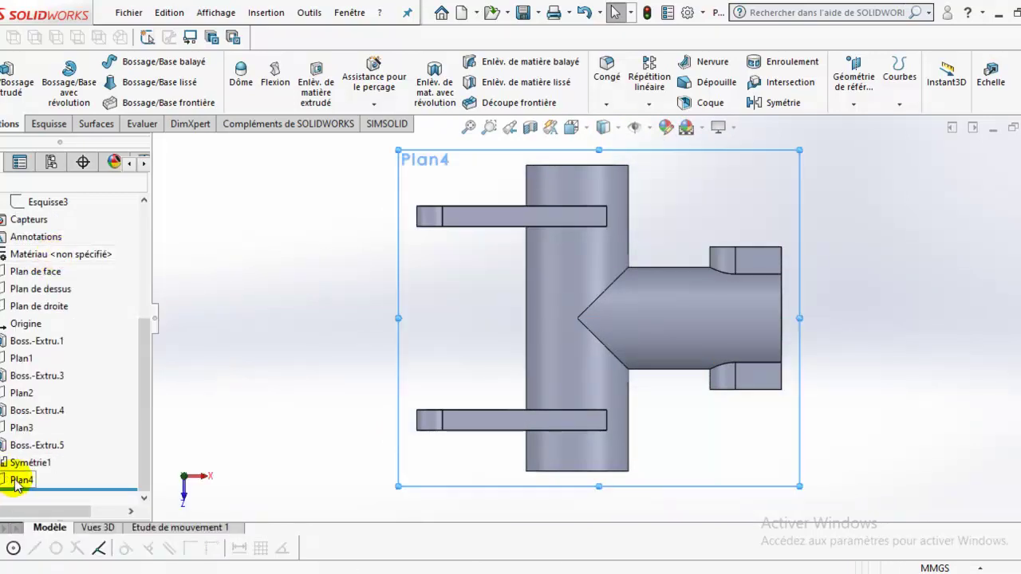
right_click(18, 482)
click(25, 249)
Draw a circle at the origin and dimension it Ø20
click(117, 61)
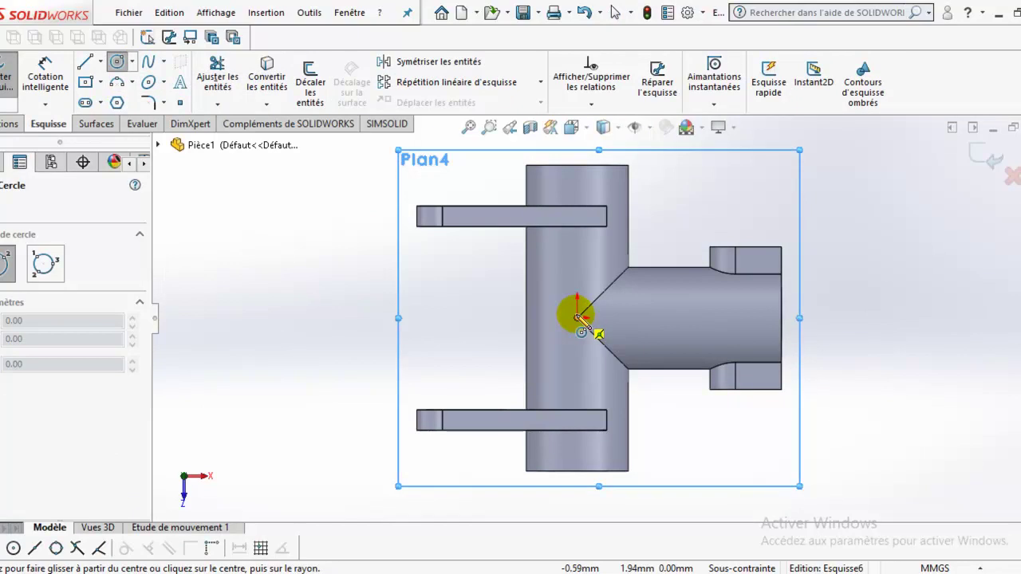
click(578, 317)
click(591, 301)
click(46, 72)
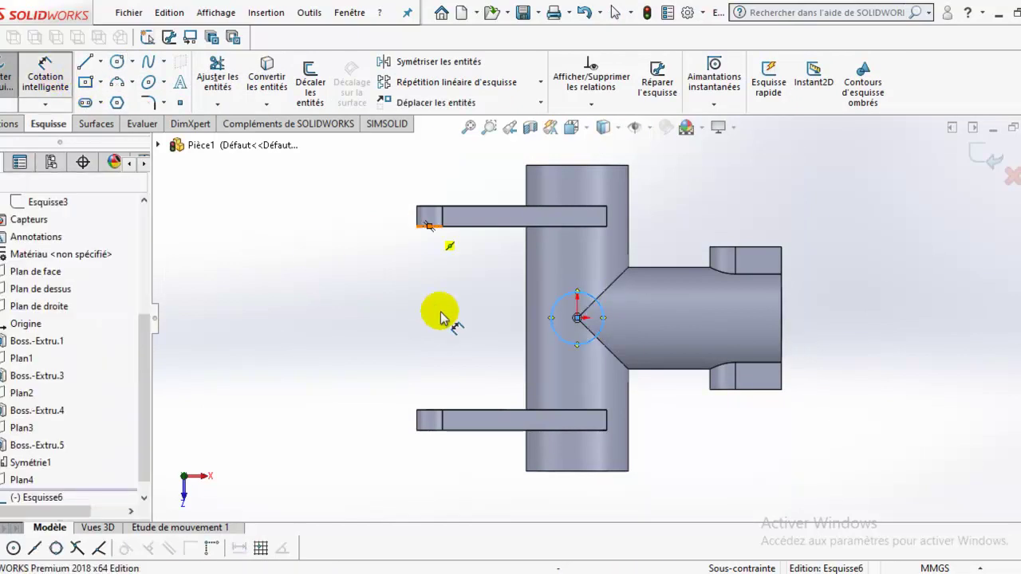
click(552, 319)
click(453, 327)
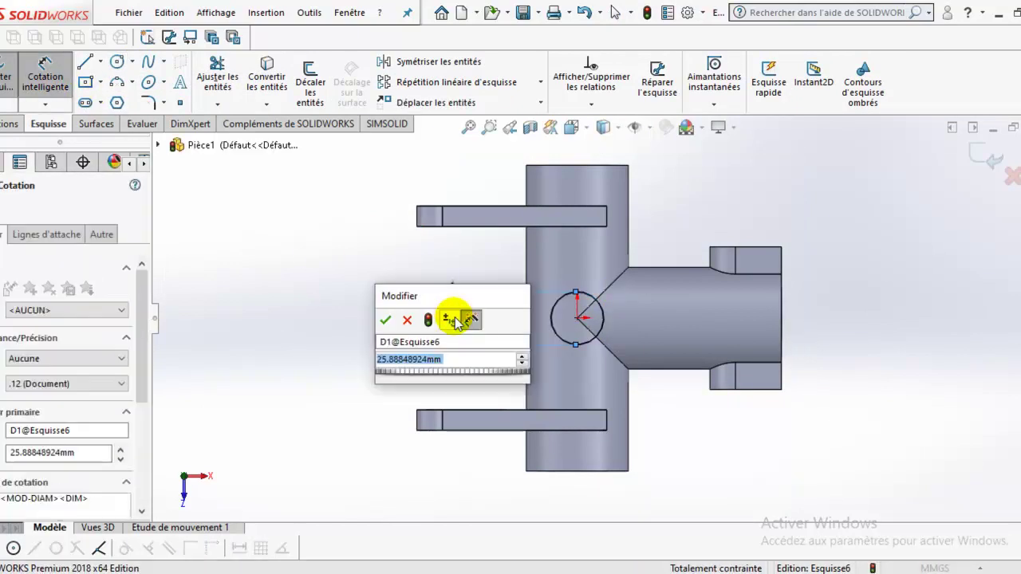
text(20)
key(Return)
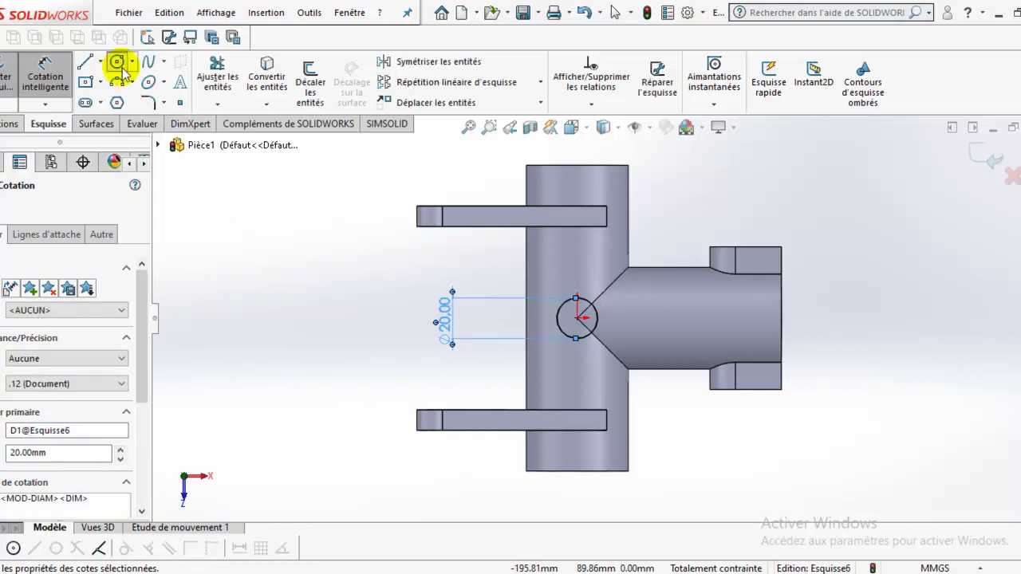
Draw a concentric inner circle and dimension it Ø10
click(118, 61)
click(577, 318)
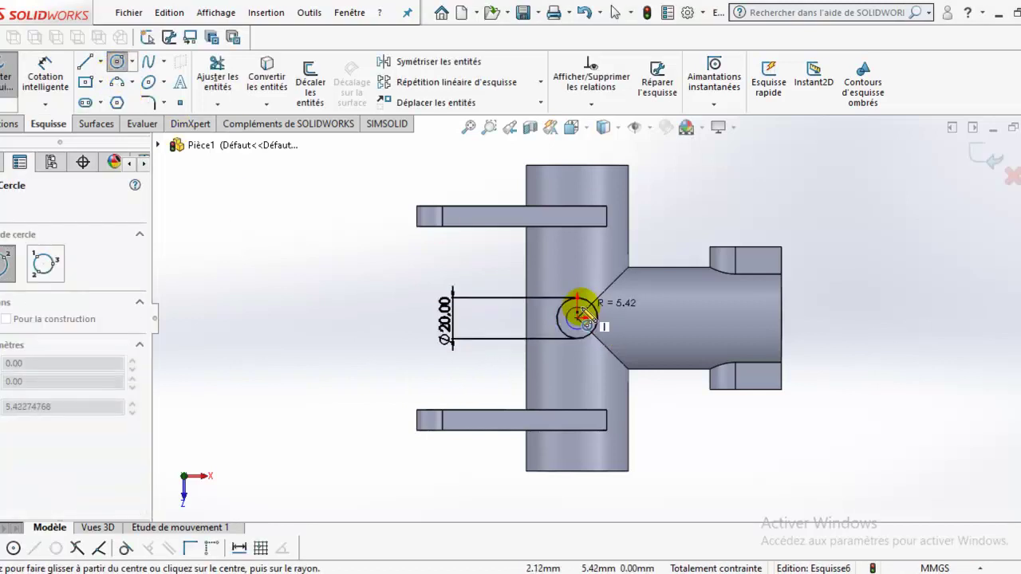
click(586, 312)
click(56, 82)
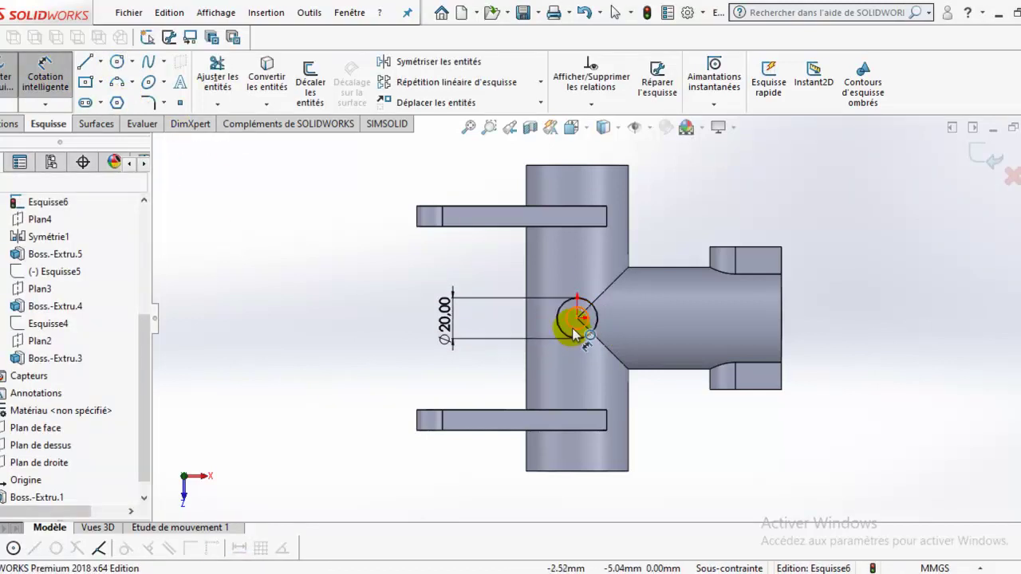
click(574, 333)
click(509, 337)
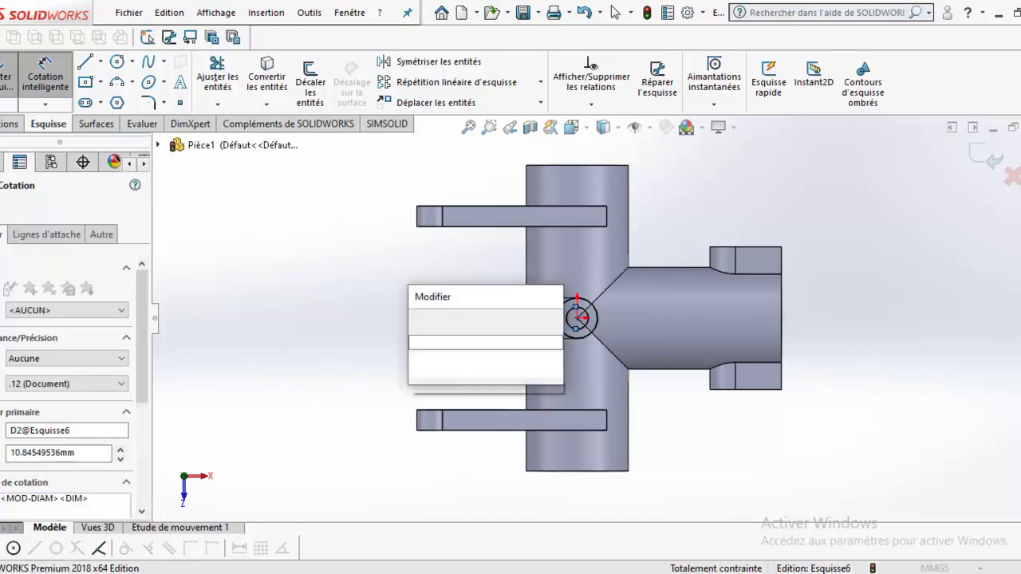
text(10)
key(Return)
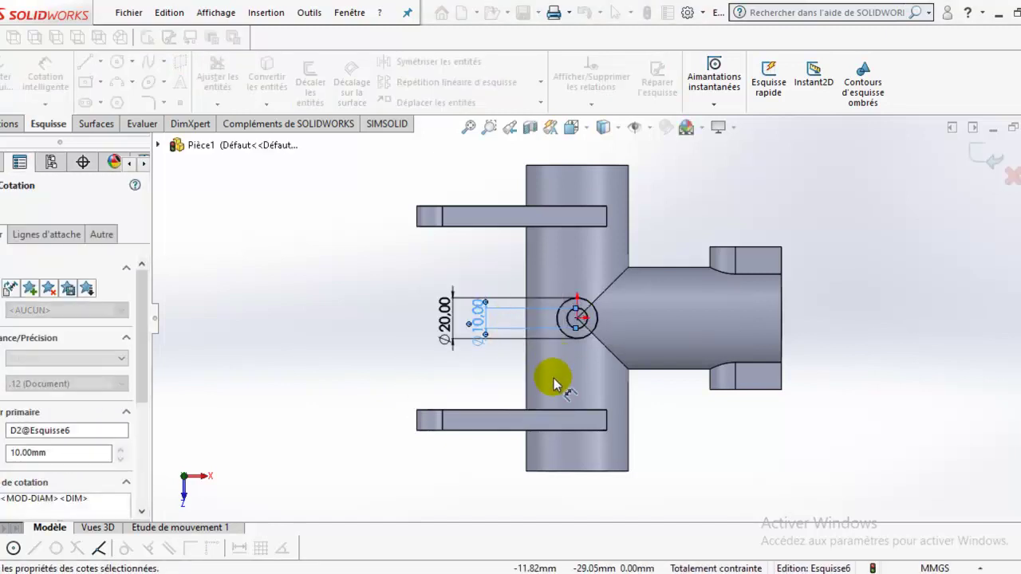
middle_drag(556, 384, 537, 189)
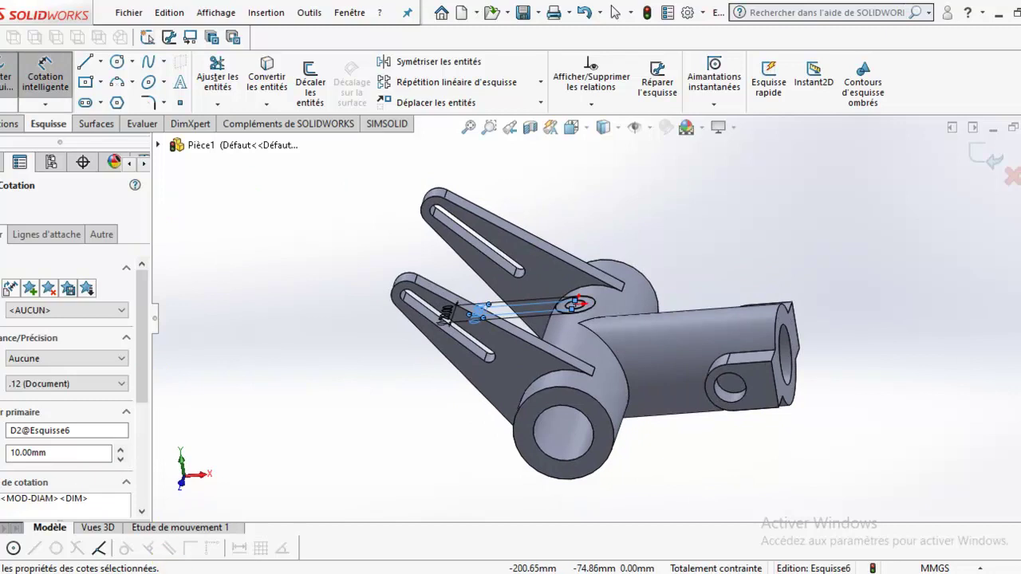
Extrude the two-circle sketch Up To Next, creating the hollow top boss Boss.-Extru.6
key(alt+Tab)
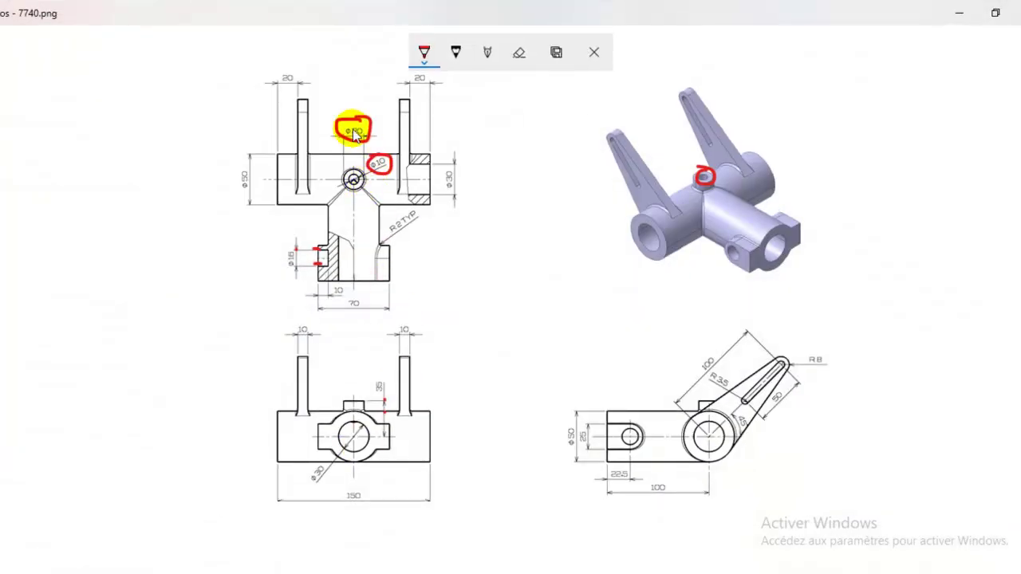
key(alt+Tab)
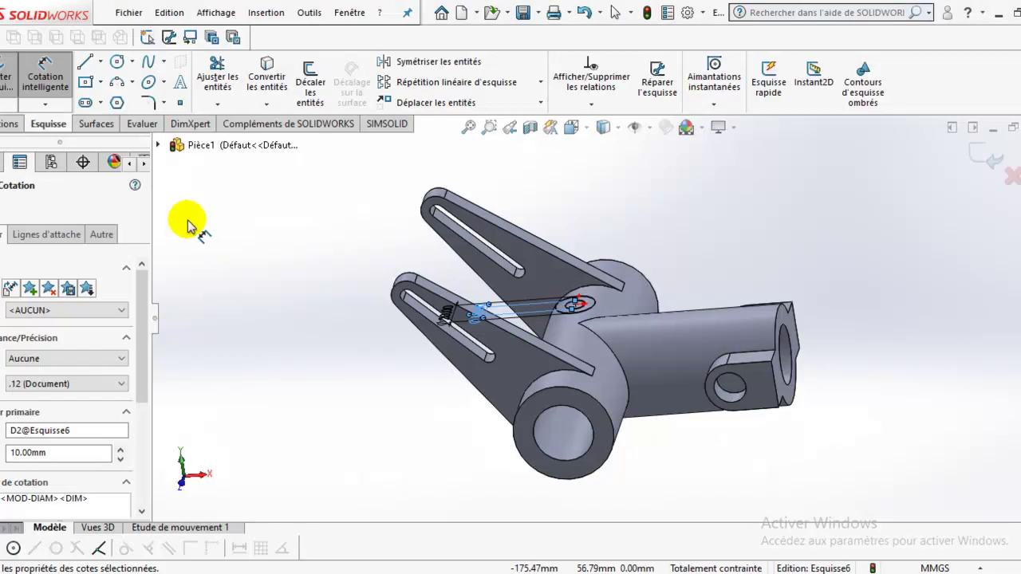
click(7, 125)
click(14, 80)
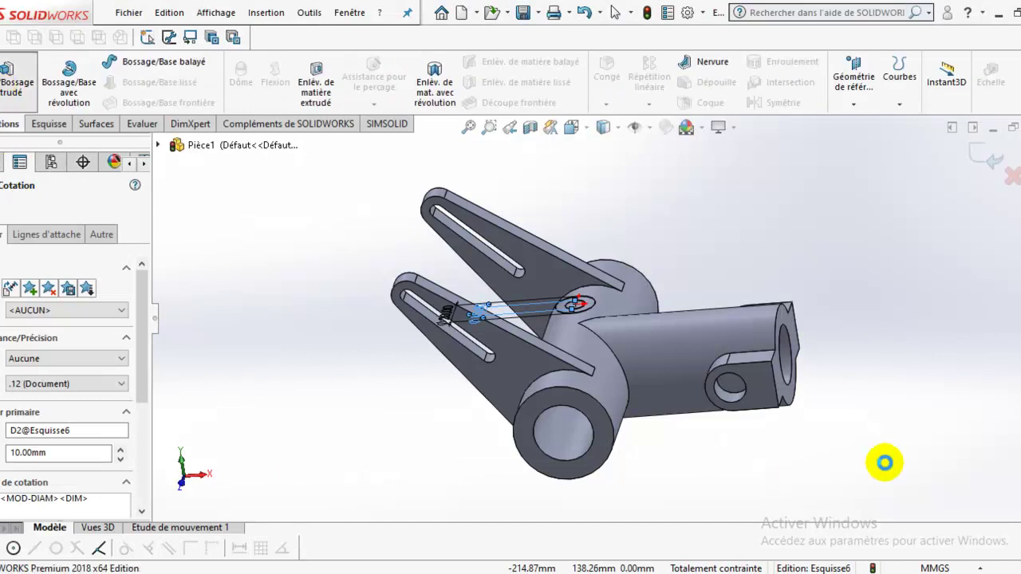
scroll(553, 327, down, 3)
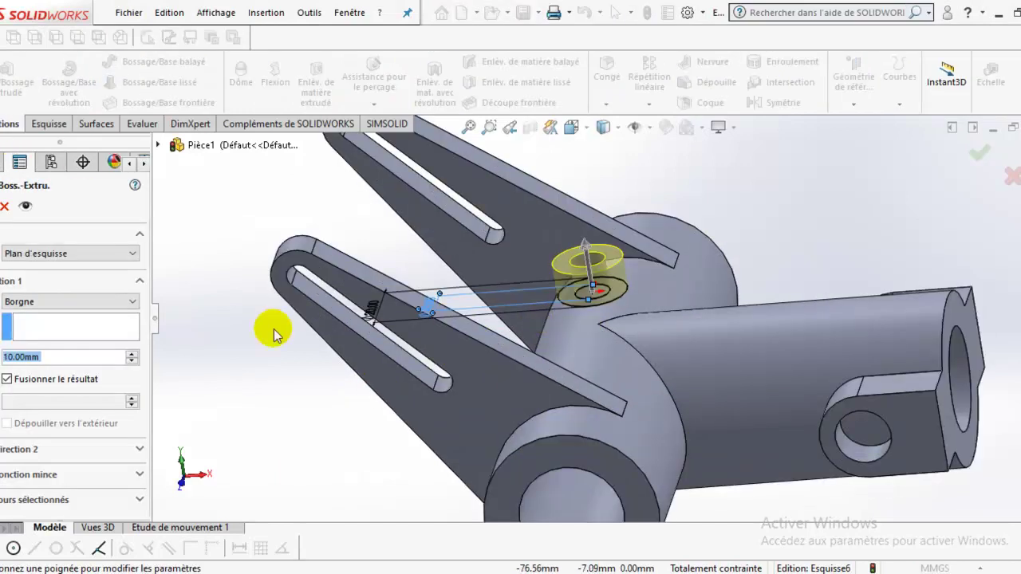
click(70, 301)
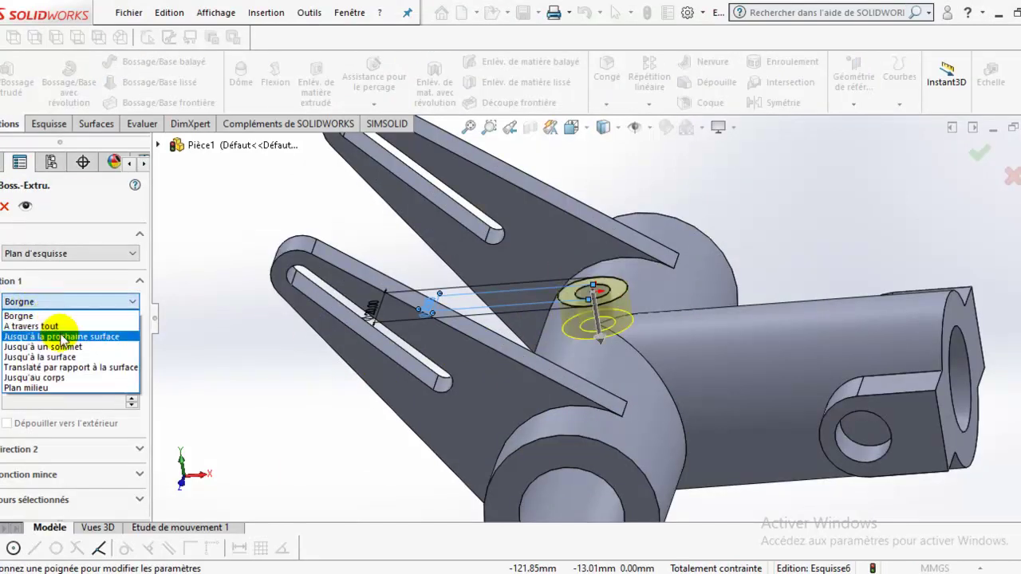
click(61, 338)
key(Return)
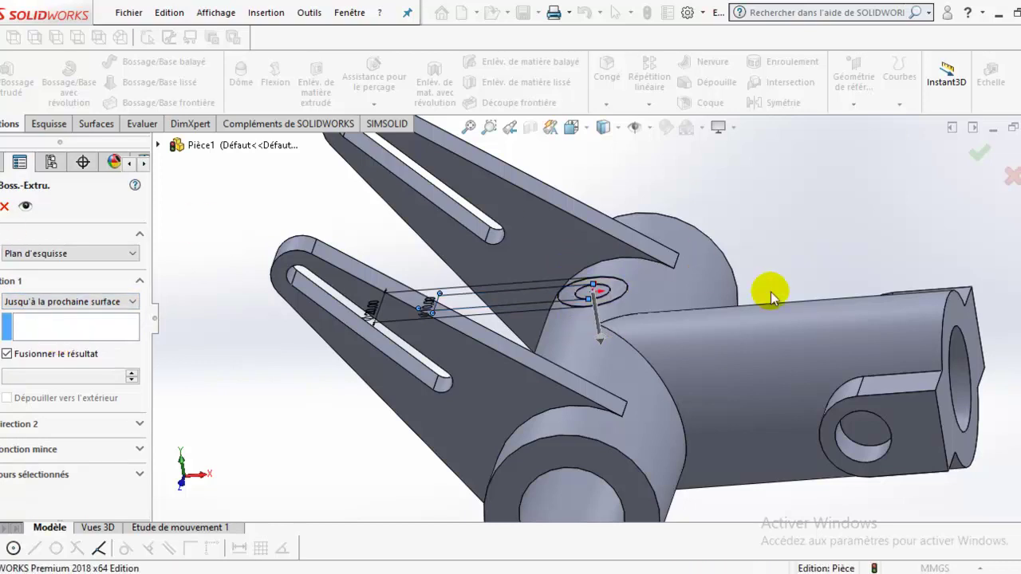
mouse_move(765, 244)
middle_down()
mouse_move(732, 330)
mouse_move(747, 406)
mouse_move(720, 374)
mouse_move(732, 490)
mouse_move(713, 438)
mouse_move(718, 414)
middle_up()
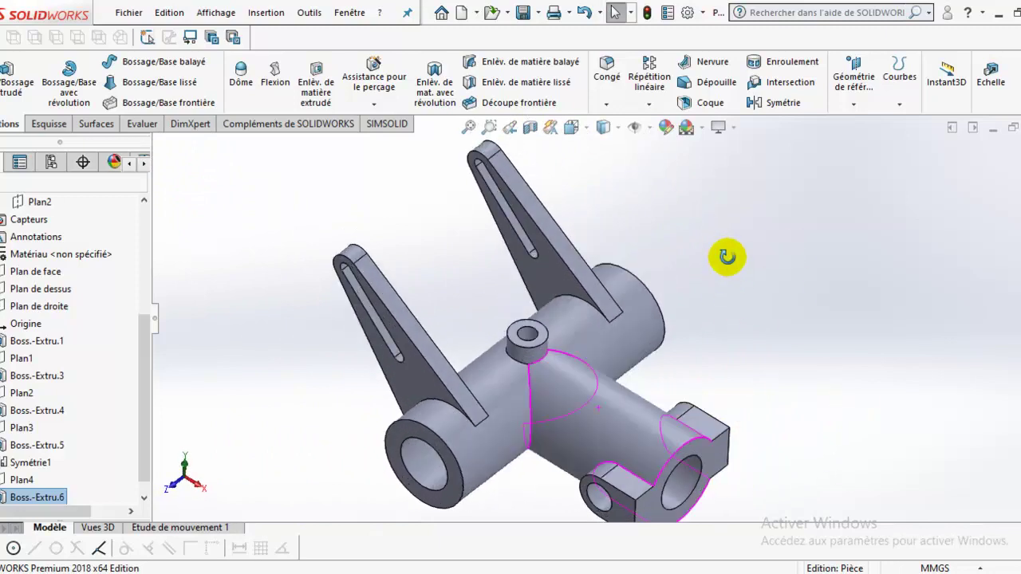
Circle the R2 TYP fillet note and mark the fillet edges on the 3D view in red
click(176, 564)
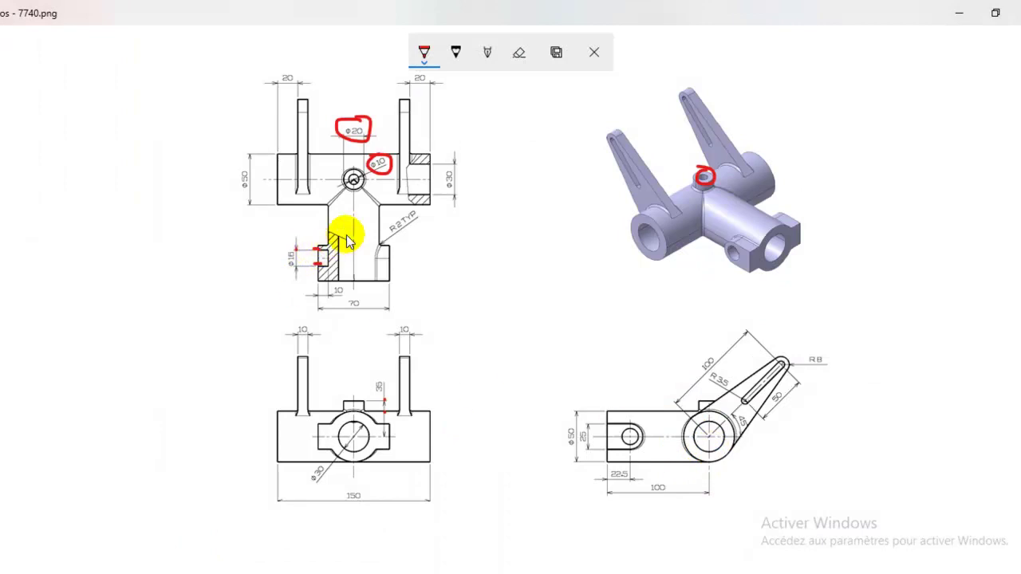
click(398, 235)
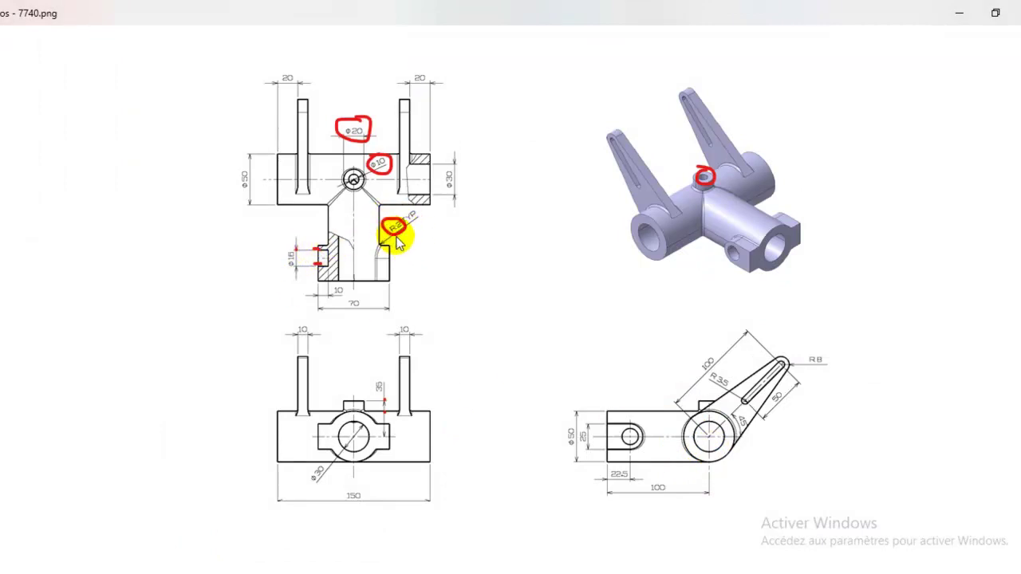
drag(642, 205, 657, 205)
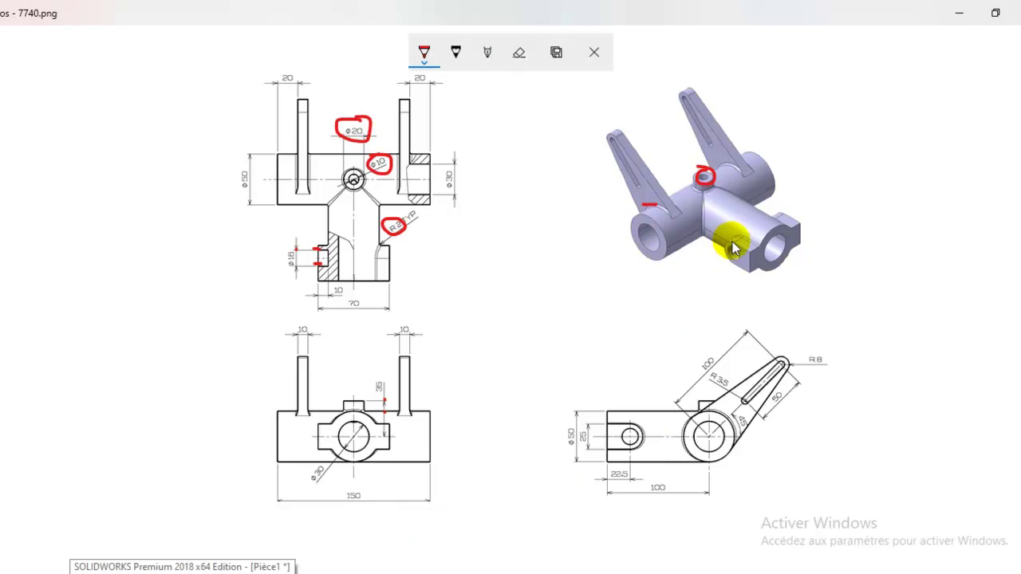
drag(734, 243, 776, 220)
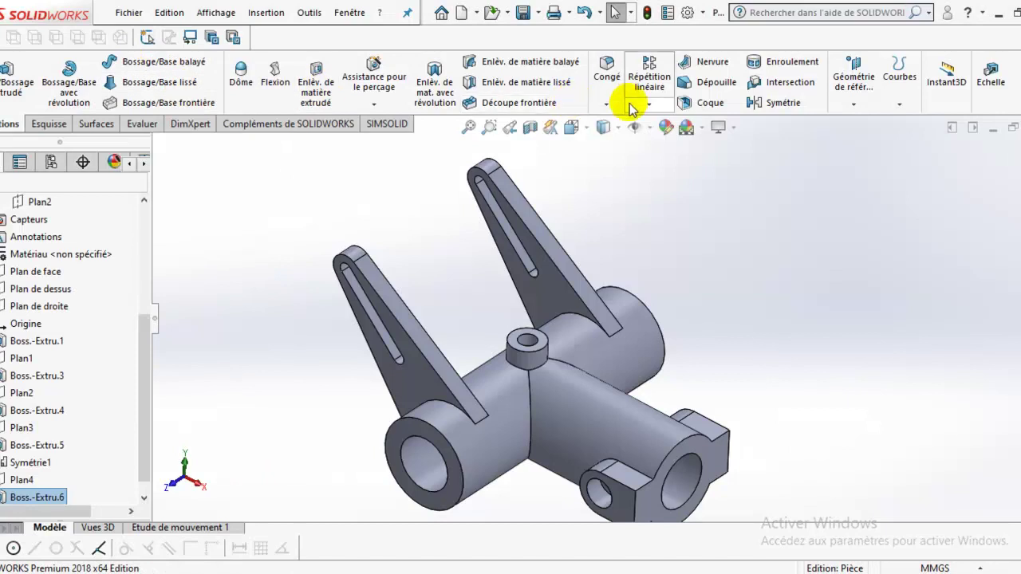
Start a fillet on both base edges of the first arm with a 2 mm radius
click(607, 104)
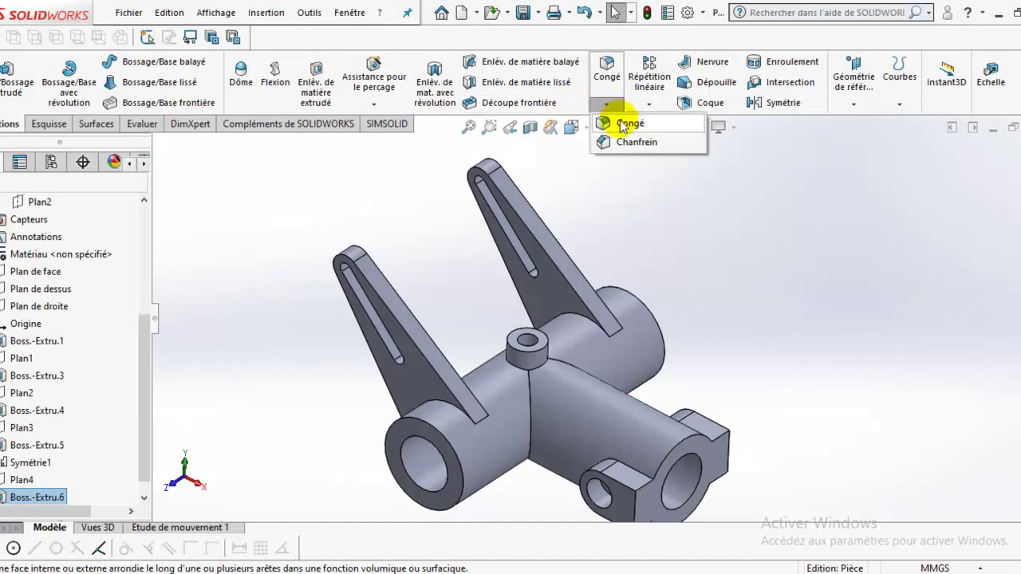
click(627, 126)
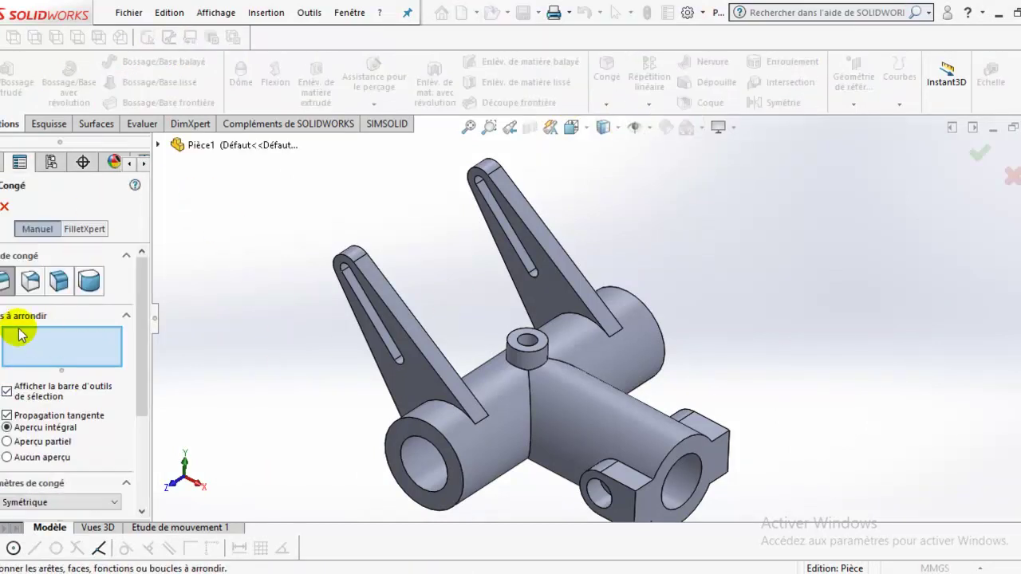
scroll(524, 383, down, 3)
click(428, 401)
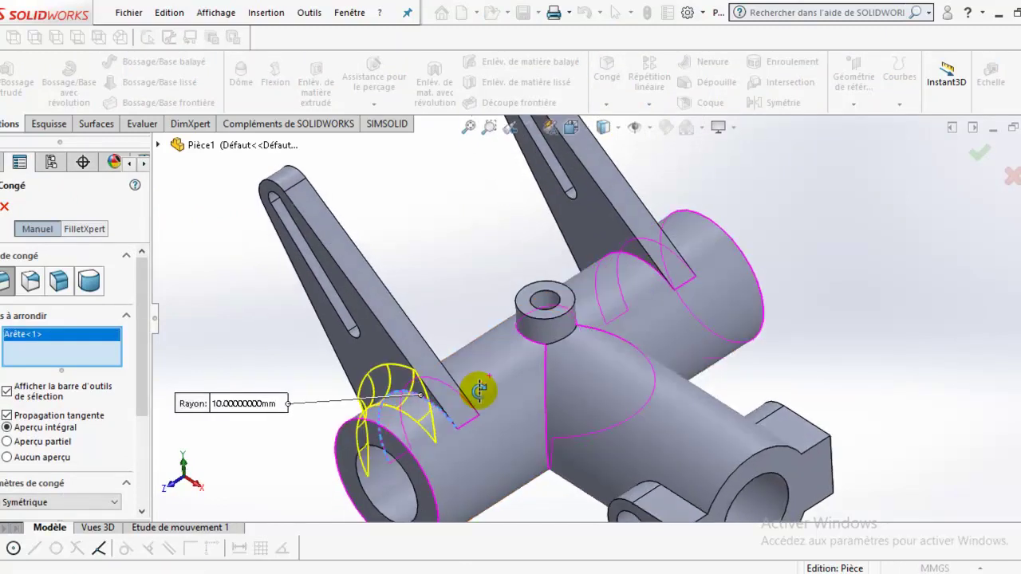
middle_drag(478, 387, 456, 387)
click(452, 370)
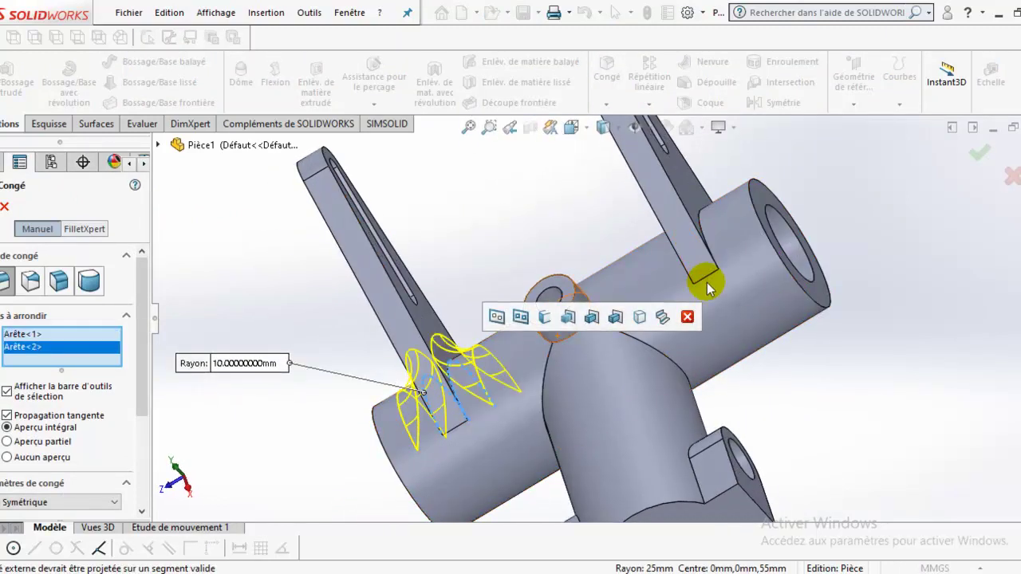
scroll(69, 387, down, 2)
scroll(68, 425, down, 1)
double_click(10, 377)
text(2)
key(Return)
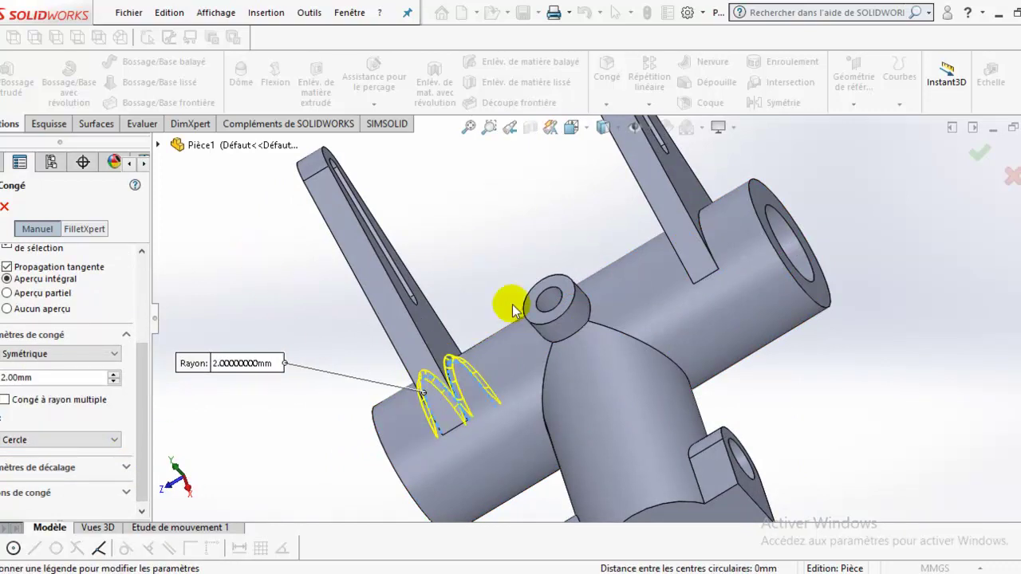
Add the second arm's base, the tube intersection edges and the top boss edge to the fillet
click(699, 225)
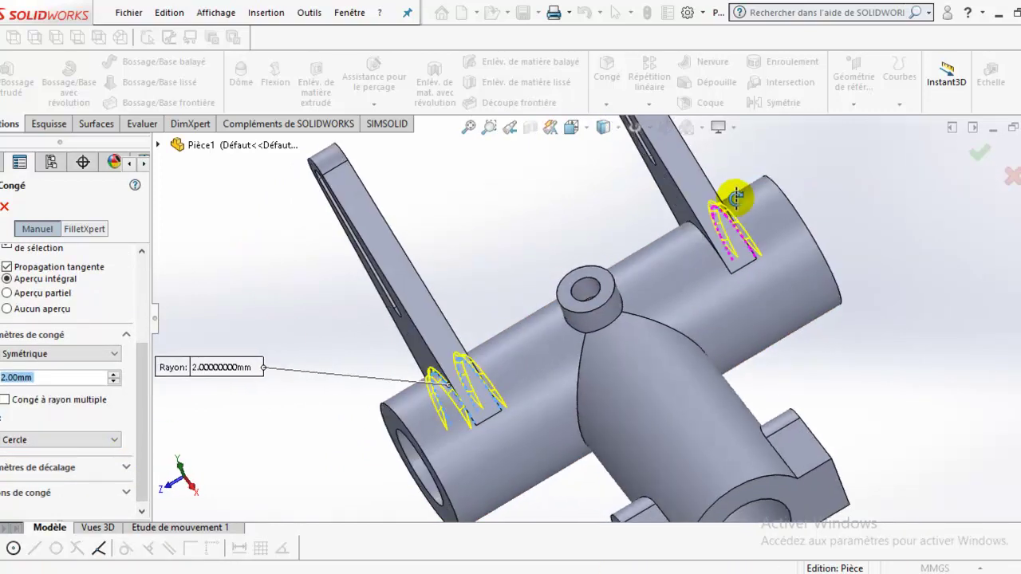
mouse_move(693, 226)
middle_down()
mouse_move(540, 180)
mouse_move(683, 188)
mouse_move(636, 297)
mouse_move(582, 360)
mouse_move(629, 372)
middle_up()
click(585, 360)
click(654, 298)
mouse_move(736, 346)
middle_down()
mouse_move(620, 279)
mouse_move(749, 302)
mouse_move(636, 309)
mouse_move(666, 227)
mouse_move(622, 333)
middle_up()
click(622, 302)
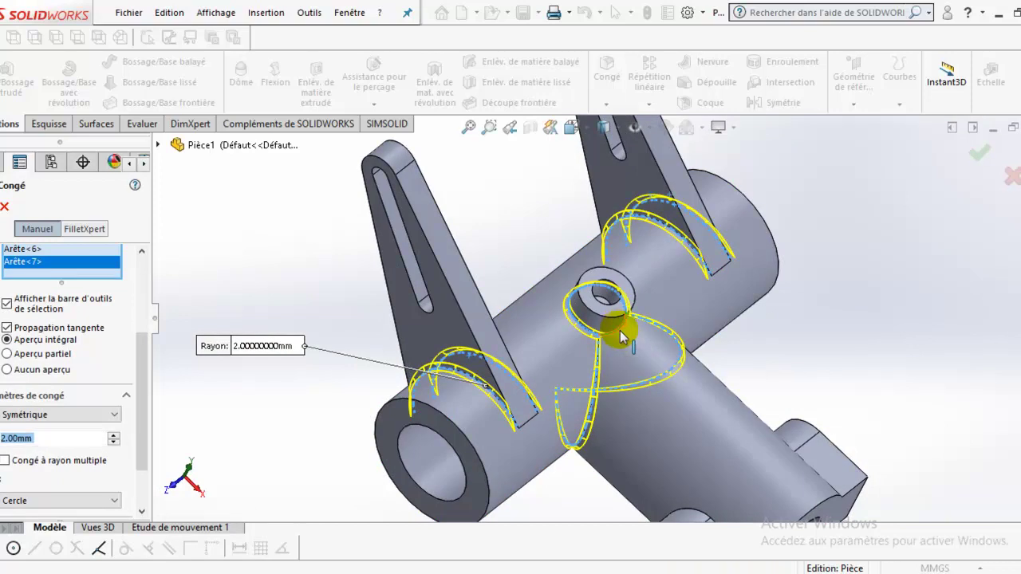
key(alt+Tab)
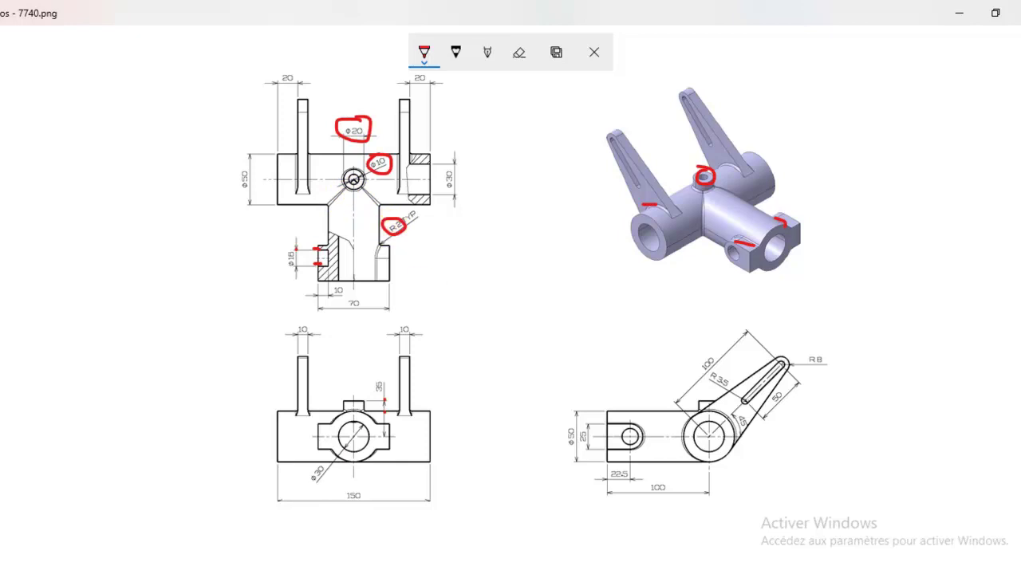
key(alt+Tab)
Add both lug edges, check the ten-edge 2 mm fillet preview and finish
mouse_move(729, 342)
middle_down()
mouse_move(725, 417)
mouse_move(745, 170)
mouse_move(782, 103)
mouse_move(850, 237)
middle_up()
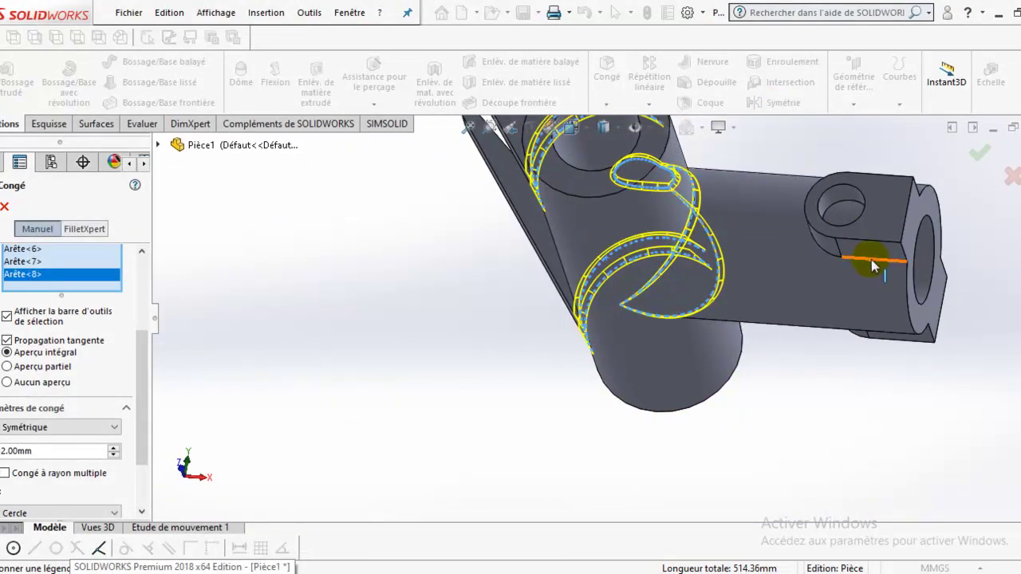
click(873, 267)
mouse_move(870, 279)
middle_down()
mouse_move(759, 250)
mouse_move(989, 319)
middle_up()
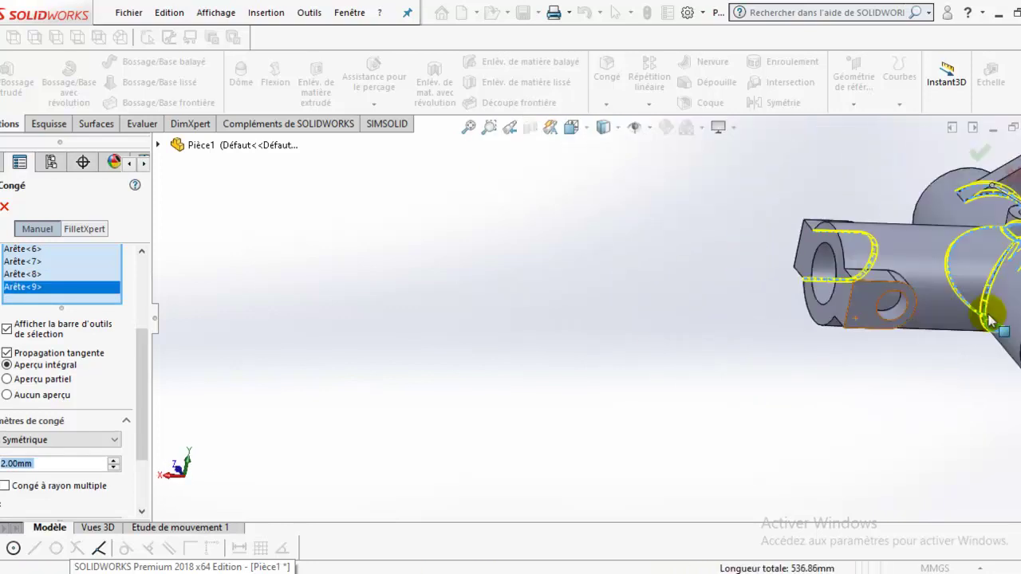
scroll(989, 319, down, 3)
click(761, 243)
mouse_move(816, 346)
middle_down()
mouse_move(798, 295)
mouse_move(803, 200)
mouse_move(859, 211)
mouse_move(917, 257)
mouse_move(933, 329)
middle_up()
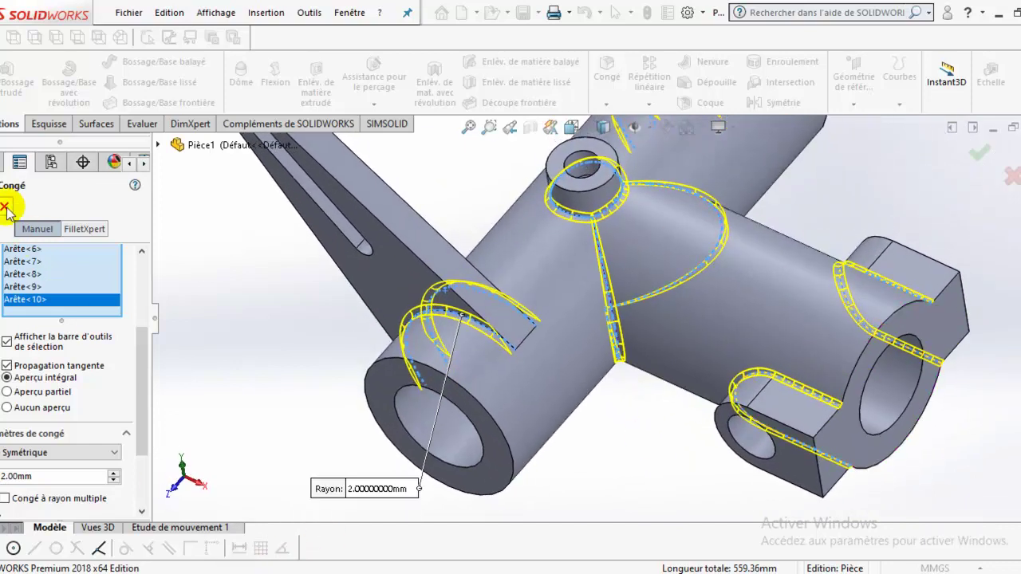
key(Escape)
Switch the scene to the plain white Blanc uni background
scroll(968, 360, up, 5)
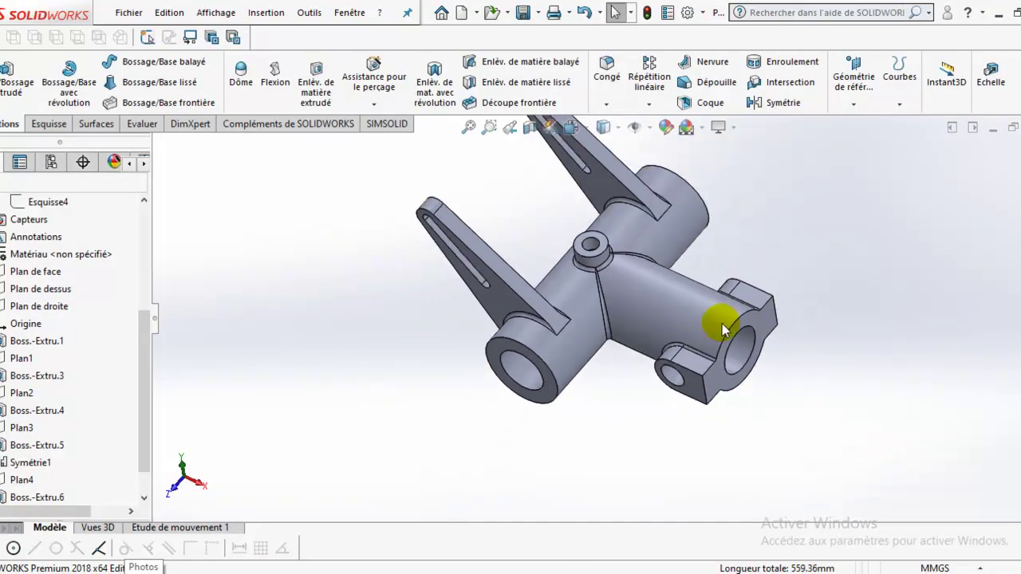
scroll(724, 326, up, 2)
mouse_move(742, 283)
middle_down()
mouse_move(709, 191)
mouse_move(633, 295)
mouse_move(522, 319)
mouse_move(420, 376)
mouse_move(526, 343)
mouse_move(531, 269)
mouse_move(650, 268)
middle_up()
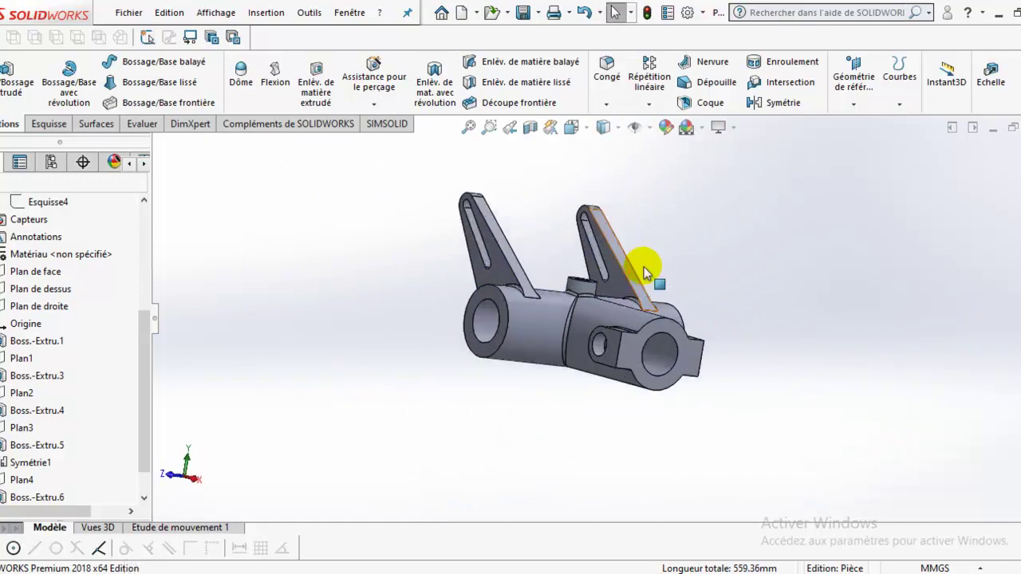
scroll(649, 269, down, 2)
click(702, 128)
click(718, 167)
Apply the laiton poli polished brass metal appearance to the whole part
mouse_move(718, 308)
middle_down()
mouse_move(669, 363)
mouse_move(713, 303)
middle_up()
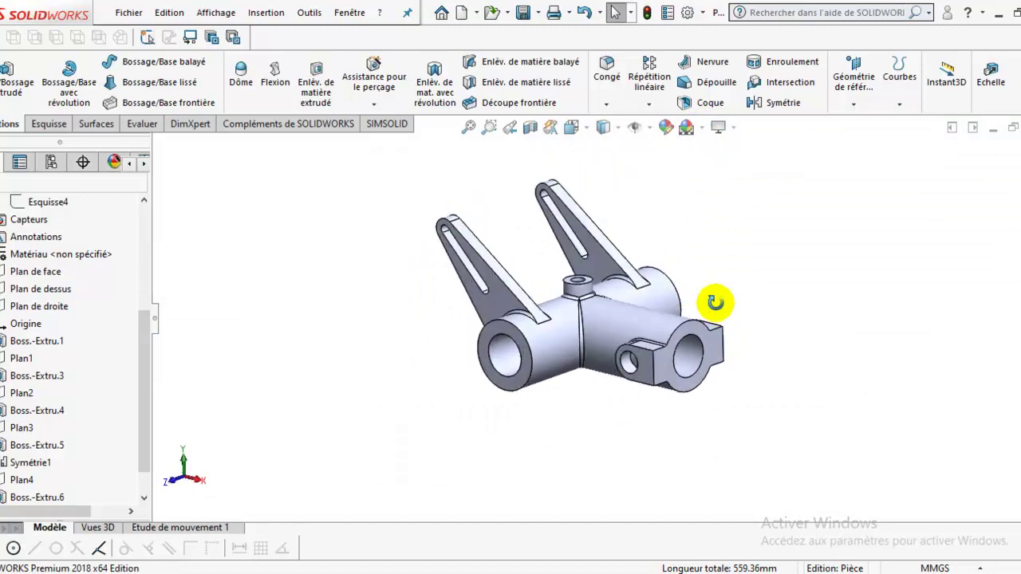
click(666, 127)
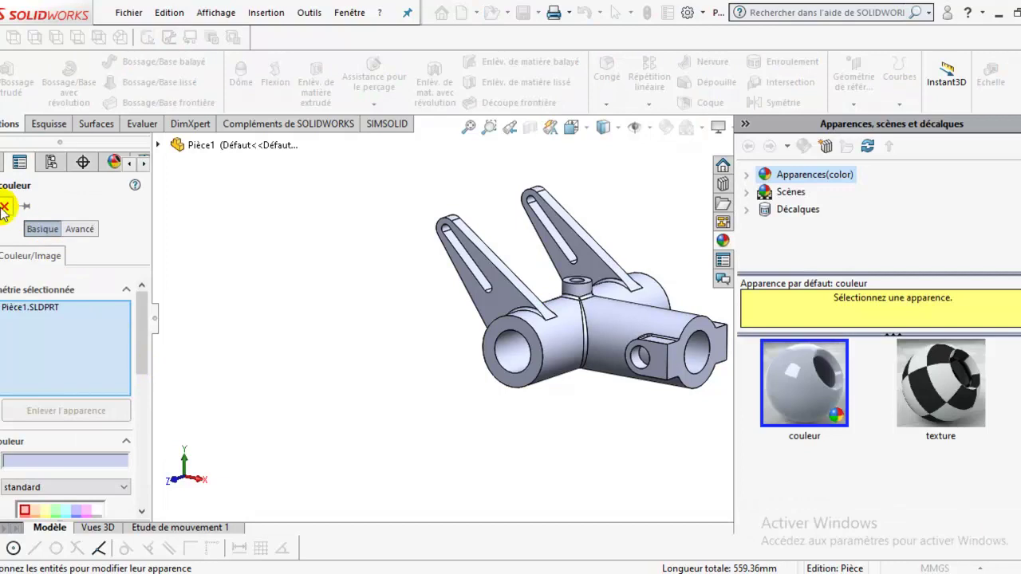
click(4, 209)
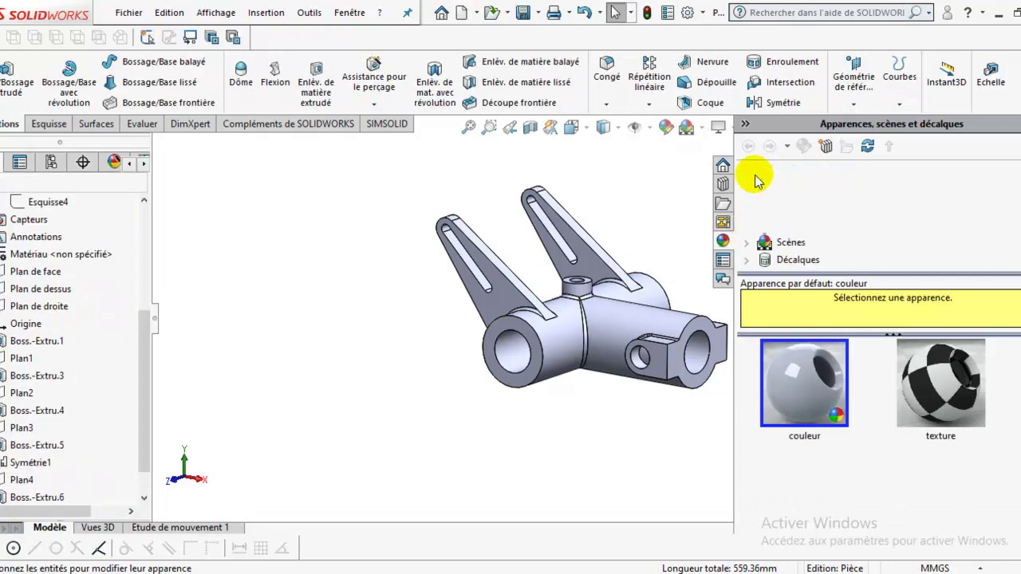
click(805, 209)
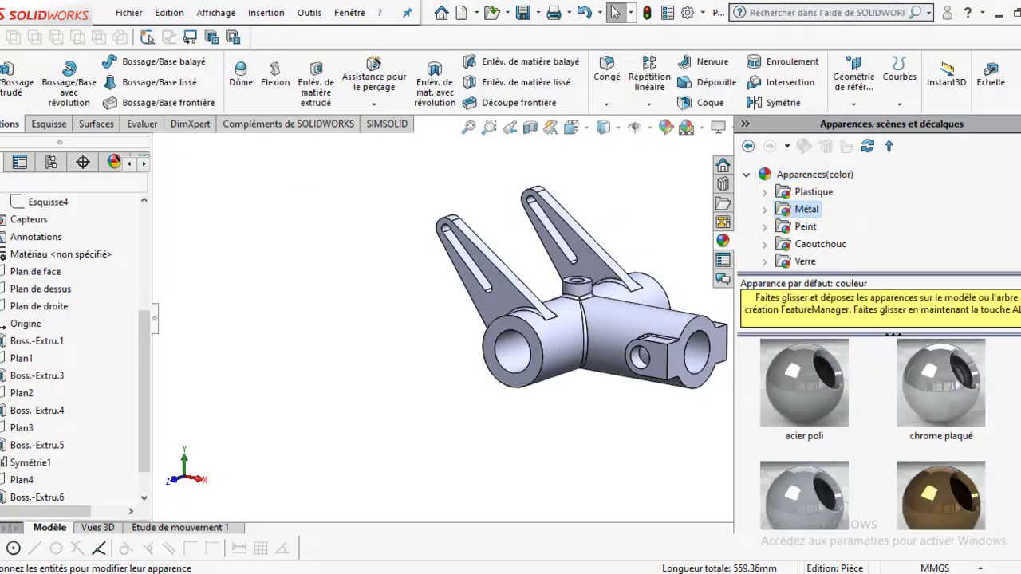
scroll(930, 435, down, 3)
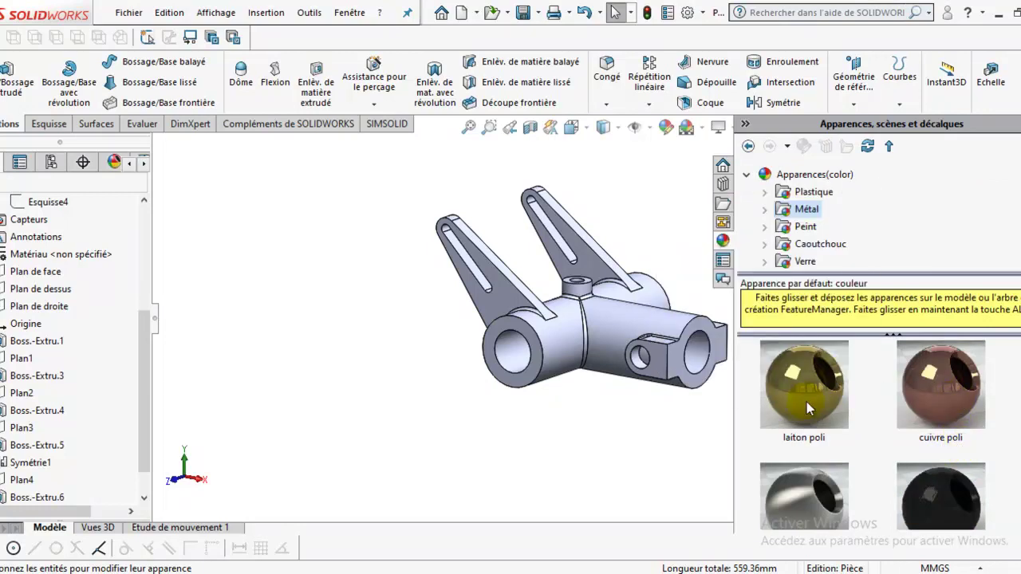
drag(815, 395, 634, 349)
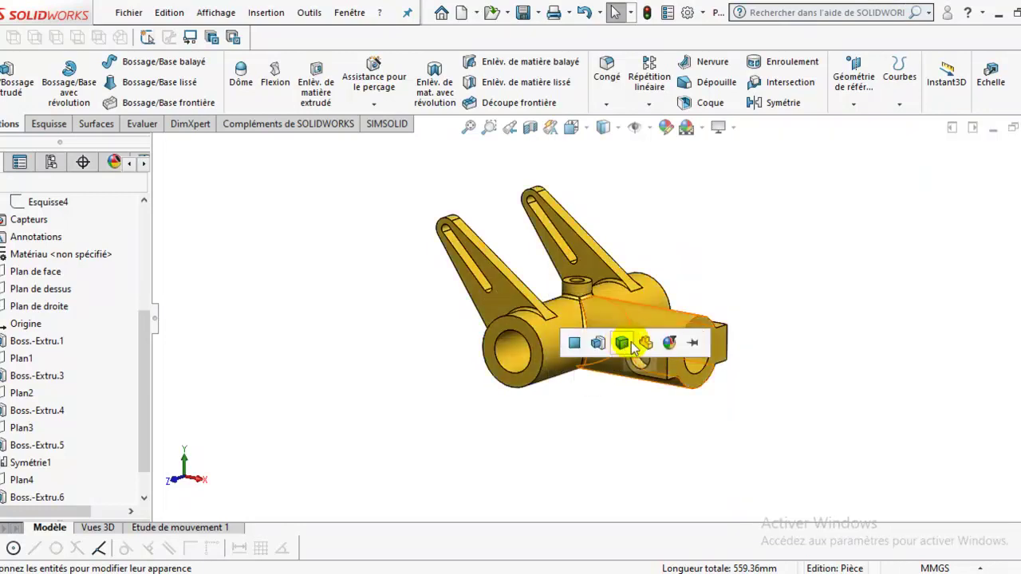
click(646, 343)
mouse_move(649, 422)
middle_down()
mouse_move(437, 299)
mouse_move(556, 155)
mouse_move(640, 230)
mouse_move(631, 321)
mouse_move(603, 231)
mouse_move(538, 236)
mouse_move(268, 109)
middle_up()
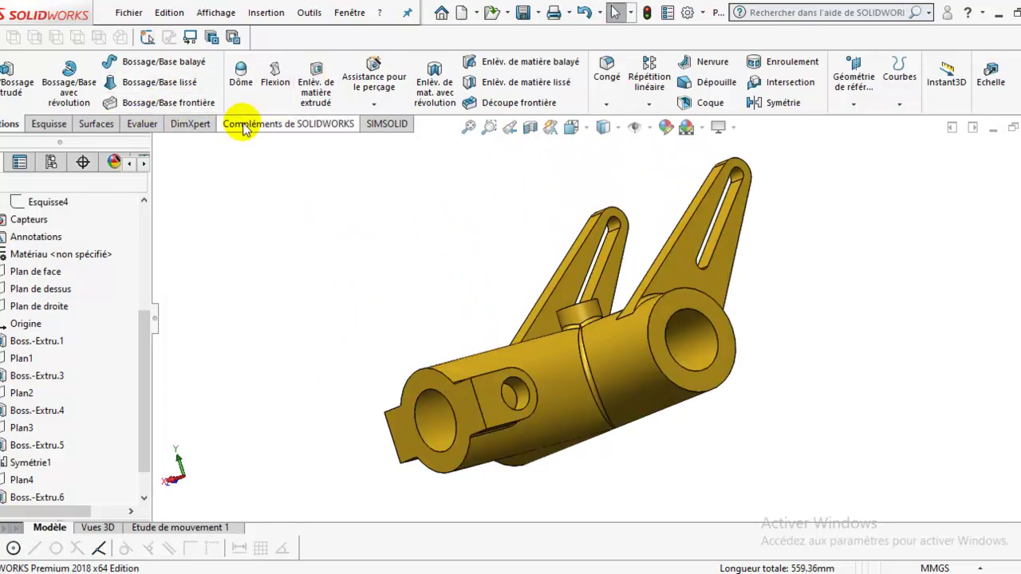
Enable the PhotoView 360 add-in and choose rendered preview, continuing without camera
click(243, 124)
click(129, 74)
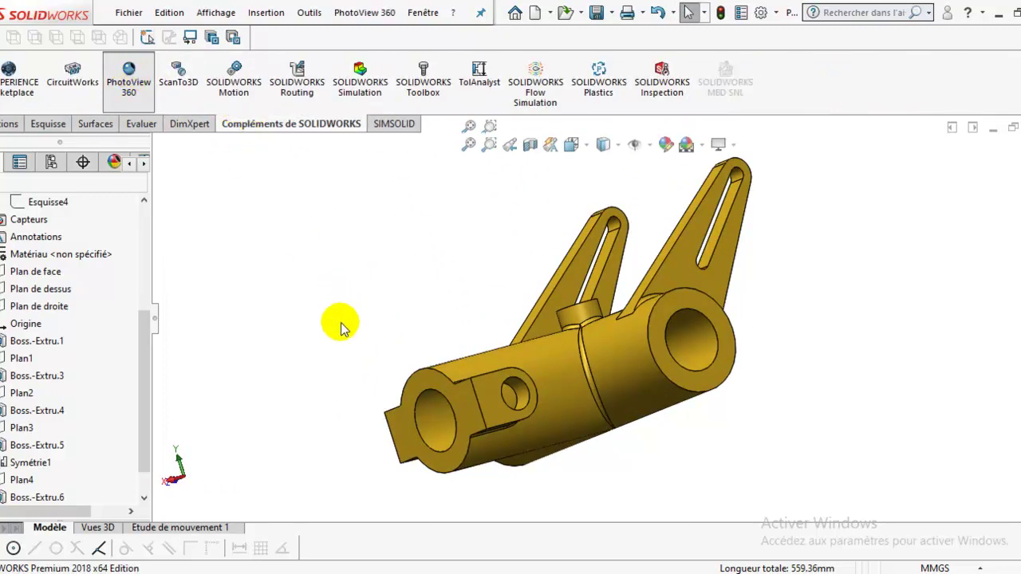
click(606, 145)
click(604, 281)
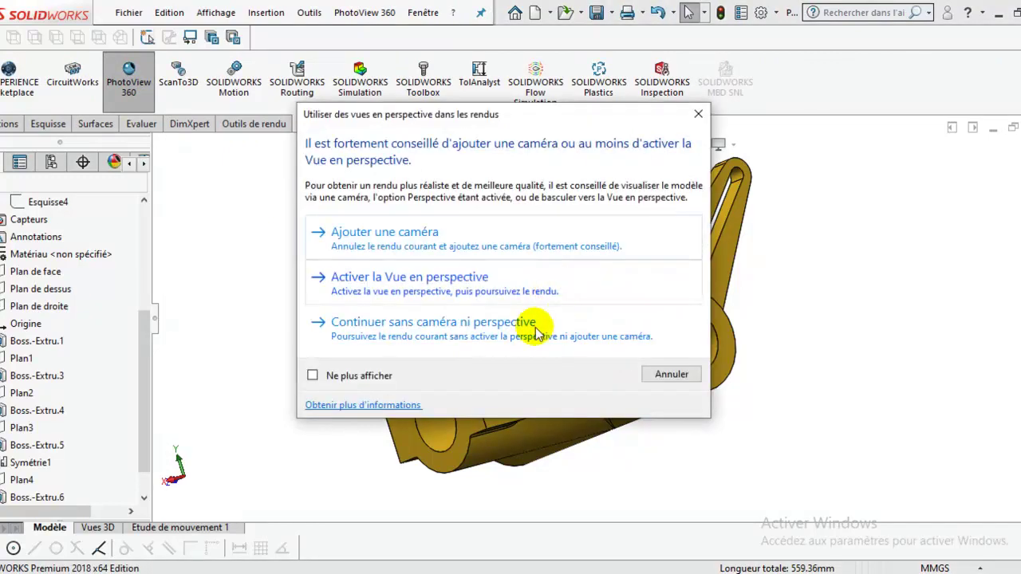
click(586, 321)
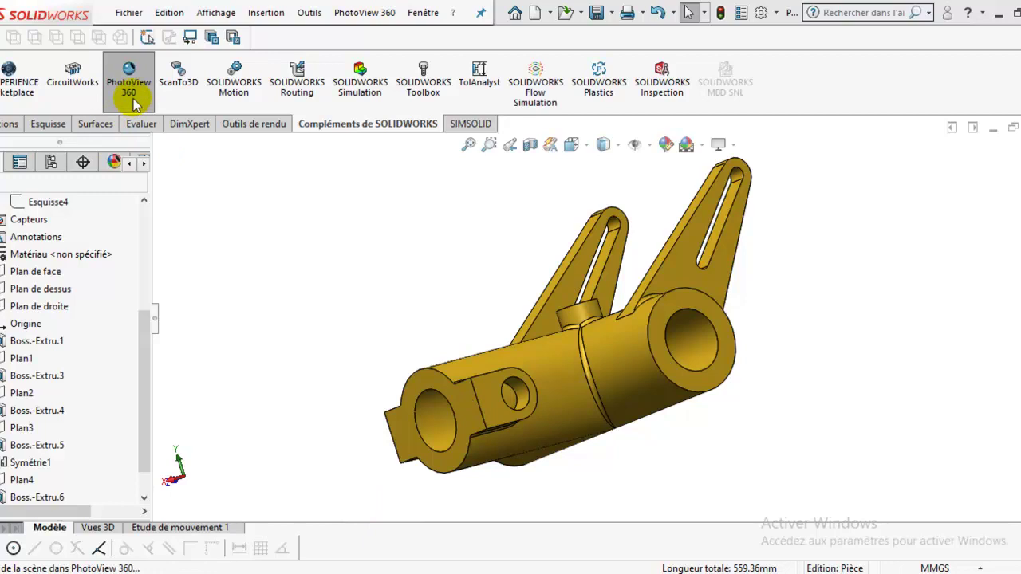
Start the PhotoView 360 render preview and collapse the FeatureManager tree for a wider view
click(558, 160)
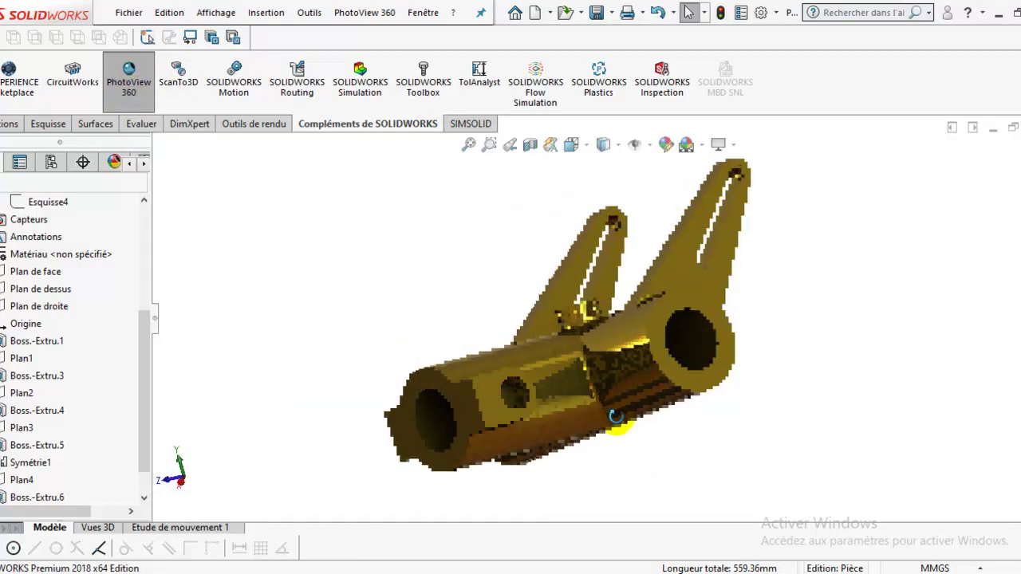
mouse_move(620, 406)
middle_down()
mouse_move(672, 389)
mouse_move(724, 417)
middle_up()
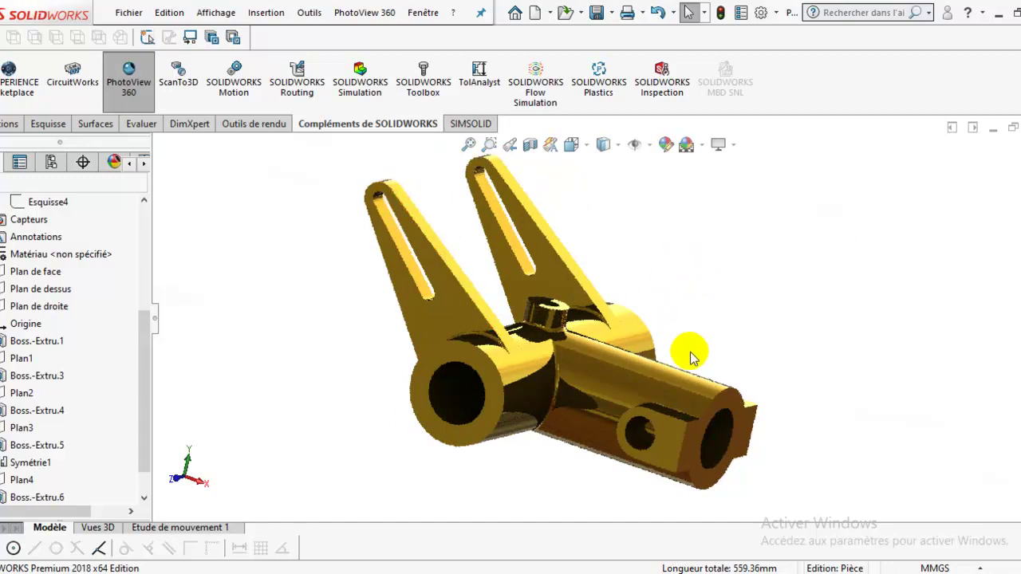
click(148, 319)
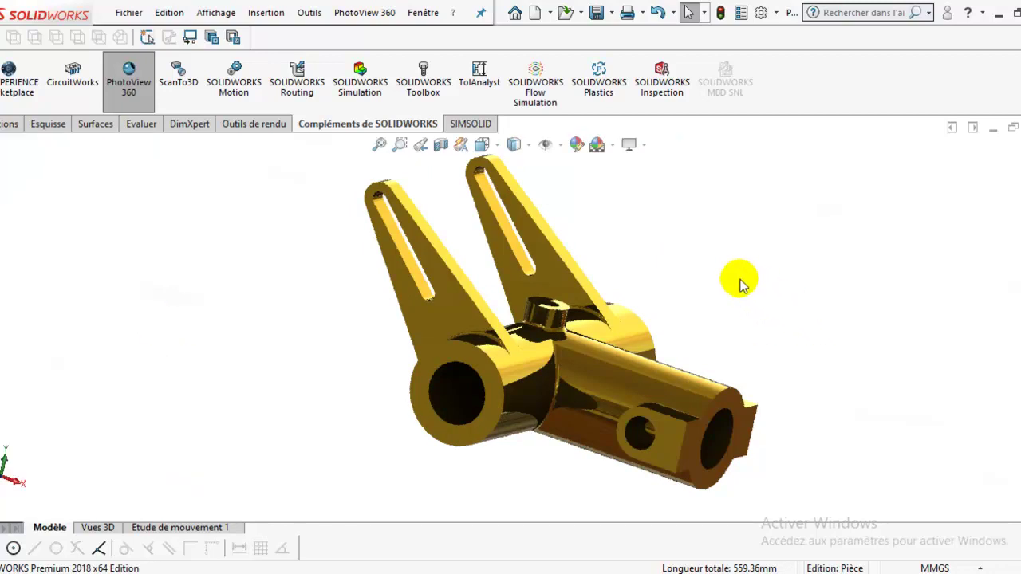